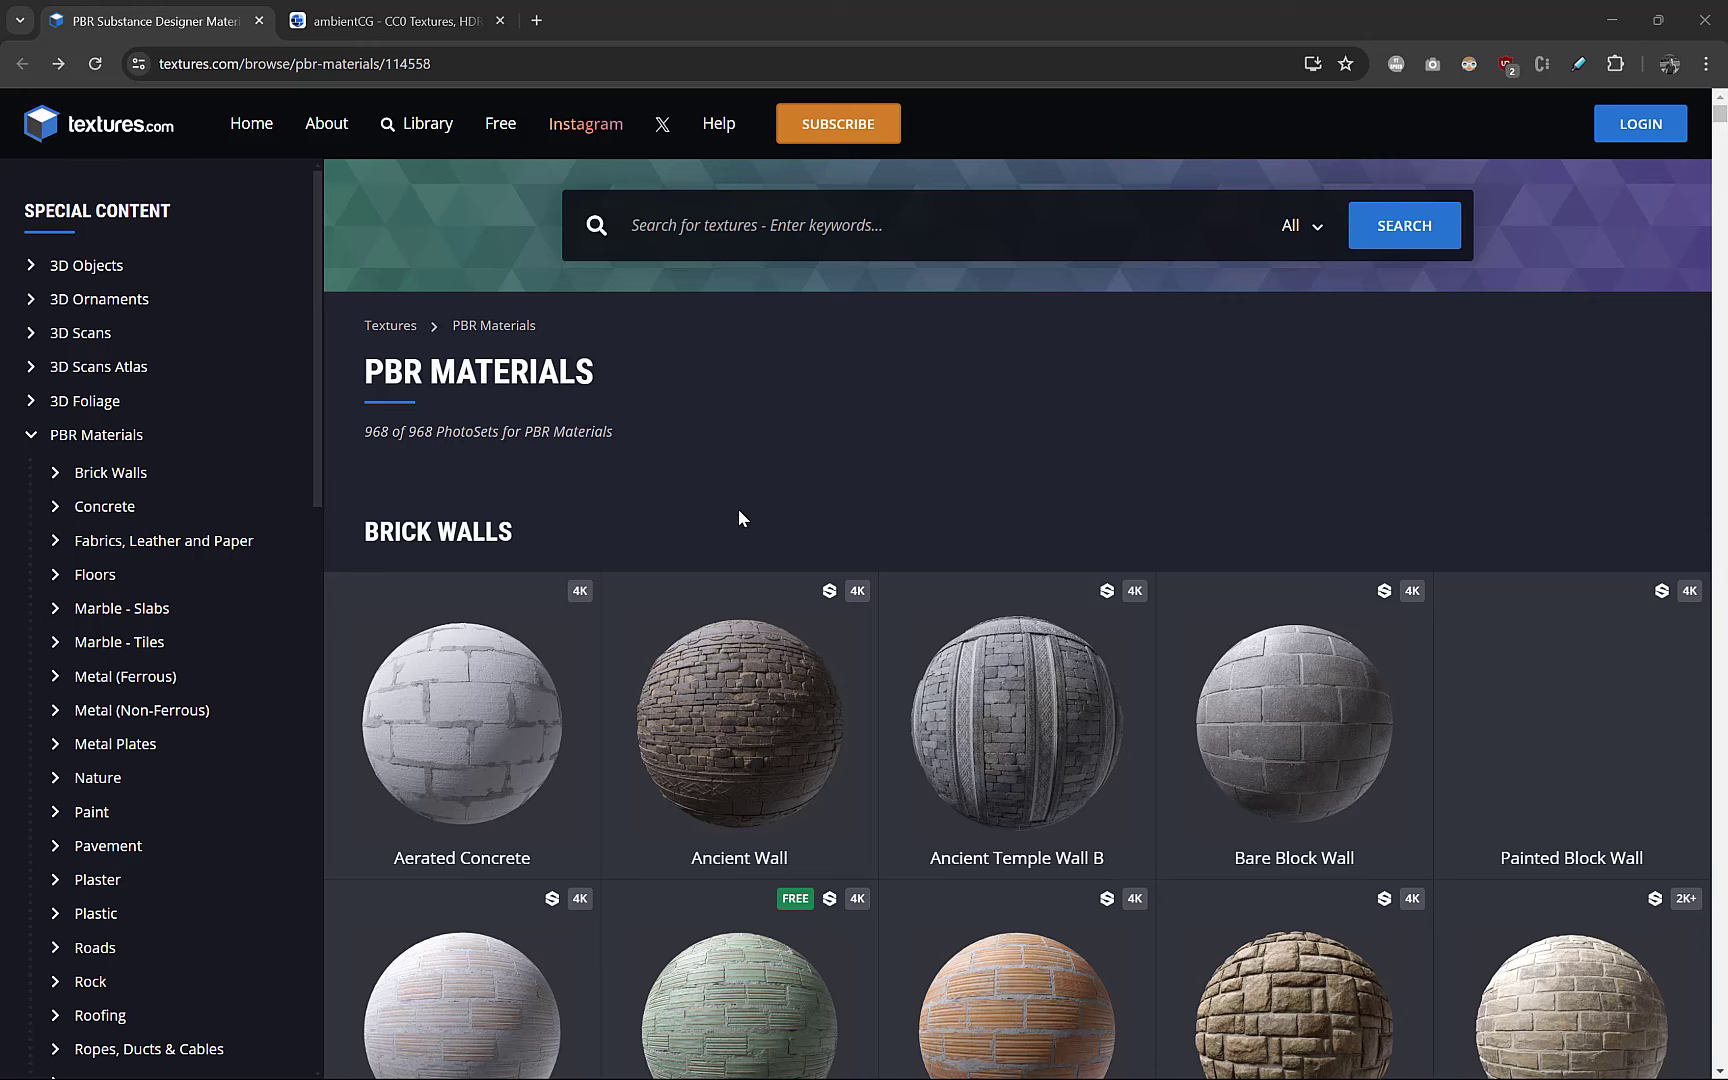
- Scroll down the textures.com Brick Walls PBR grid and back up, then go to the ambientCG tab
scroll(744, 515, "down", 3)
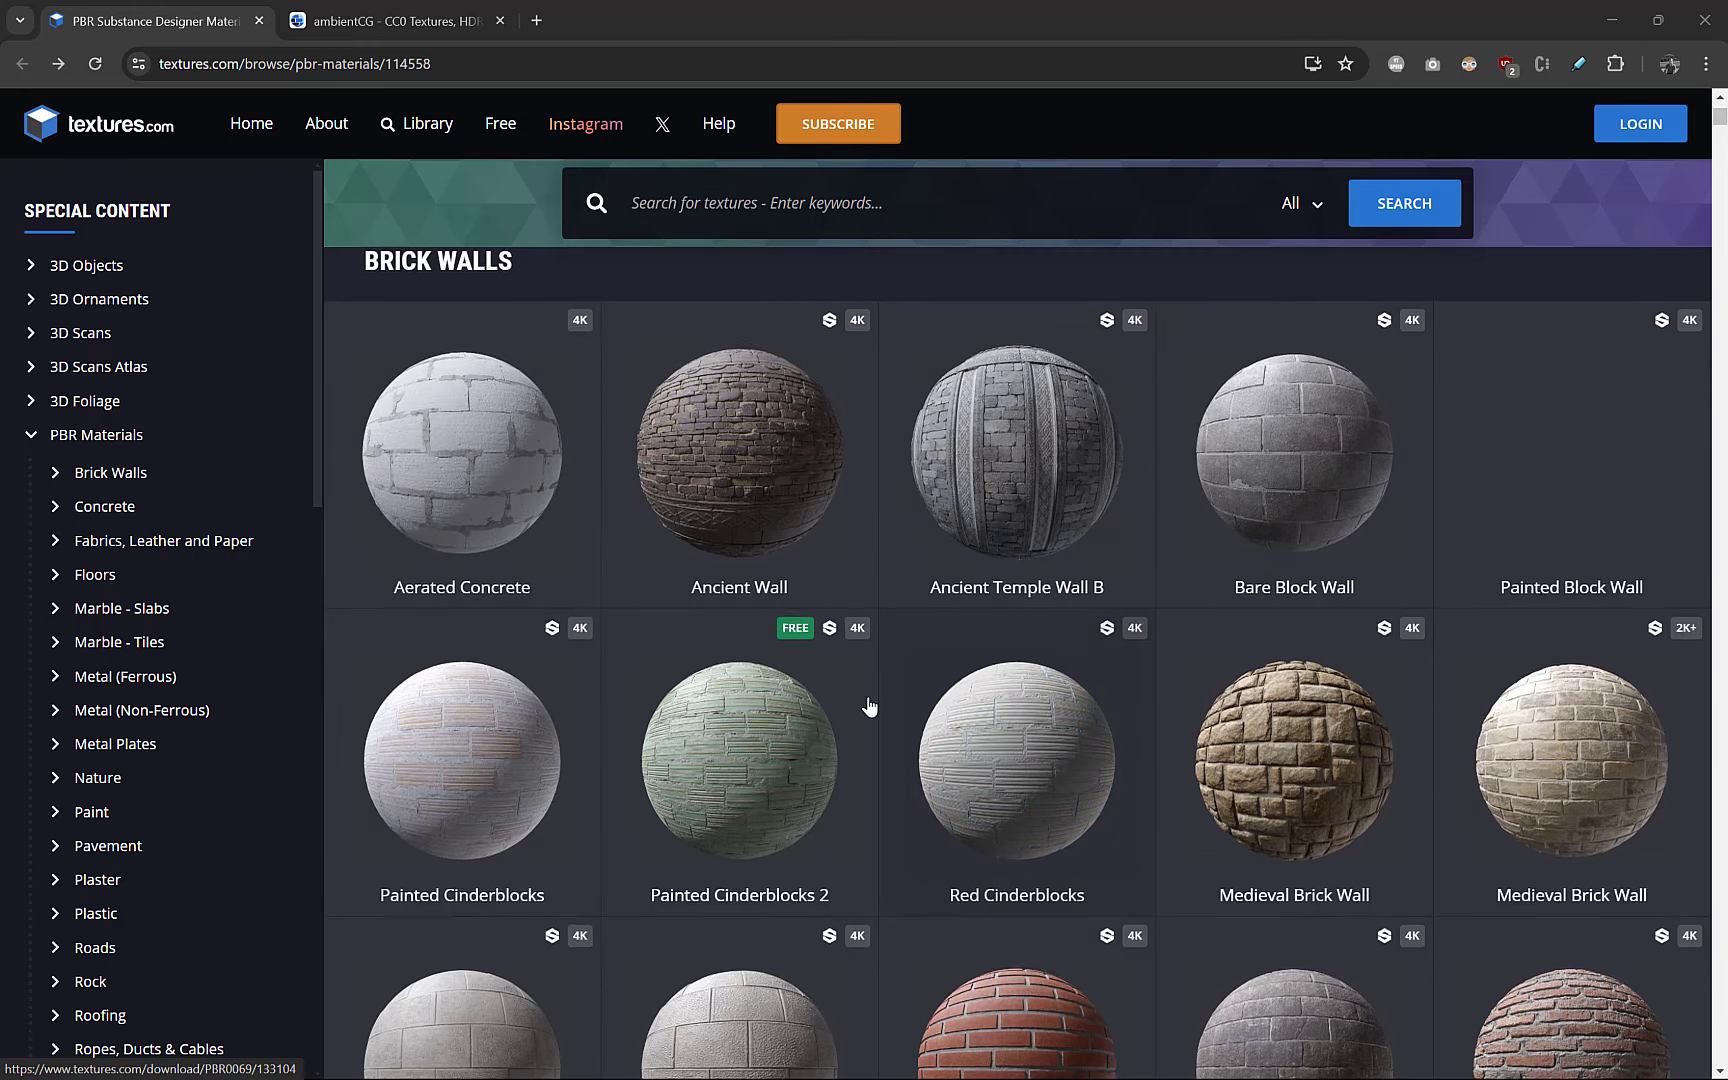
scroll(711, 556, "down", 3)
scroll(713, 545, "down", 3)
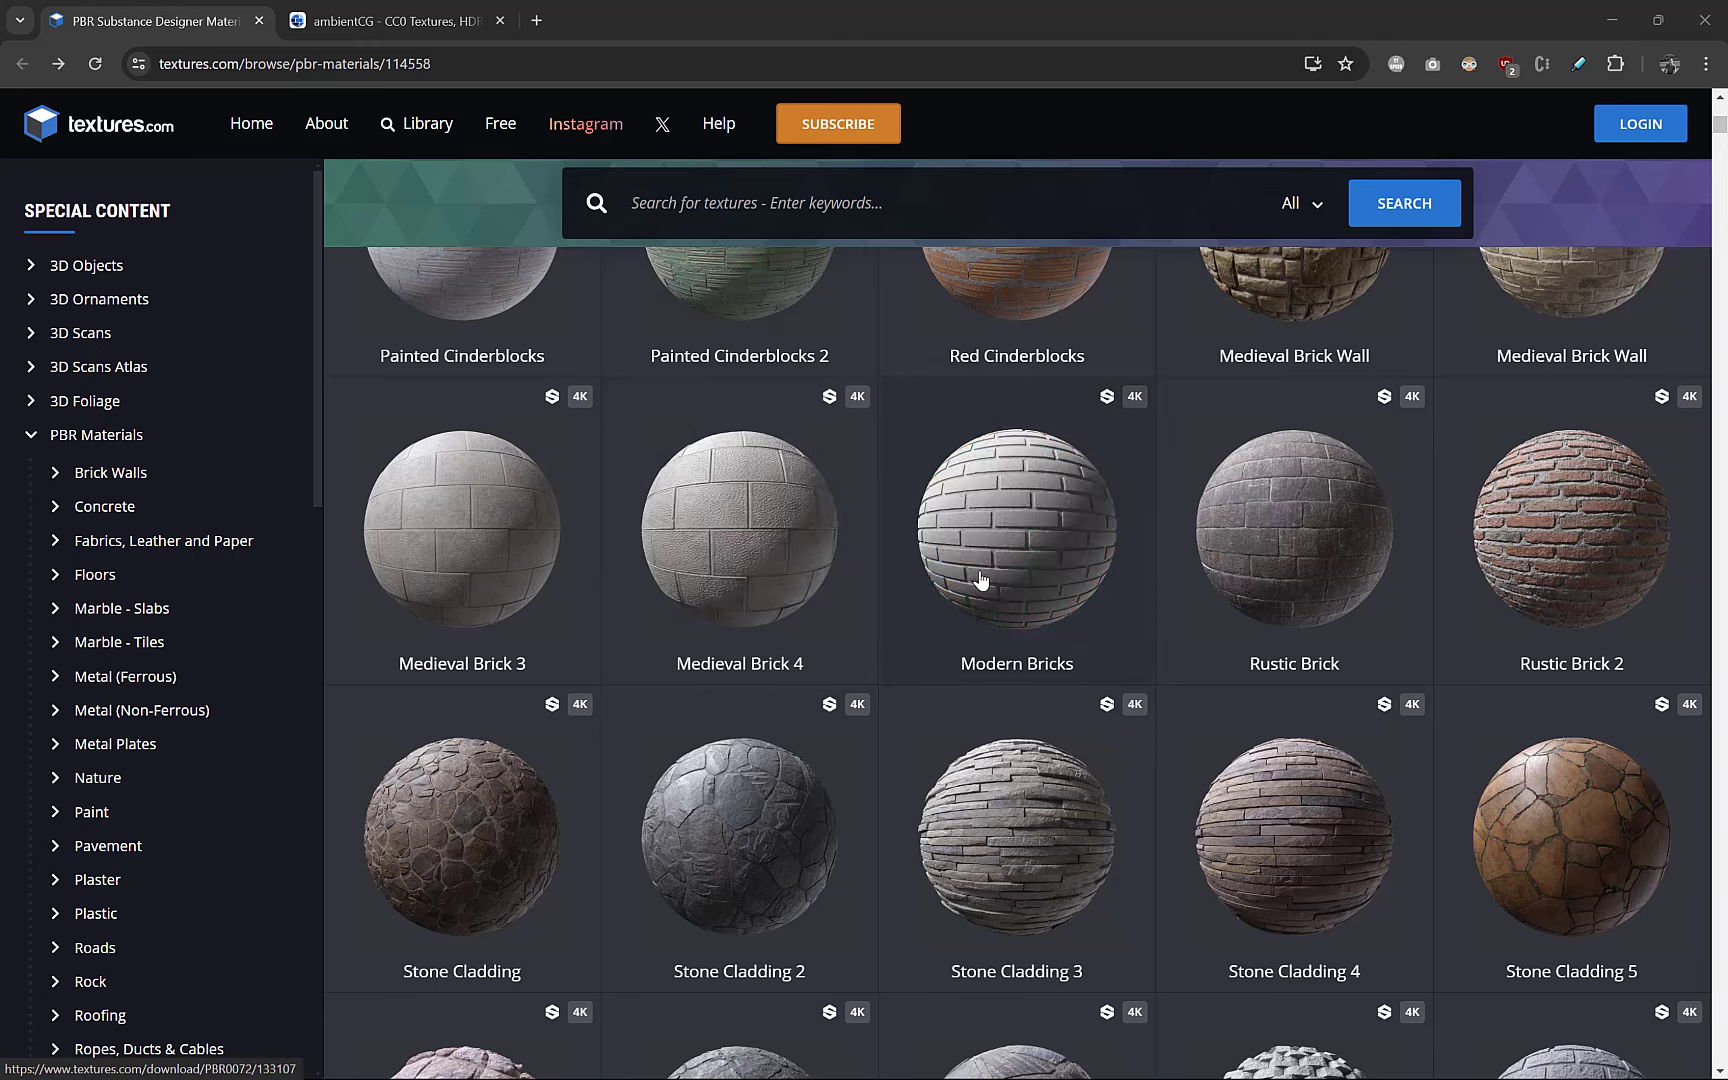
scroll(765, 603, "down", 3)
scroll(757, 615, "down", 3)
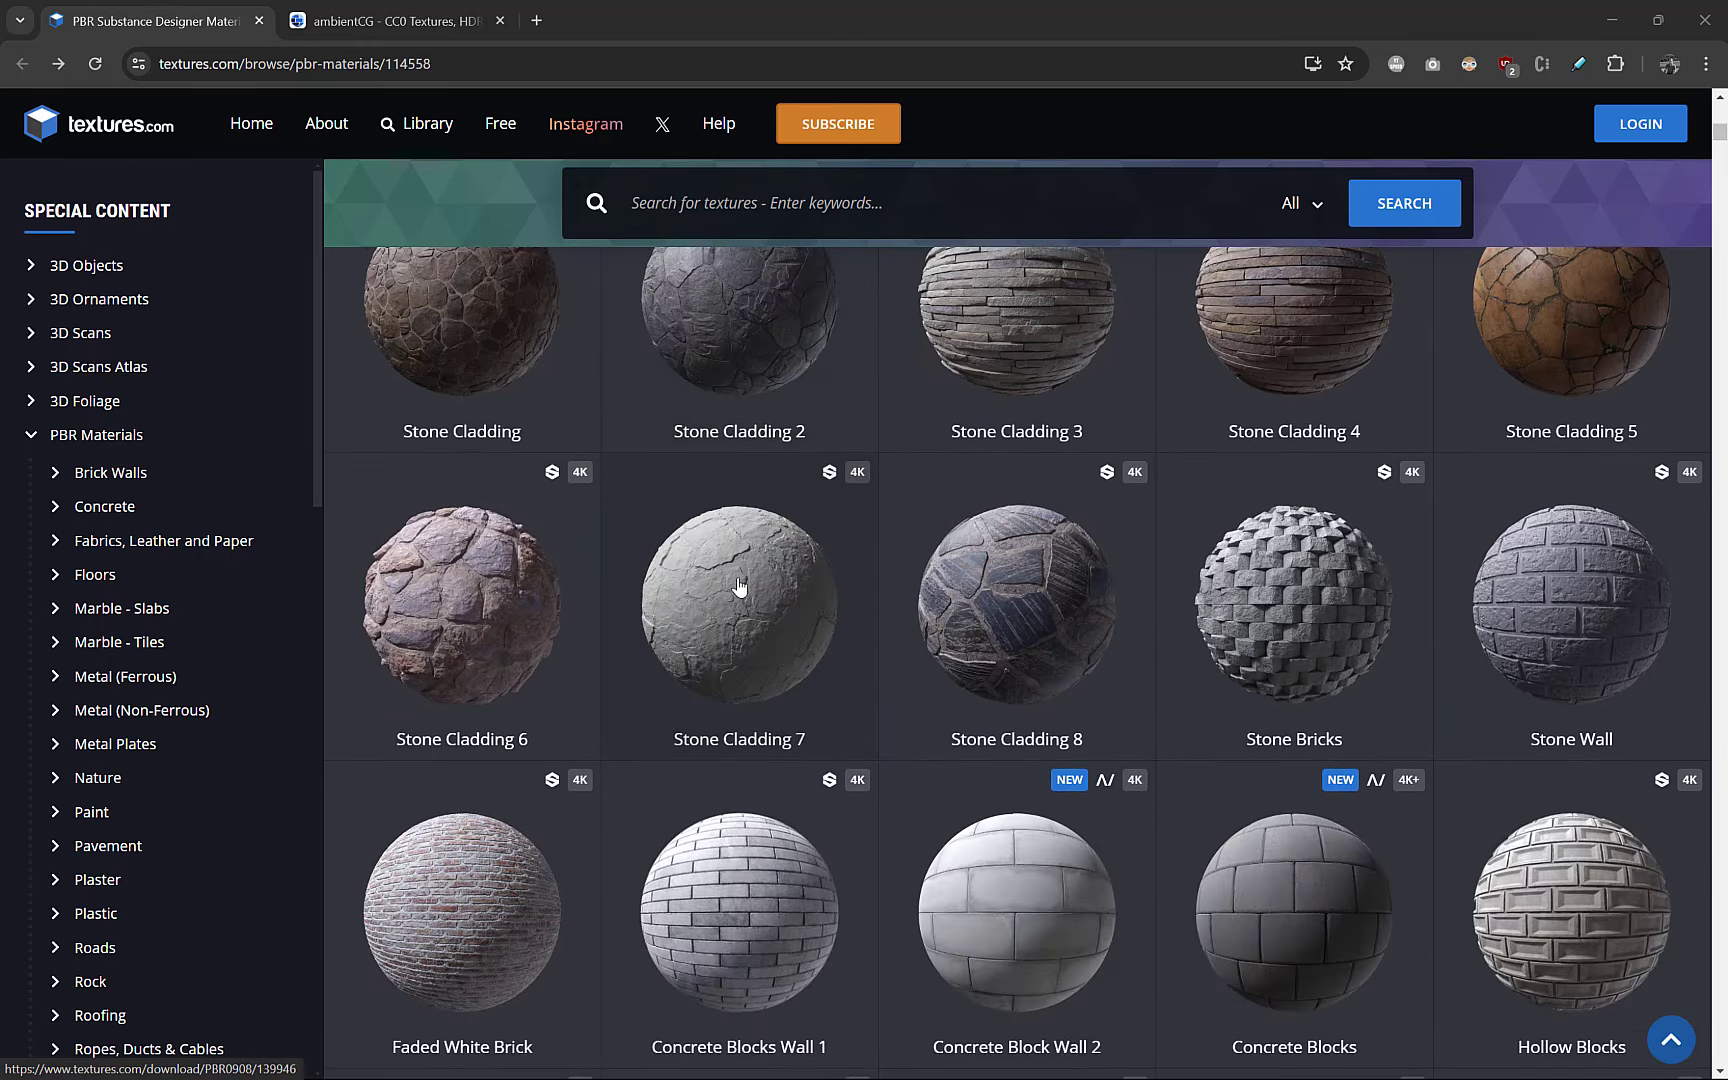
scroll(1258, 606, "down", 3)
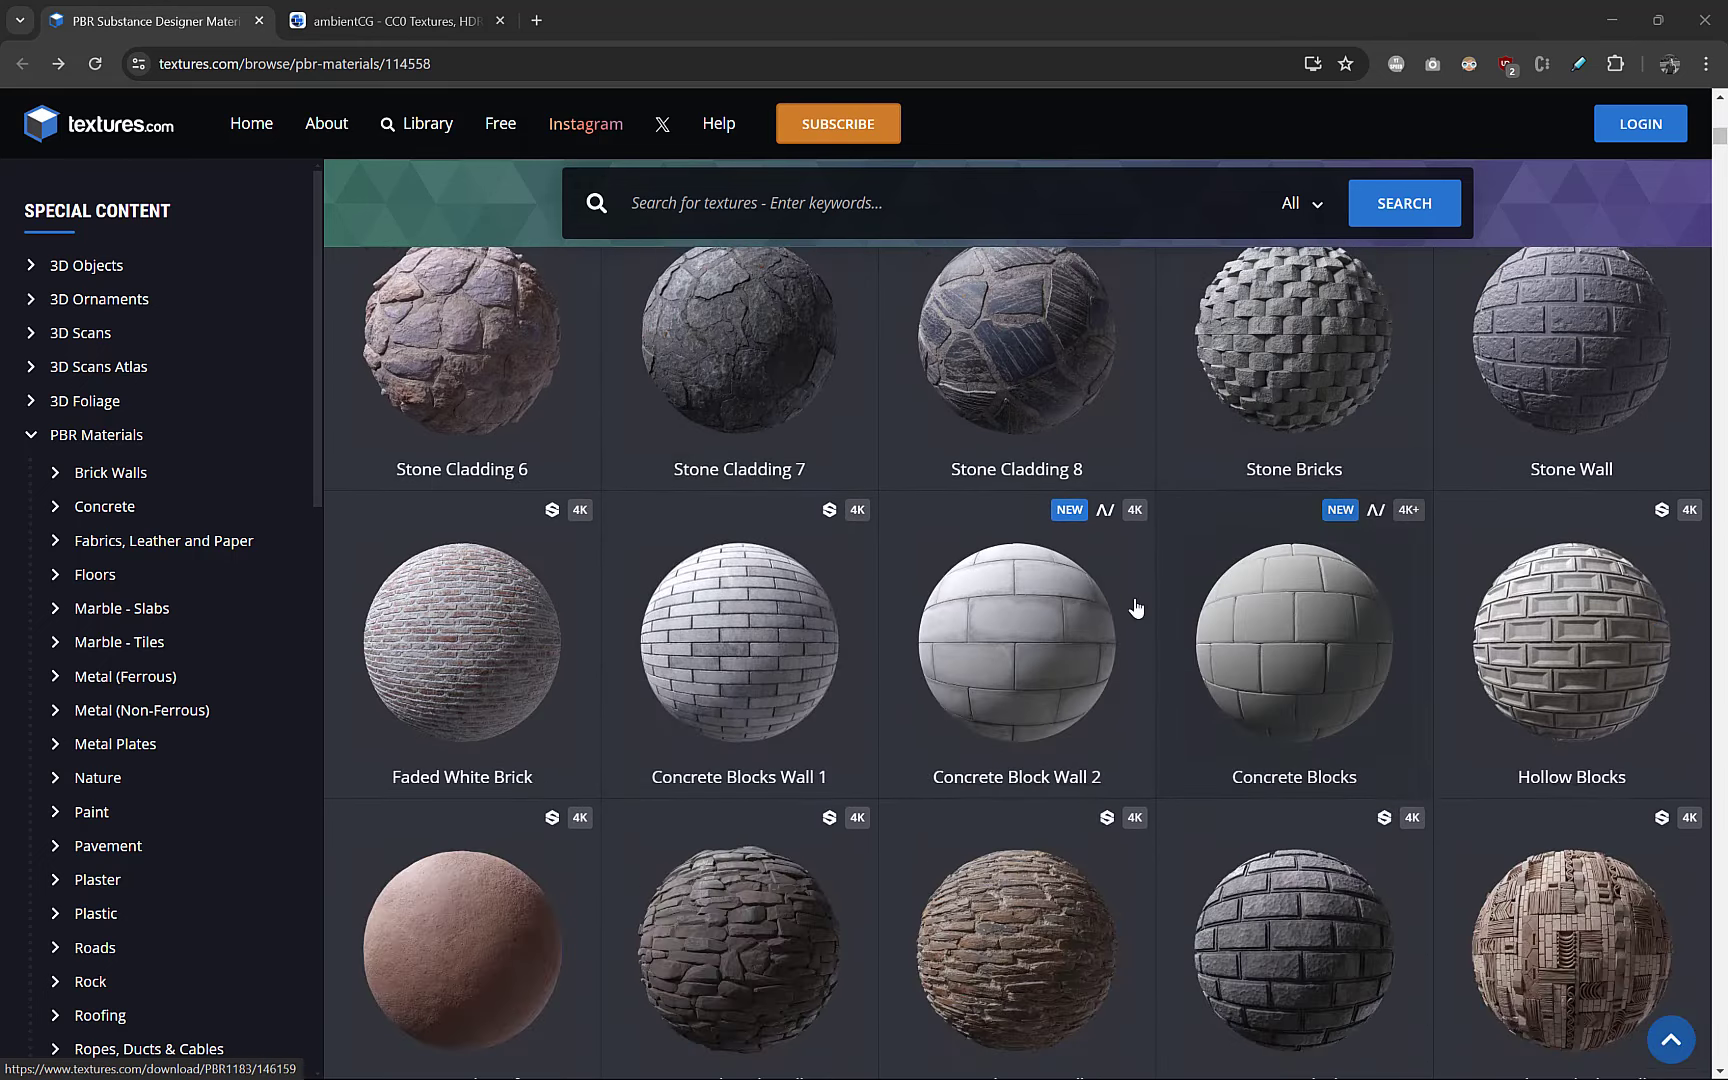
scroll(1180, 612, "down", 3)
scroll(1105, 607, "down", 3)
scroll(1092, 600, "down", 3)
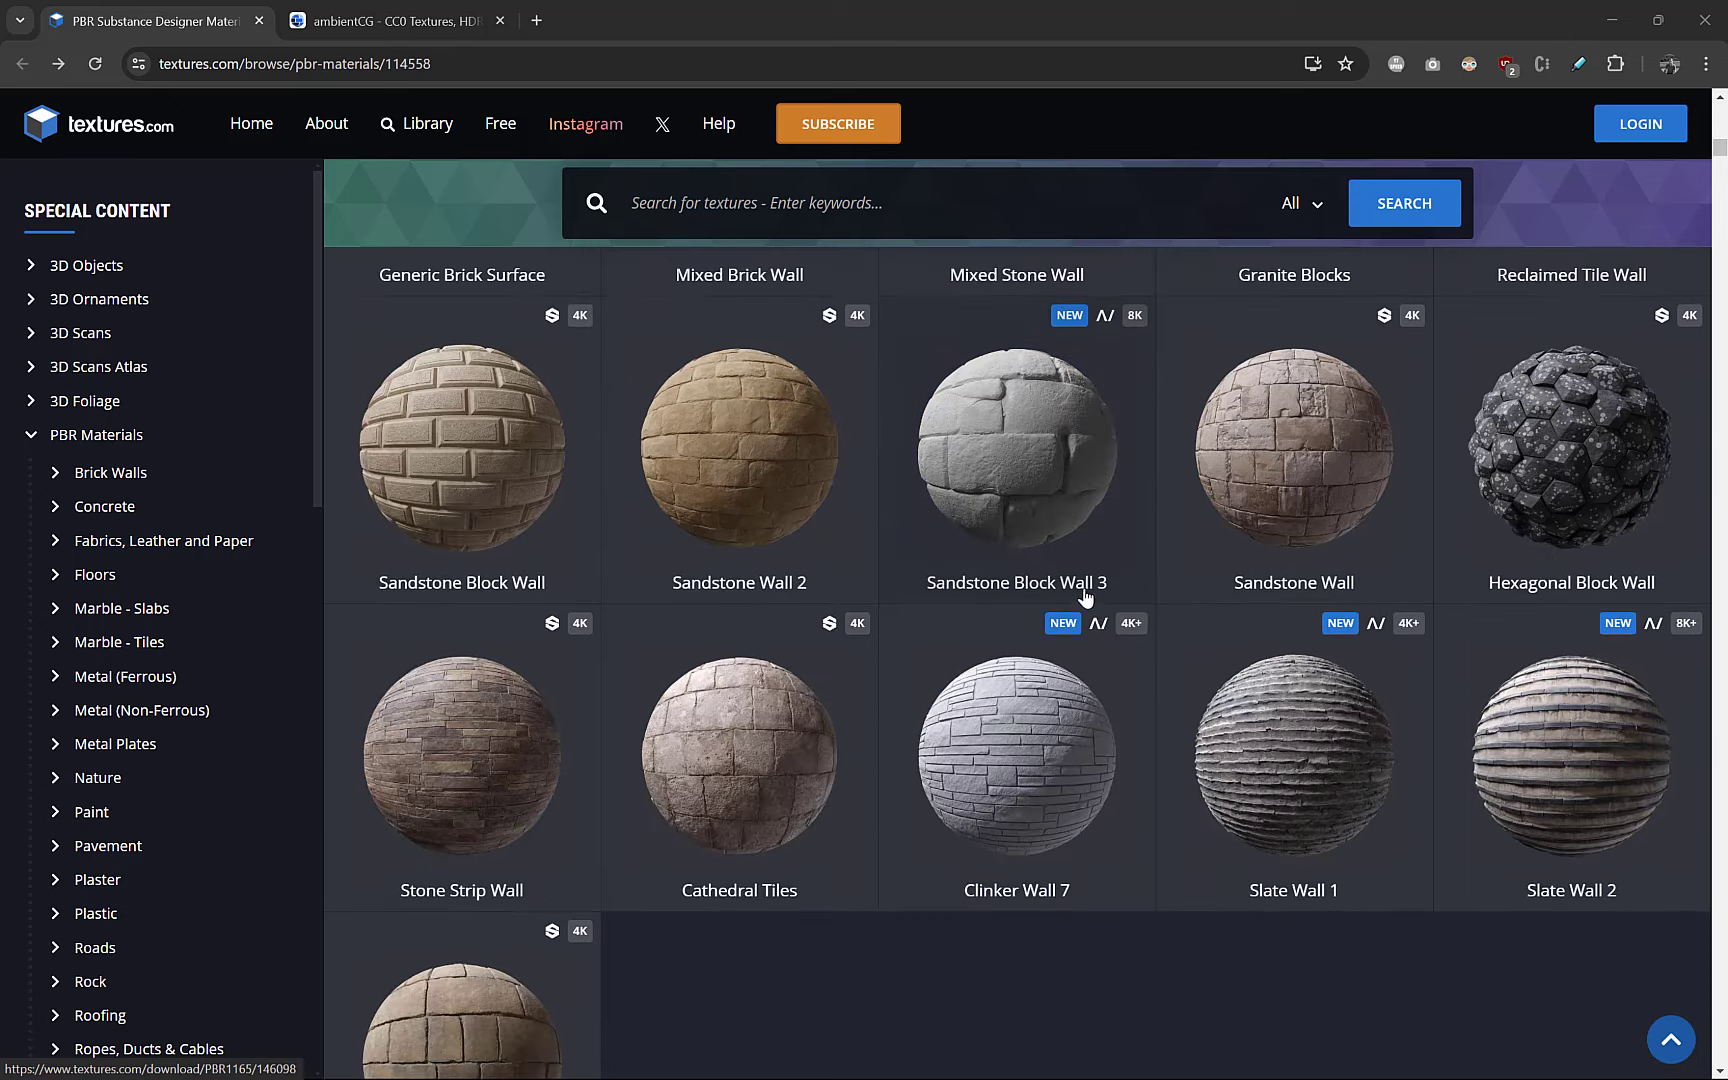
scroll(1070, 592, "down", 3)
scroll(1065, 590, "down", 3)
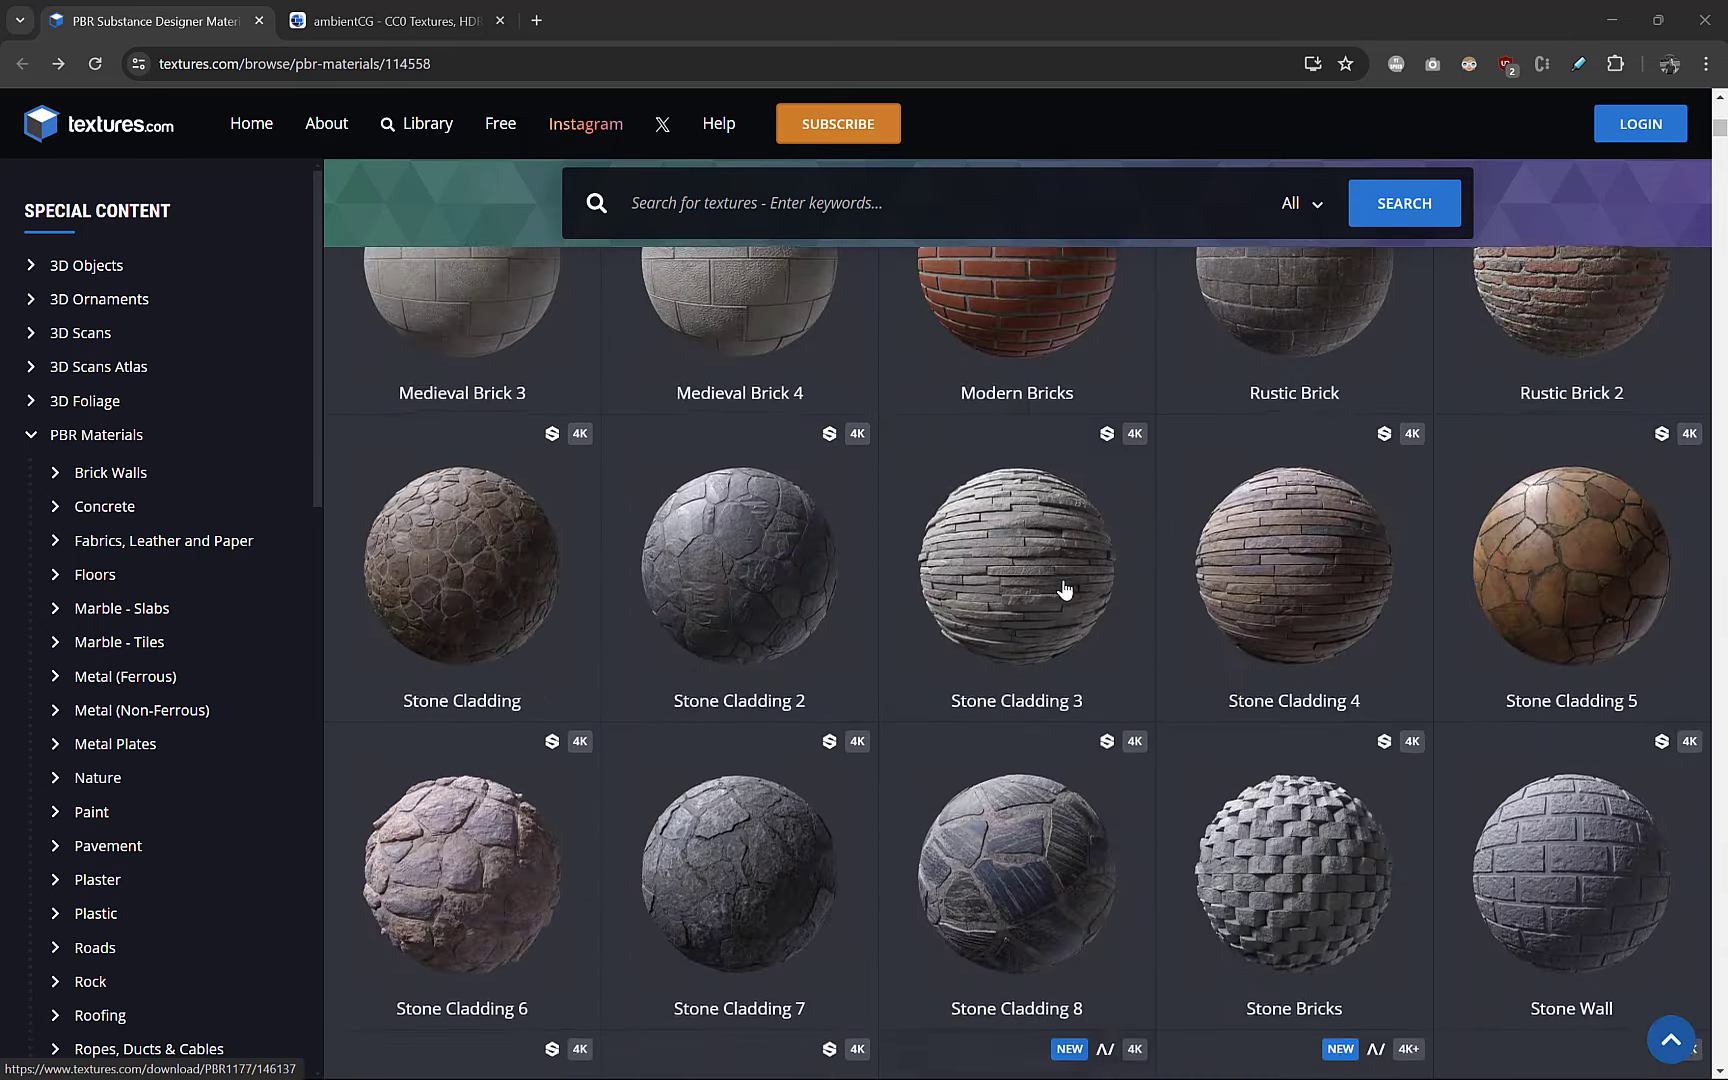
scroll(1063, 588, "up", 5)
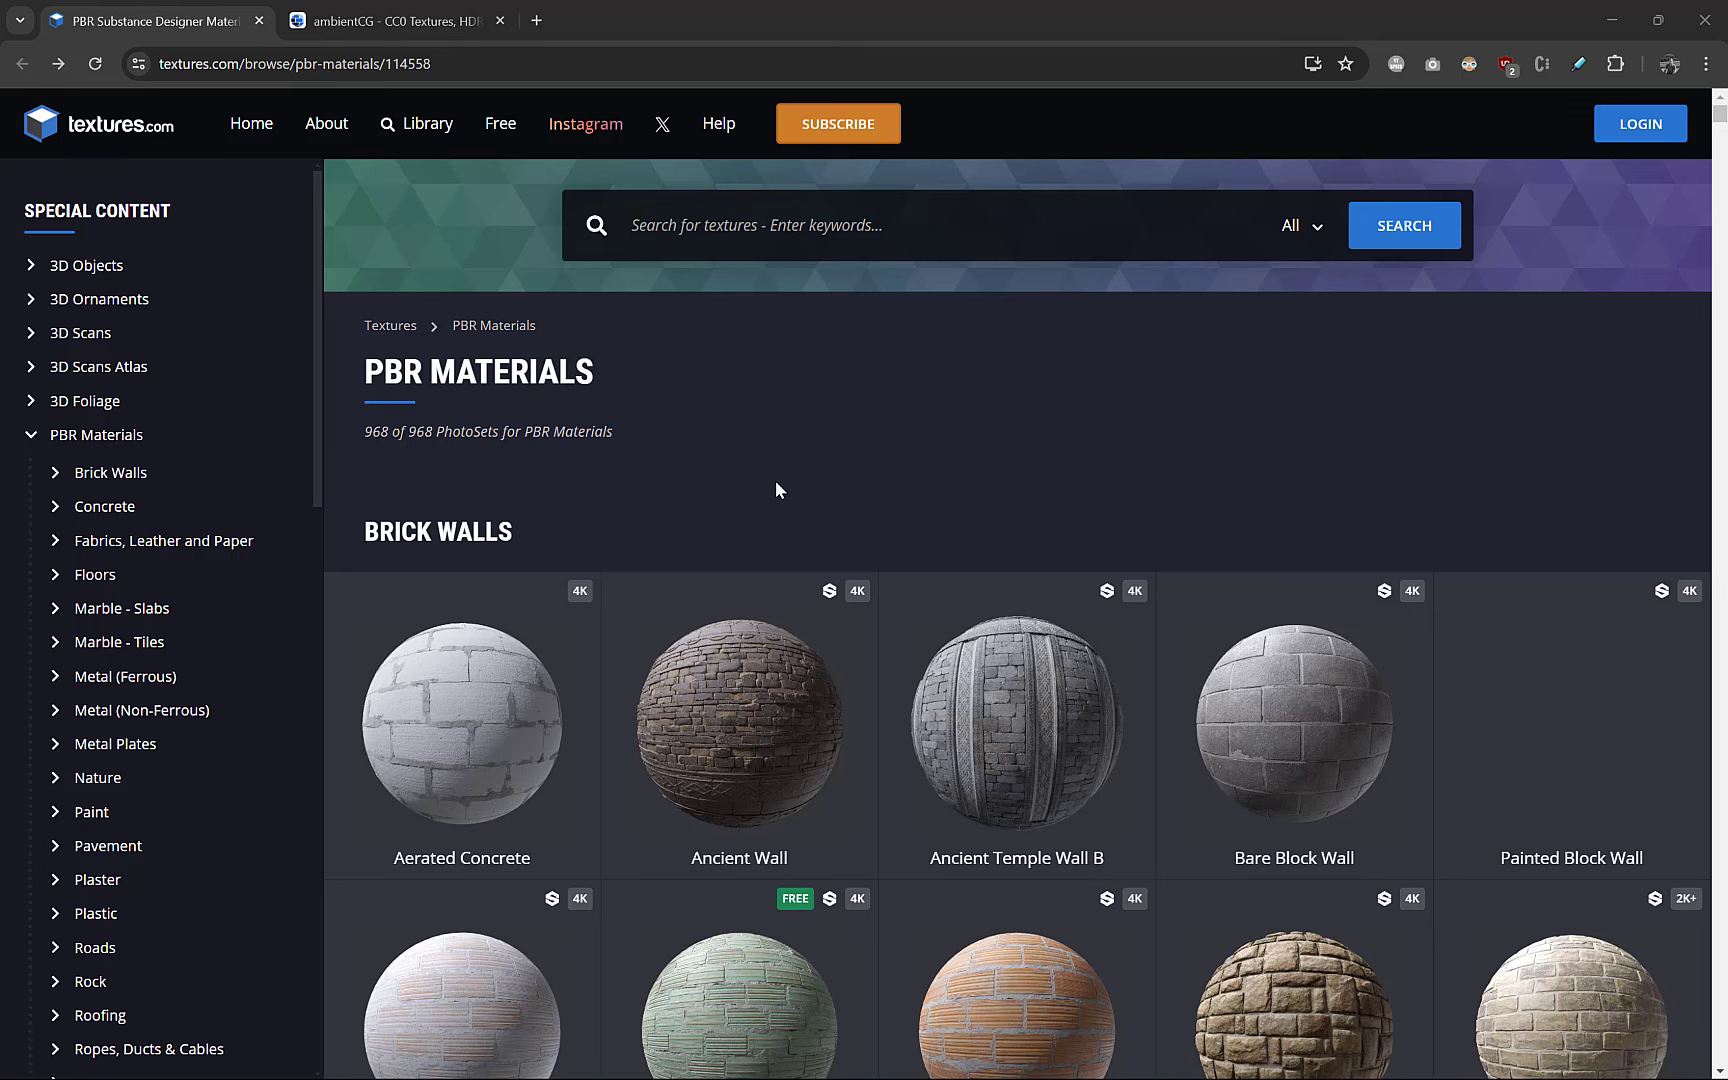
left_click(392, 21)
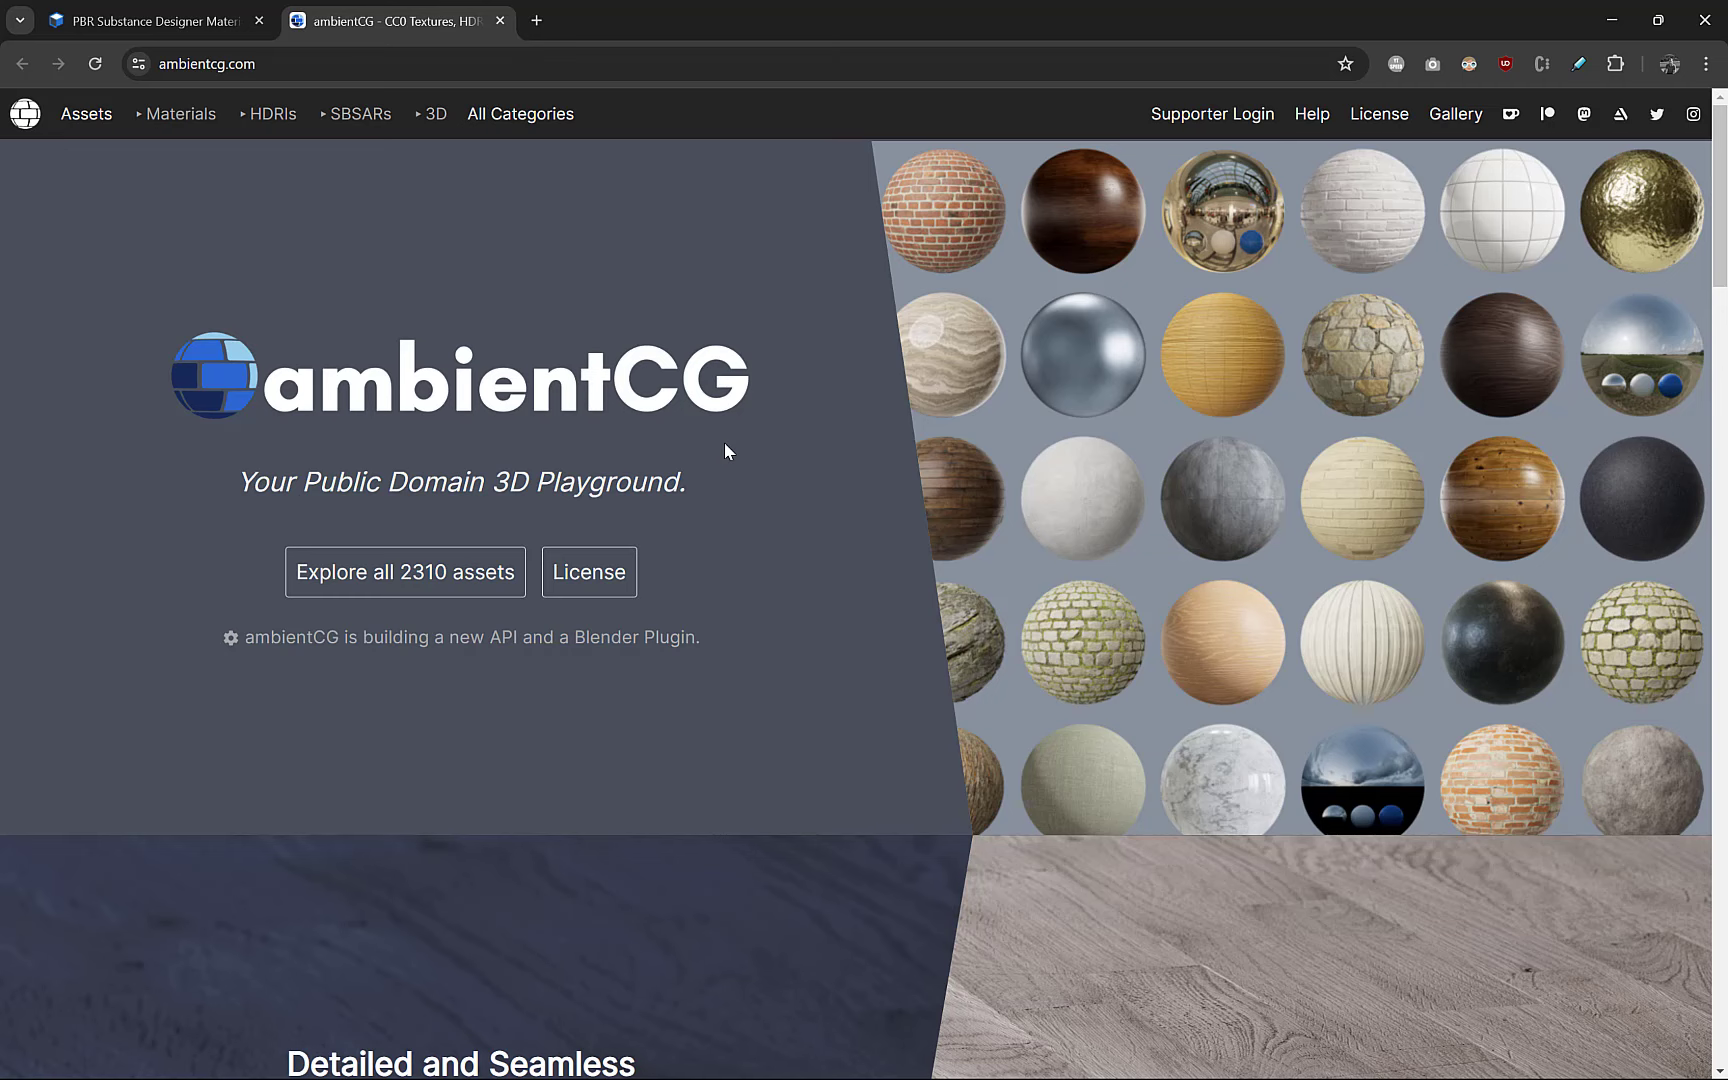
- Scroll the ambientCG homepage, then open 'Explore all 2310 assets'
scroll(733, 447, "down", 3)
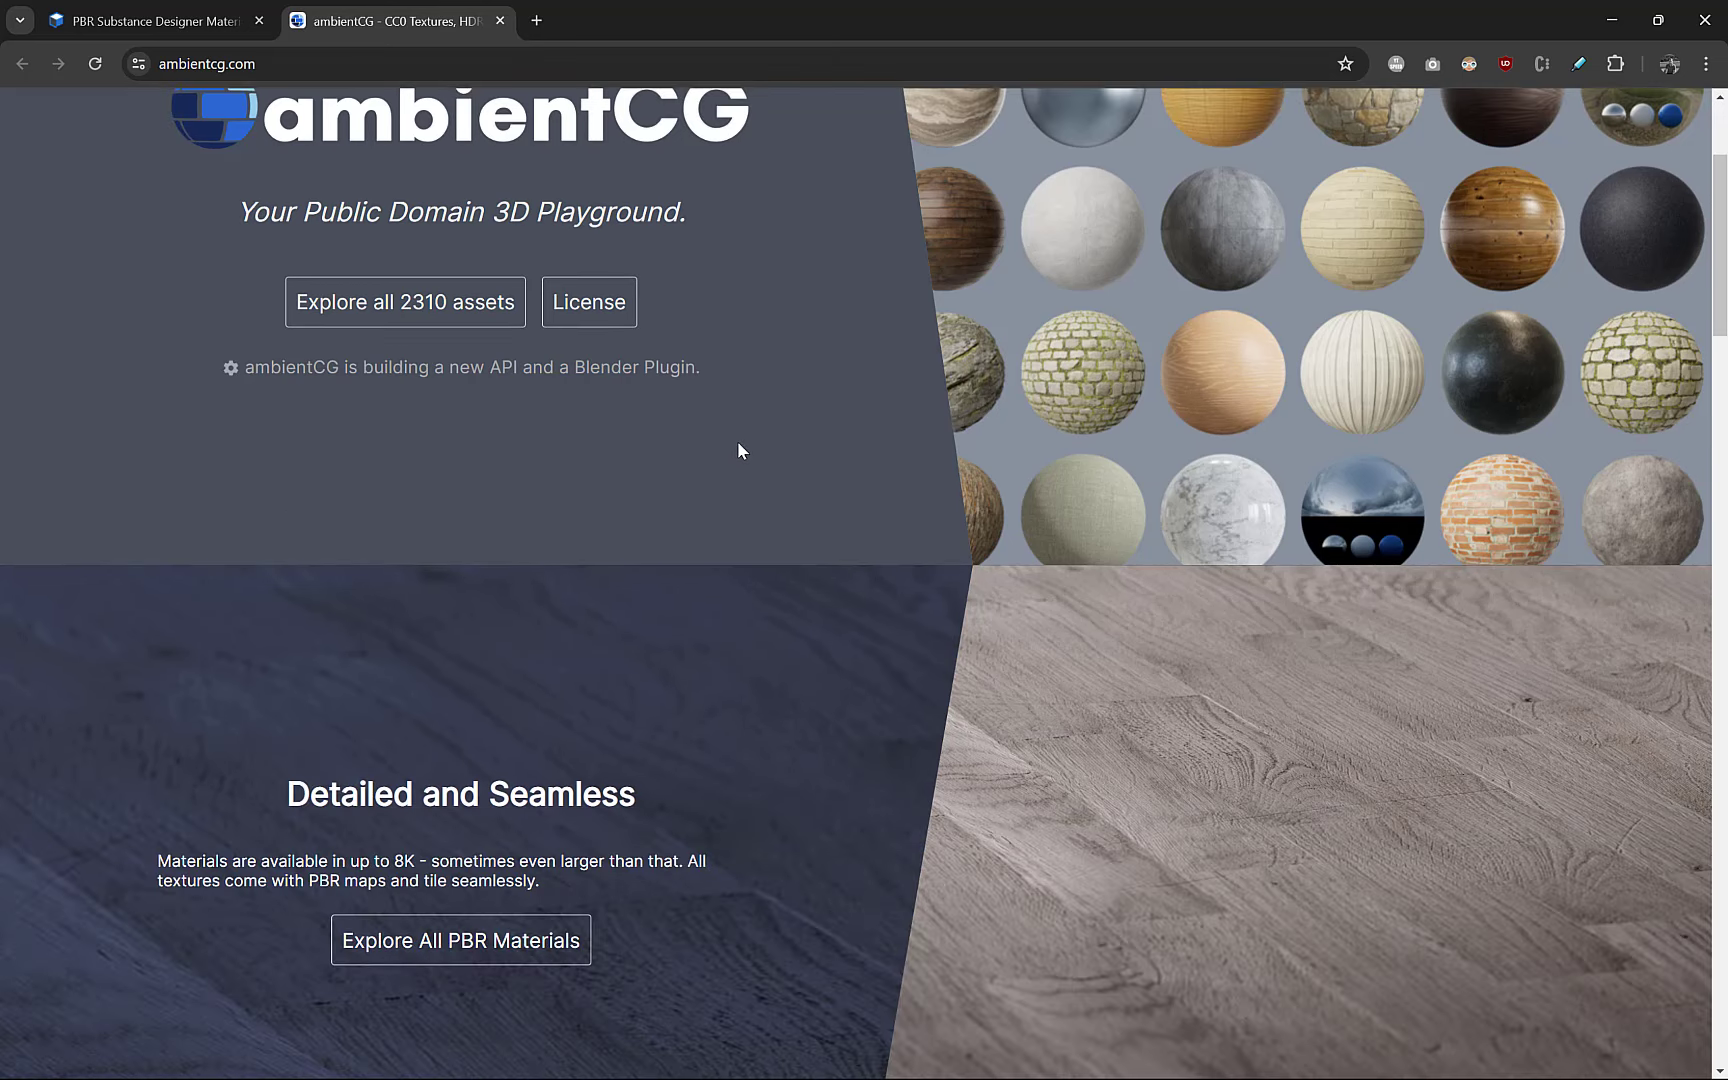
scroll(737, 447, "down", 4)
scroll(745, 440, "down", 7)
scroll(749, 433, "down", 10)
scroll(751, 434, "down", 10)
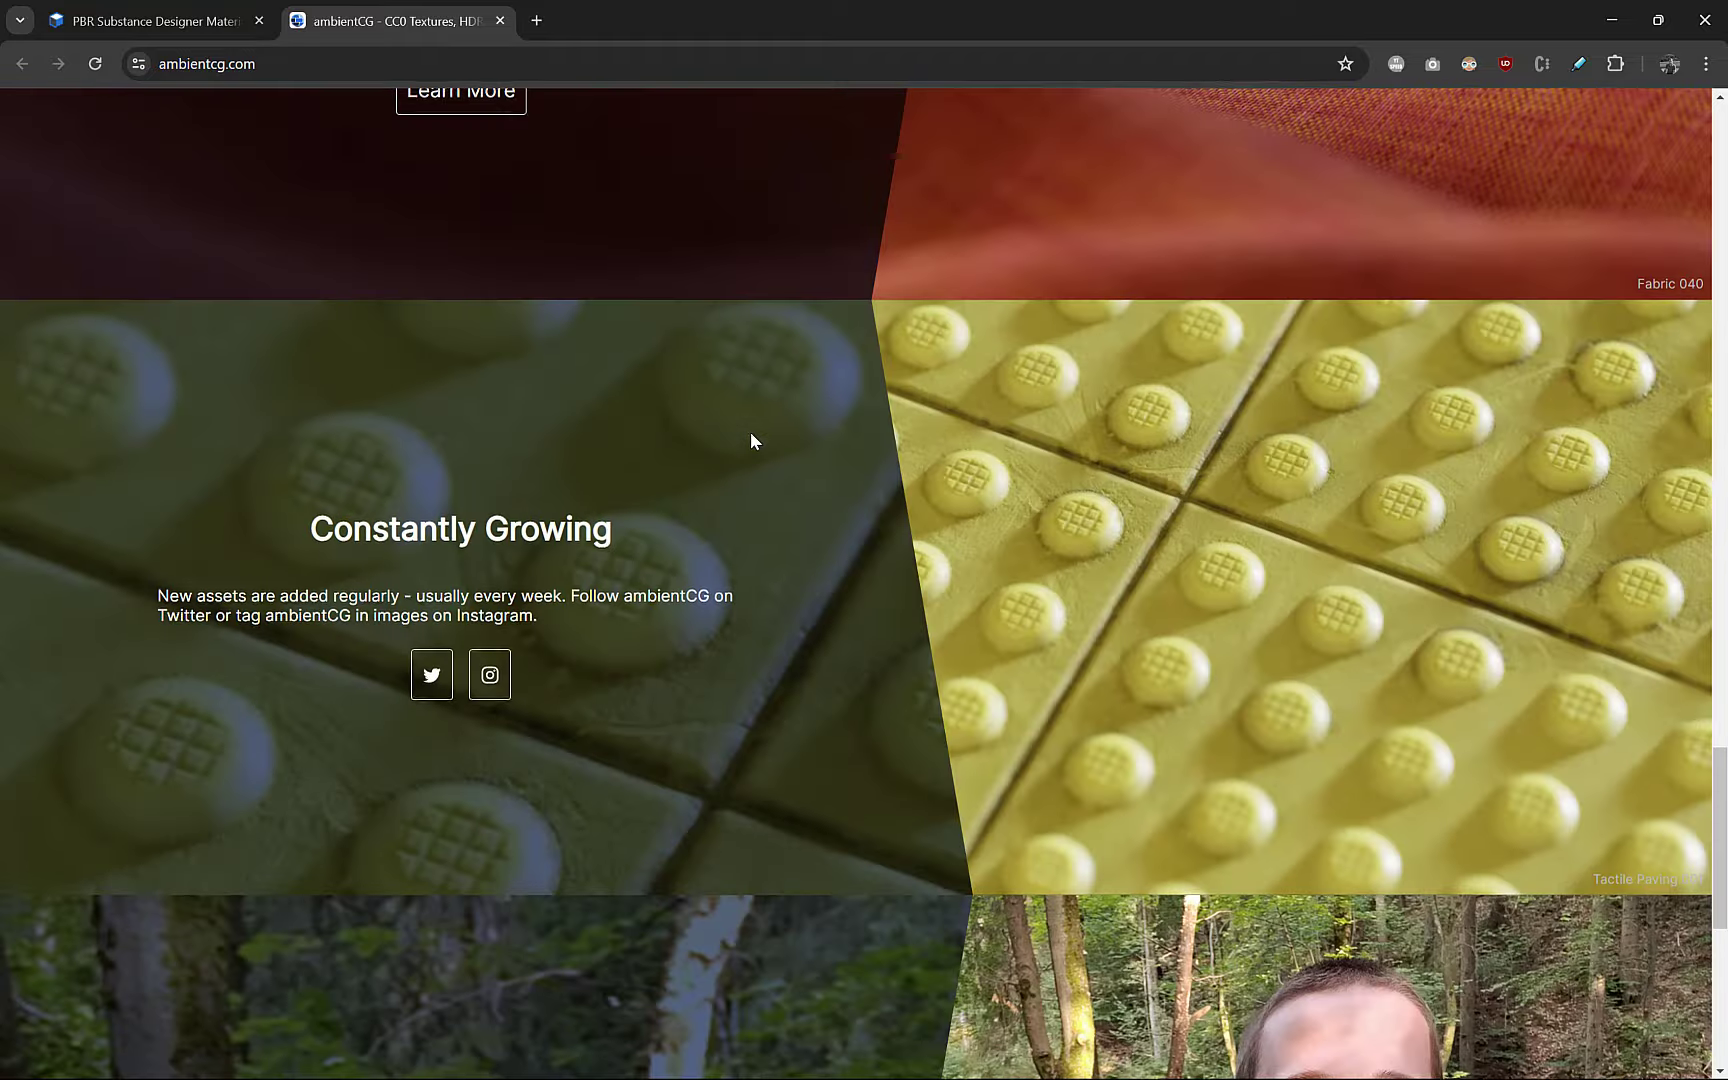
scroll(751, 434, "down", 7)
scroll(751, 432, "up", 20)
scroll(752, 431, "up", 20)
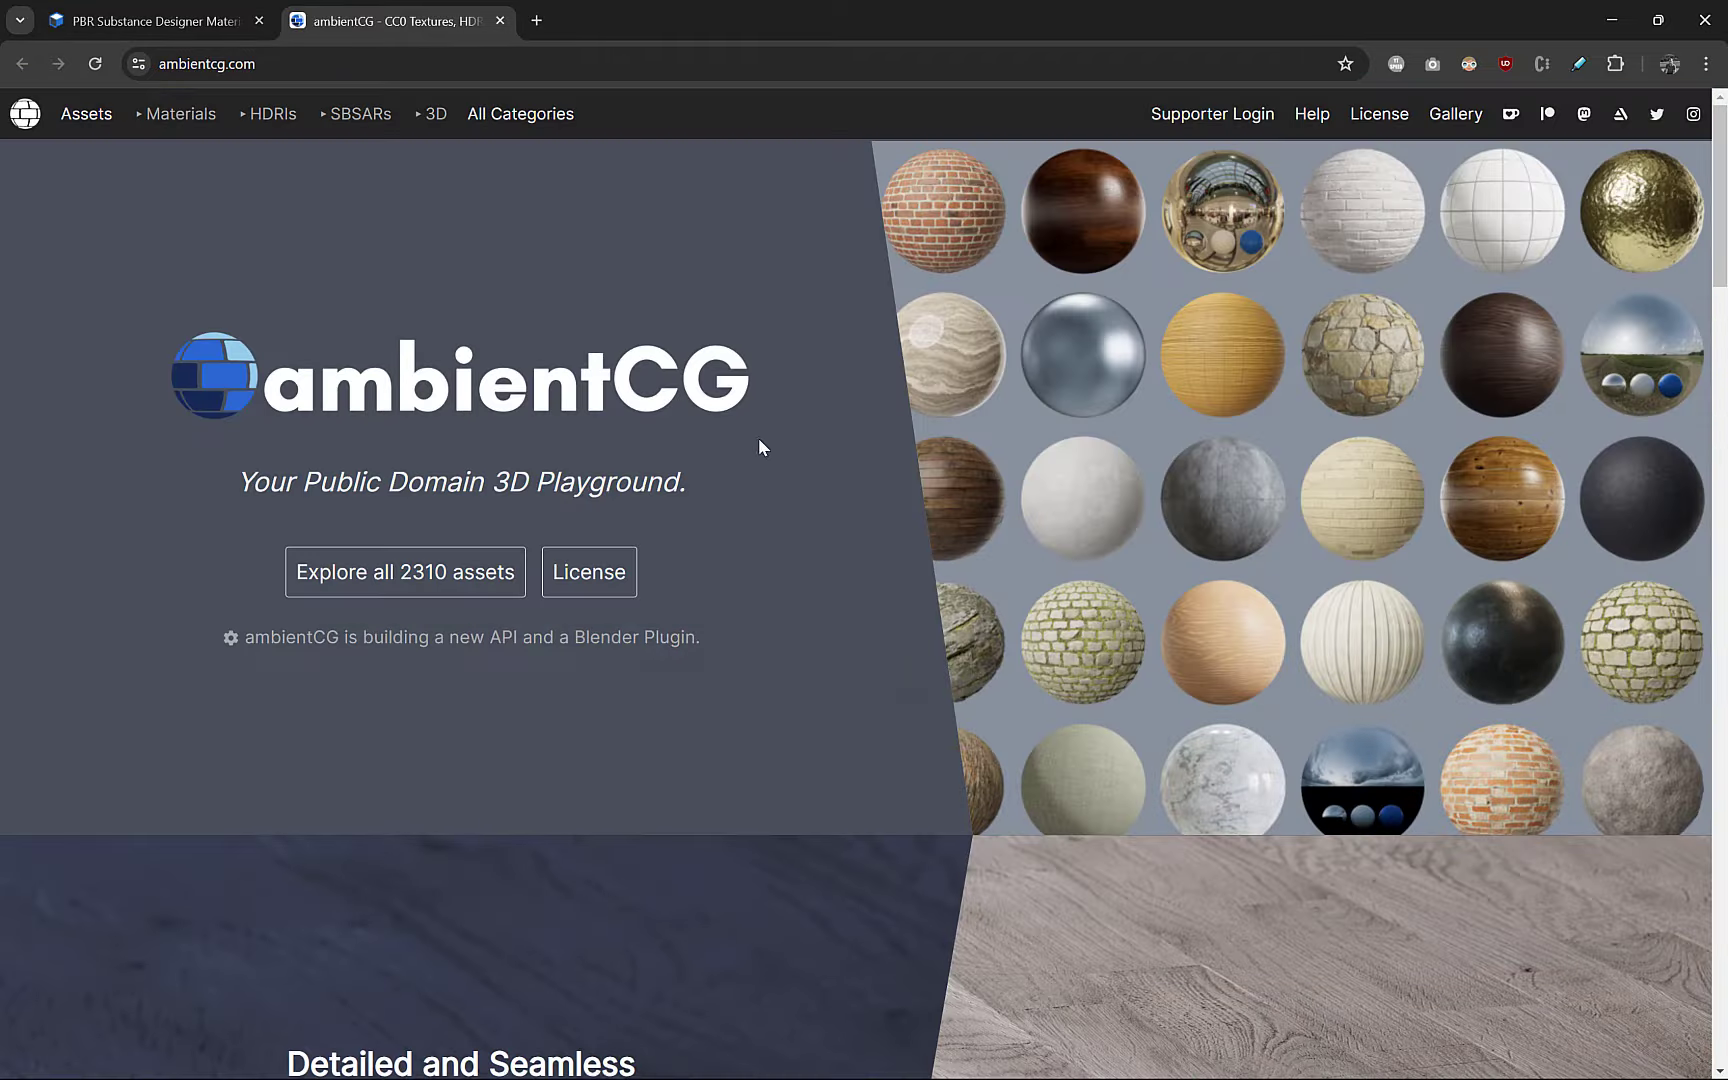
left_click(410, 578)
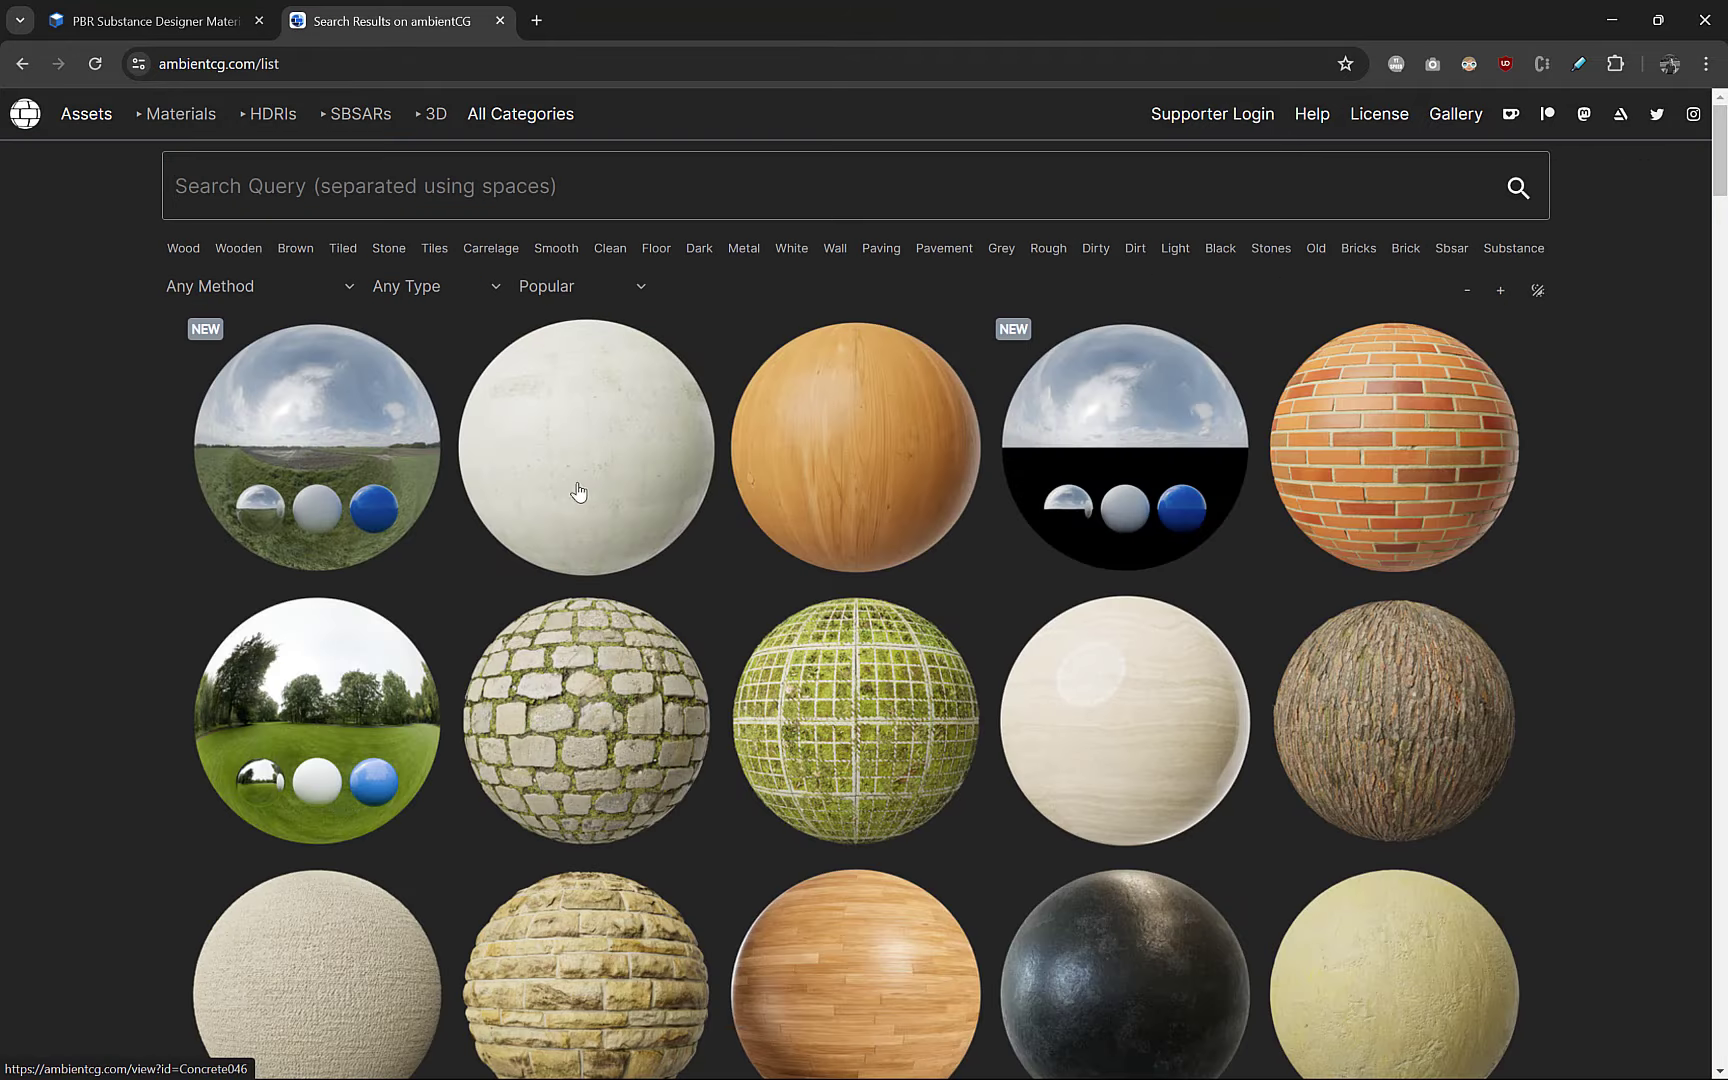
- Scroll through the asset results and open the Ground 068 material
scroll(811, 492, "down", 3)
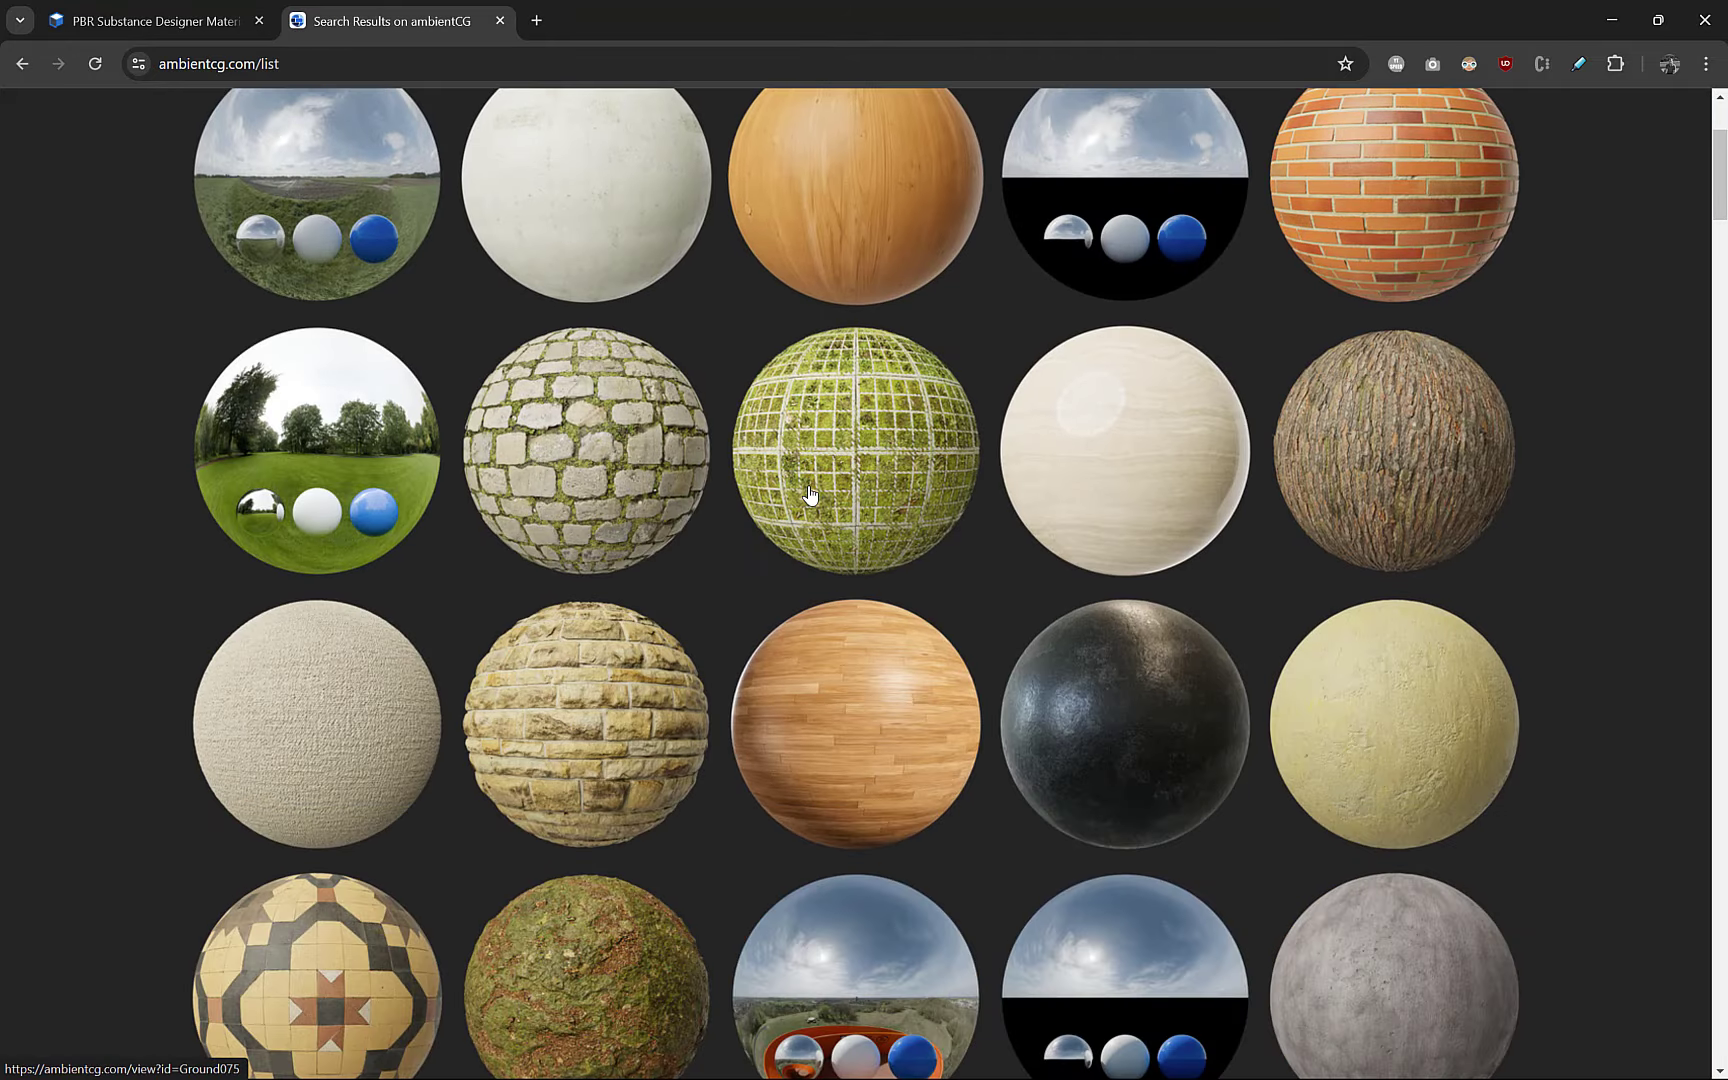
scroll(810, 490, "down", 3)
scroll(805, 481, "down", 2)
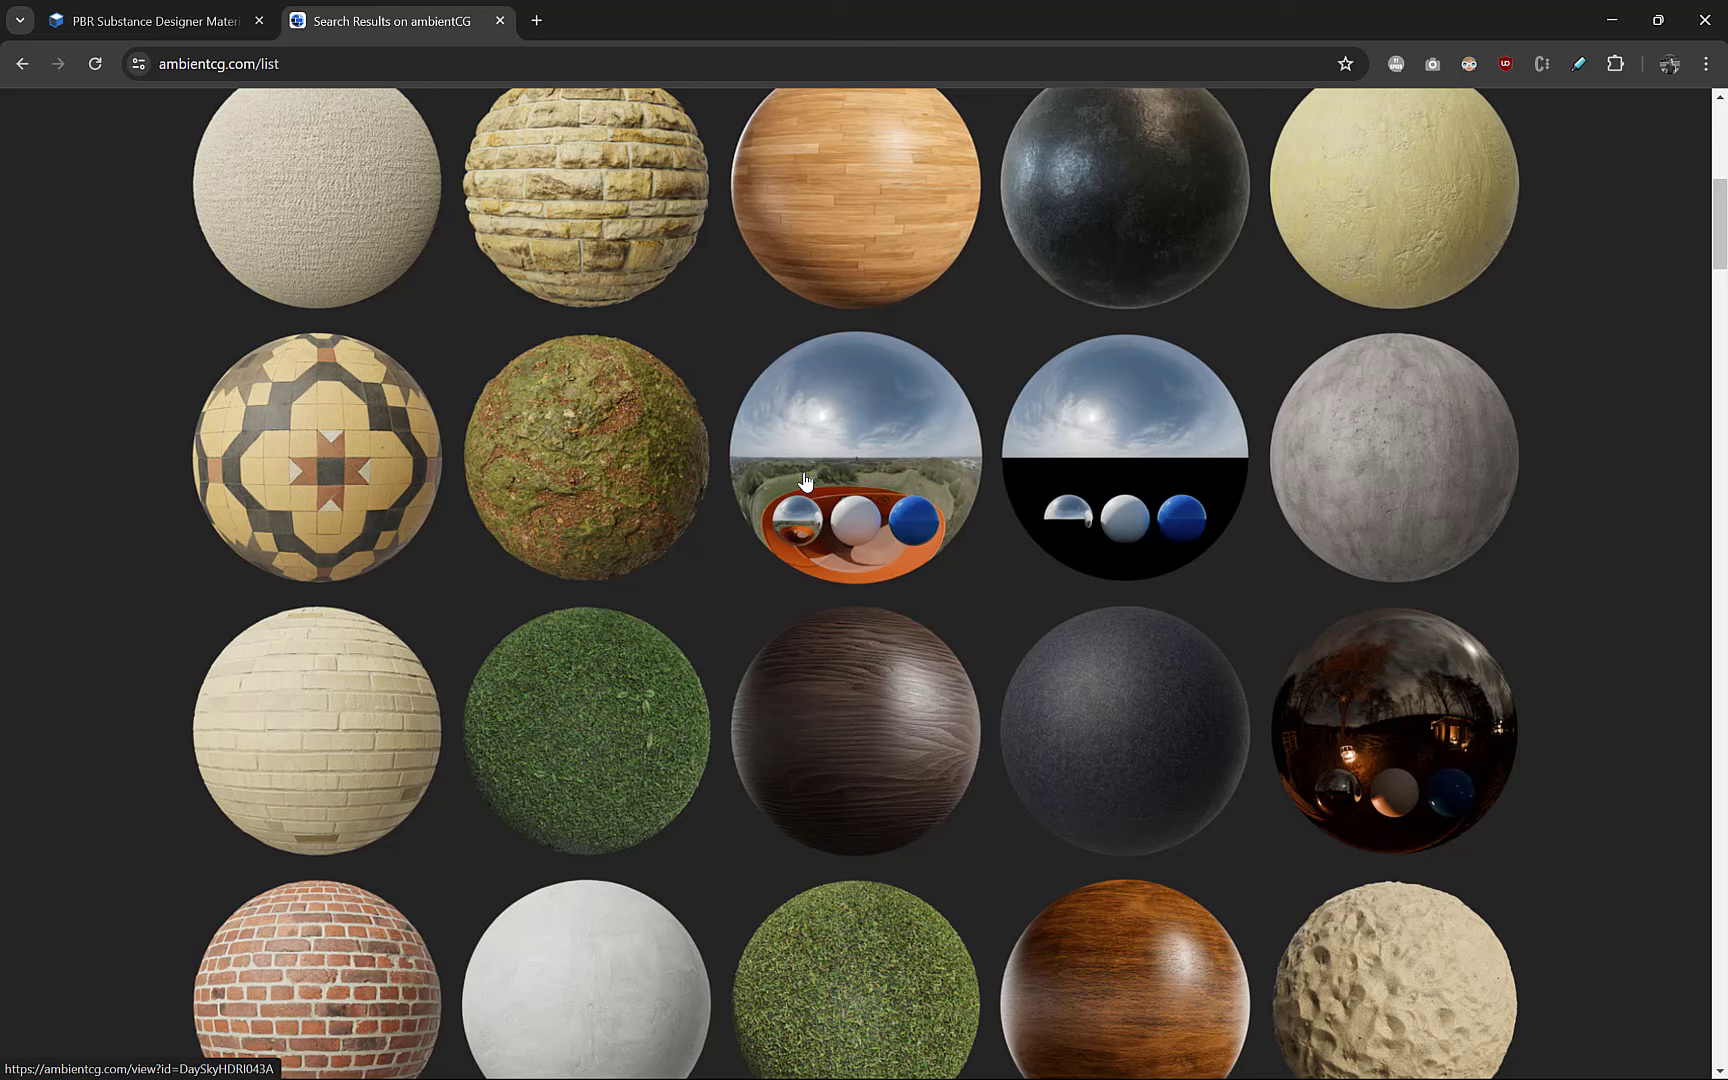
scroll(795, 485, "down", 3)
scroll(771, 482, "down", 3)
scroll(720, 490, "down", 3)
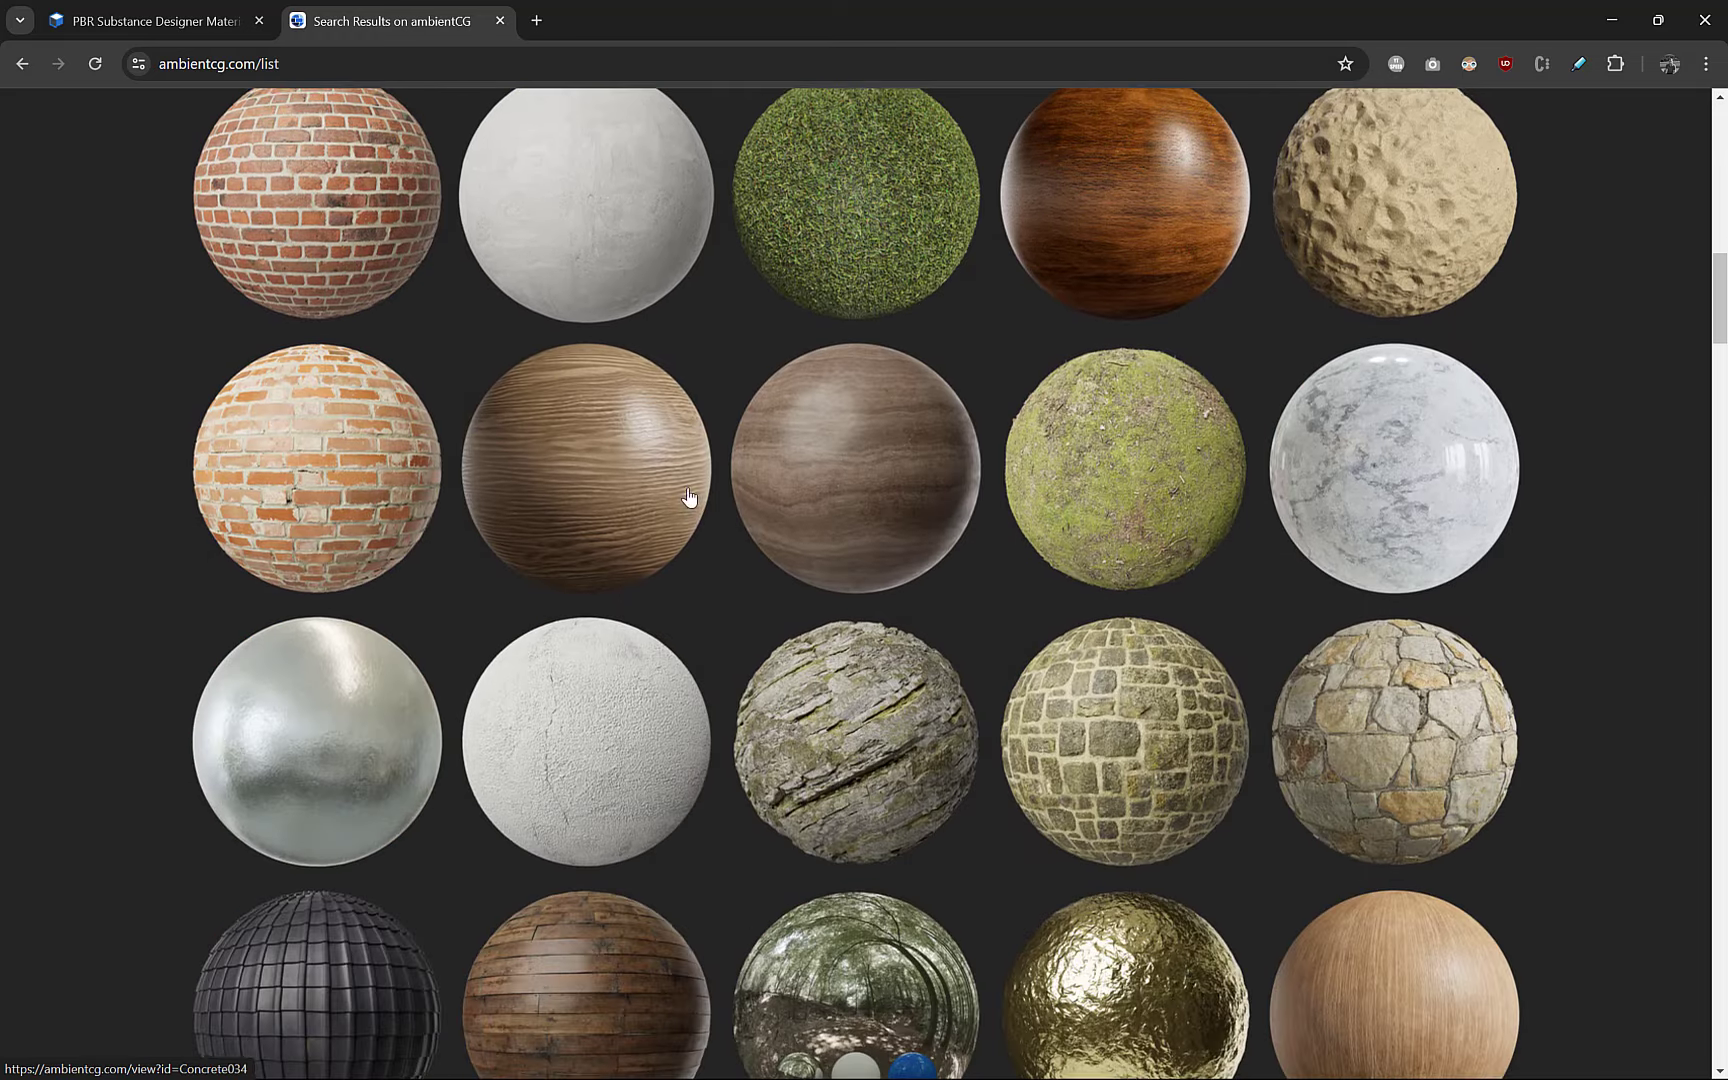
scroll(670, 503, "down", 3)
scroll(650, 506, "up", 8)
scroll(640, 508, "up", 2)
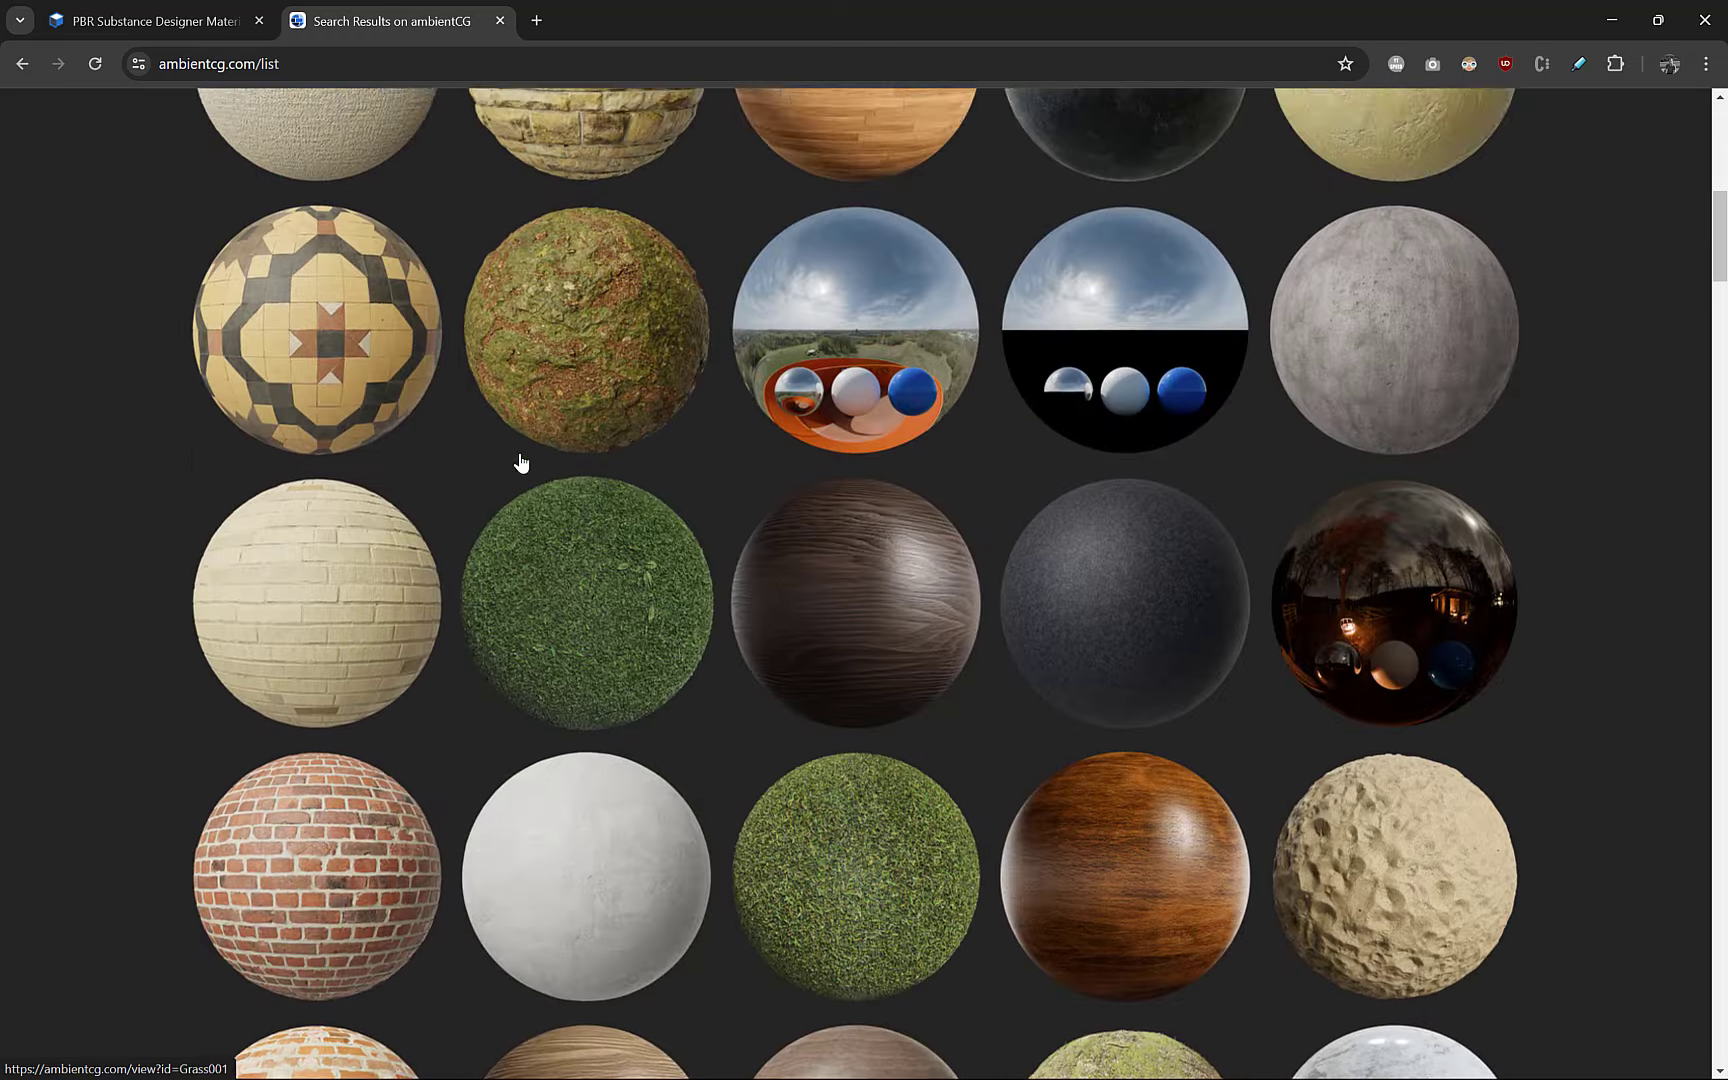
left_click(553, 434)
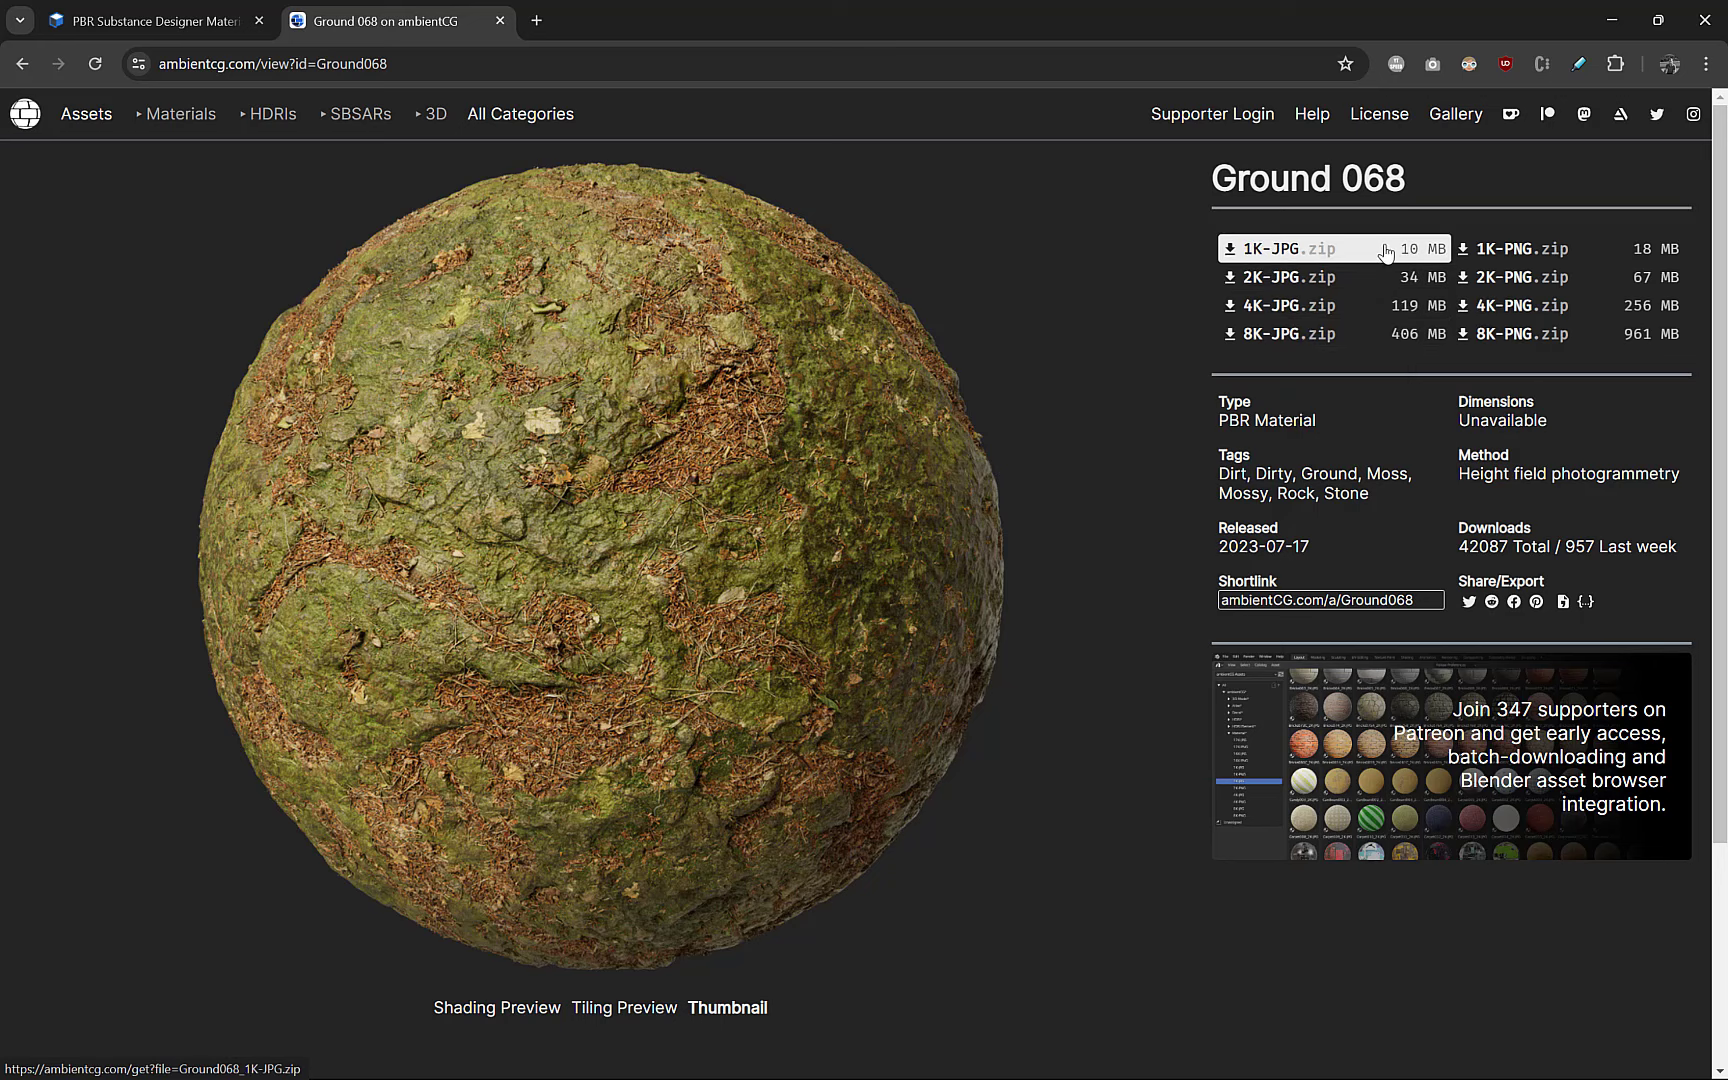
- Download Ground068_1K-JPG.zip (10 MB) from the Ground 068 page
left_click(1257, 257)
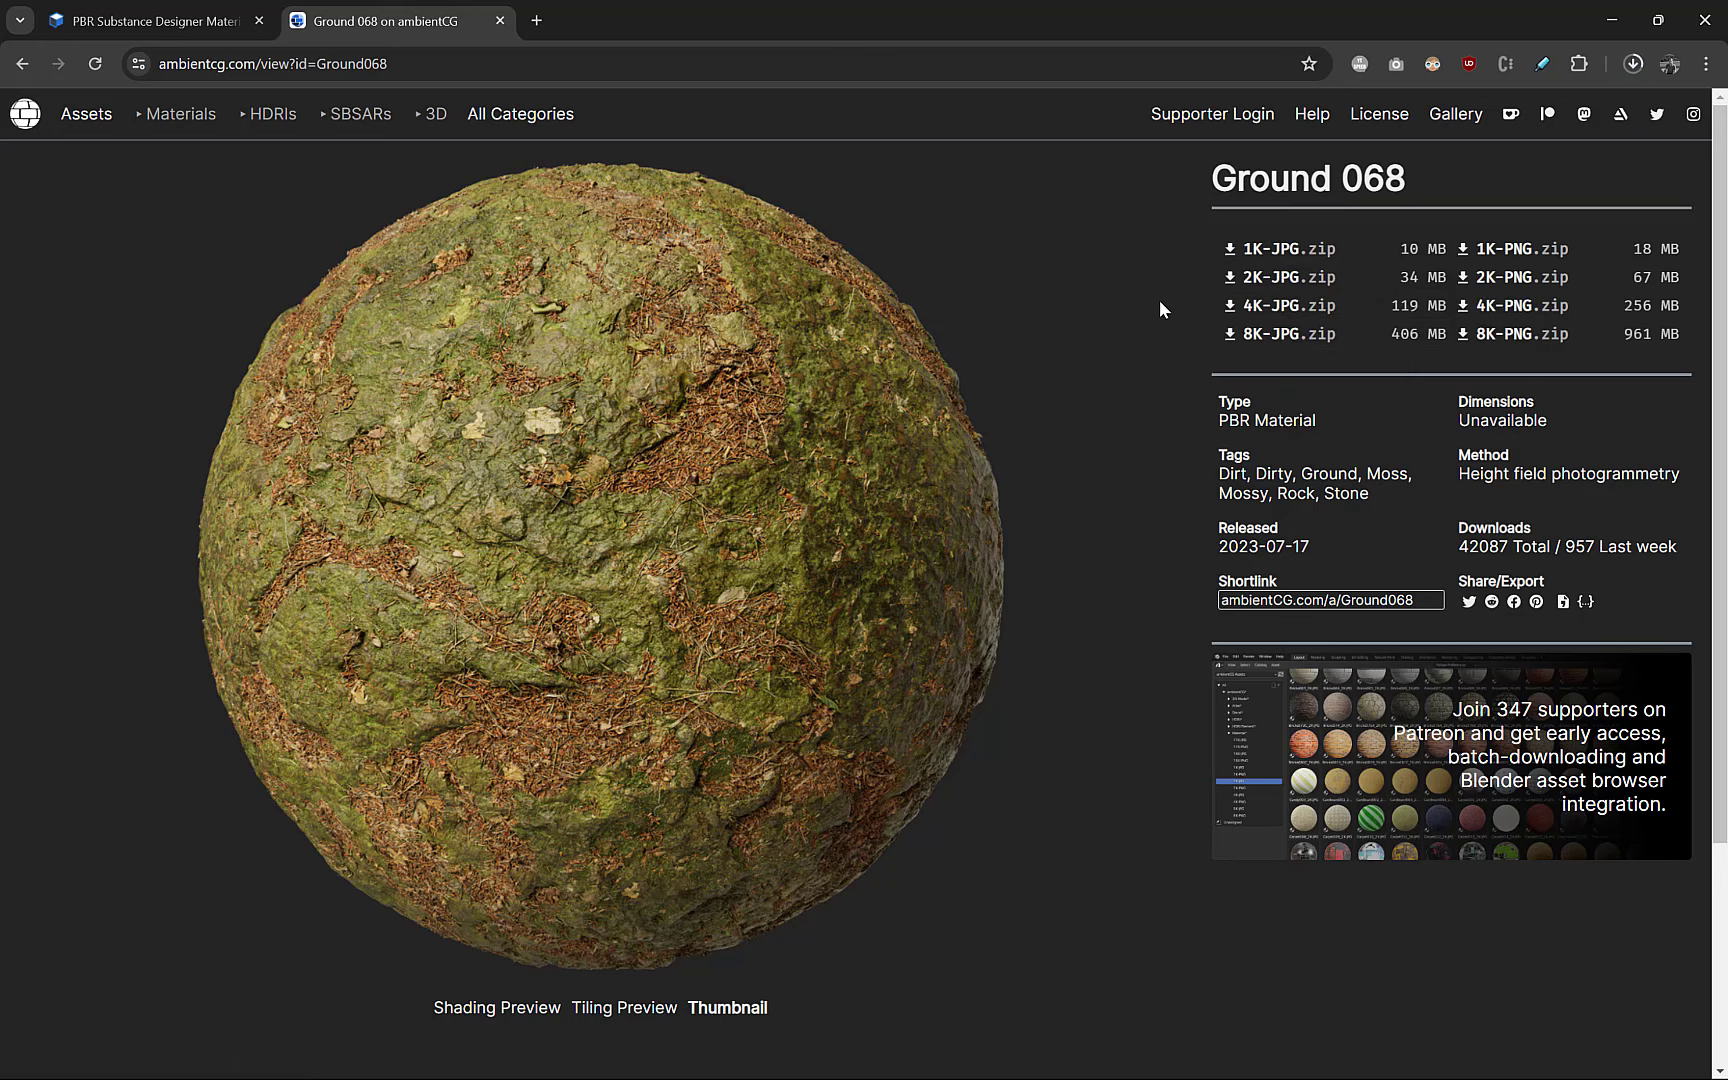
scroll(1053, 370, "down", 3)
scroll(1053, 370, "up", 3)
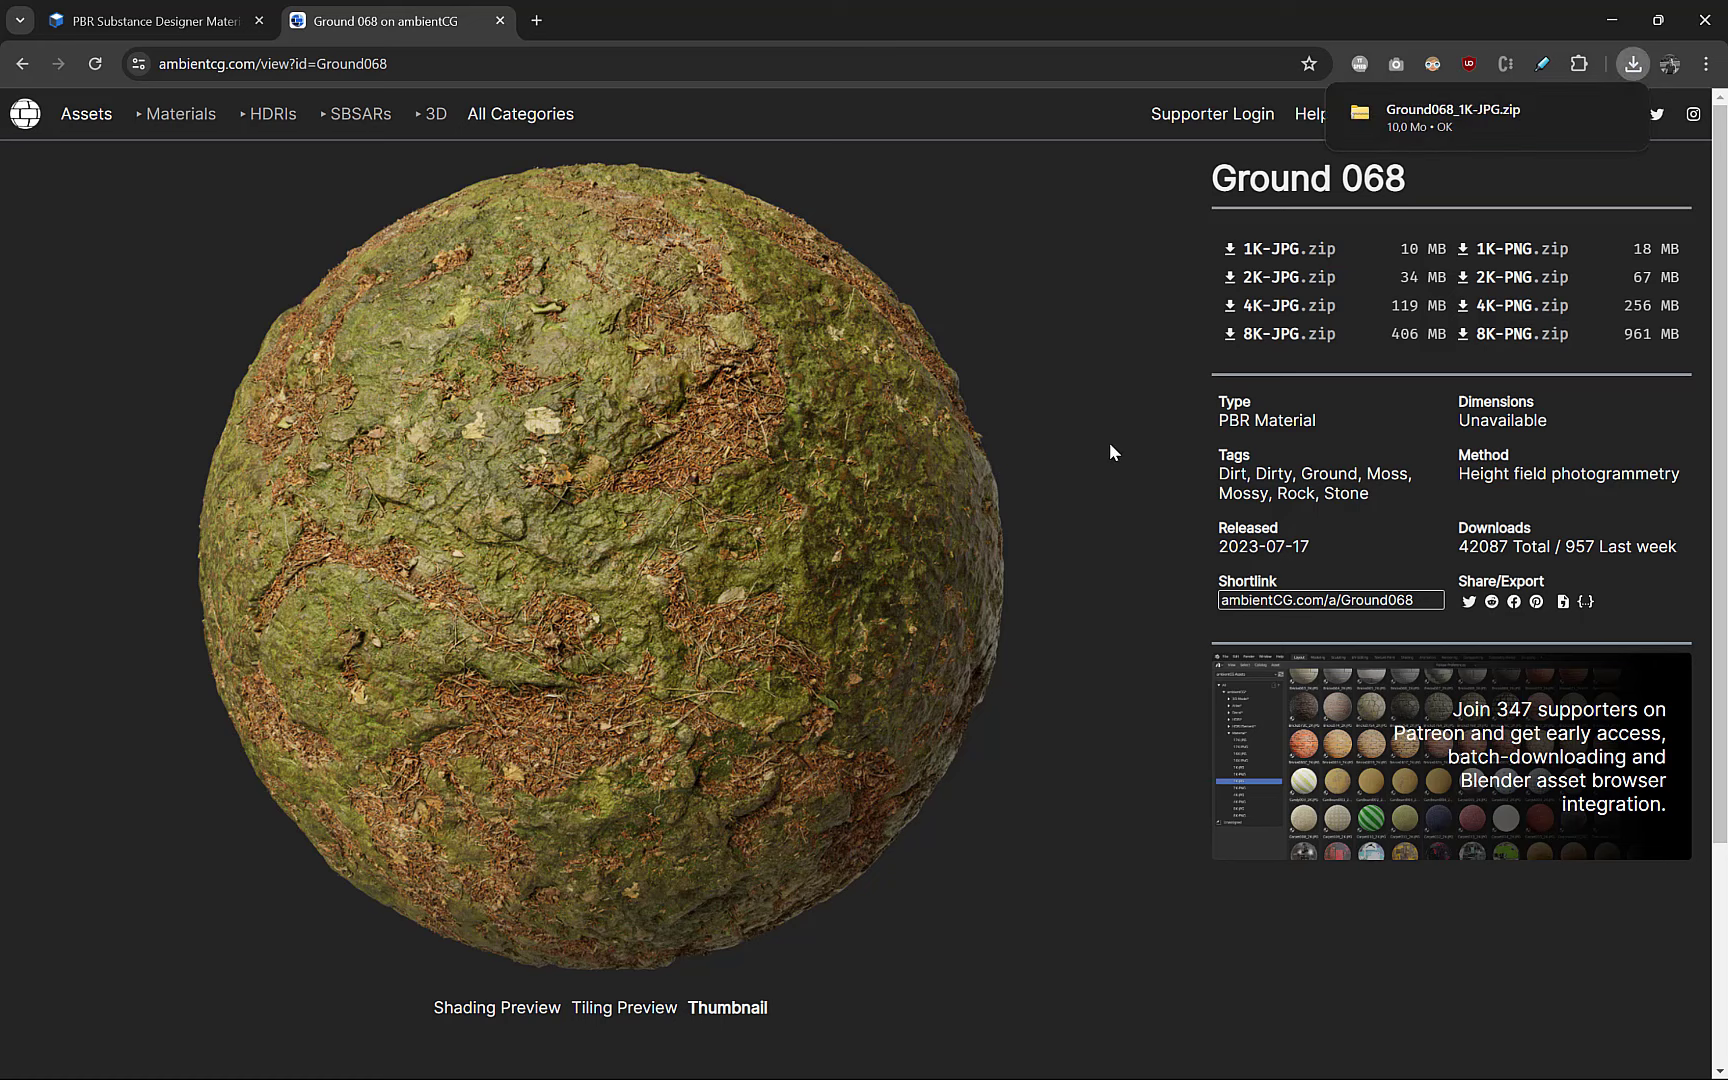
- Bring up the ground folder in File Explorer, moved up-left and widened
key("alt+Tab")
left_click_drag(1215, 90, 766, 55)
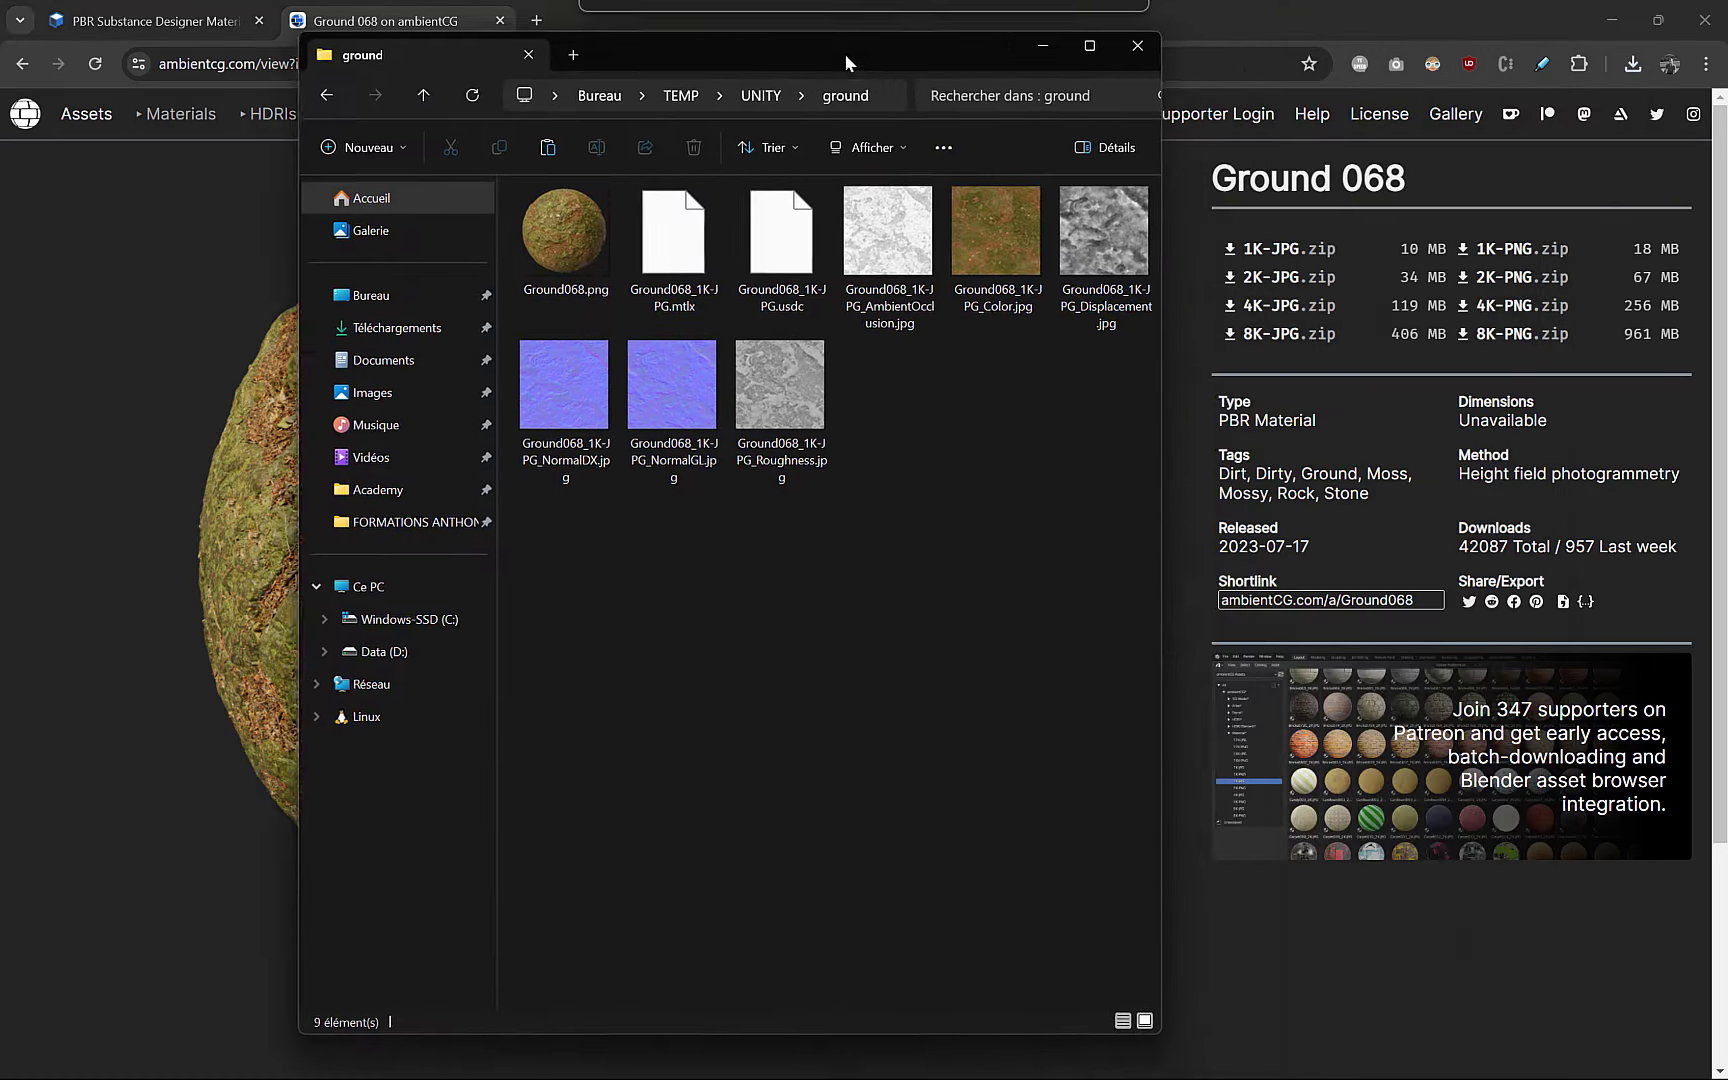
left_click_drag(1090, 402, 1344, 404)
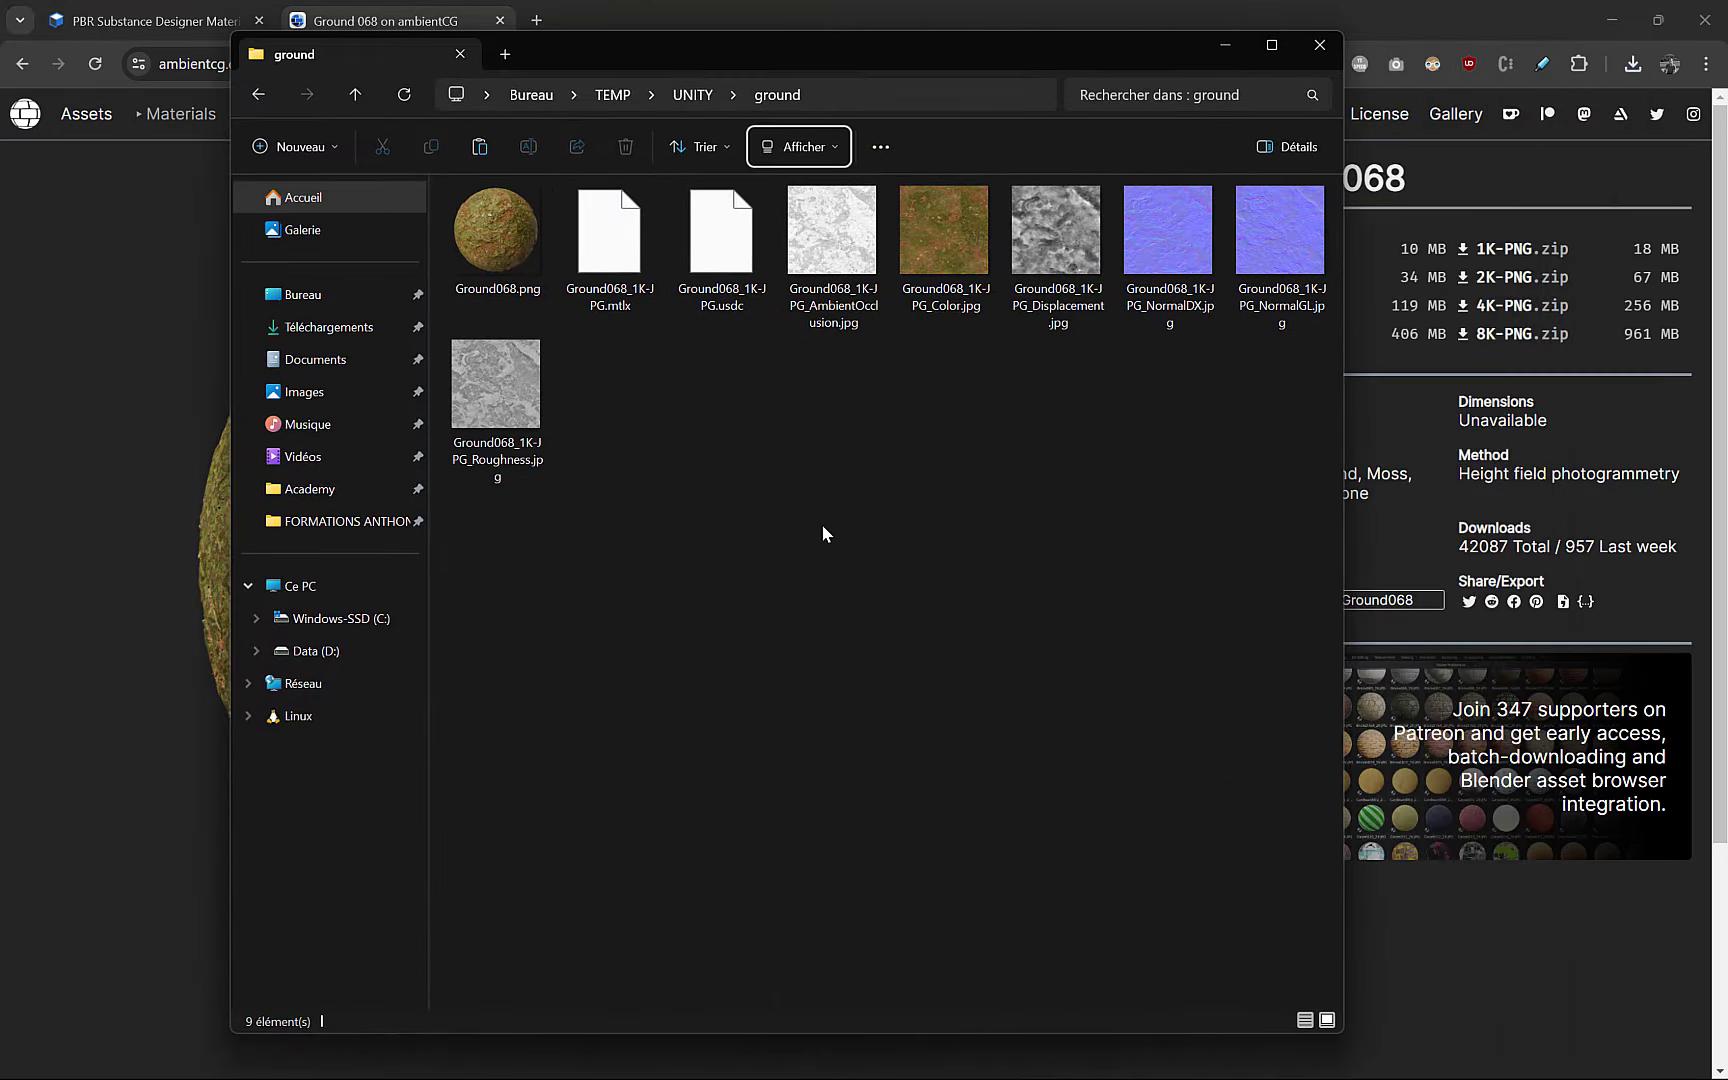
scroll(805, 522, "up", 4, "ctrl")
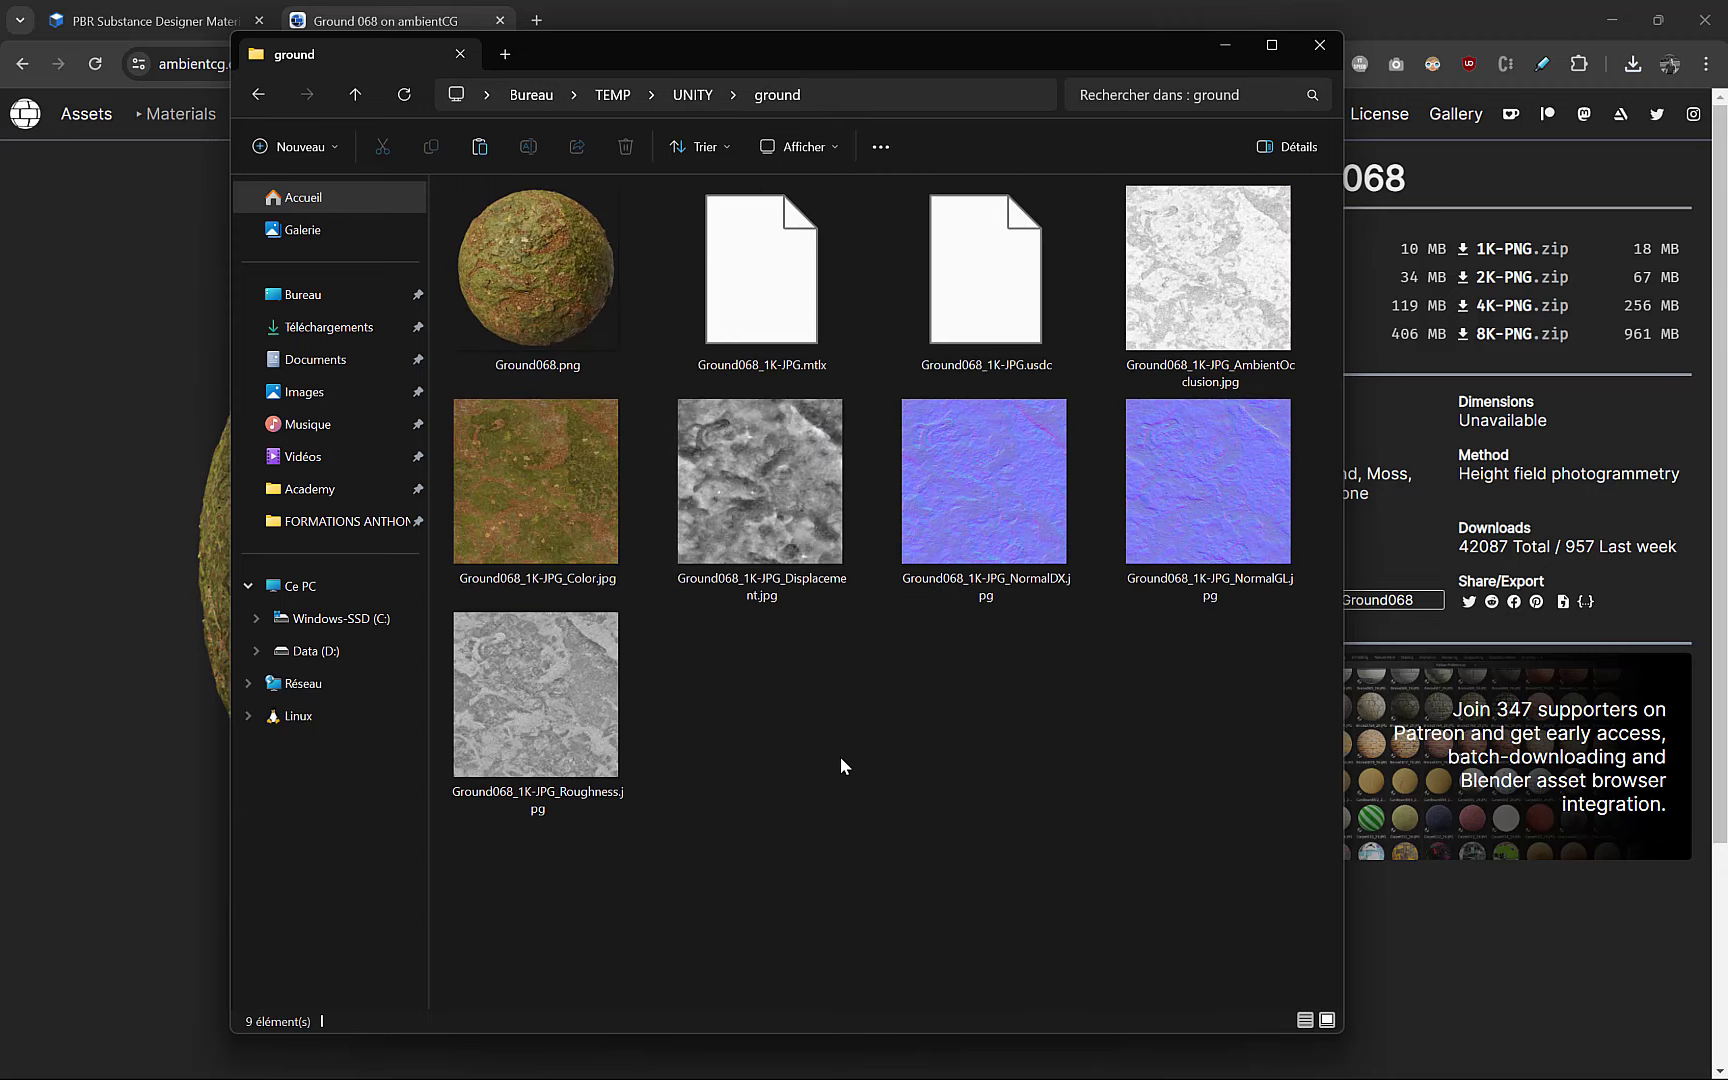
- Preview Ground068.png in the image viewer, then select the Ground068 Color.jpg texture
left_click(540, 279)
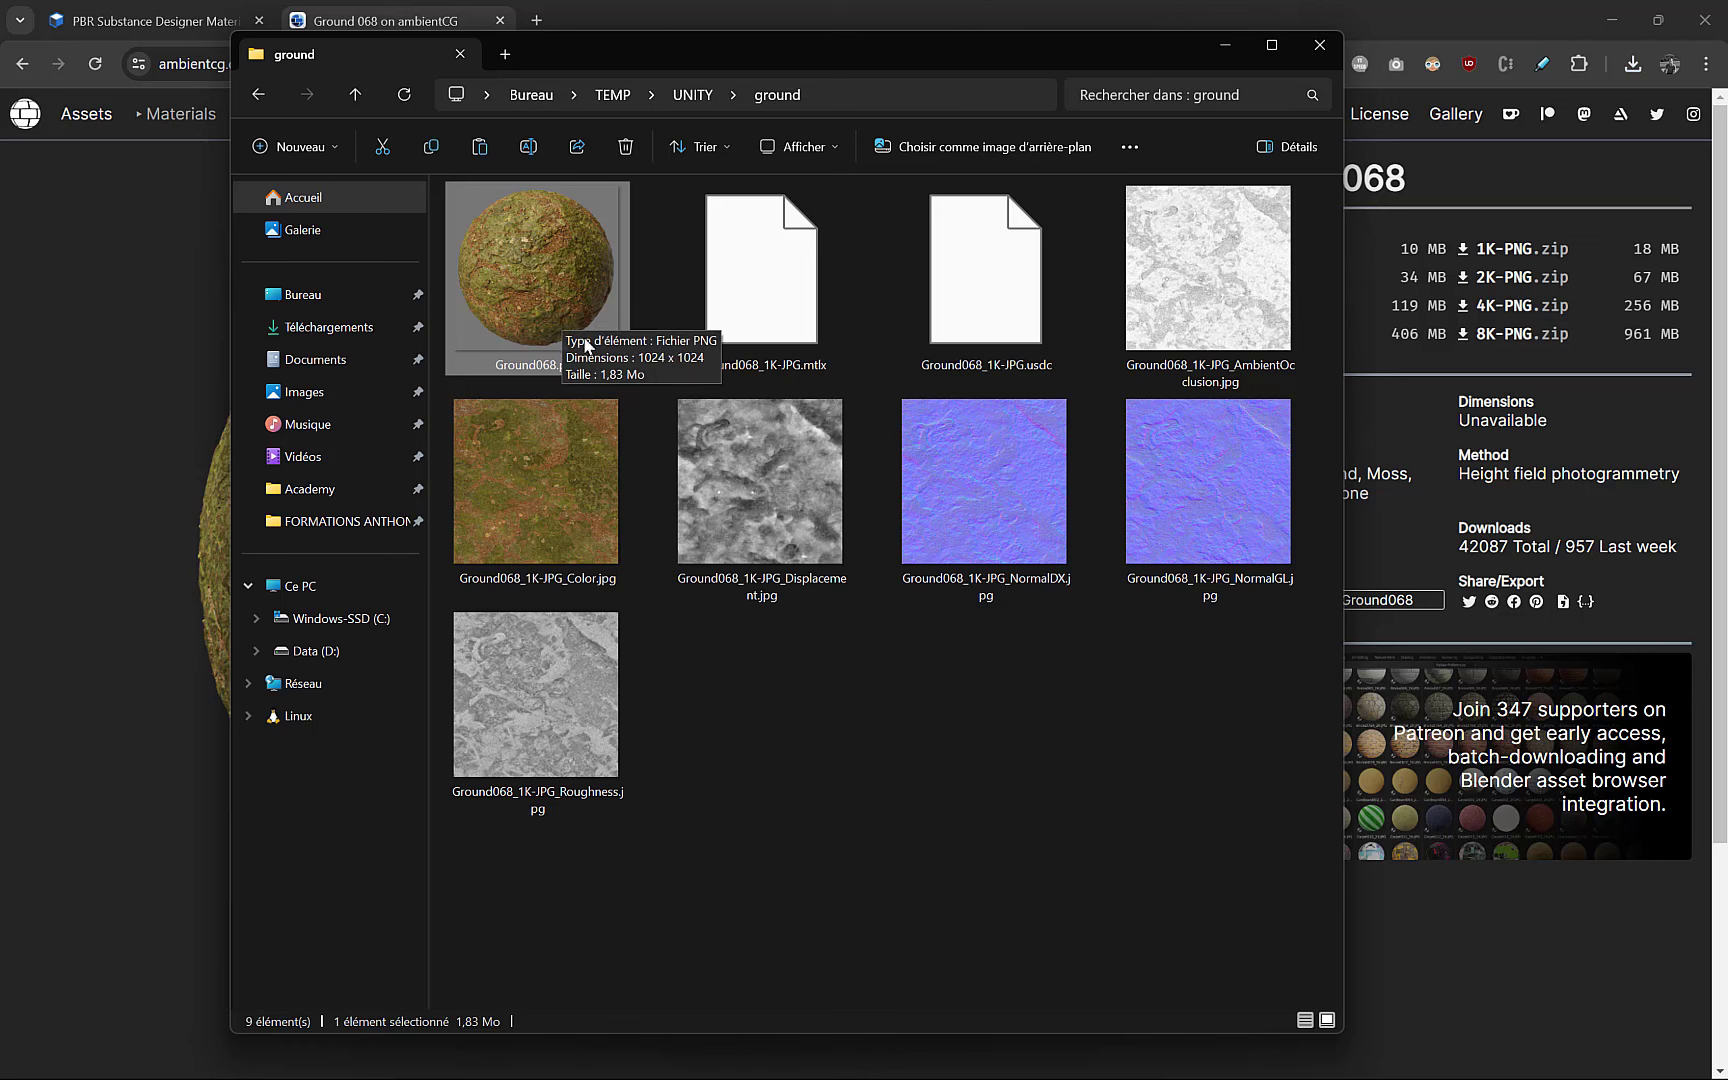
left_click(846, 714)
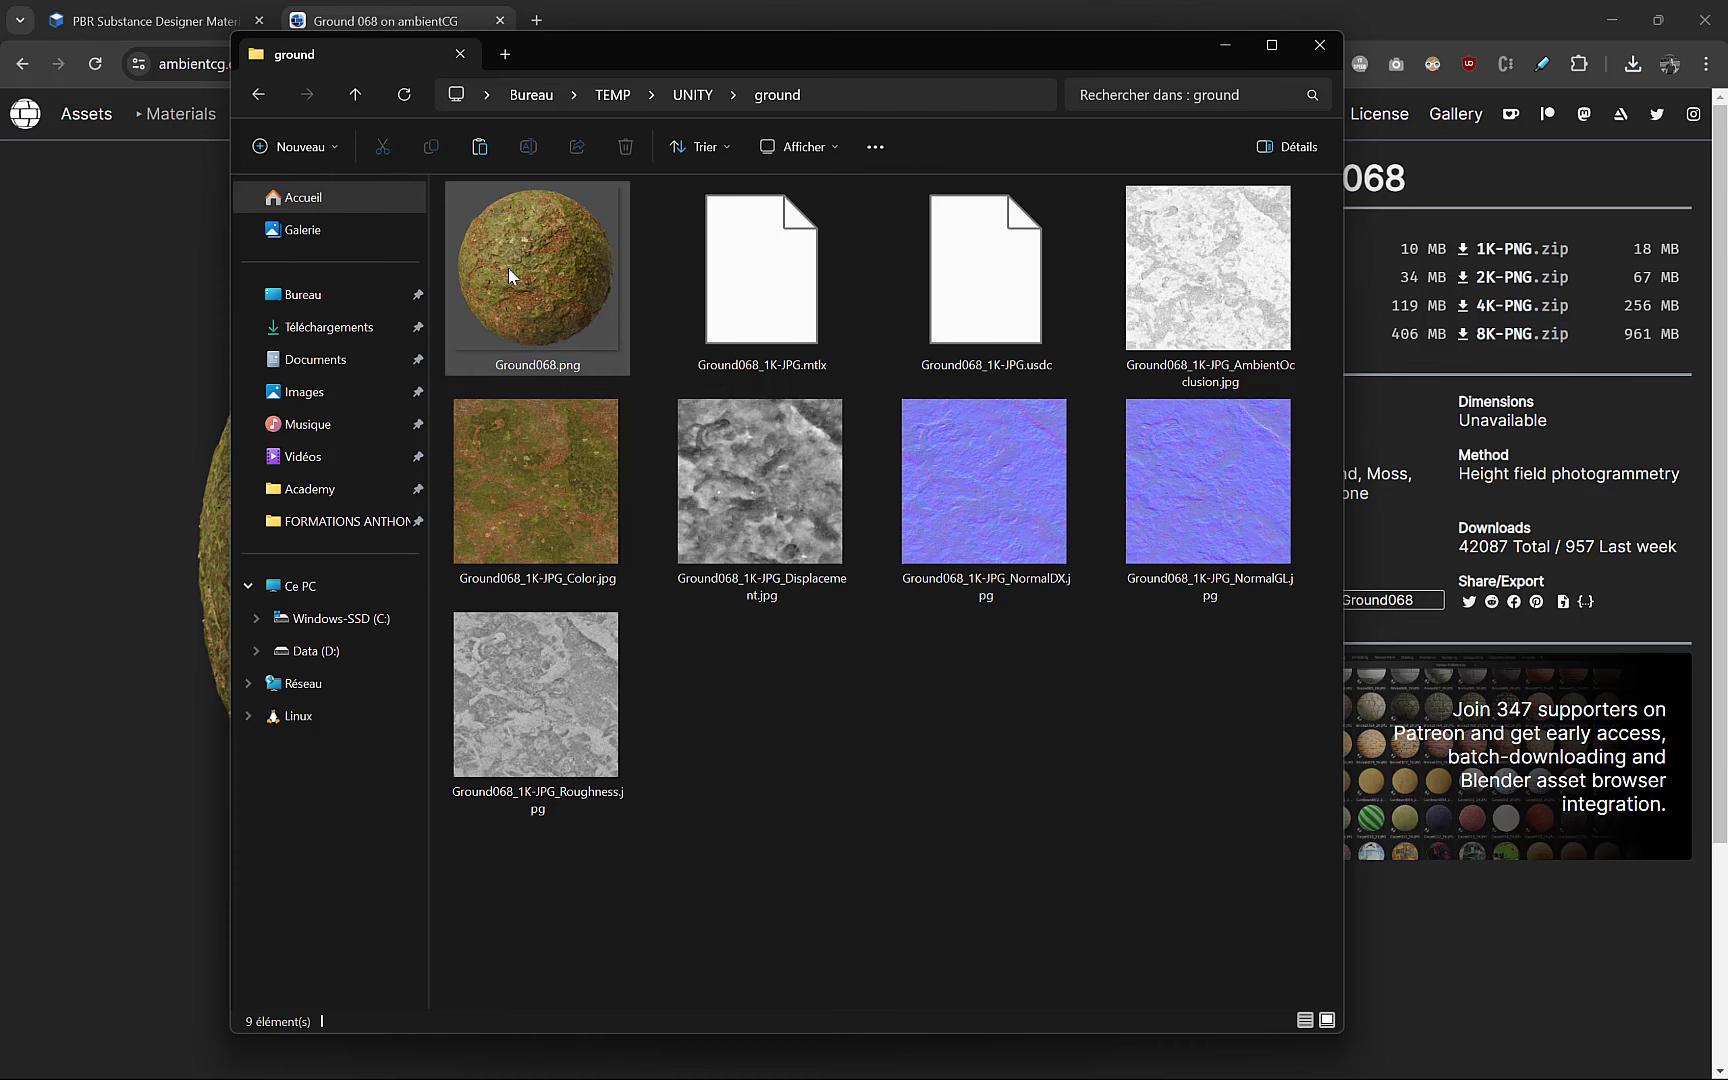
double_click(547, 278)
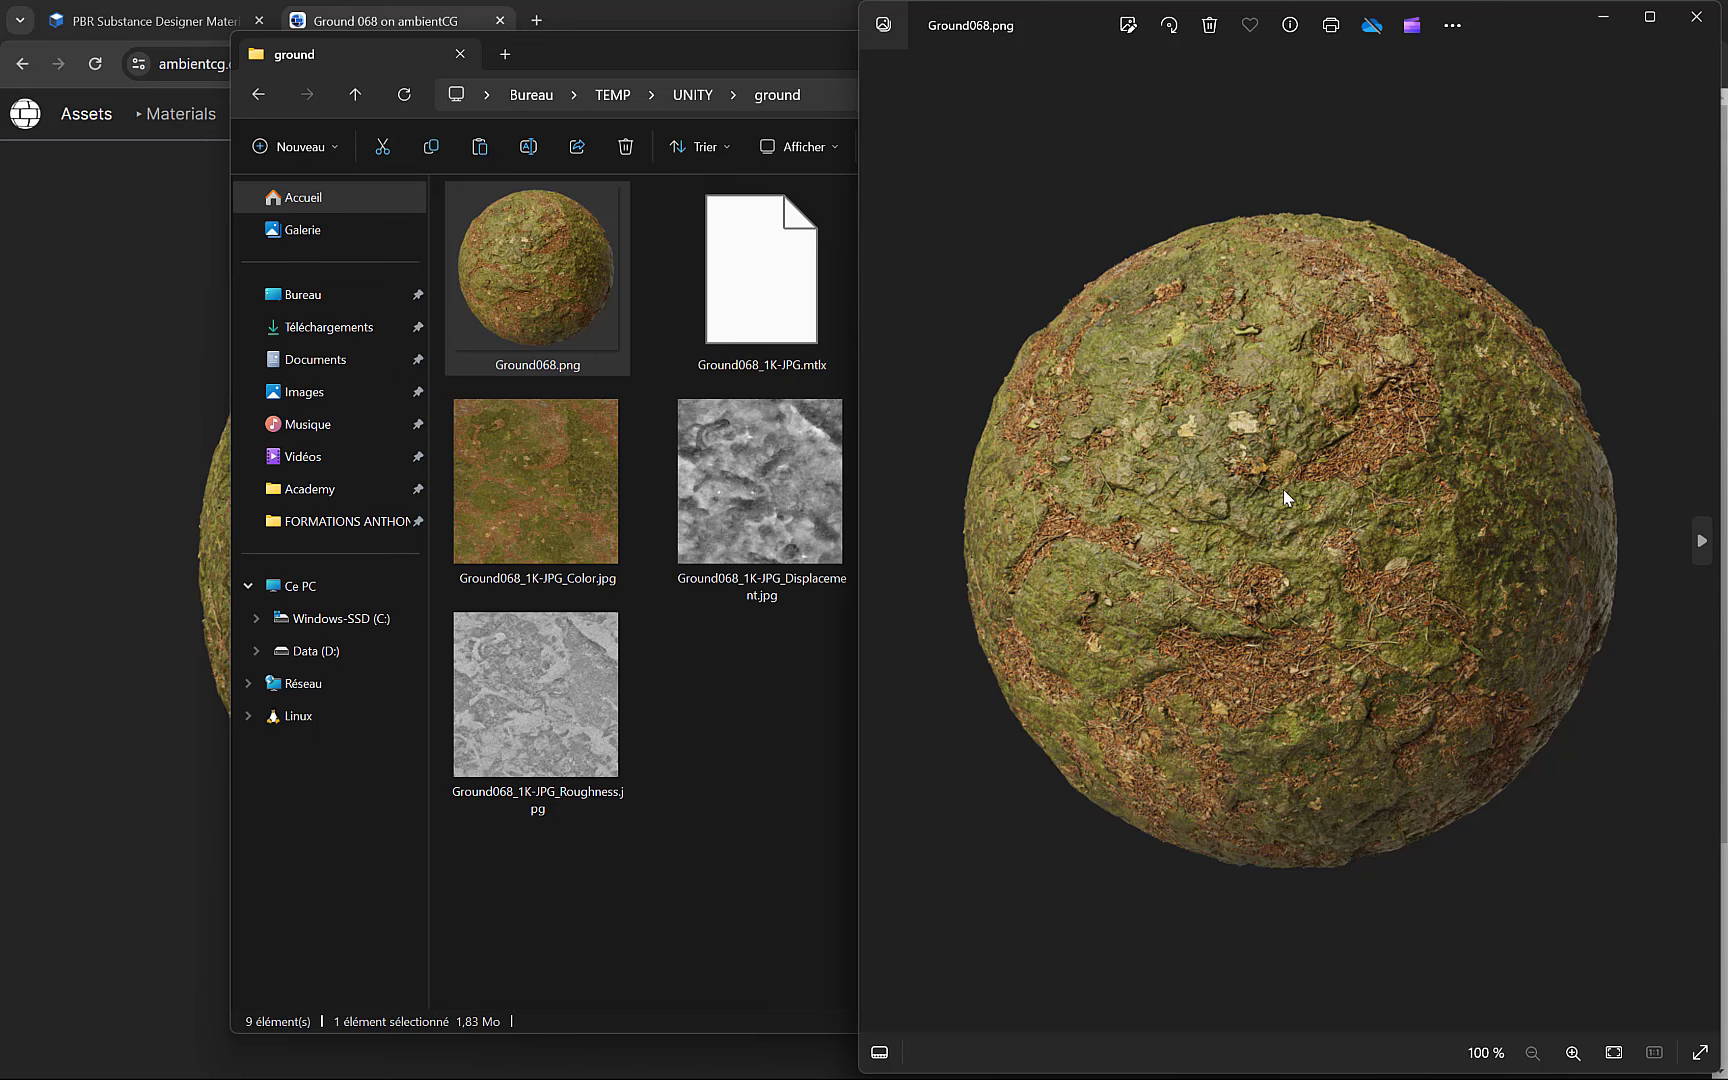
left_click(1696, 18)
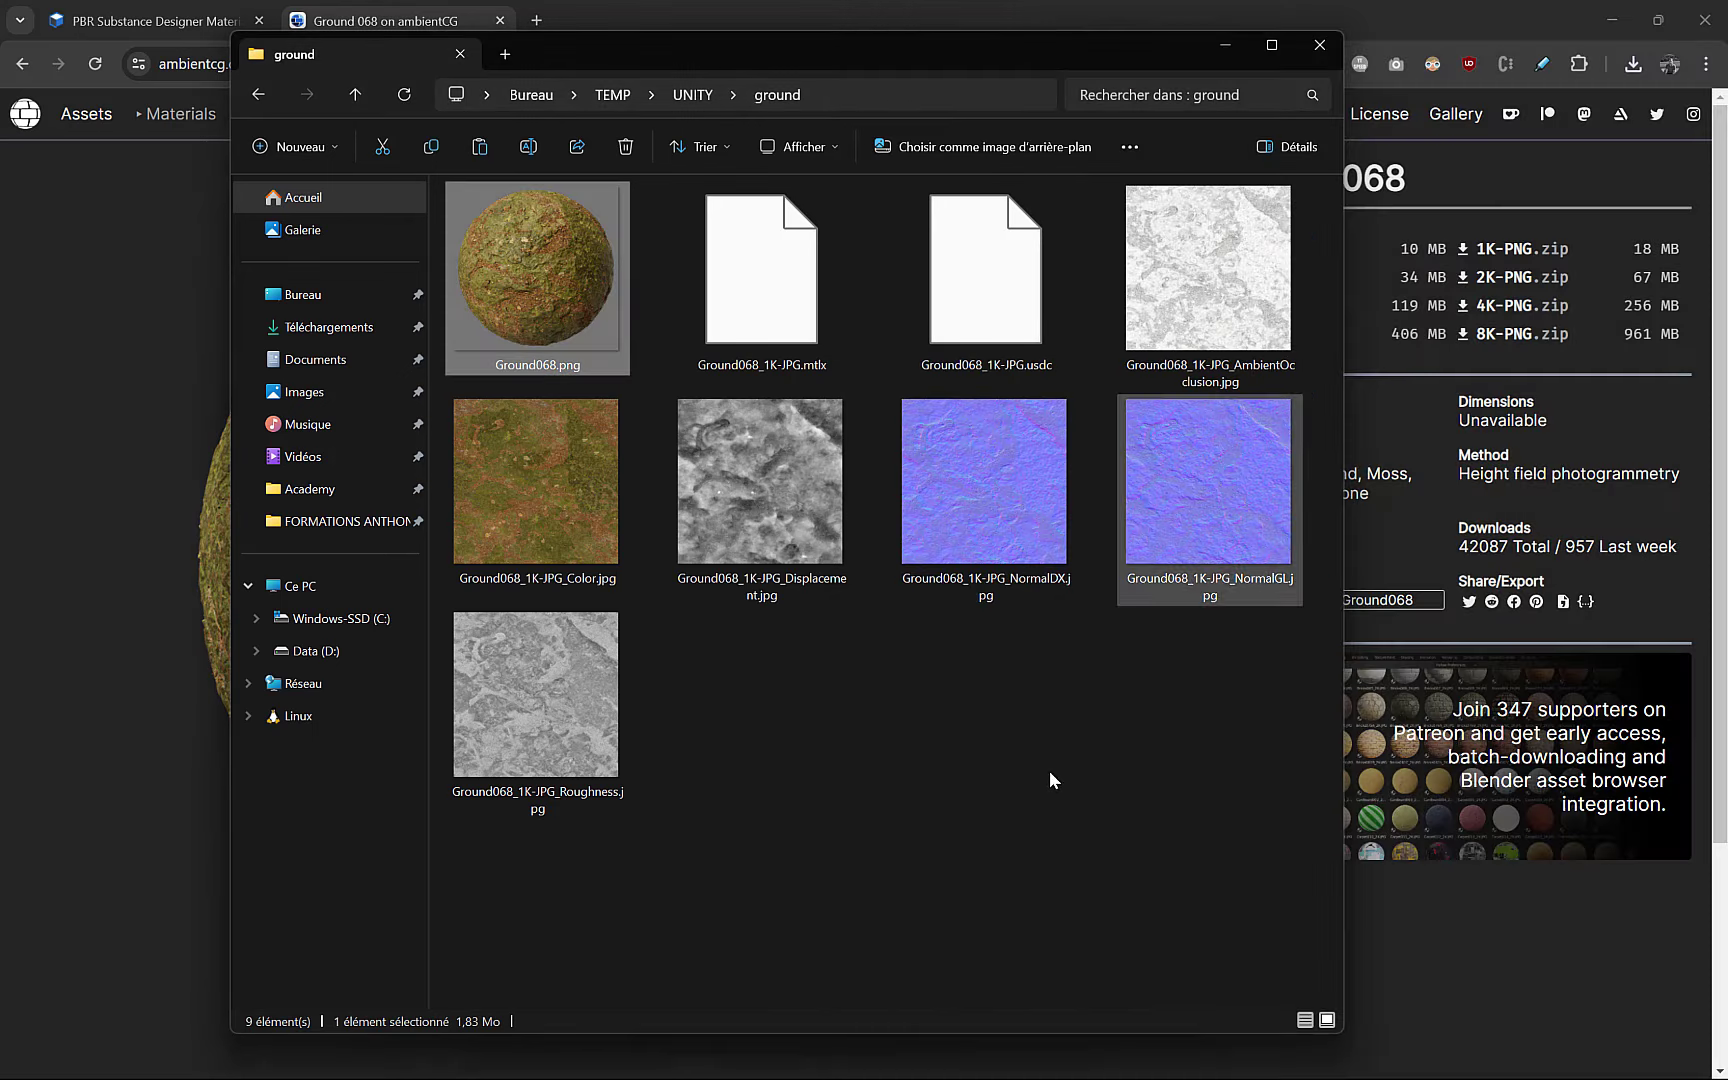
left_click(982, 680)
left_click_drag(1104, 245, 756, 282)
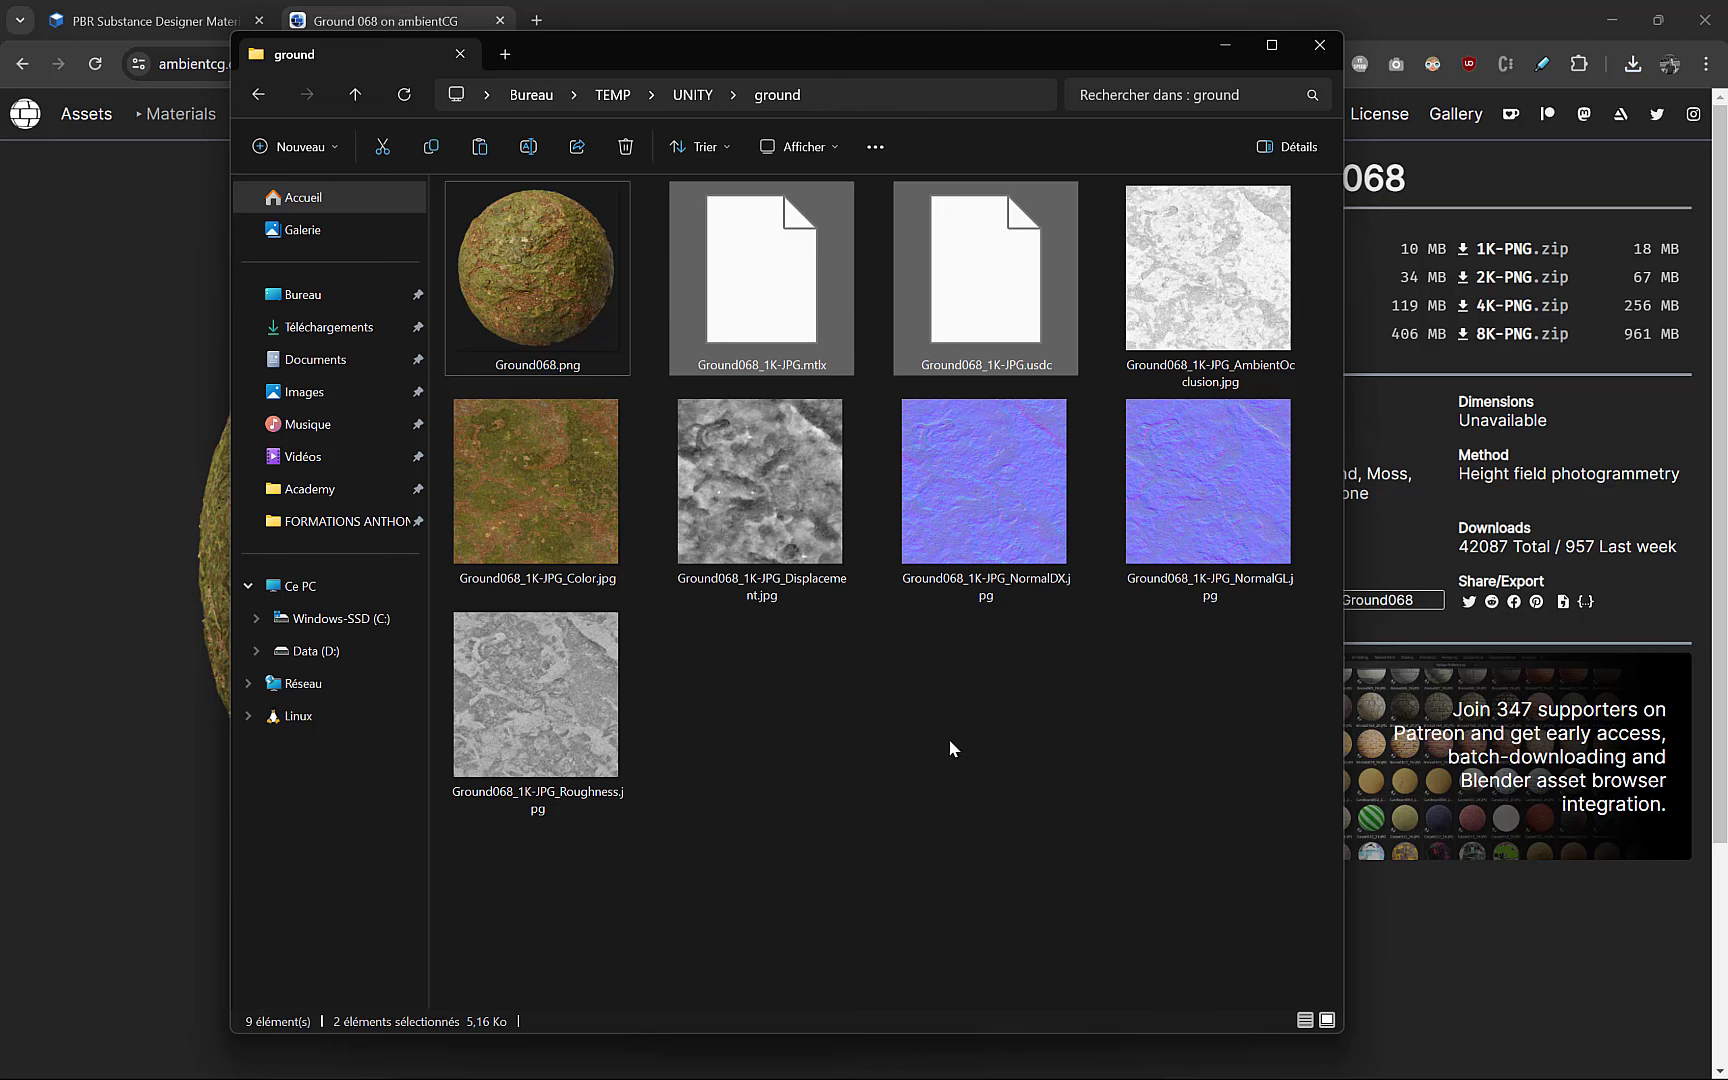
left_click(617, 578)
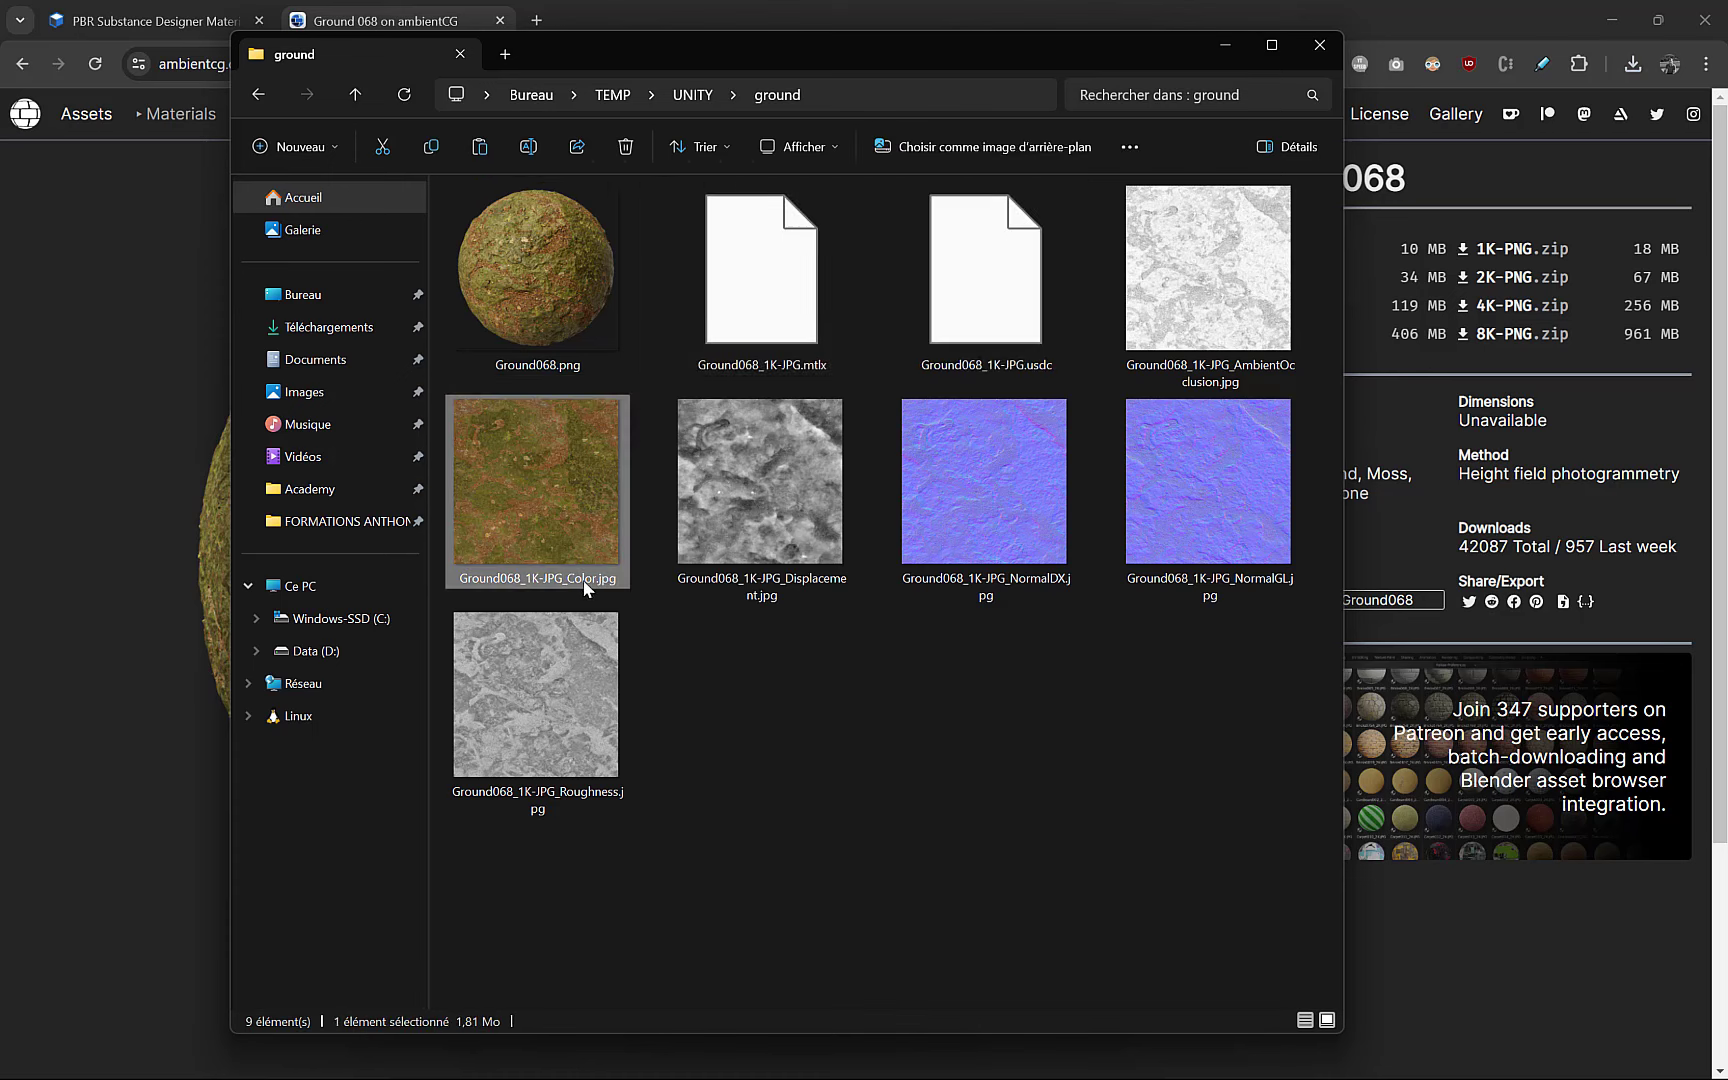
double_click(566, 516)
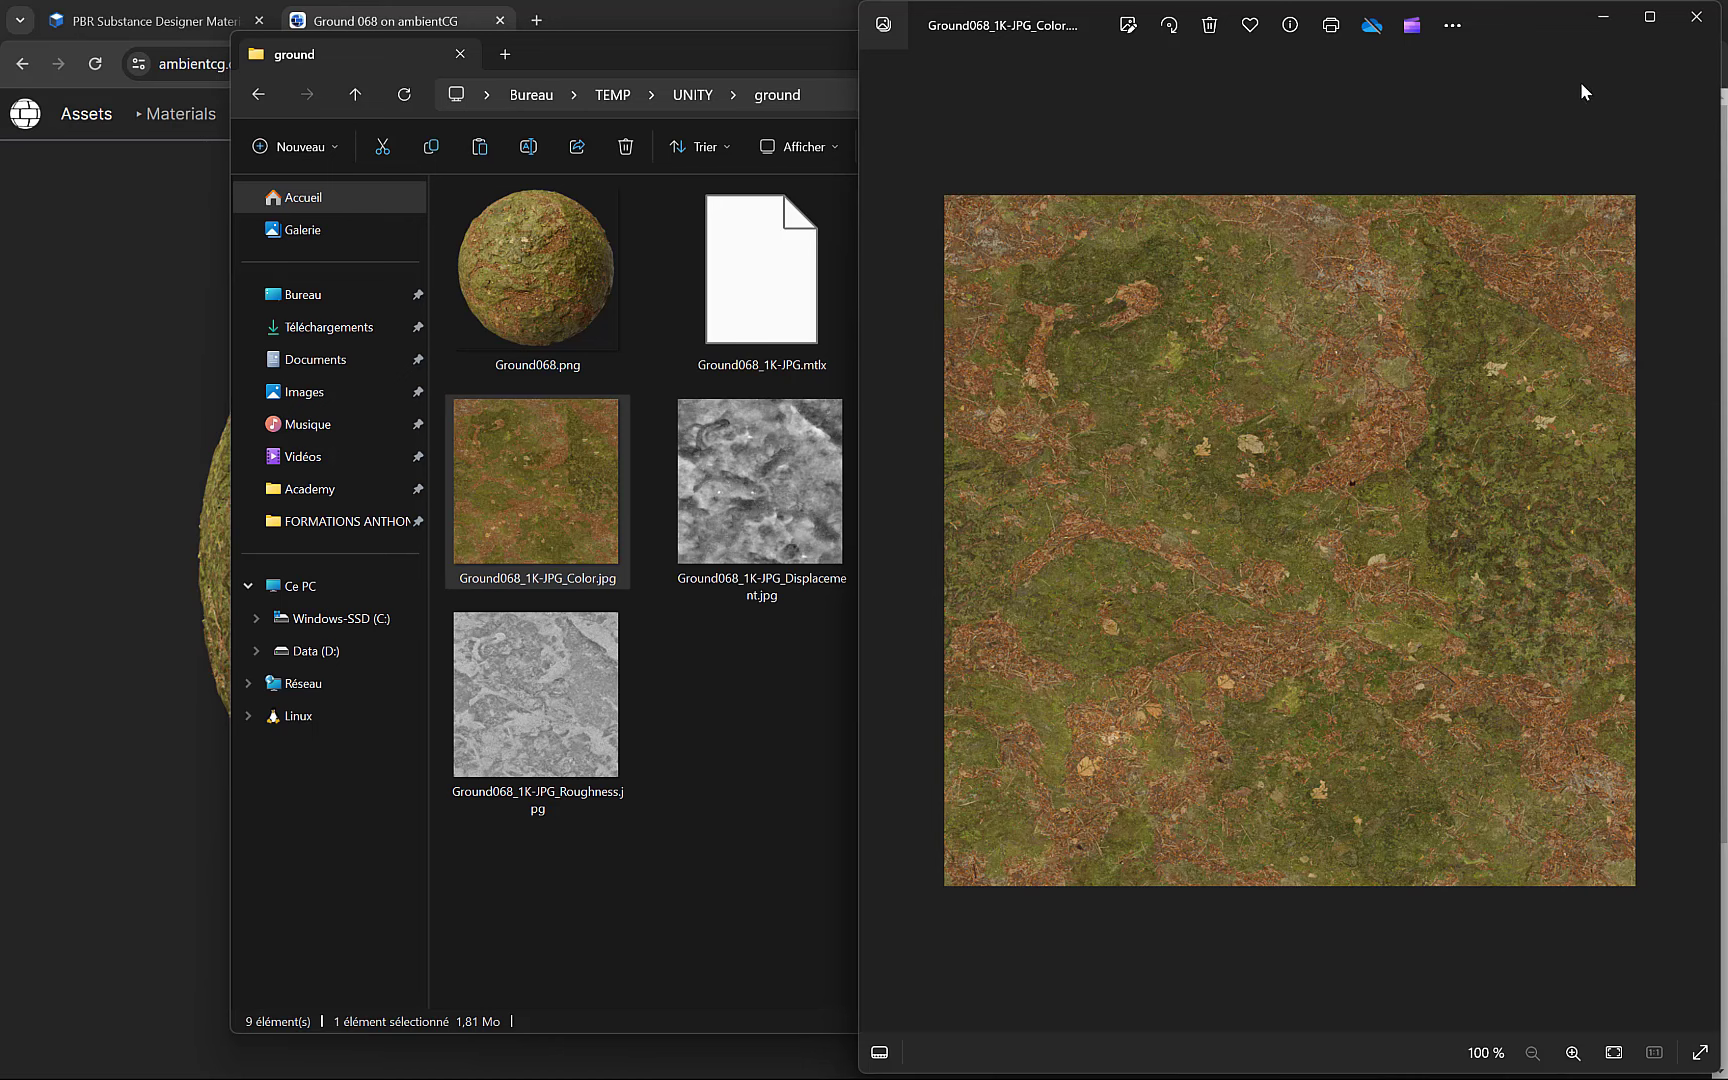
left_click(1696, 16)
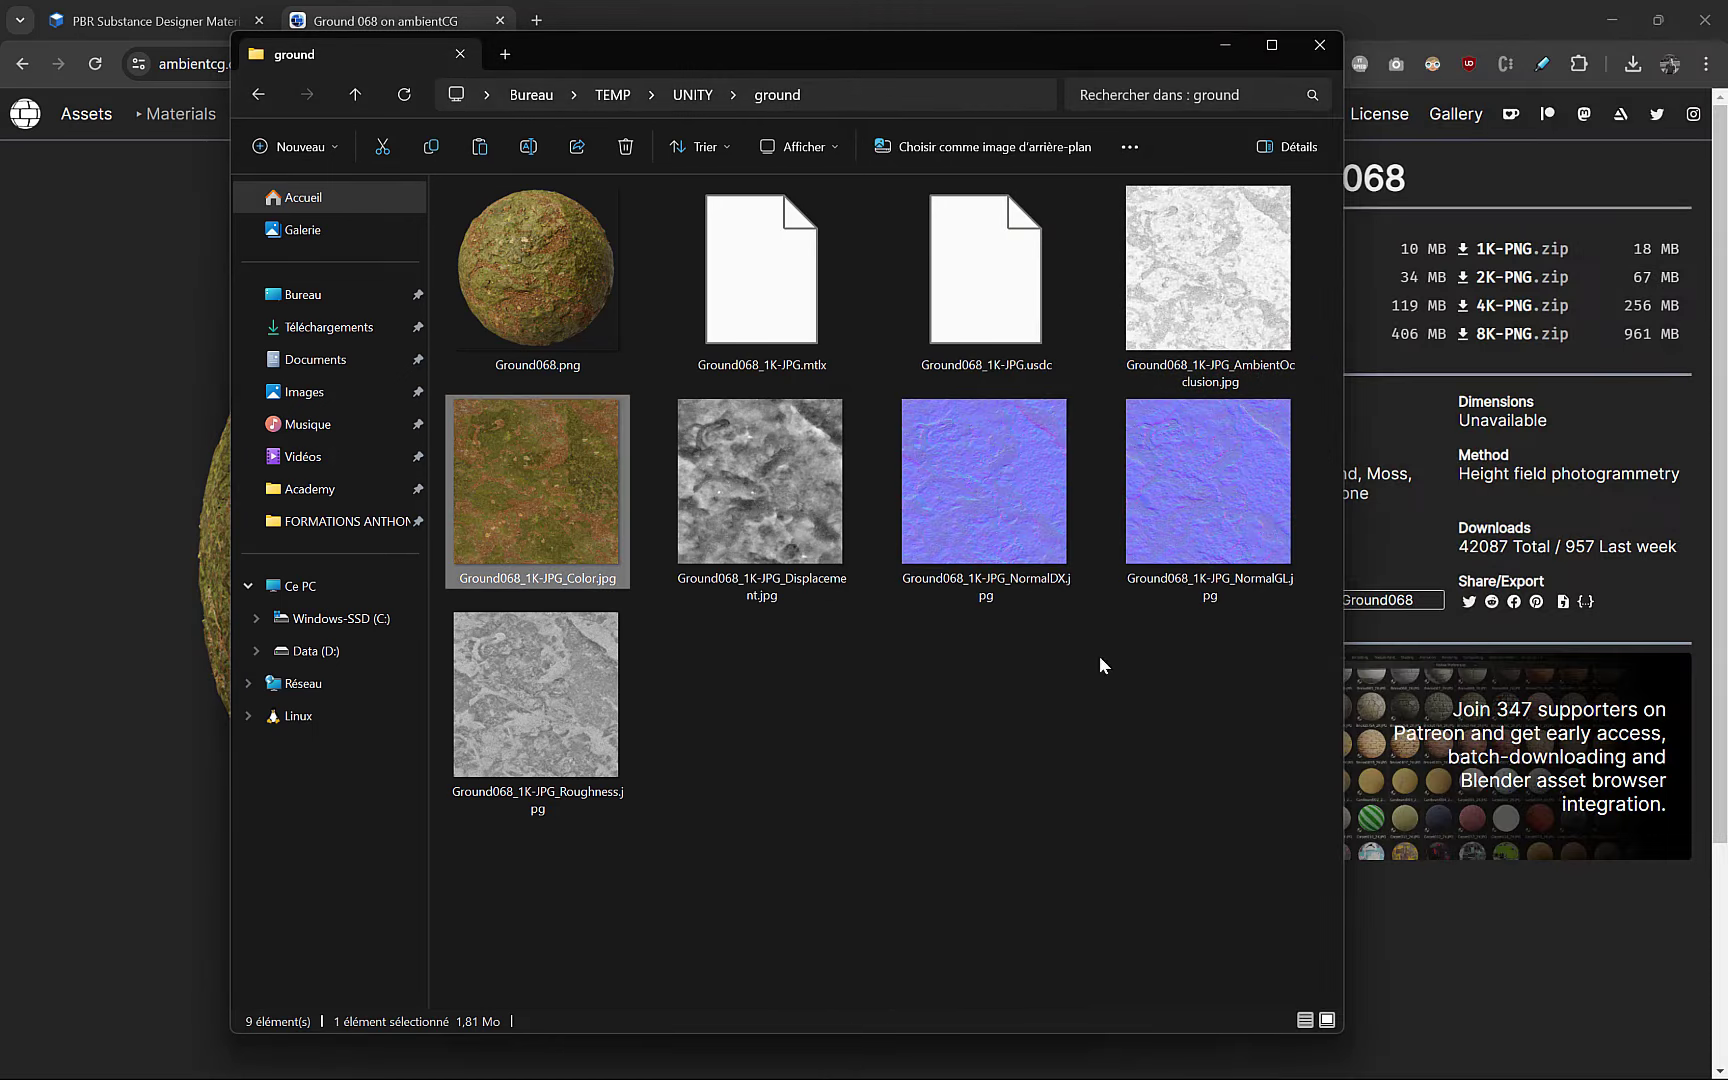
double_click(1170, 325)
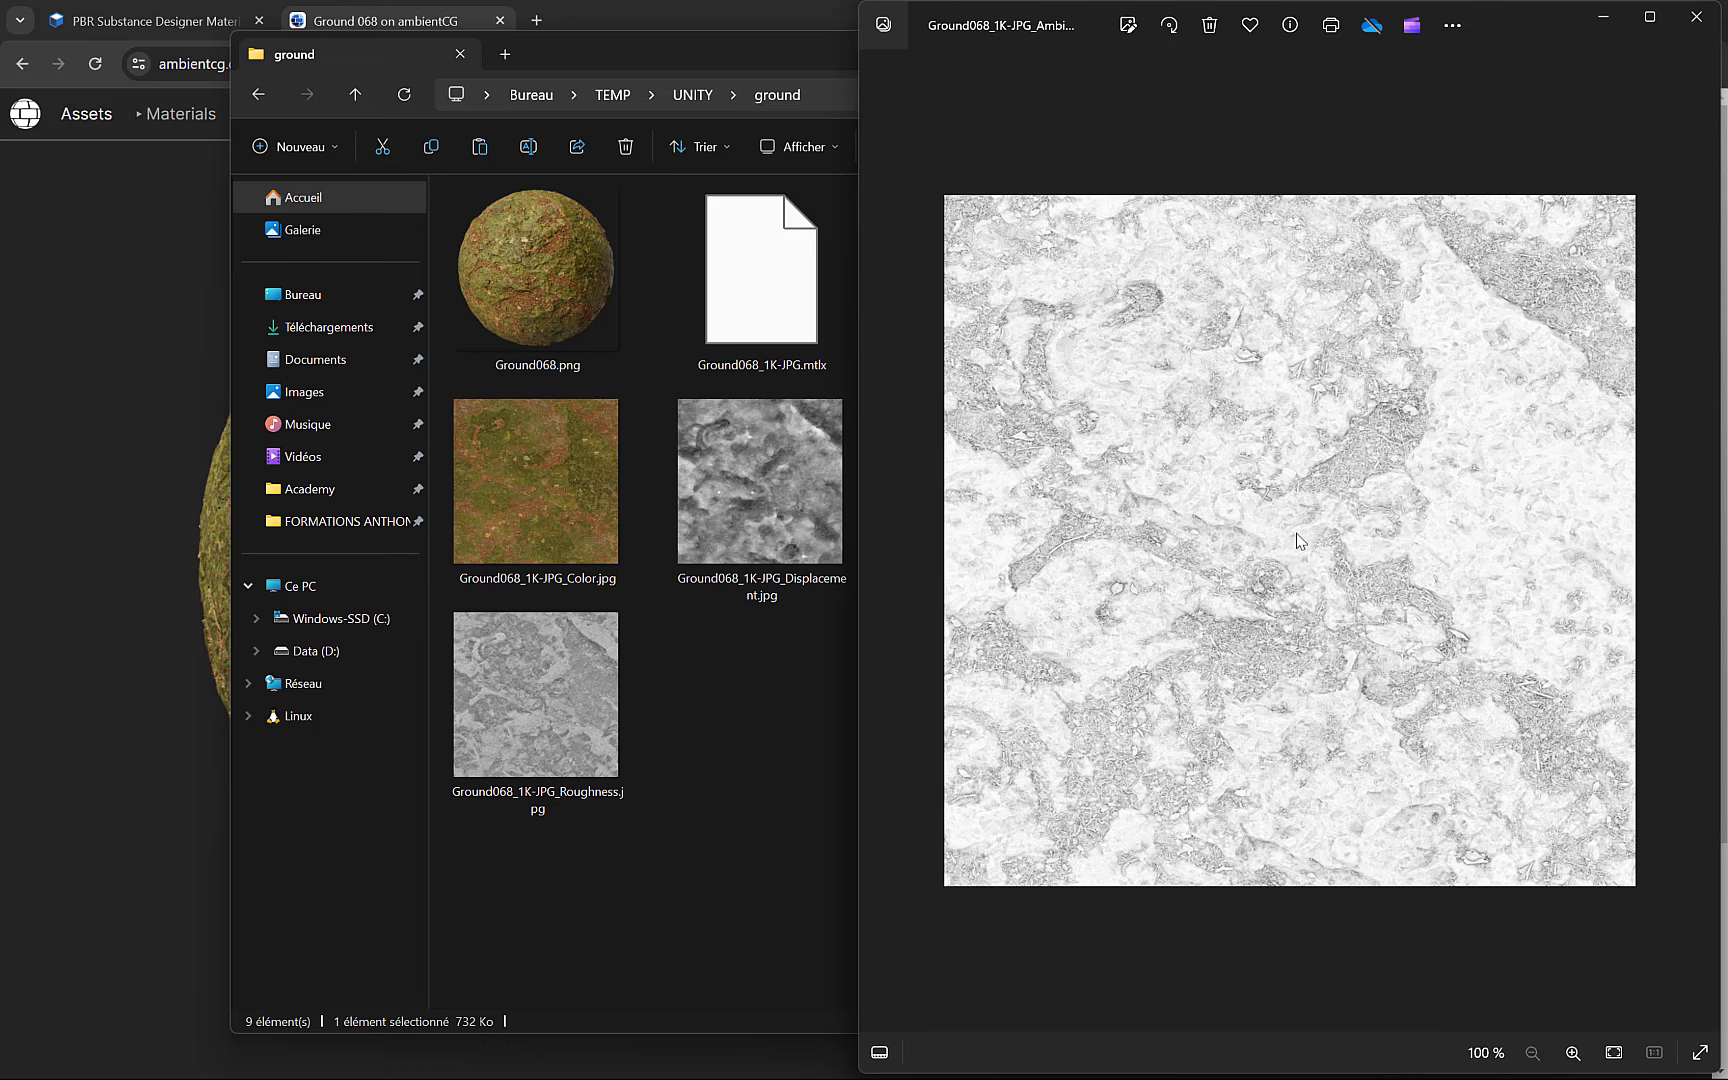
left_click(1696, 17)
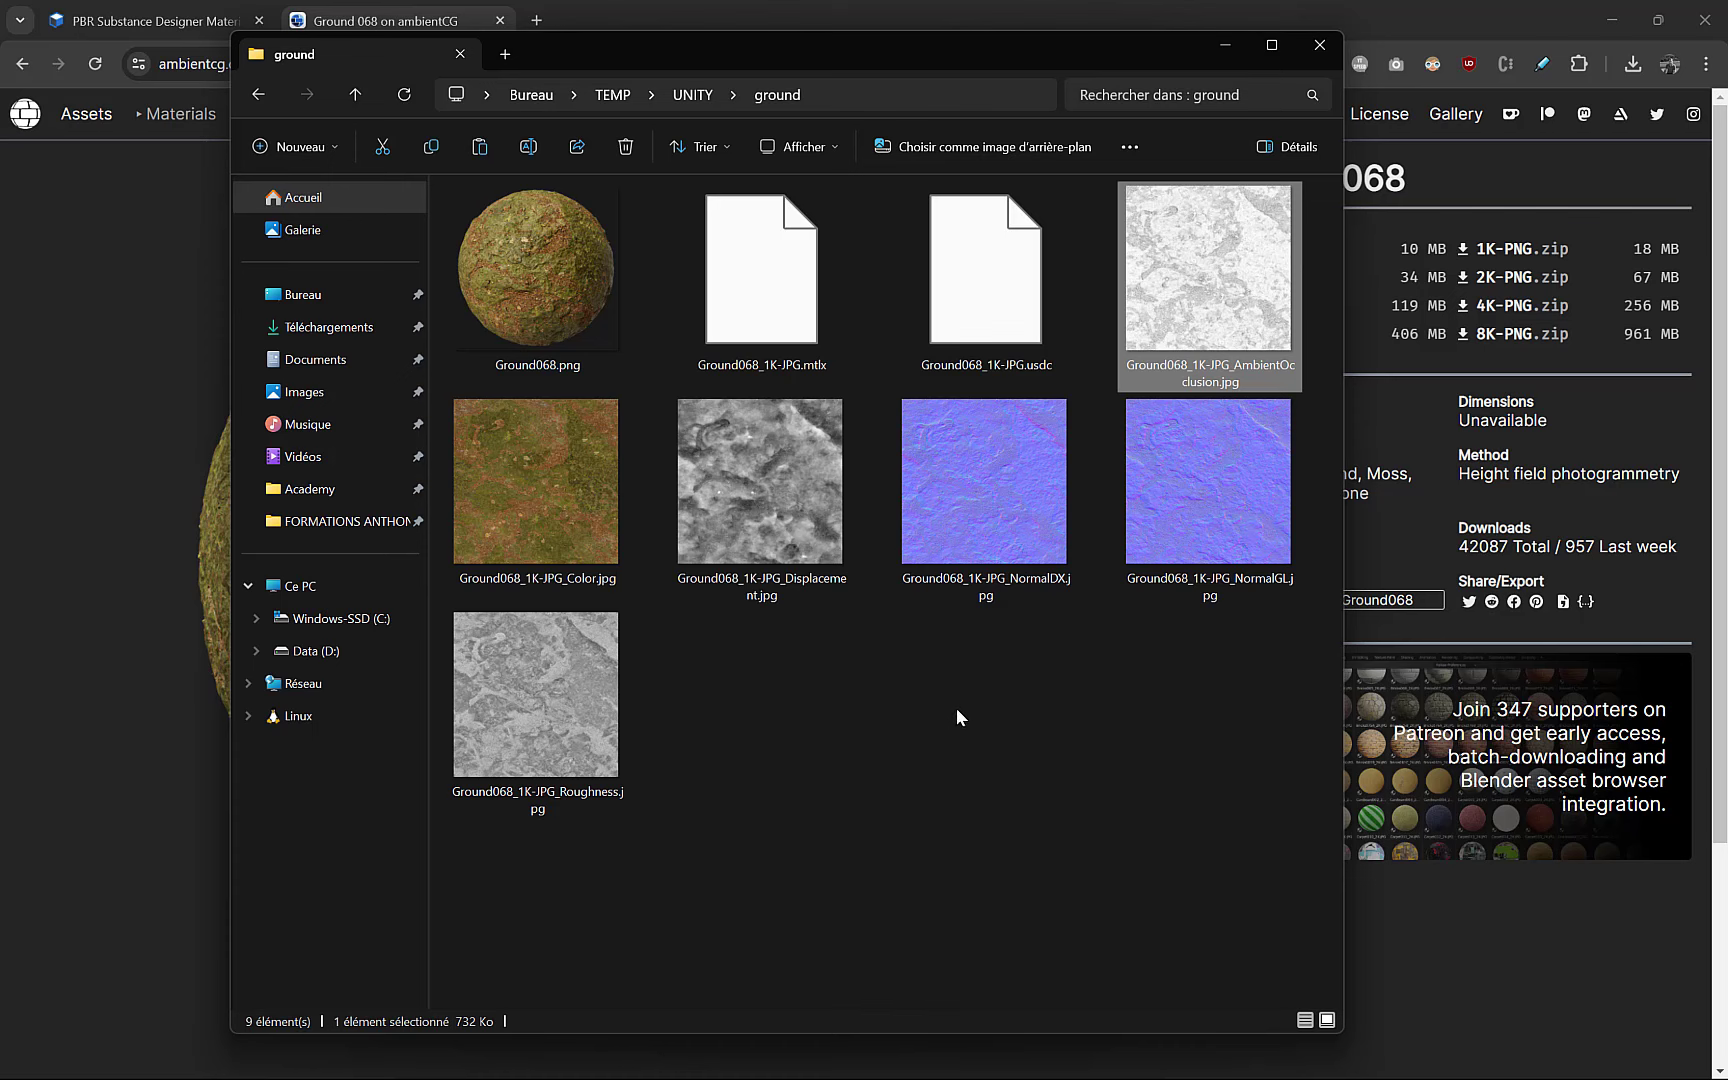
double_click(1240, 302)
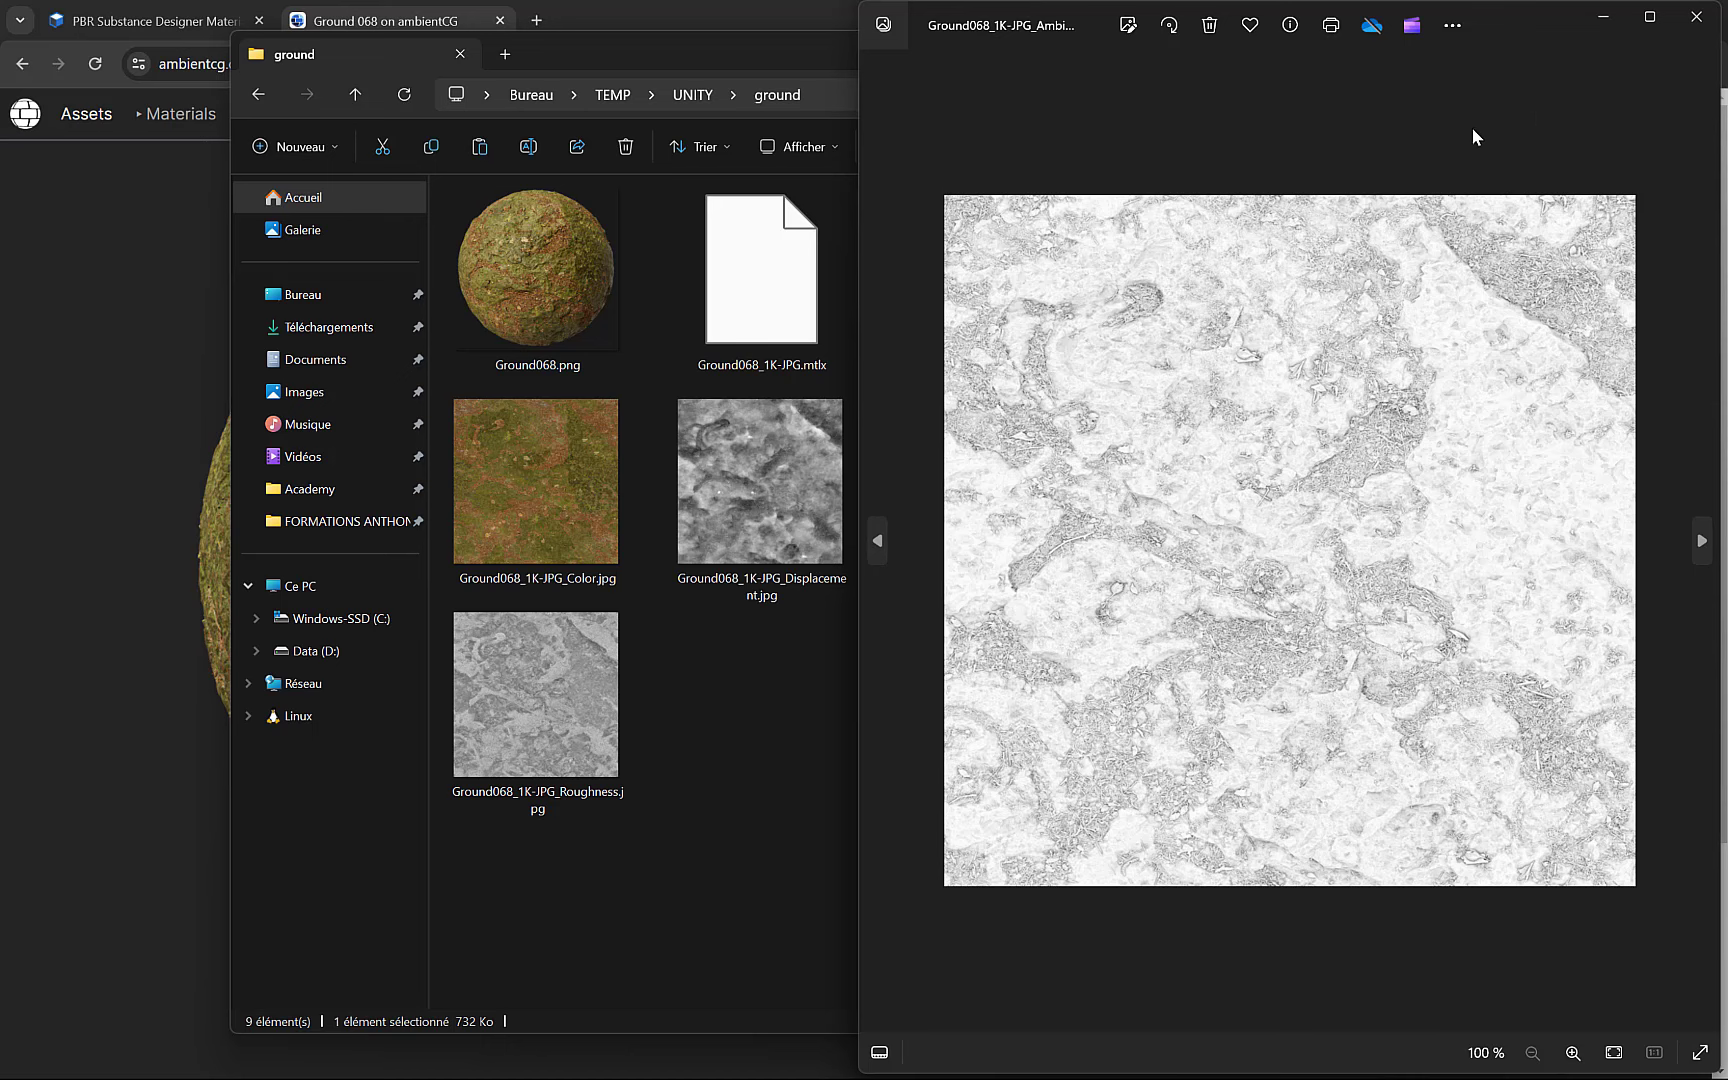
left_click(1695, 17)
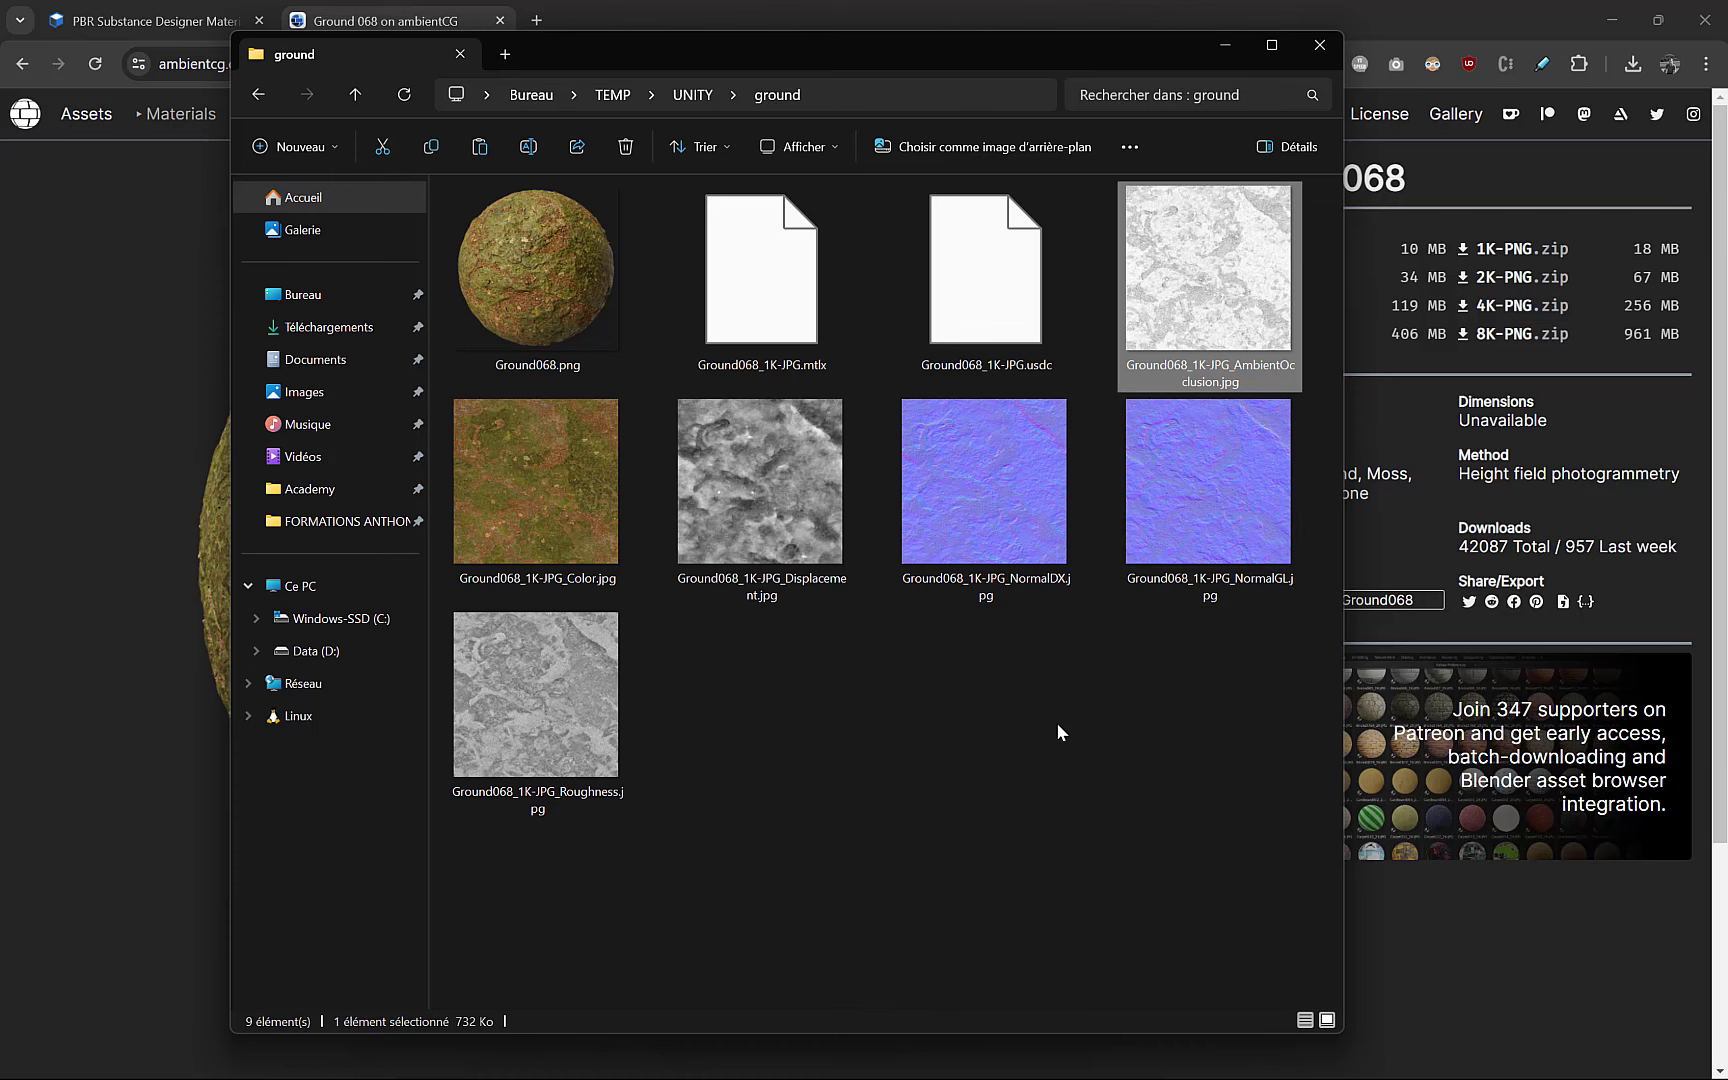
double_click(538, 700)
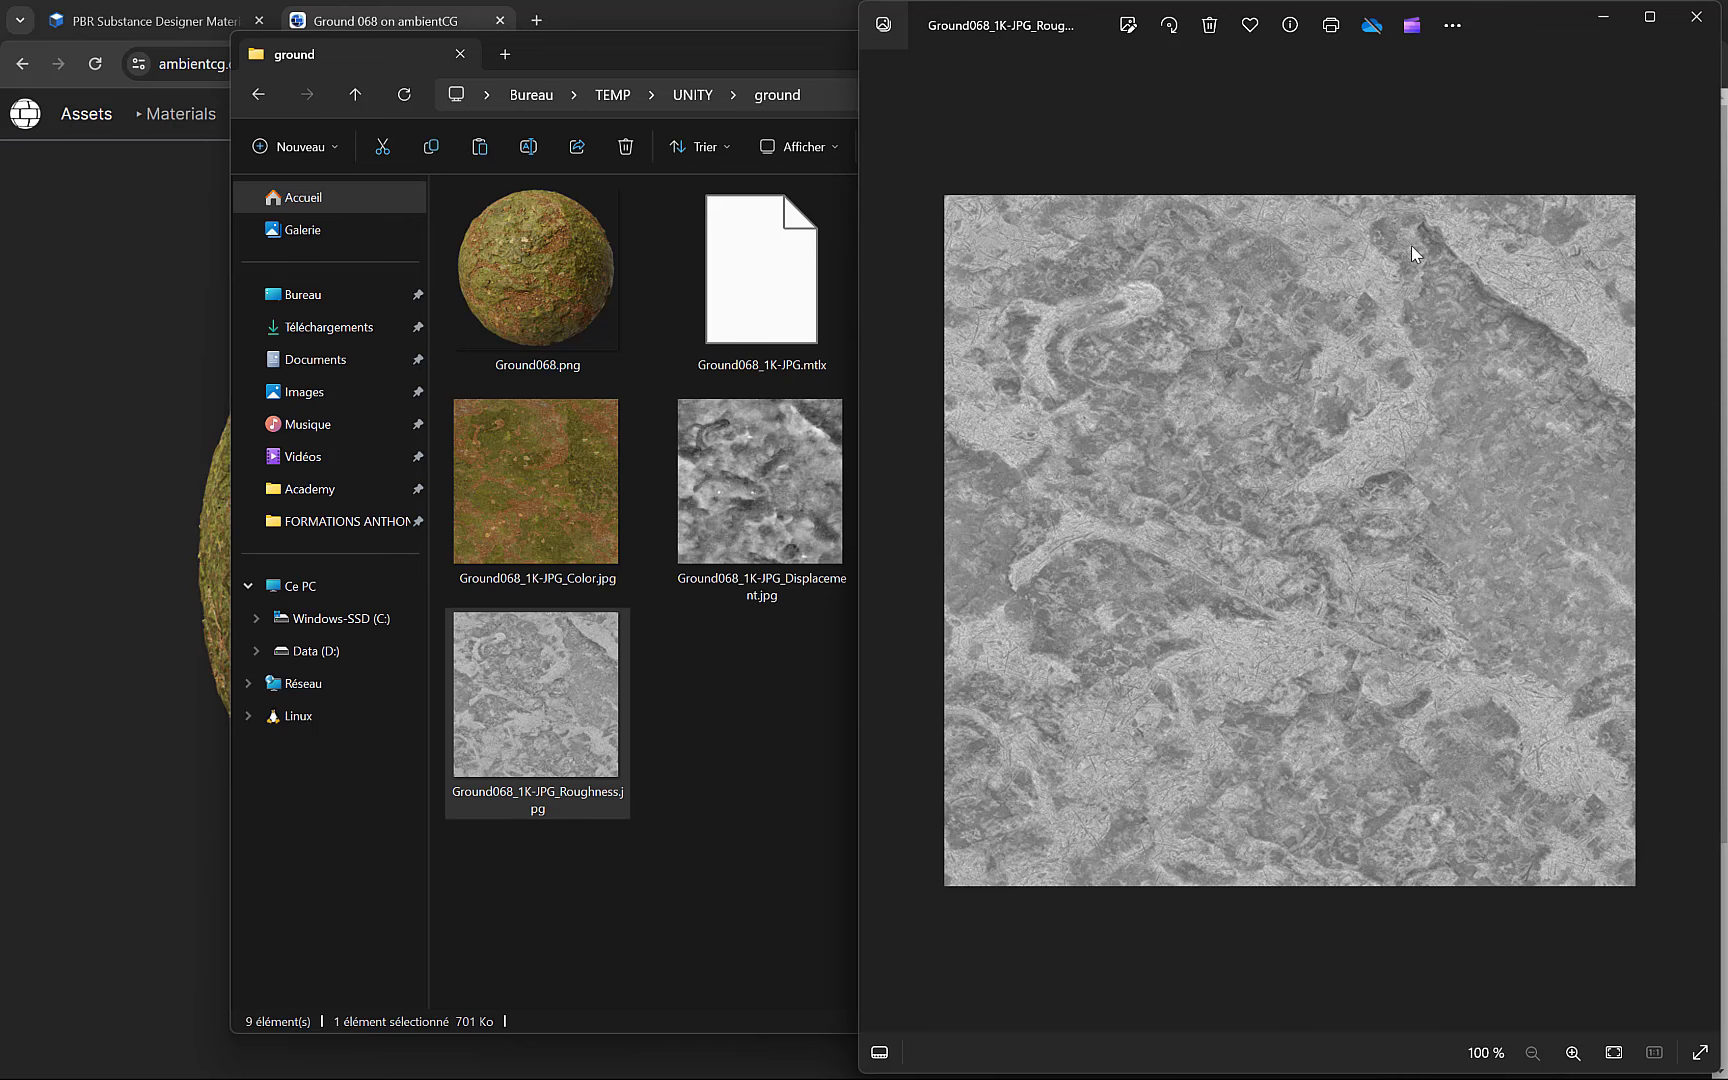
left_click(1696, 17)
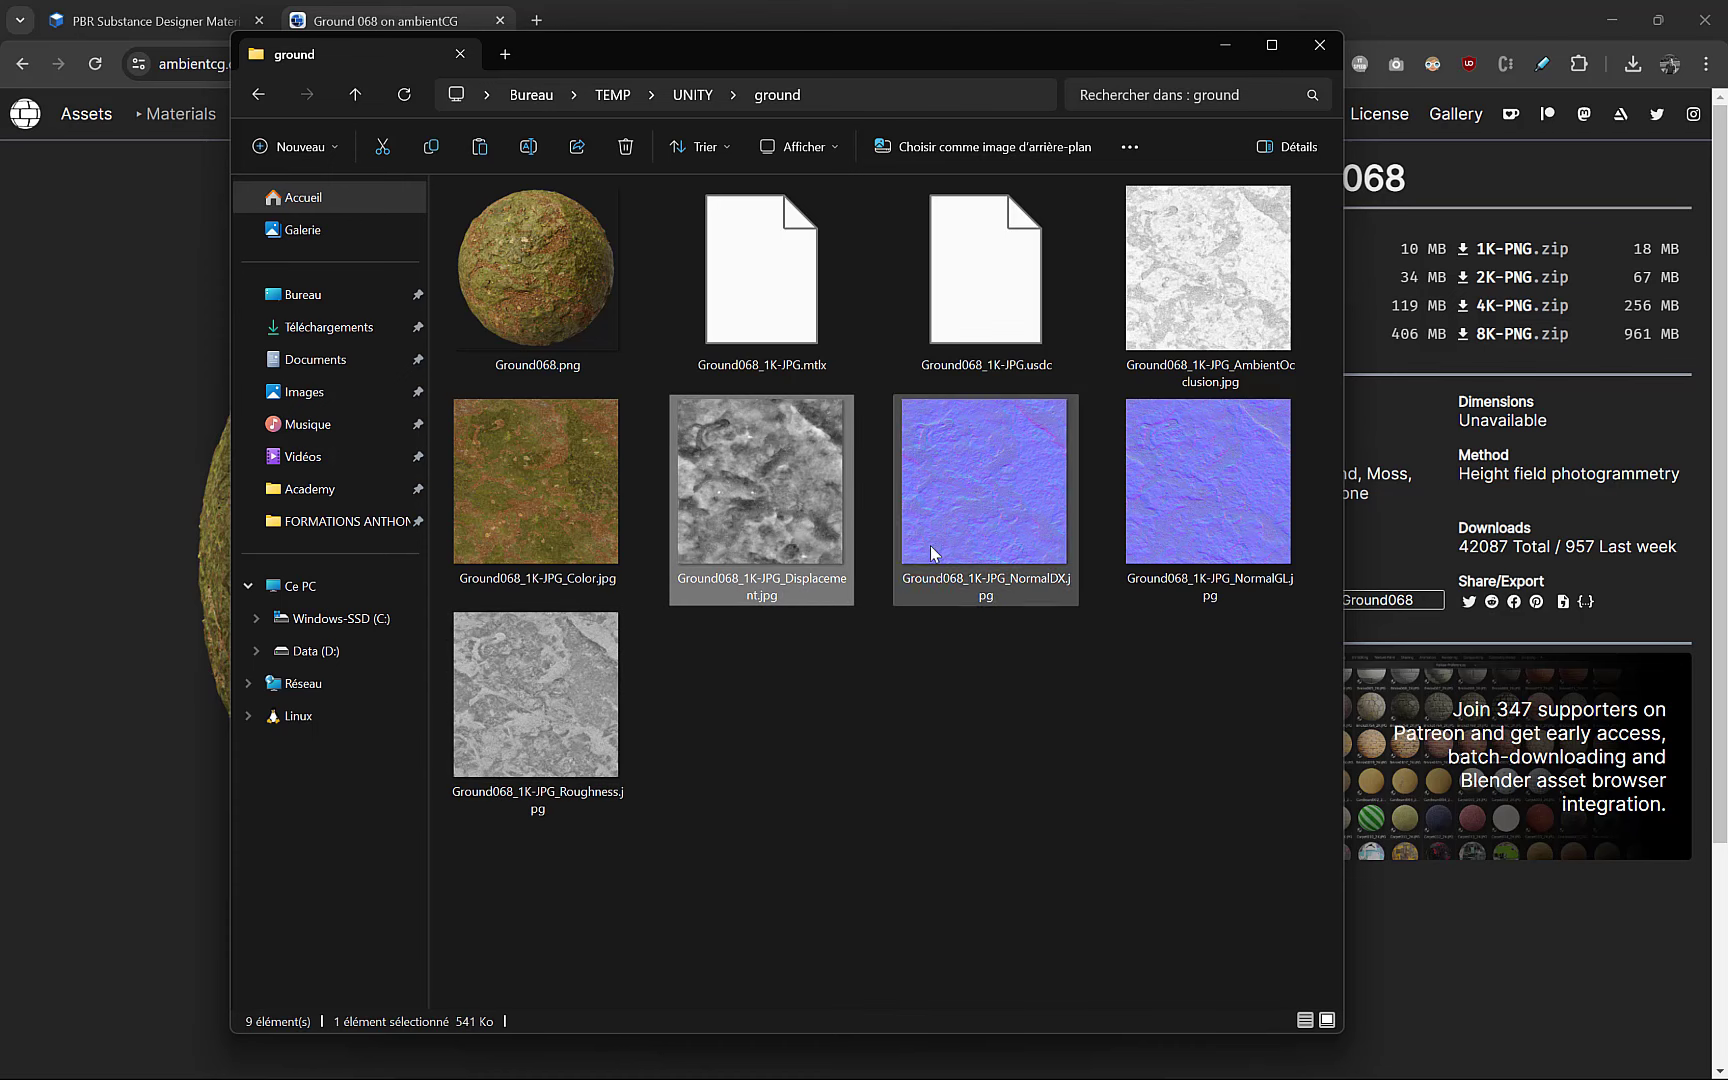
double_click(1183, 487)
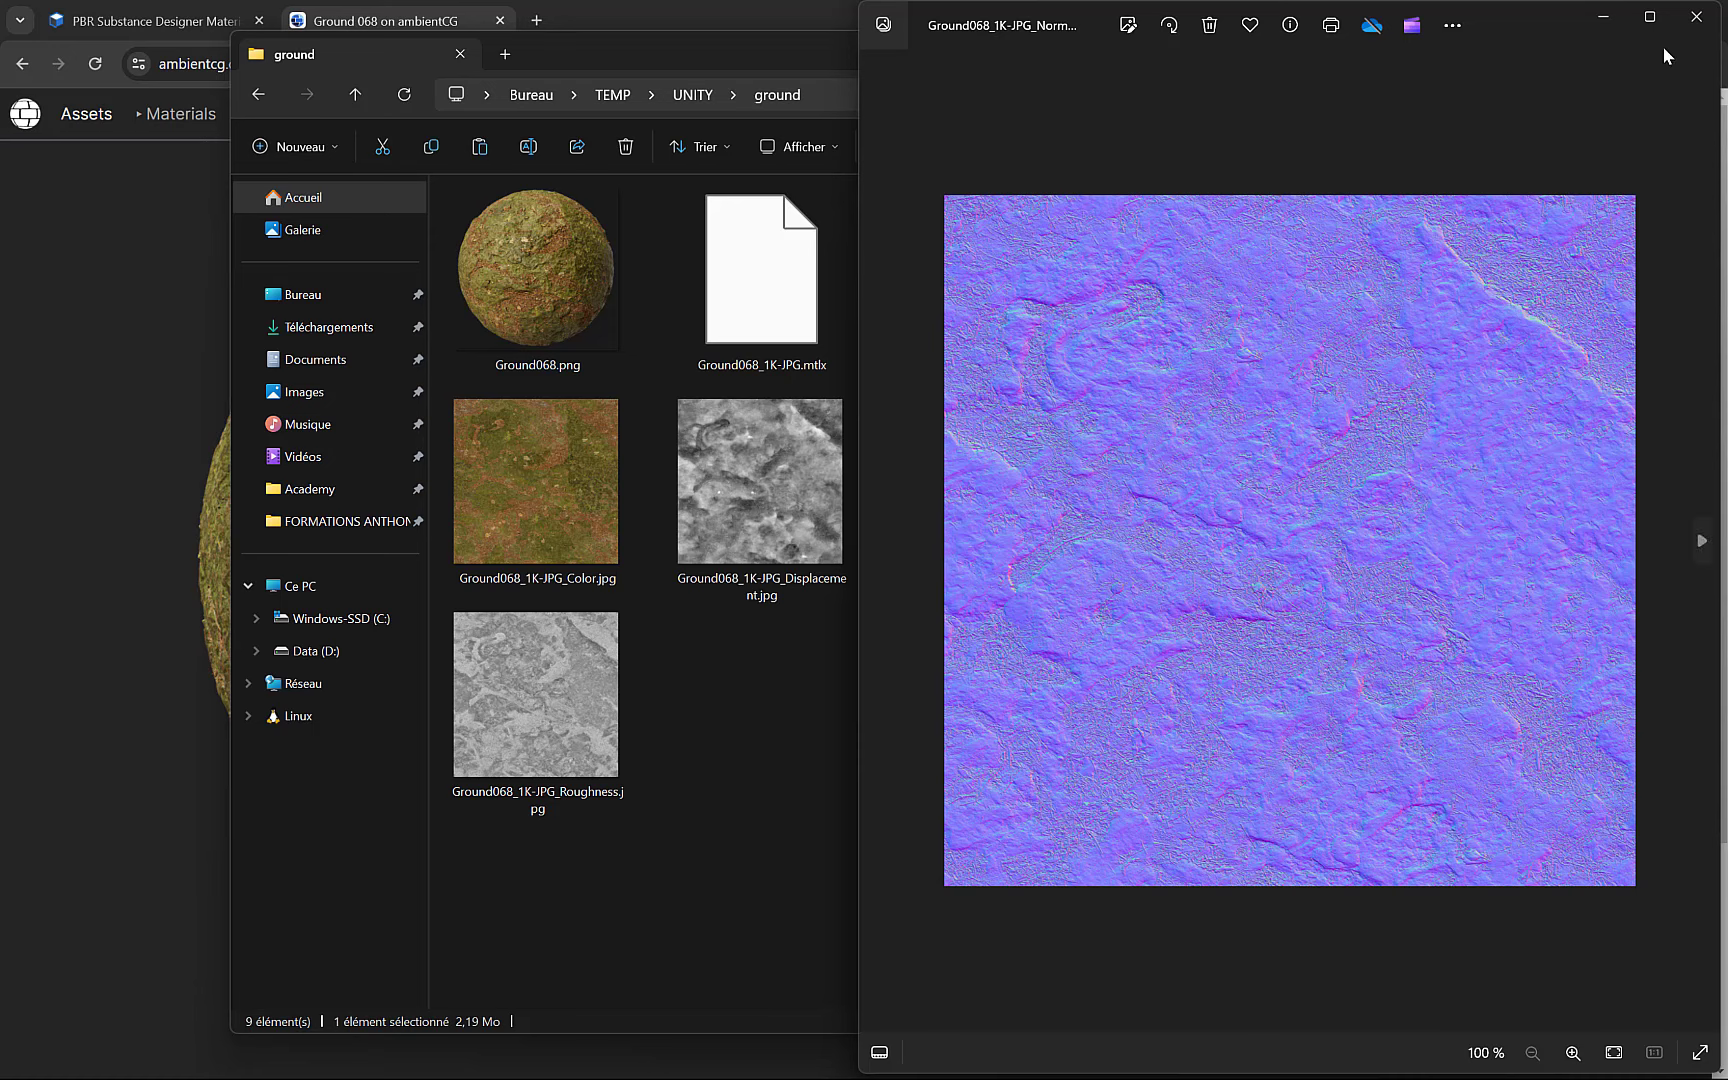
left_click(1696, 17)
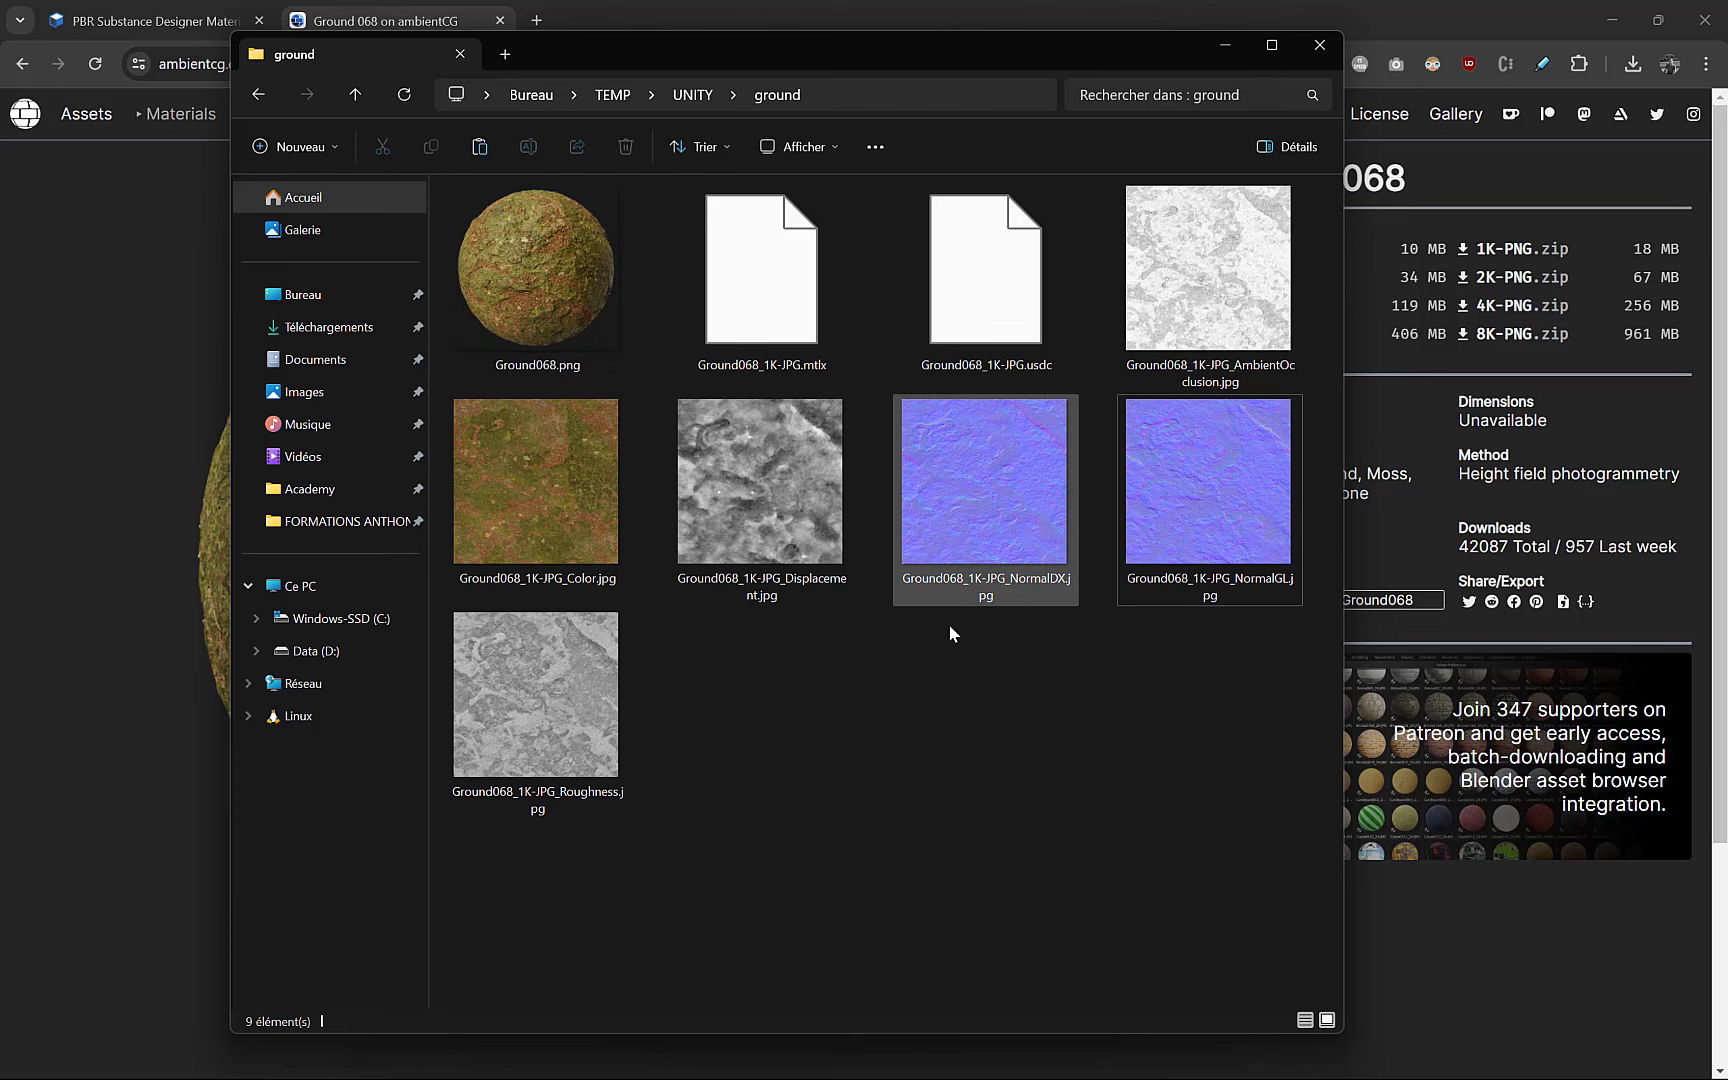
left_click_drag(1231, 786, 556, 275)
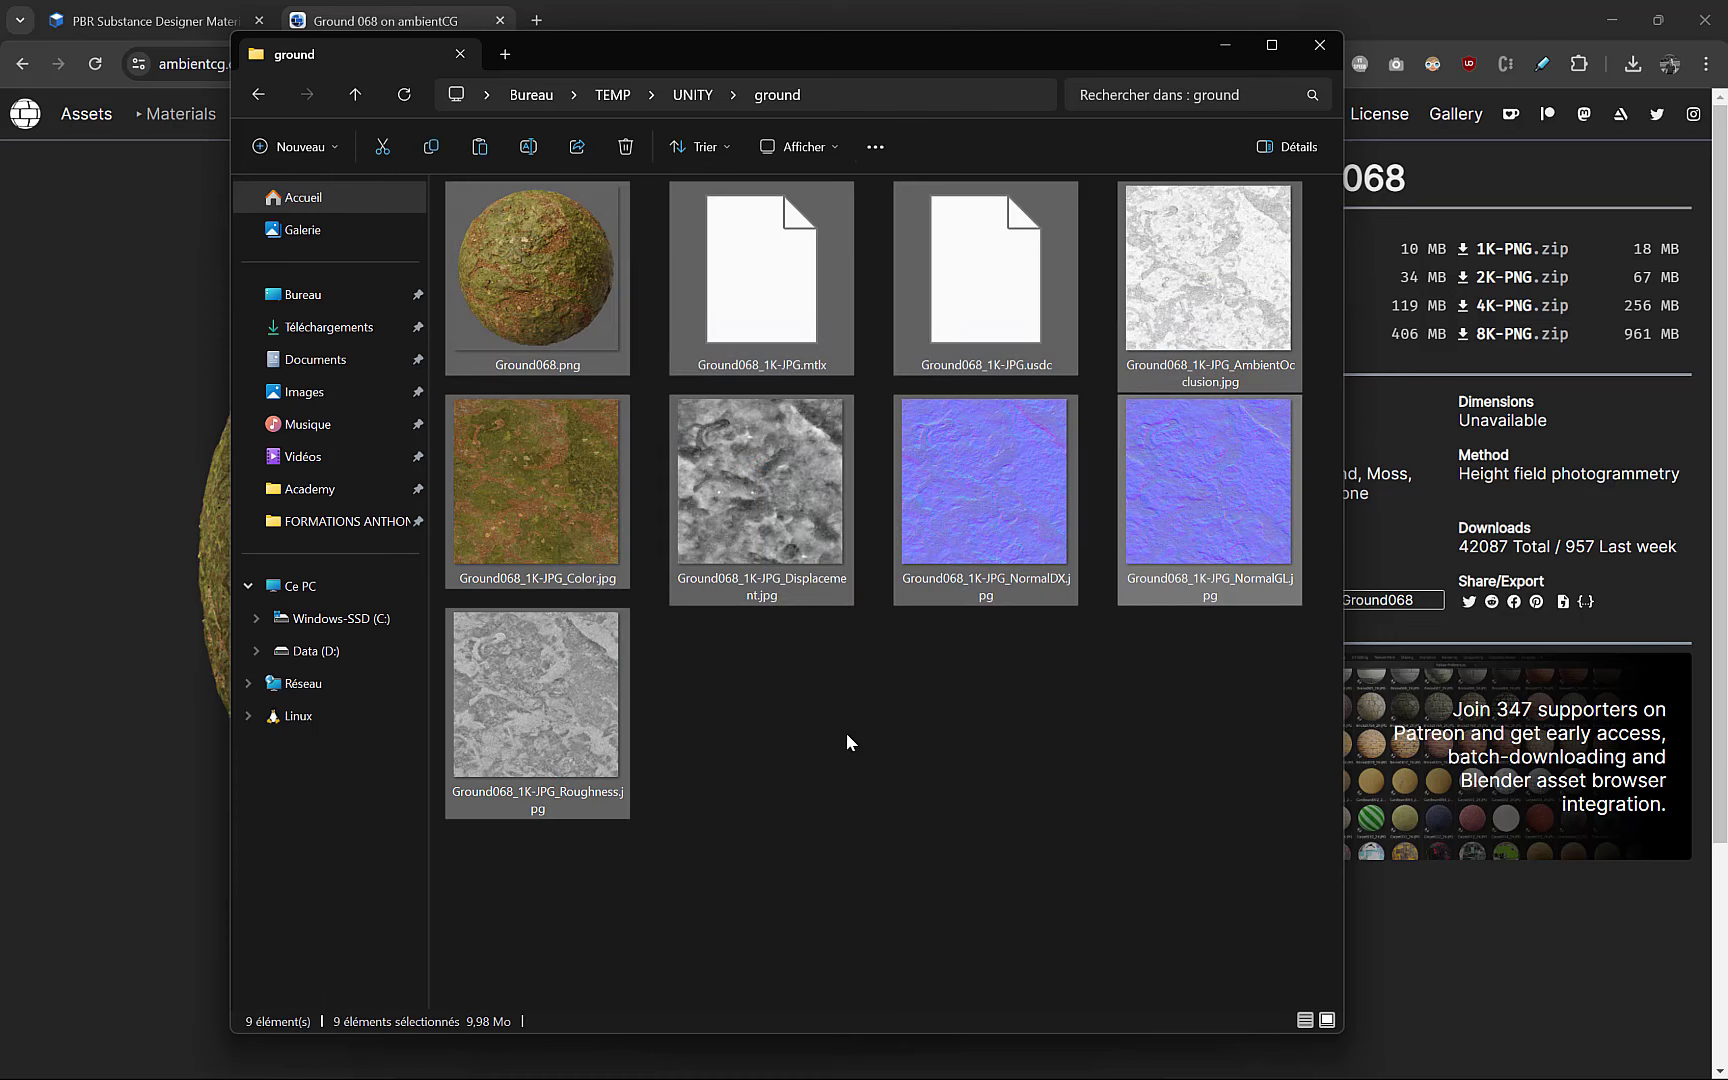
left_click(847, 741)
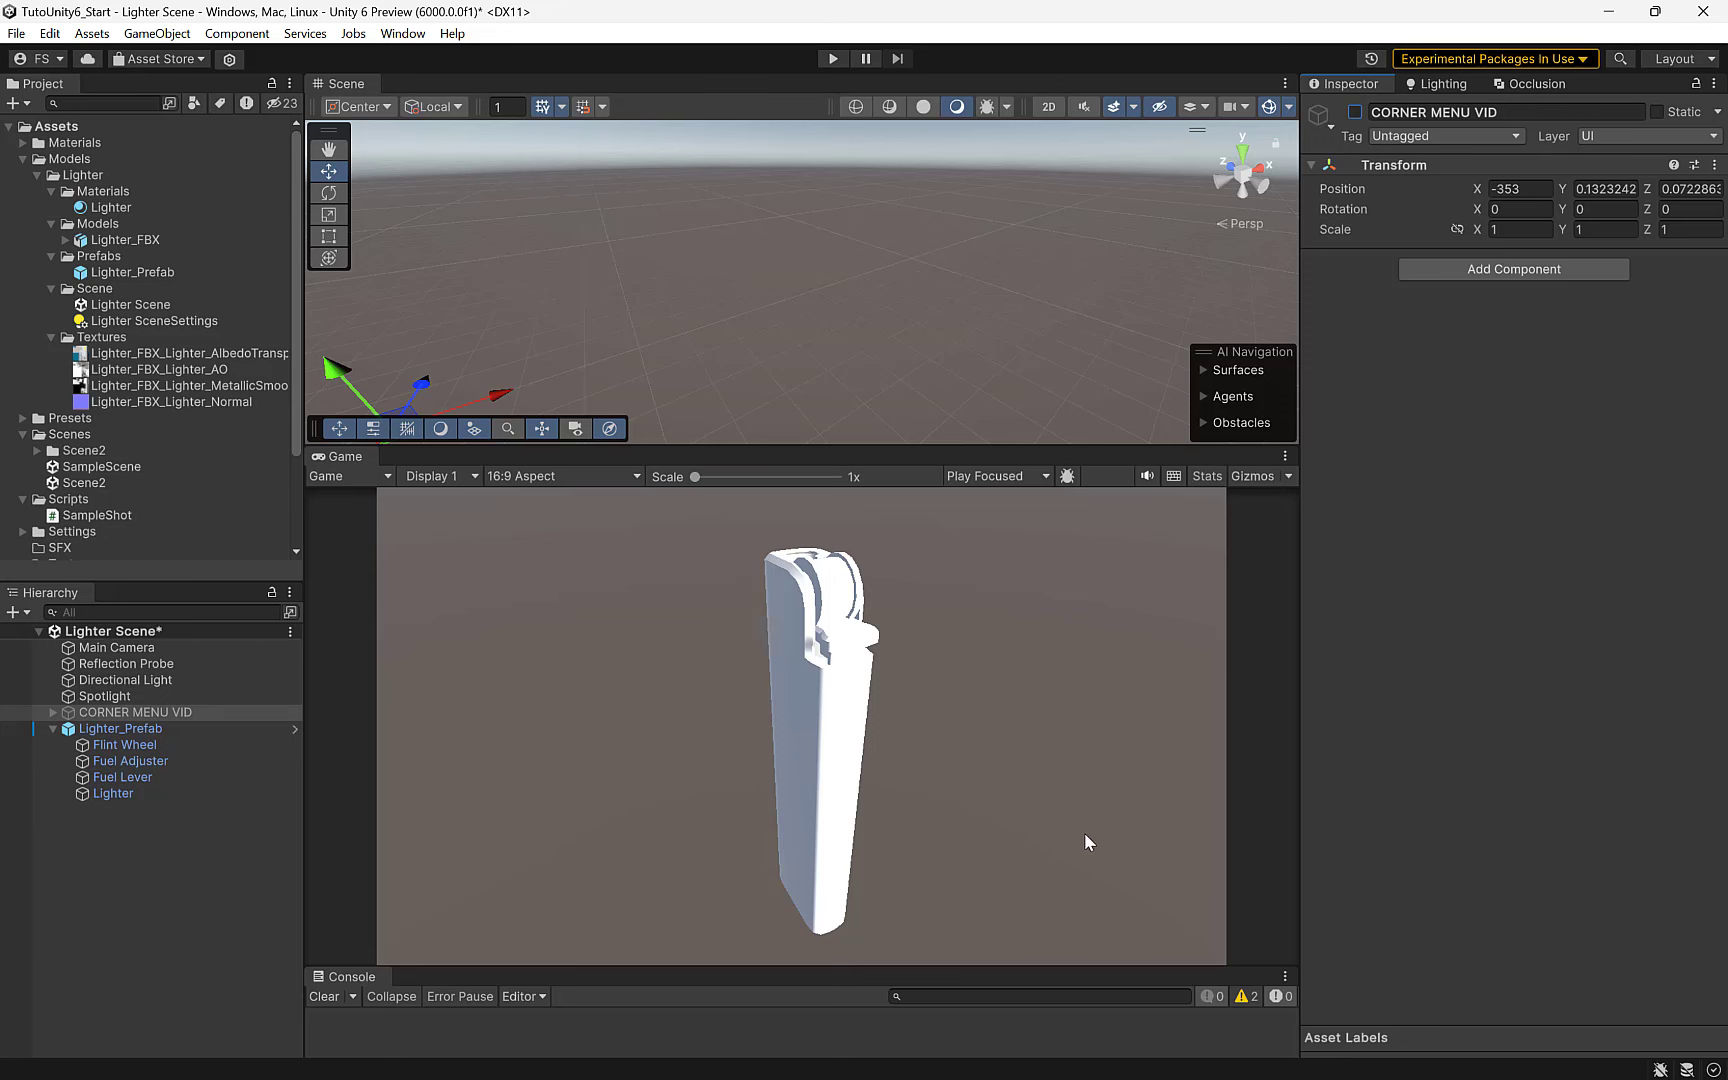
- Make the Game view larger, select Flint Wheel, and collapse its Mesh Renderer to show the Lighter material
left_click_drag(758, 442, 758, 328)
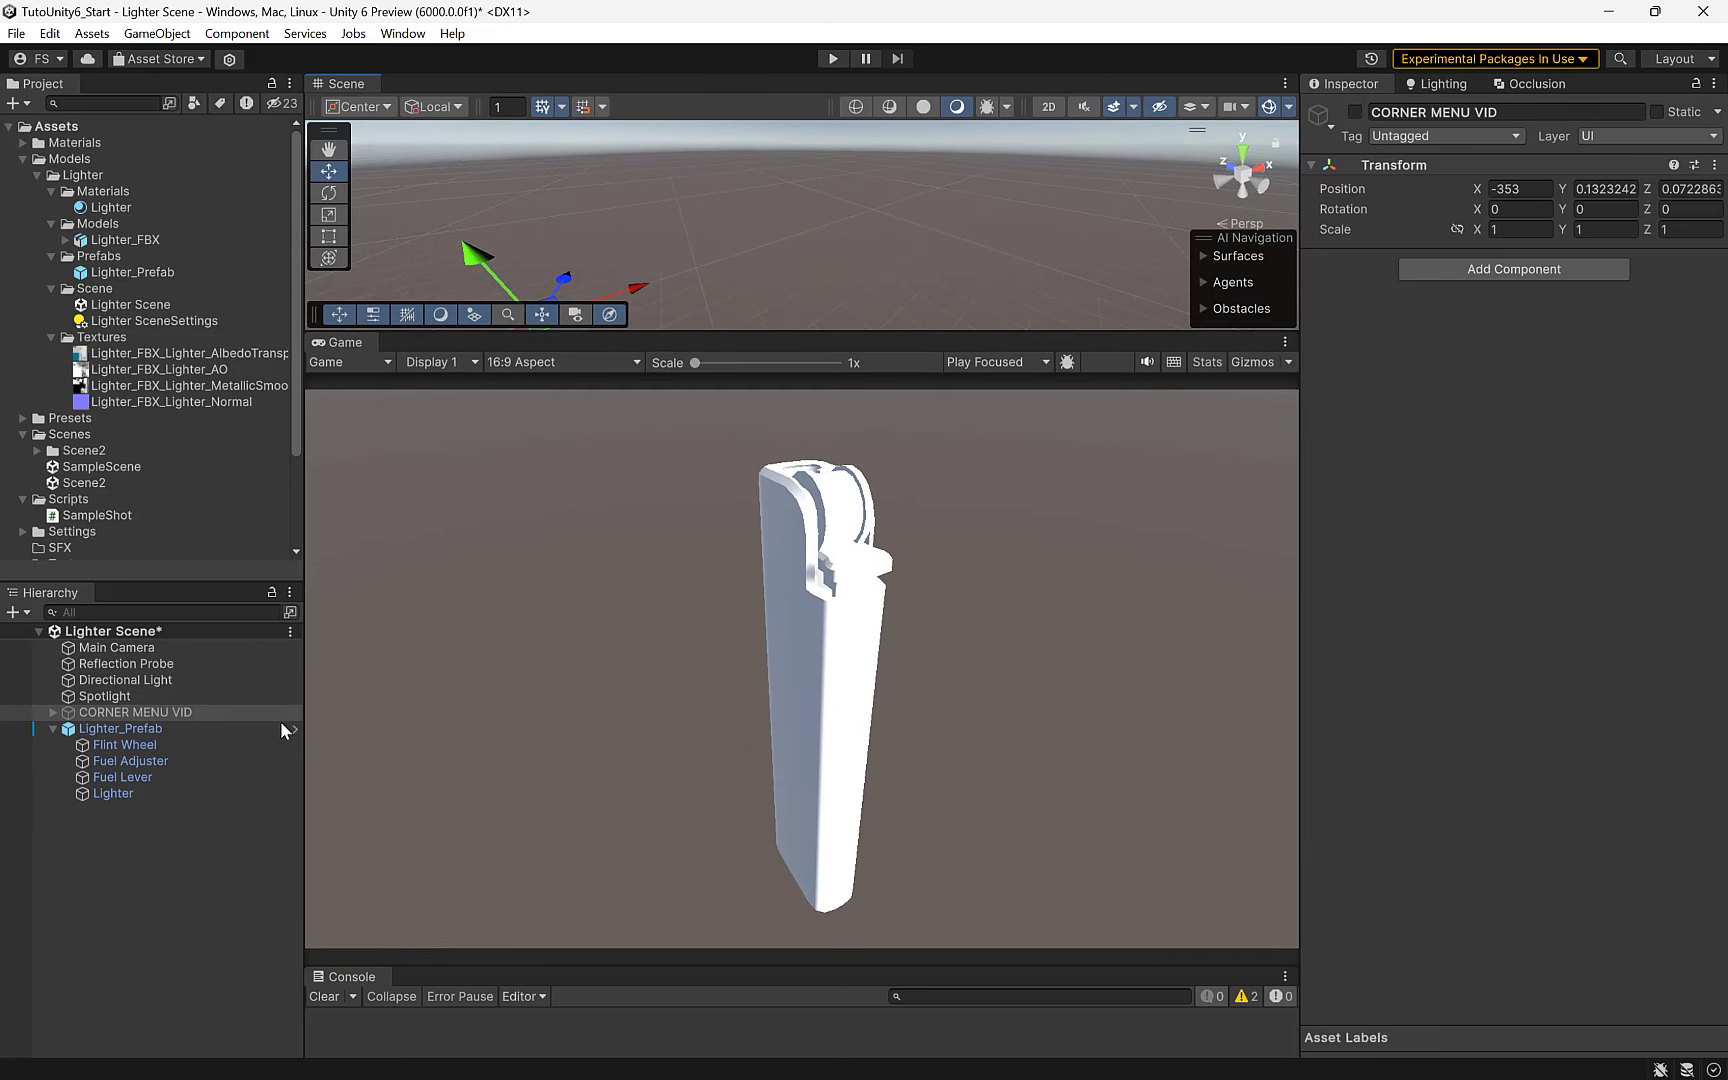
left_click(110, 745)
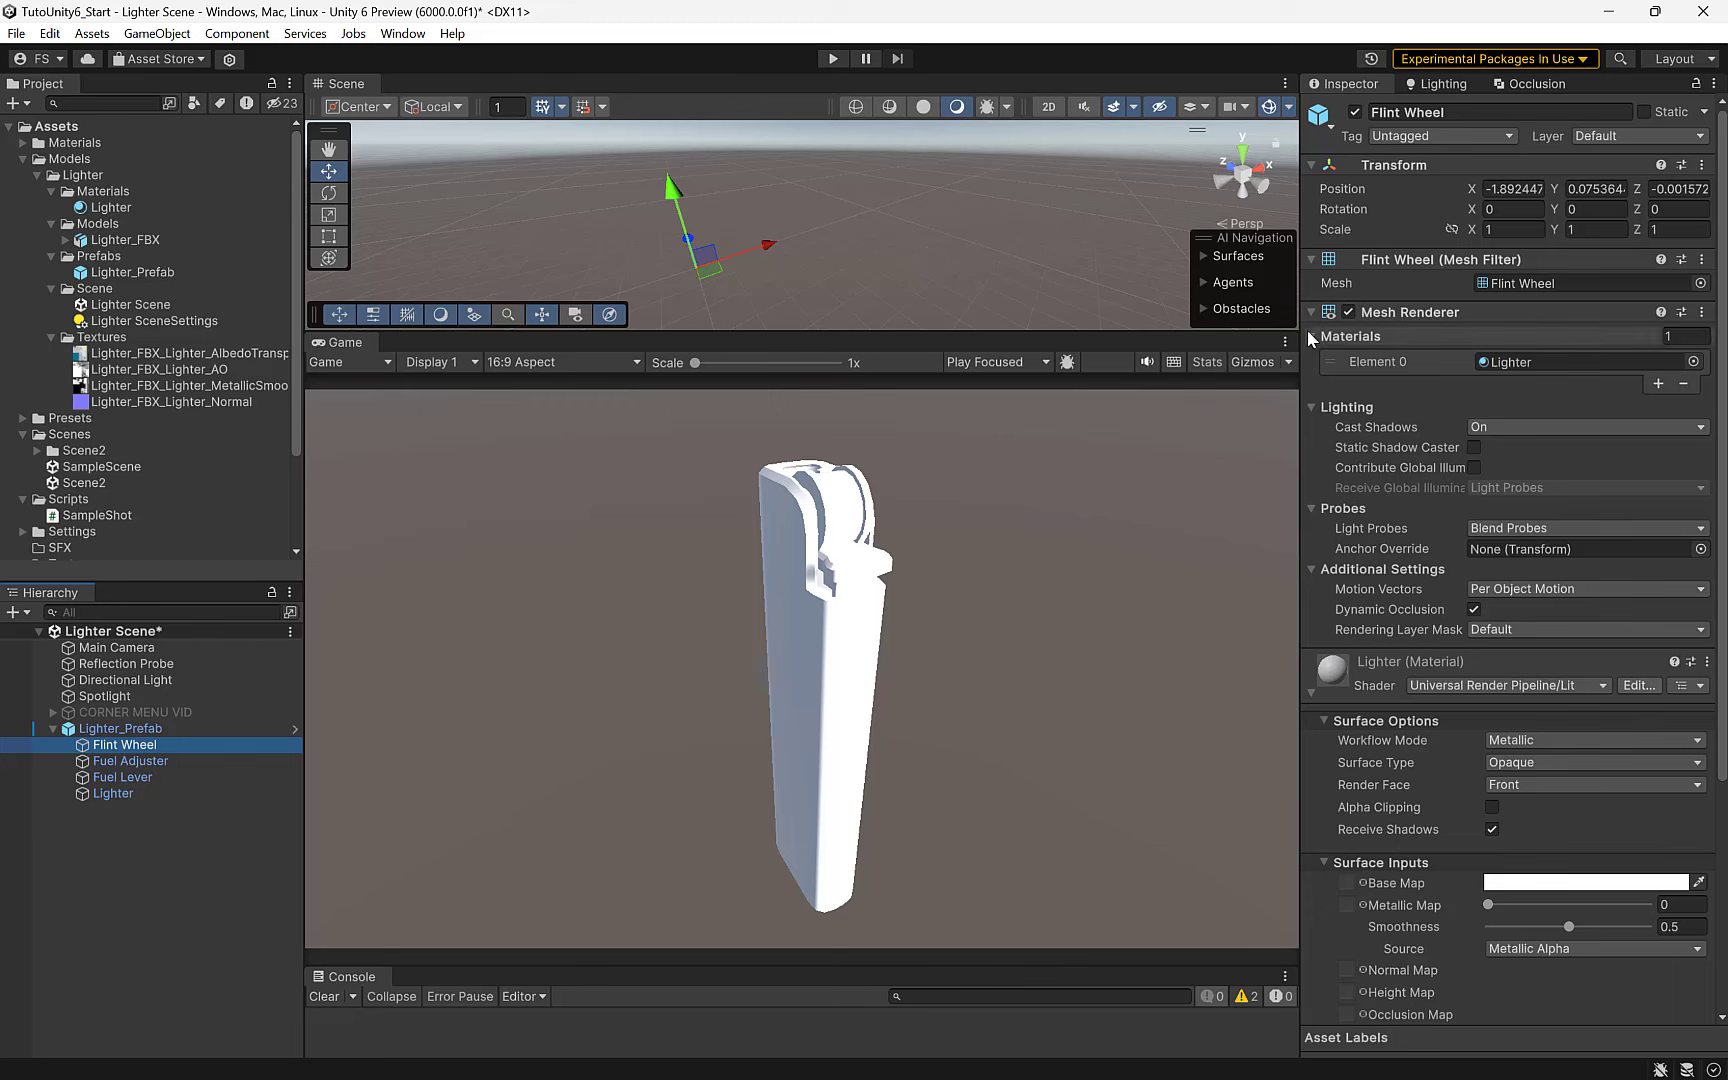
left_click(1410, 312)
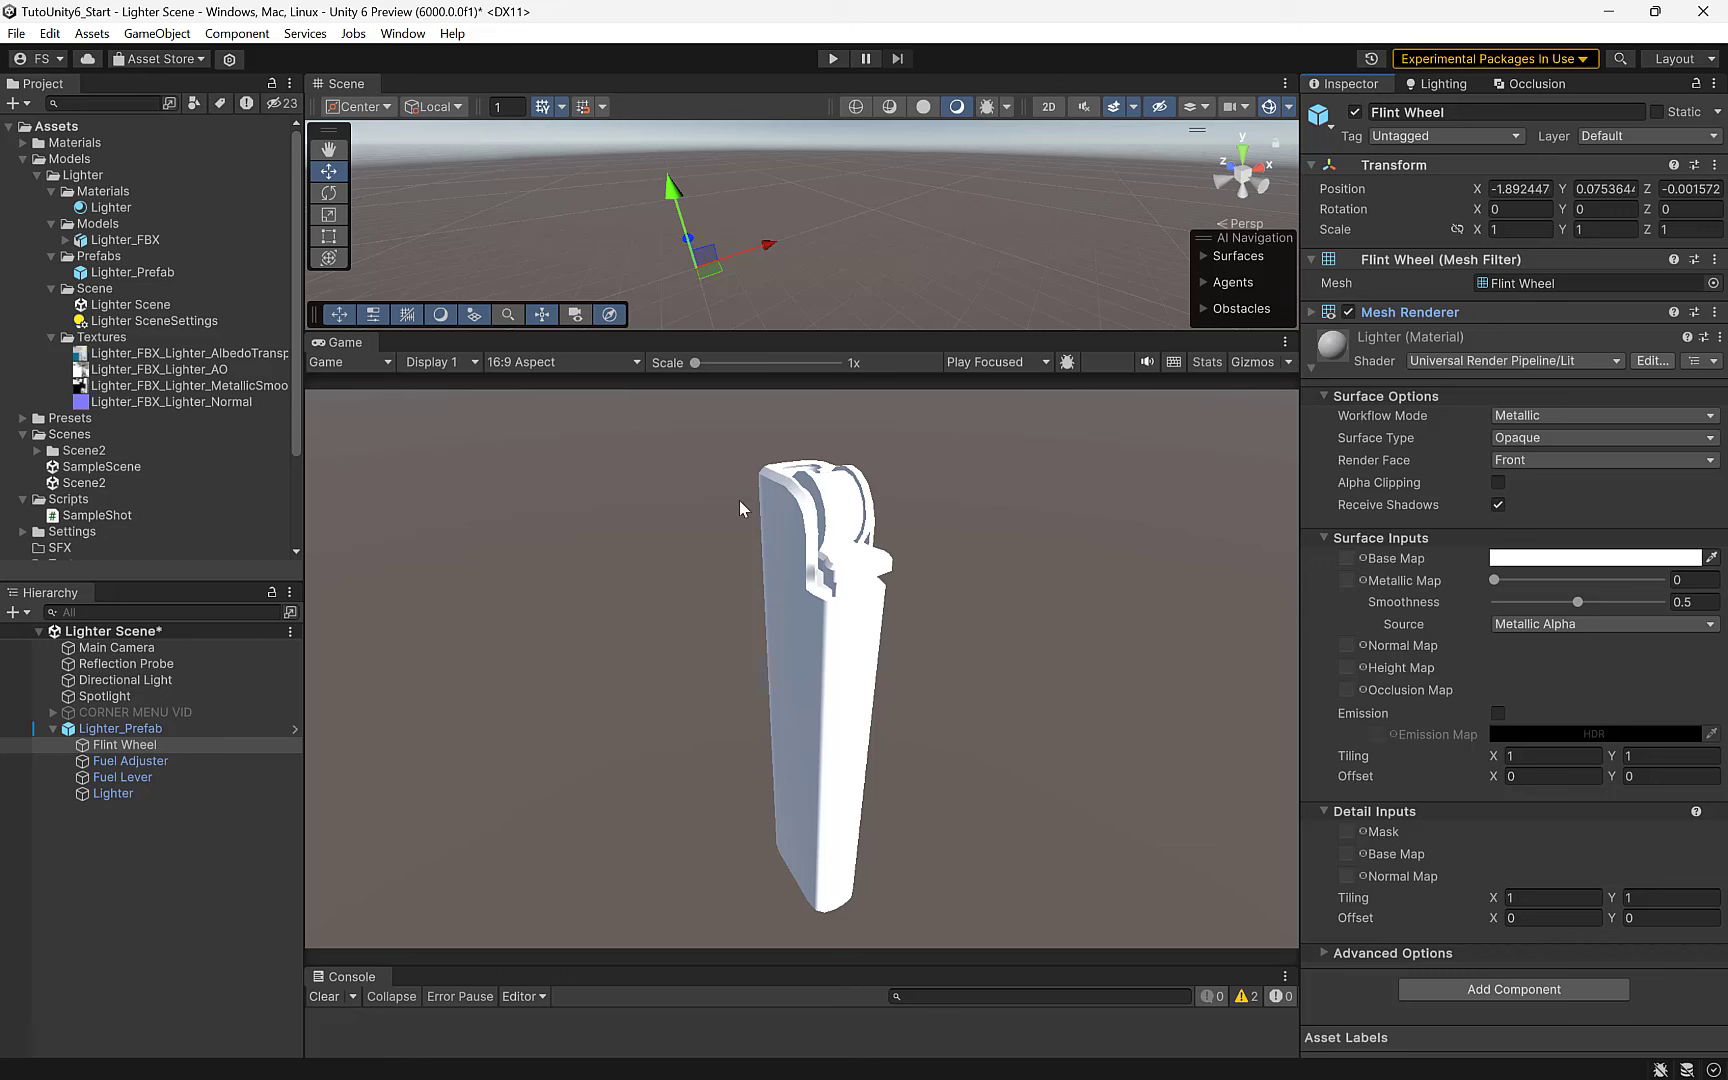
- Assign Lighter_FBX_Lighter_AlbedoTransparency as the Base Map, then frame and orbit around the Flint Wheel
left_click_drag(244, 354, 1324, 565)
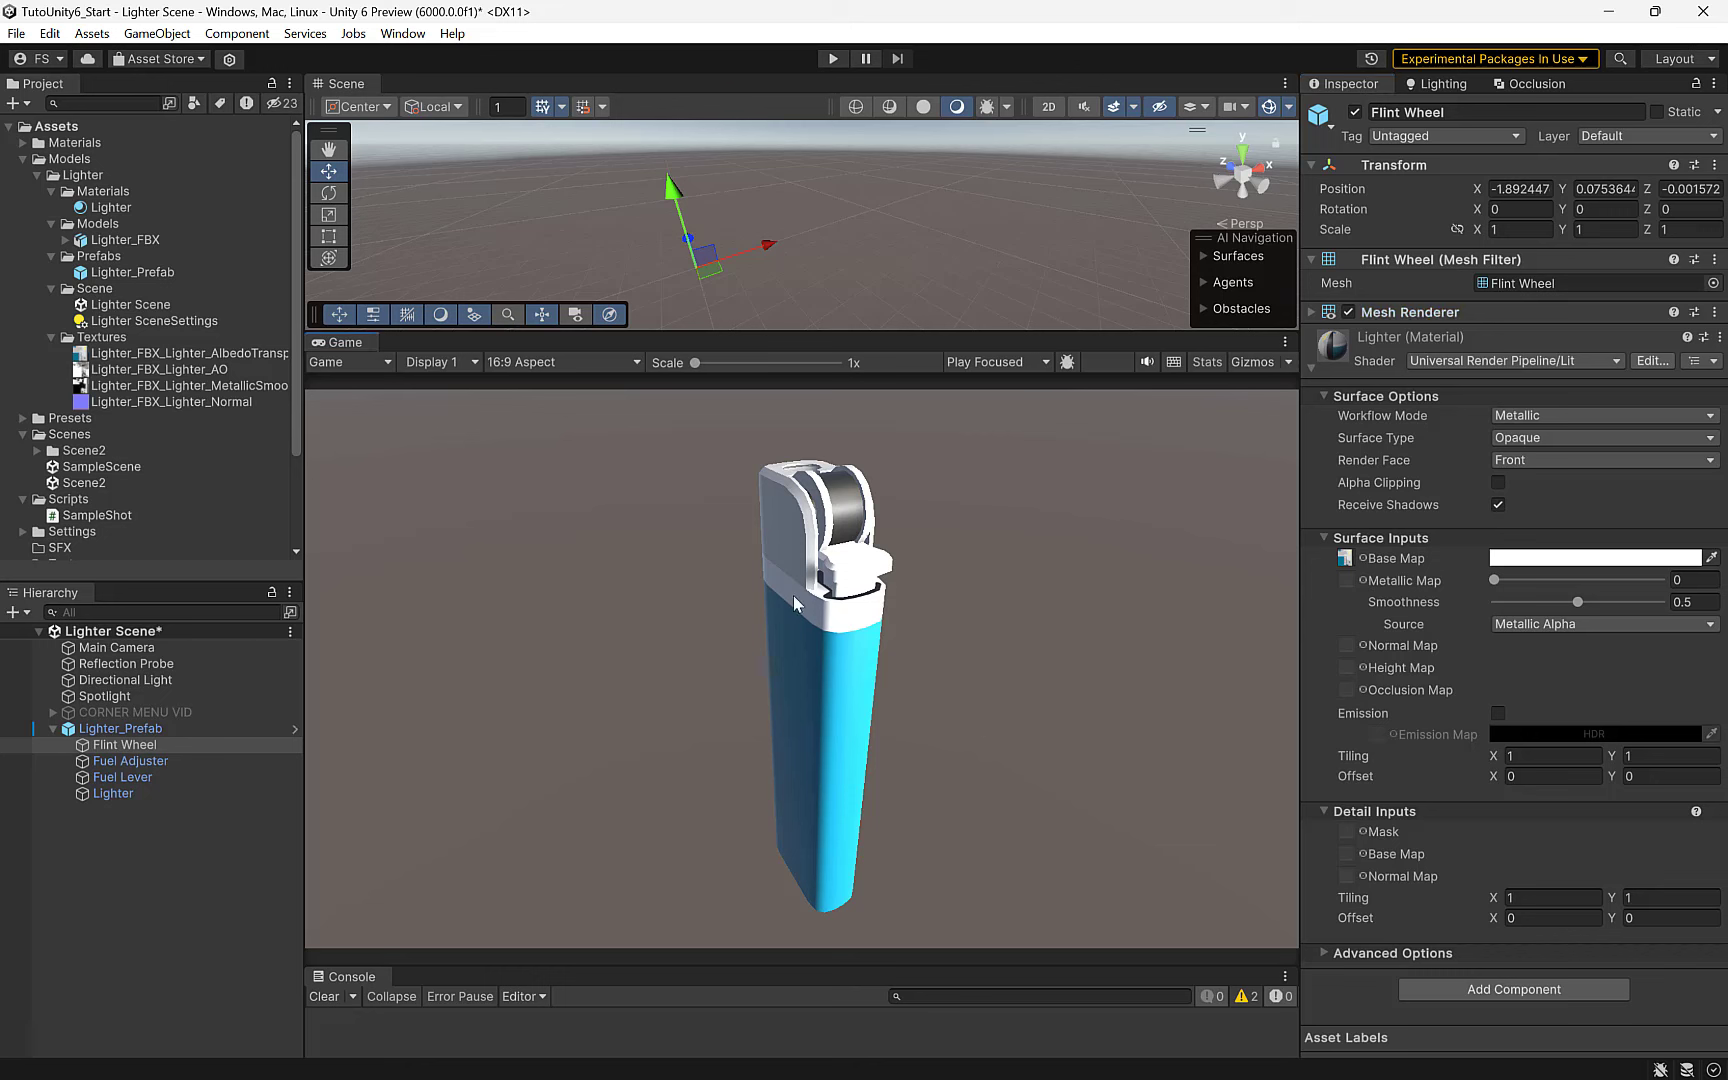
double_click(105, 750)
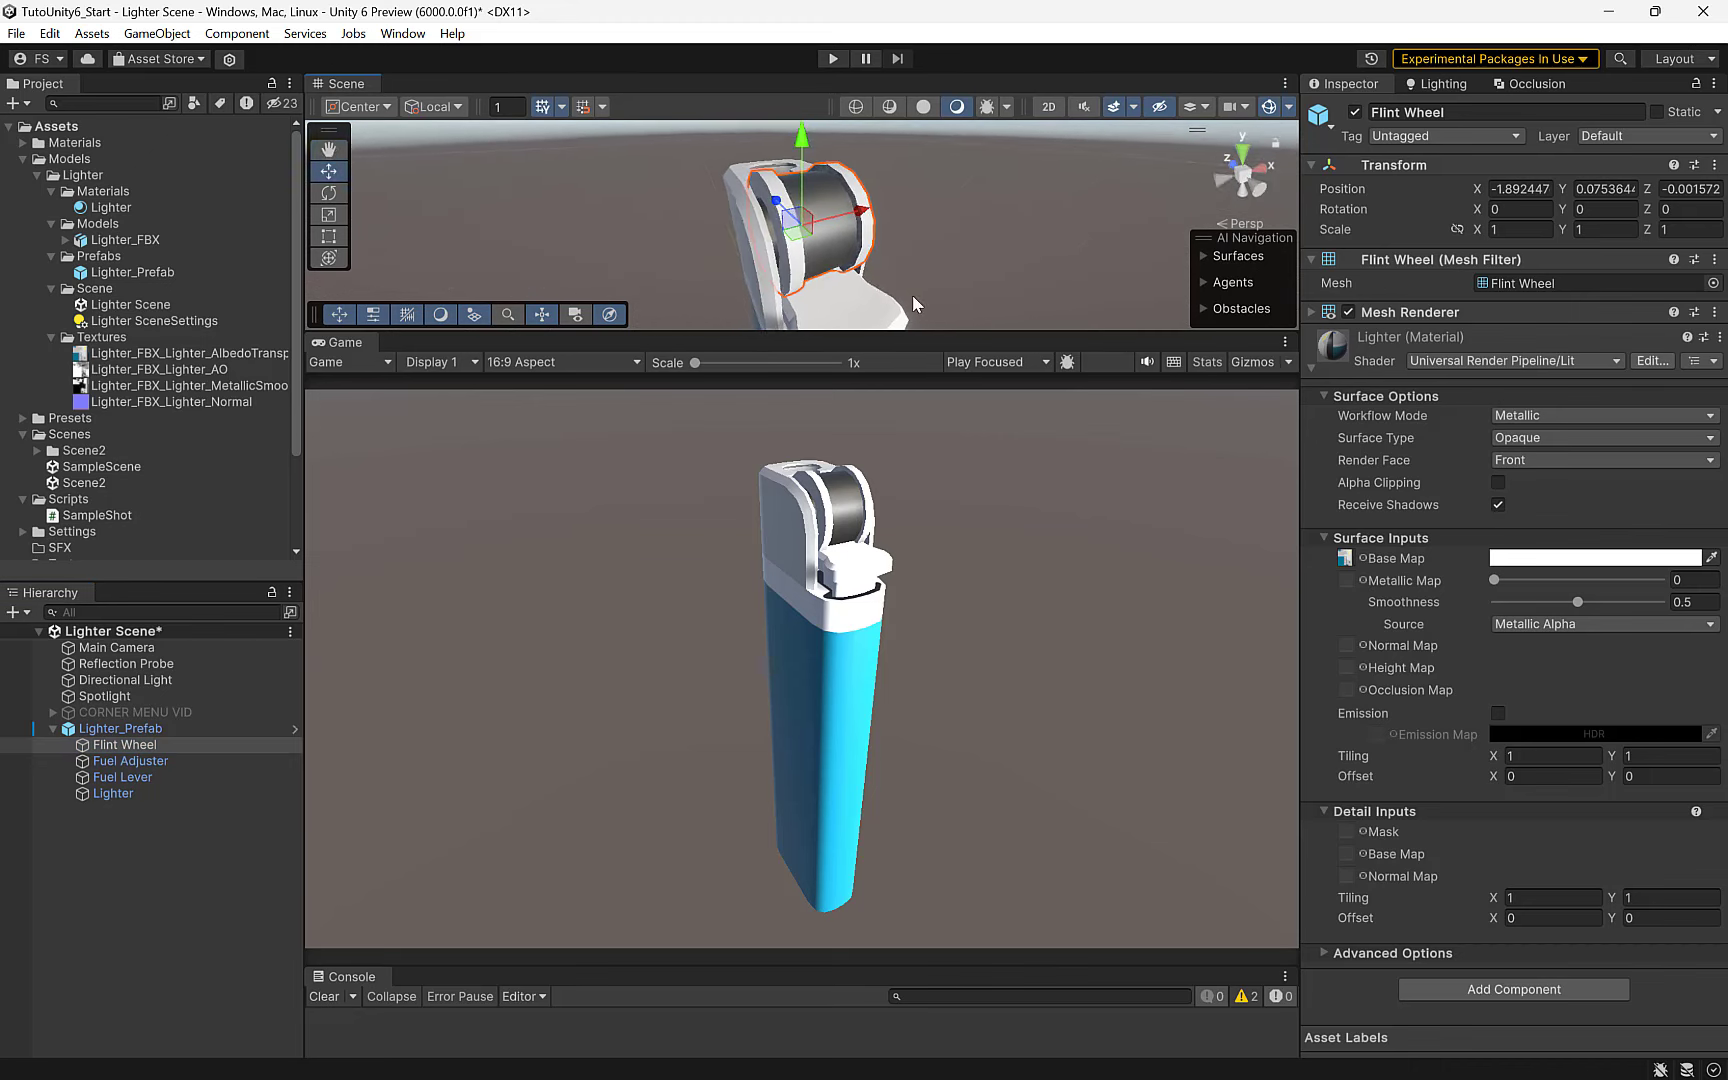
left_click_drag(858, 203, 916, 178, "alt")
mouse_move(913, 330)
left_mouse_down()
mouse_move(913, 416)
mouse_move(1094, 118)
mouse_move(455, 272)
left_mouse_up()
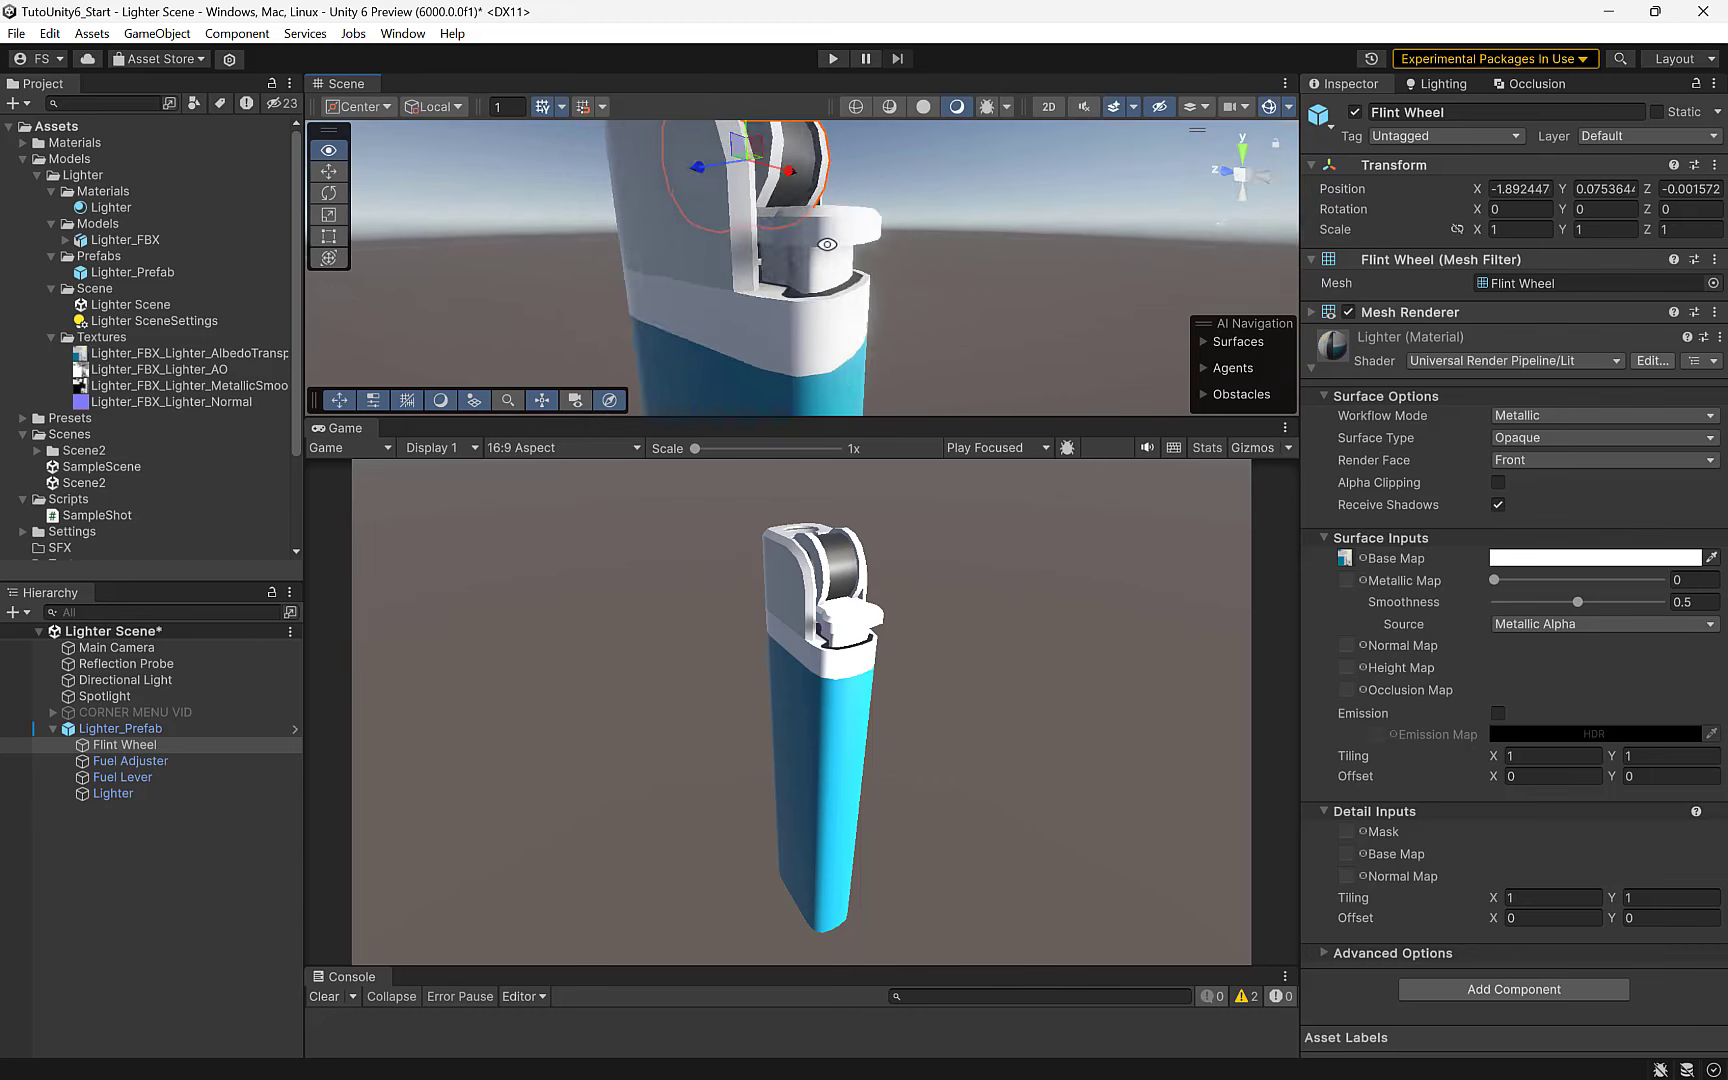
mouse_move(805, 315)
left_mouse_down("alt")
mouse_move(790, 320)
mouse_move(882, 317)
left_mouse_up("alt")
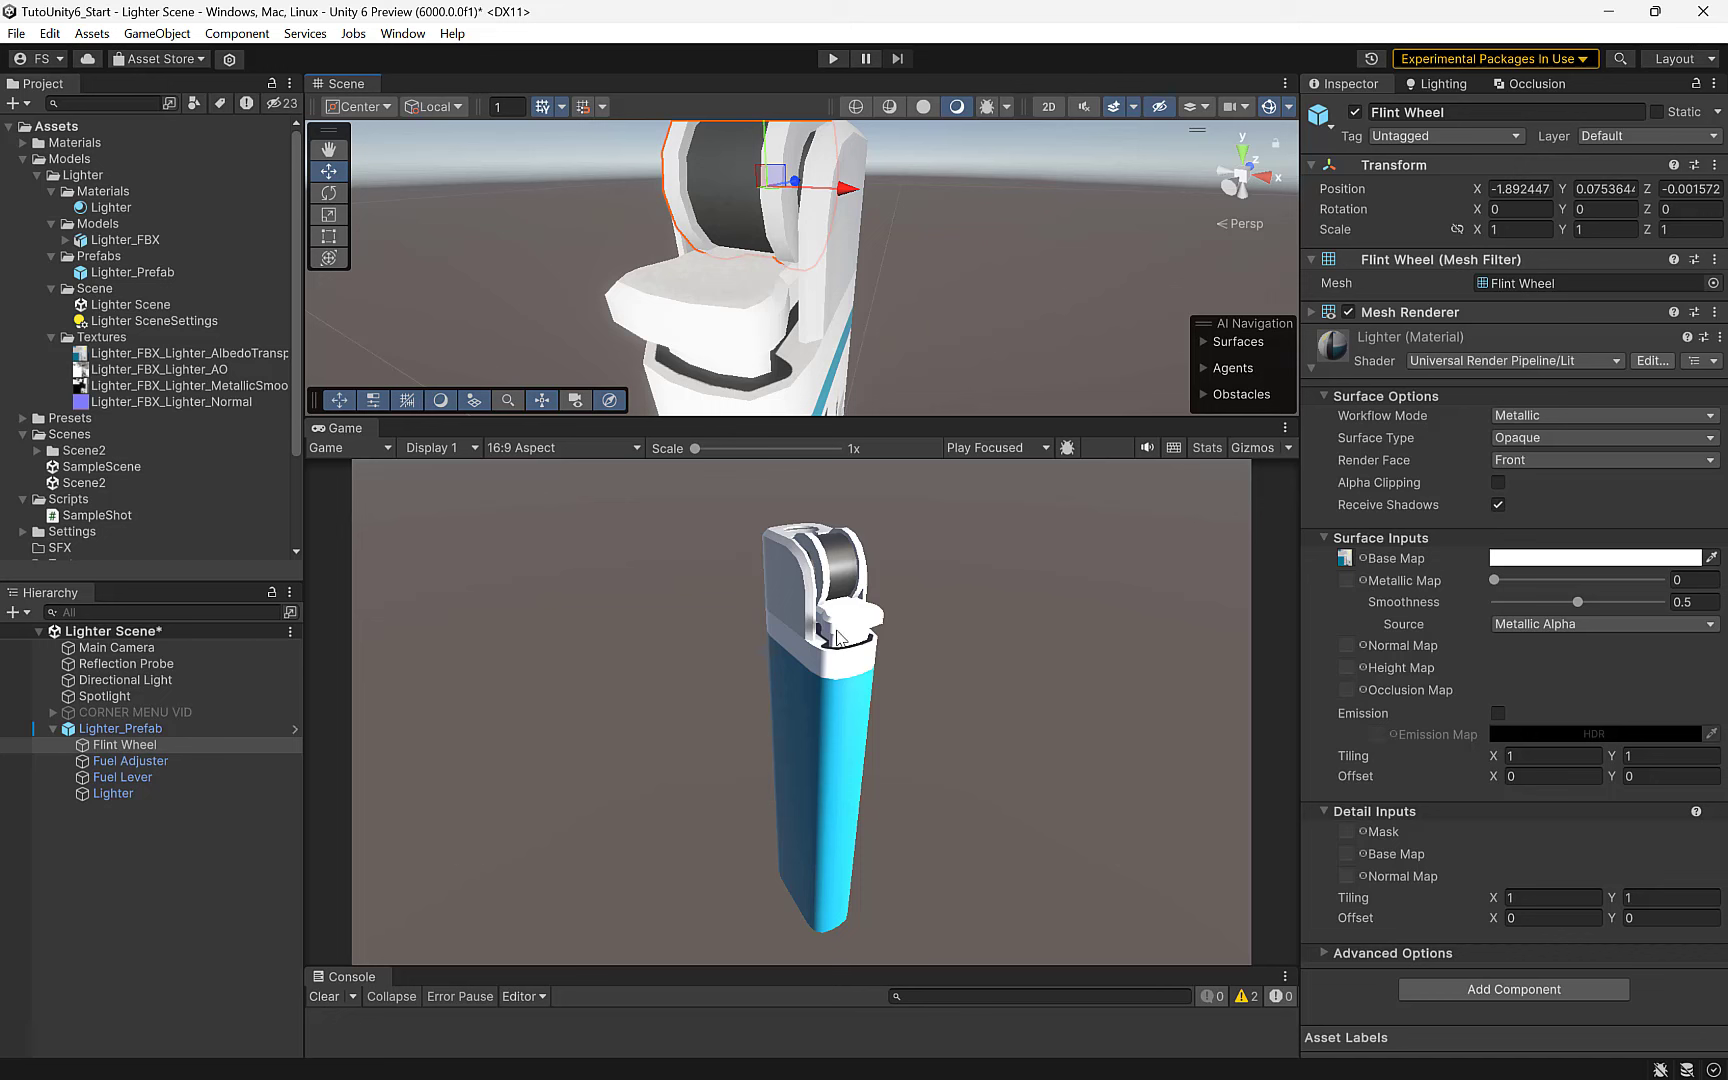
mouse_move(826, 350)
left_mouse_down("alt")
mouse_move(883, 193)
mouse_move(787, 181)
left_mouse_up("alt")
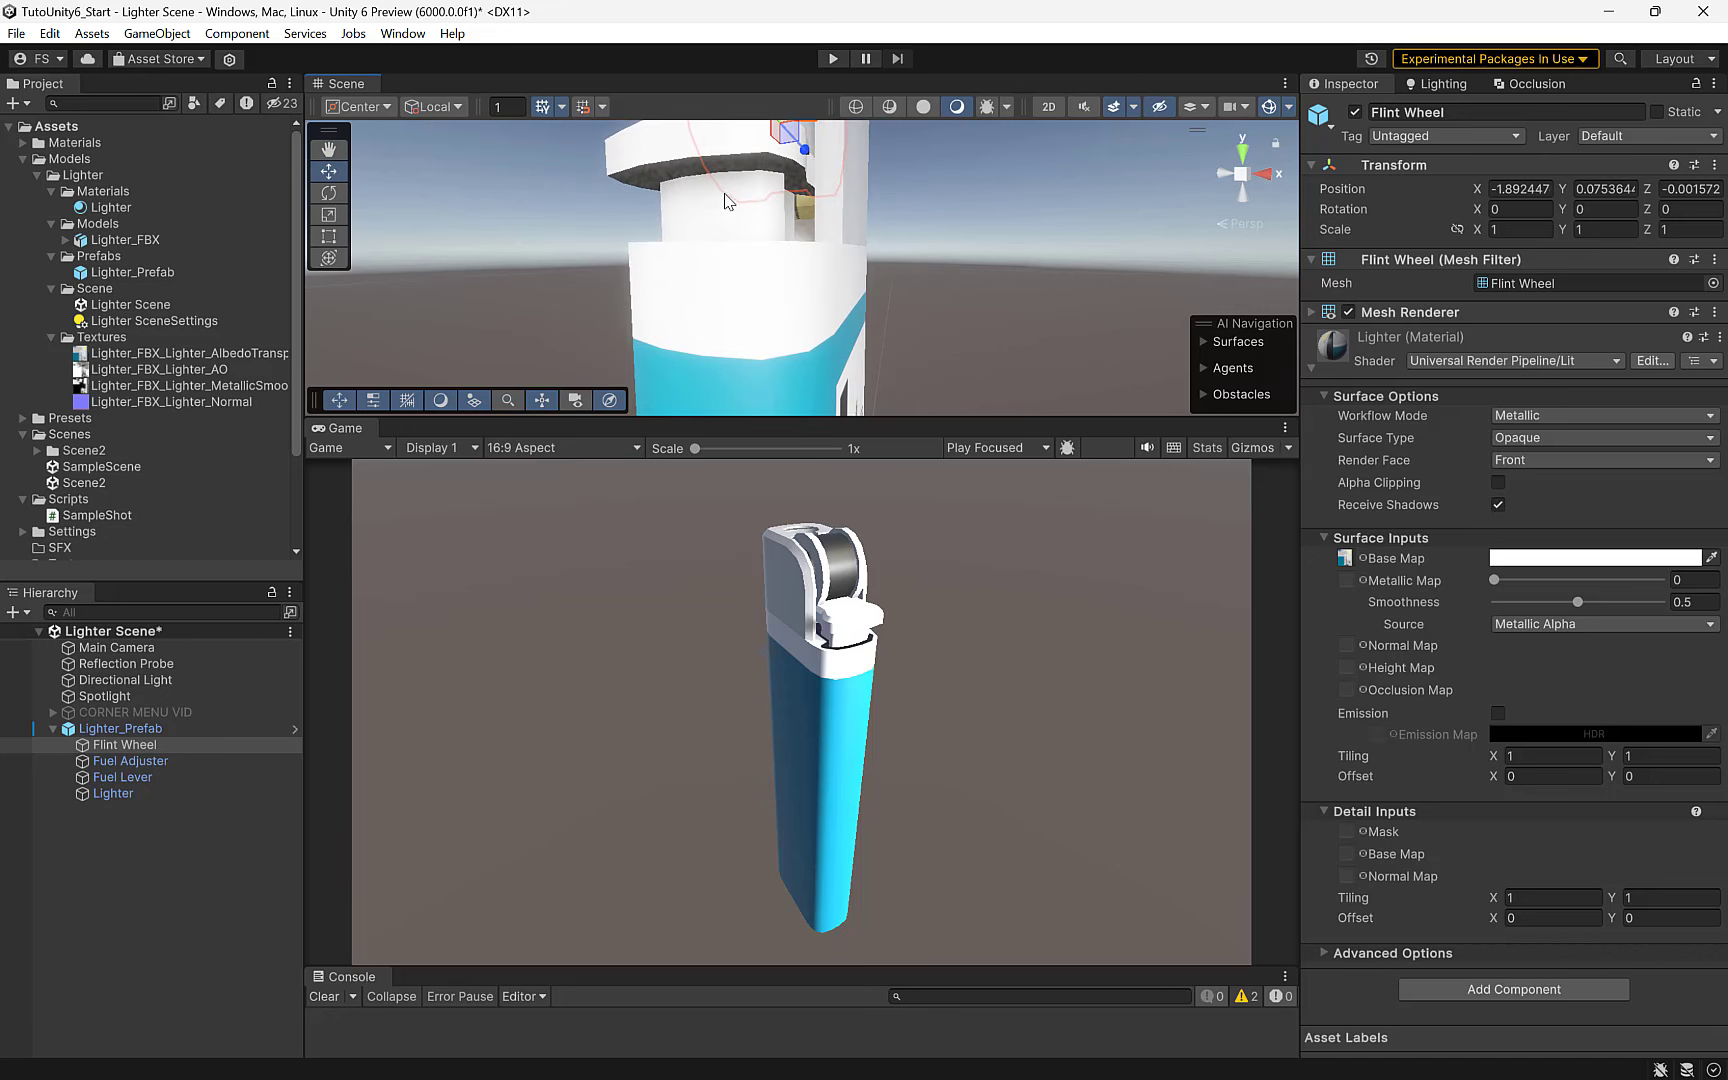
mouse_move(755, 280)
middle_mouse_down()
mouse_move(852, 275)
mouse_move(814, 333)
mouse_move(947, 337)
mouse_move(929, 366)
middle_mouse_up()
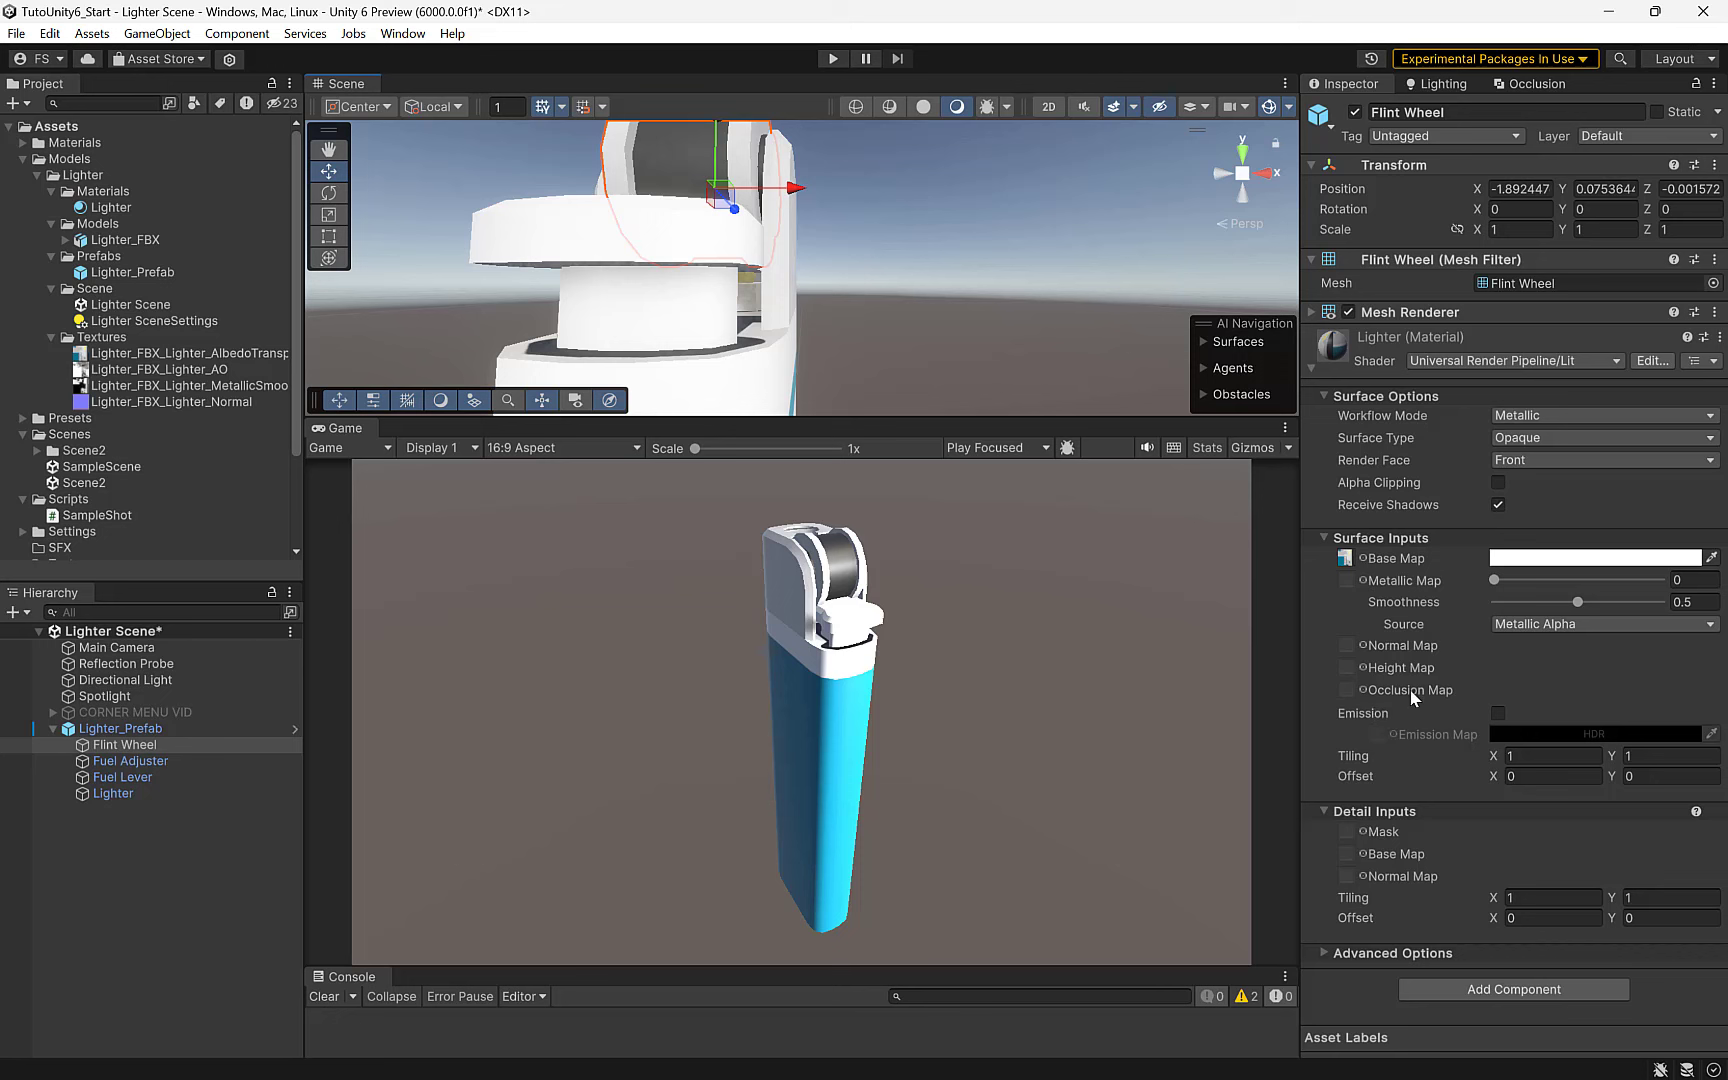
- Assign Lighter_FBX_Lighter_AO as the Occlusion Map with strength 1
mouse_move(1396, 693)
left_click(139, 372)
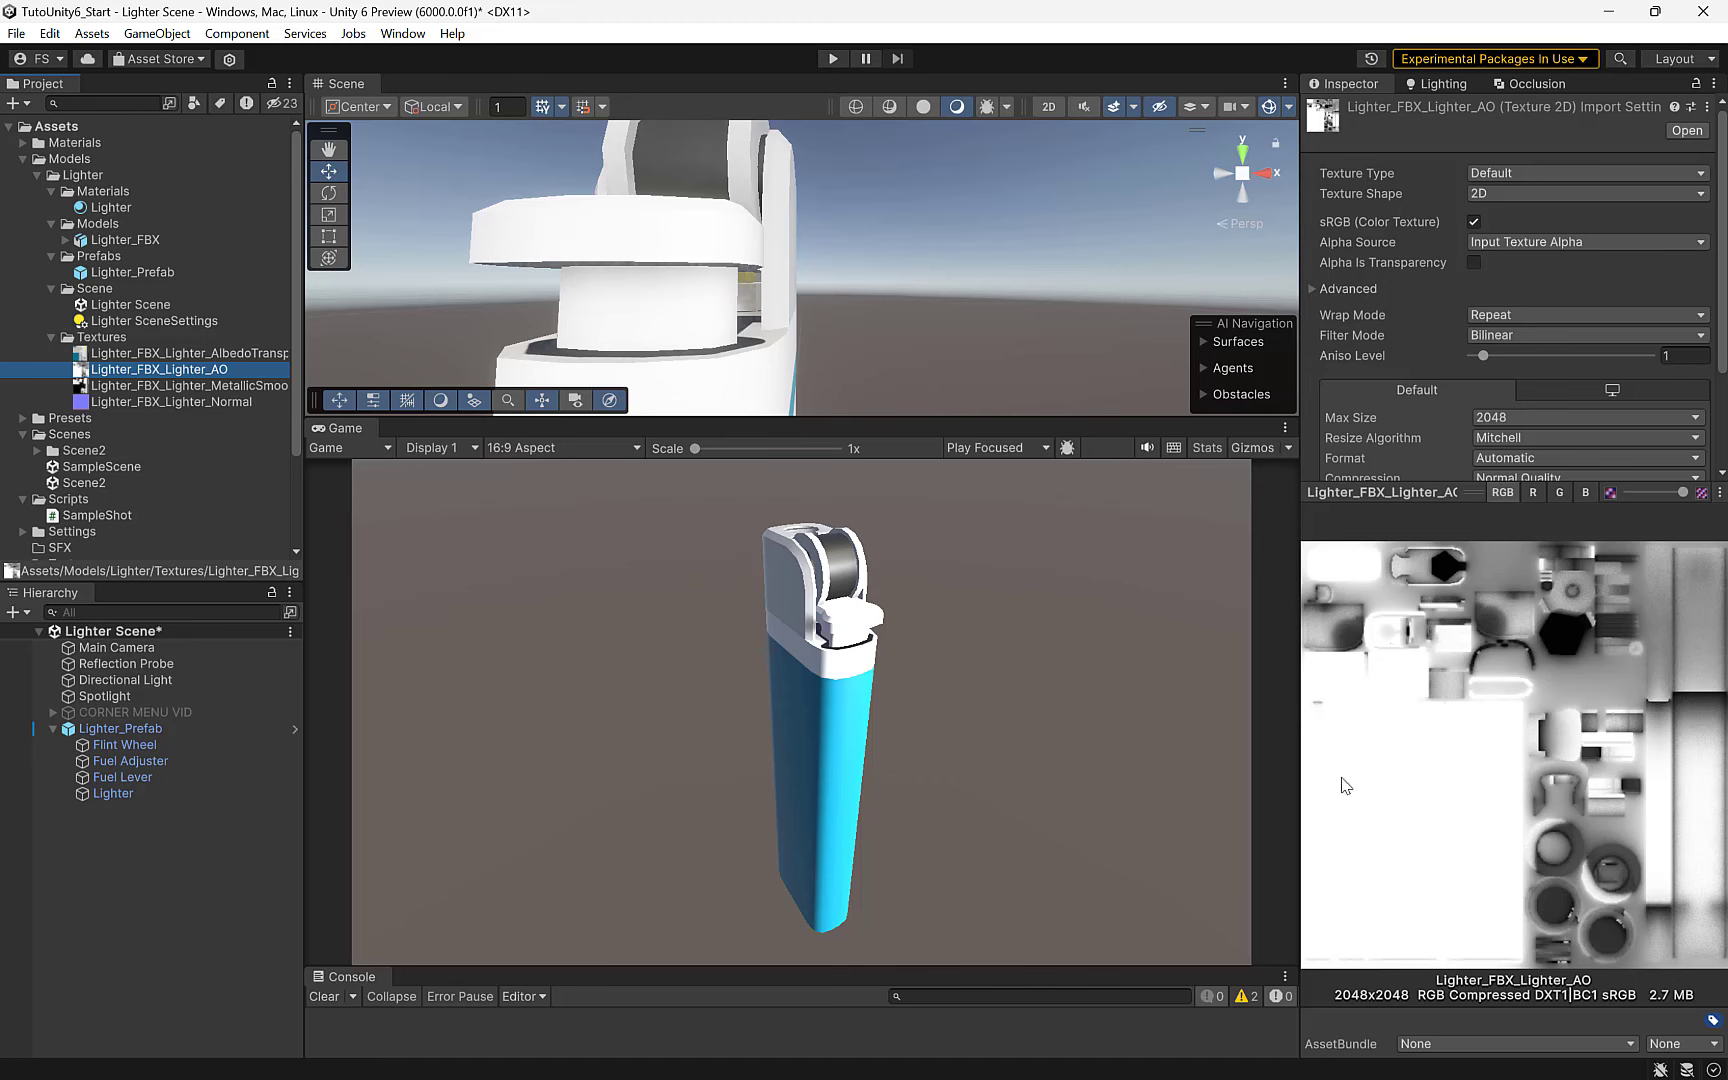
left_click(140, 745)
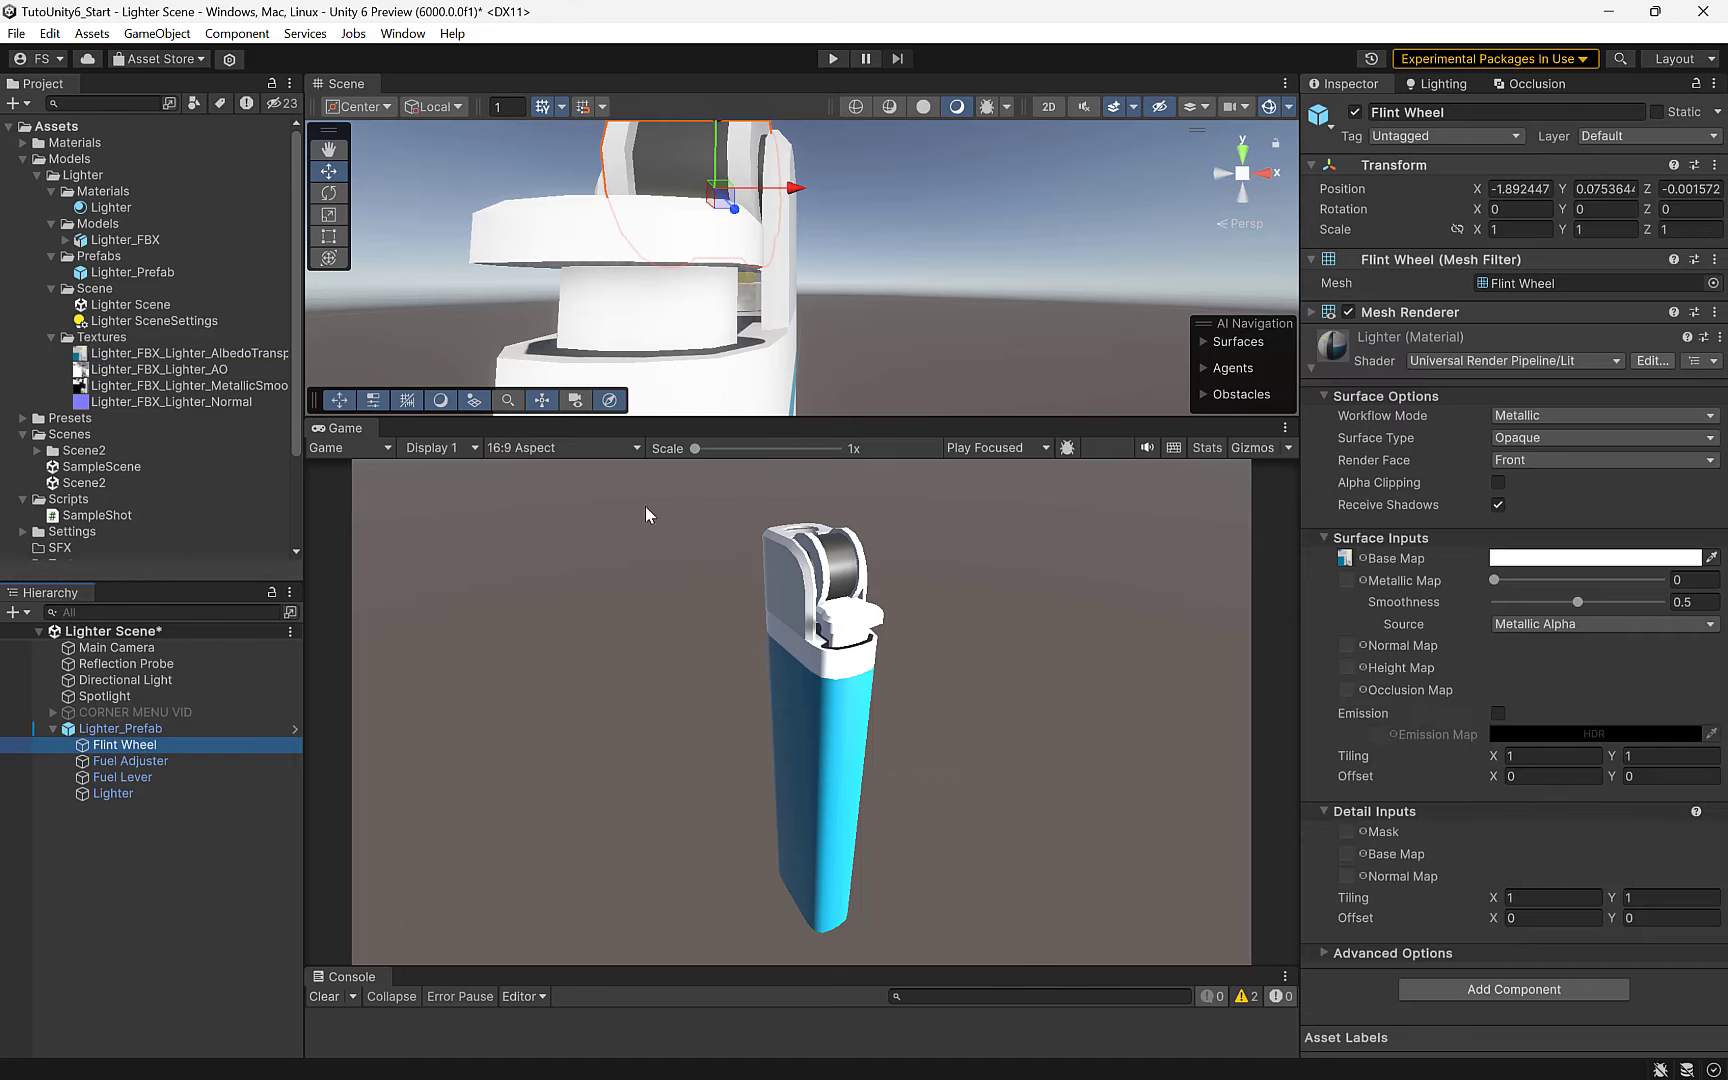
left_click_drag(183, 373, 1346, 690)
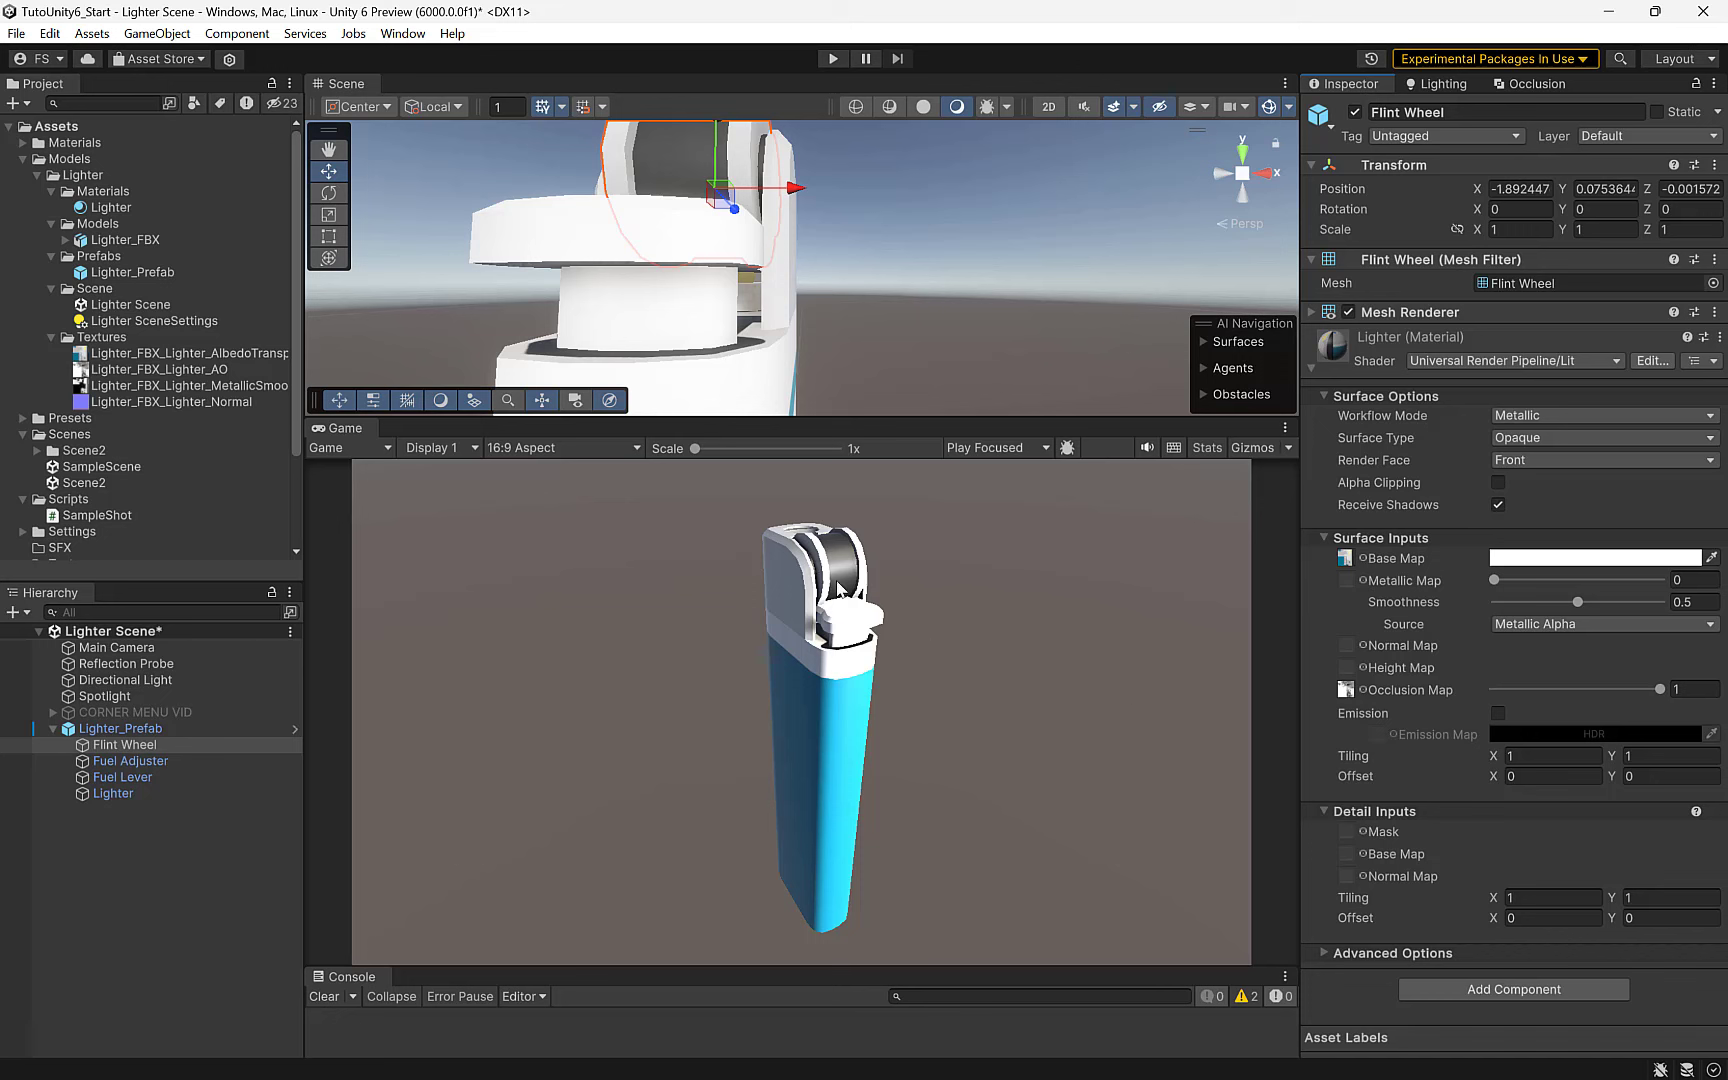
mouse_move(1660, 690)
left_mouse_down()
mouse_move(1497, 689)
mouse_move(1662, 698)
left_mouse_up()
type("1")
- Keep the Metallic workflow mode, then reframe and orbit the view around the Flint Wheel
left_click(1527, 420)
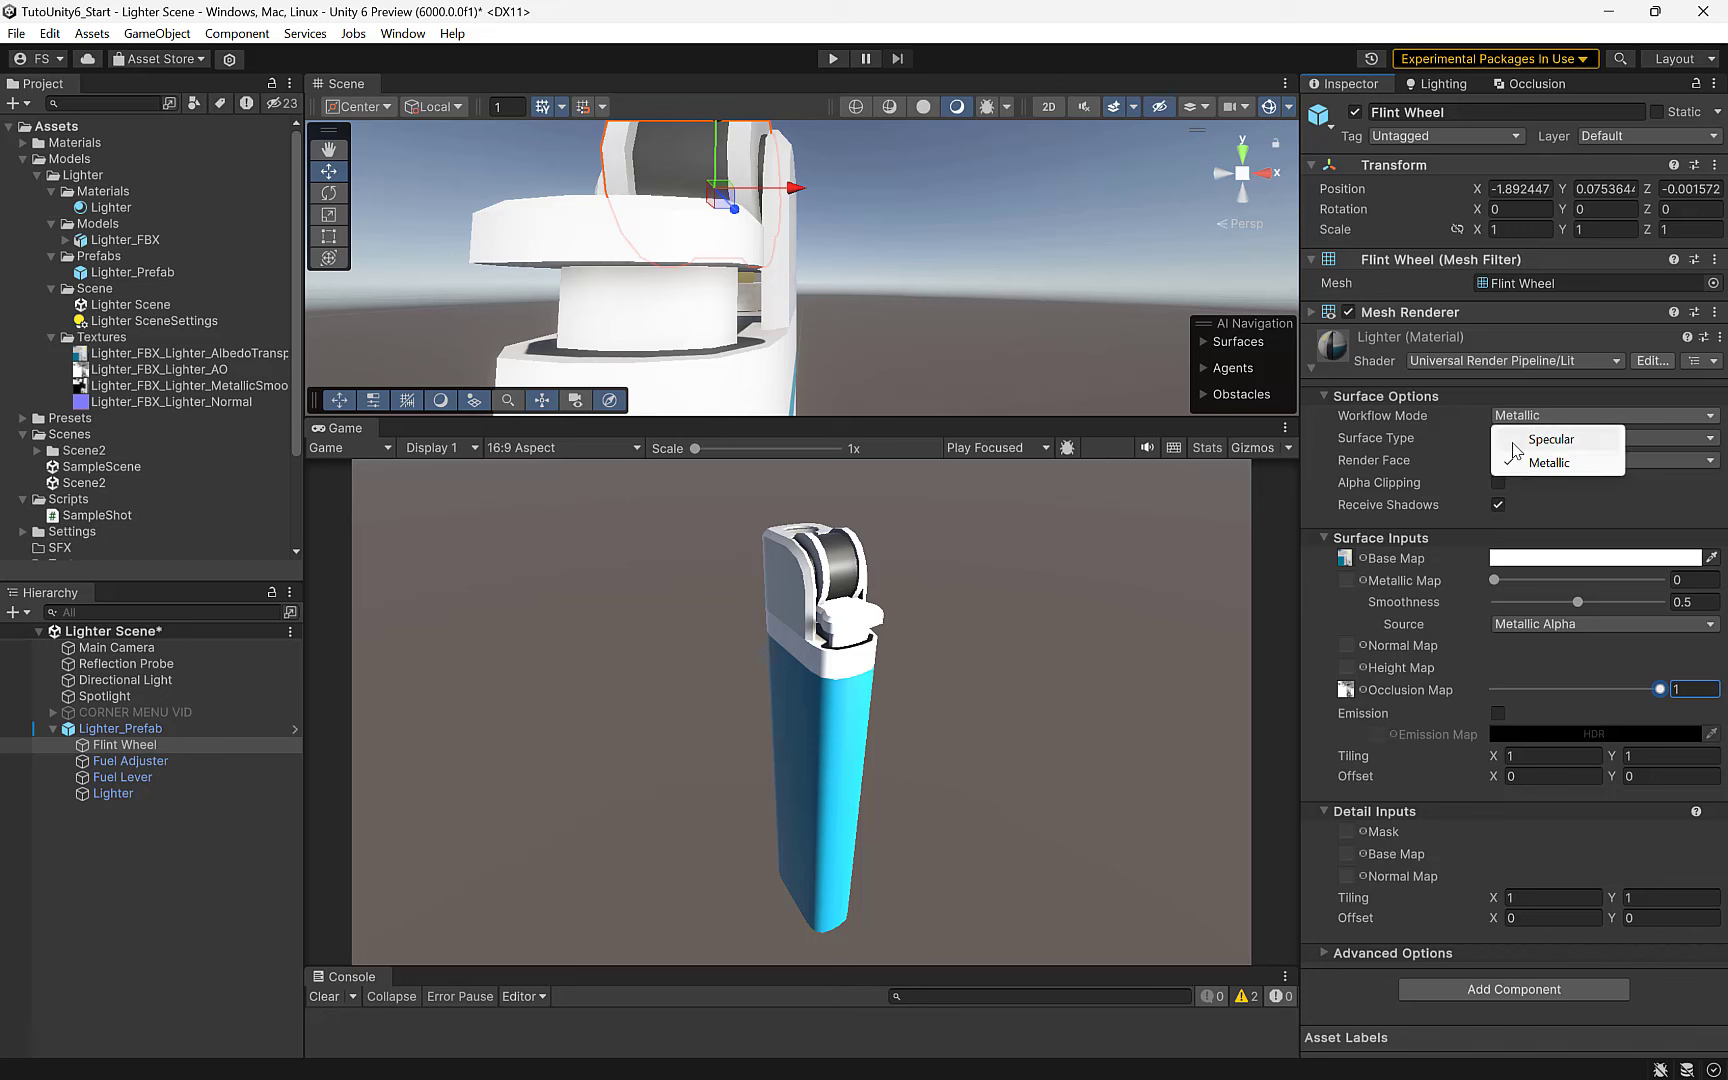
left_click(1540, 468)
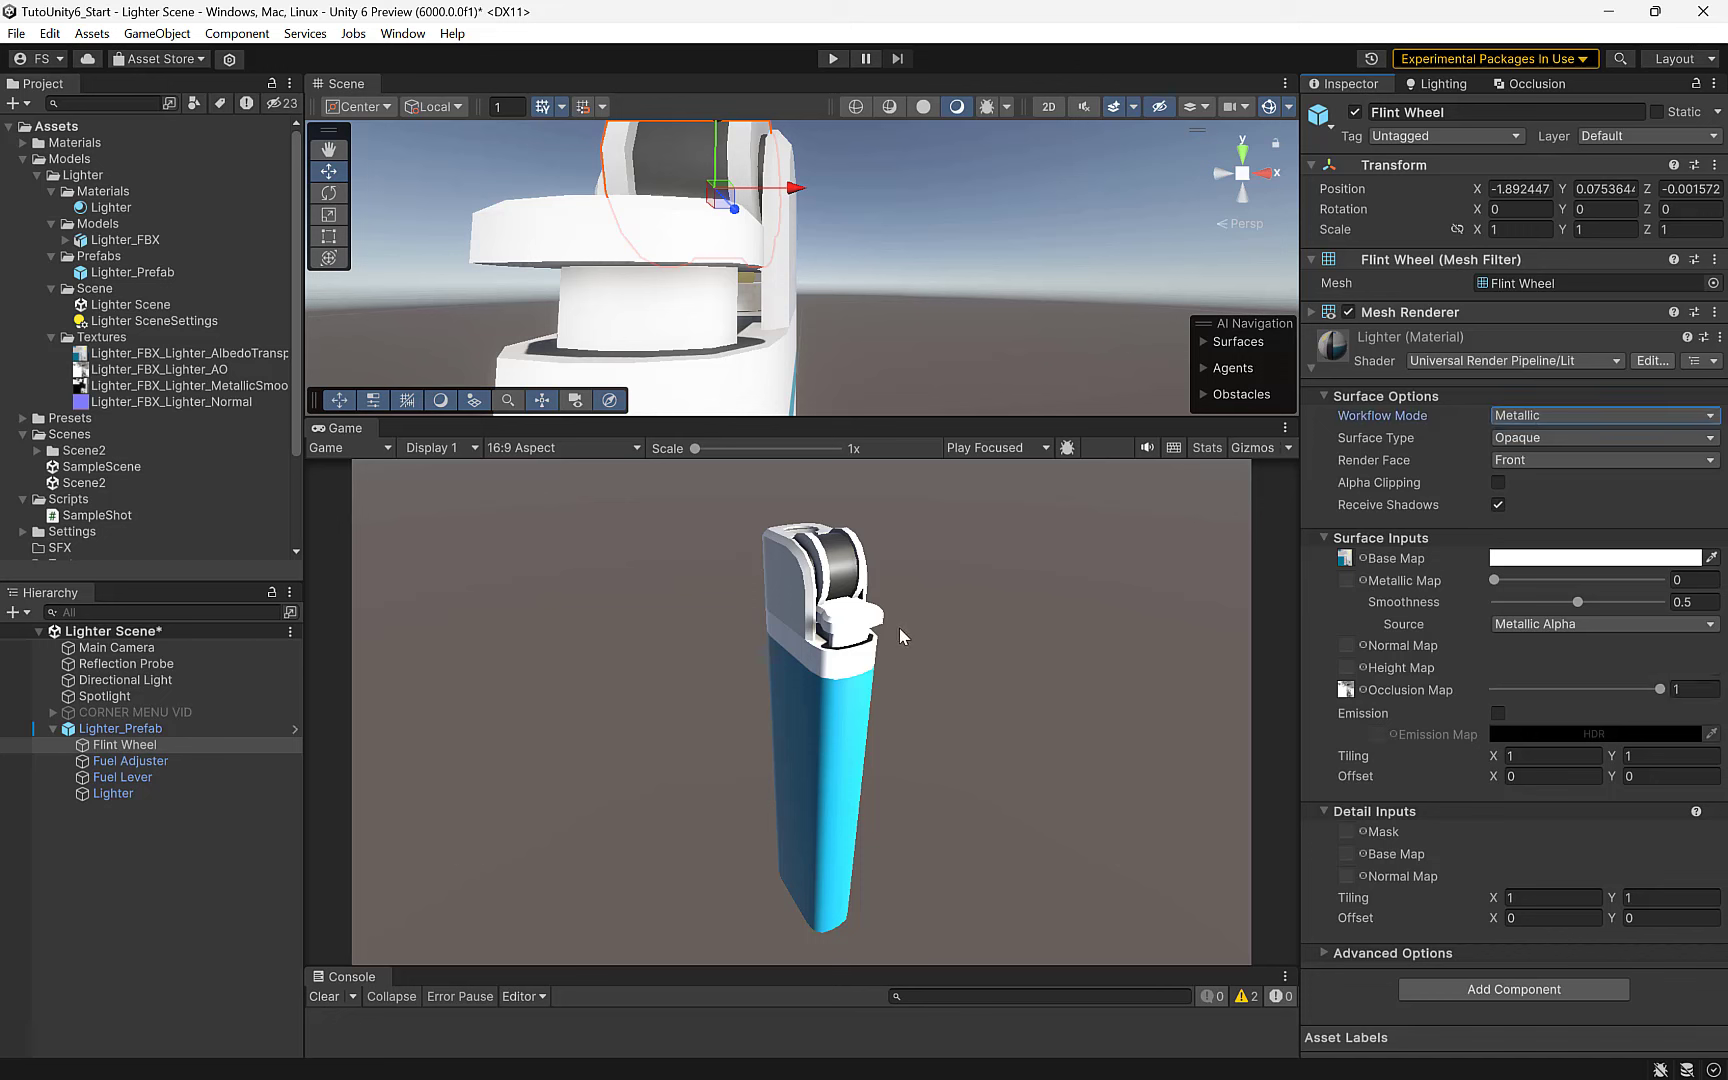
mouse_move(869, 347)
right_mouse_down()
mouse_move(820, 316)
mouse_move(807, 240)
mouse_move(1038, 318)
right_mouse_up()
key("f")
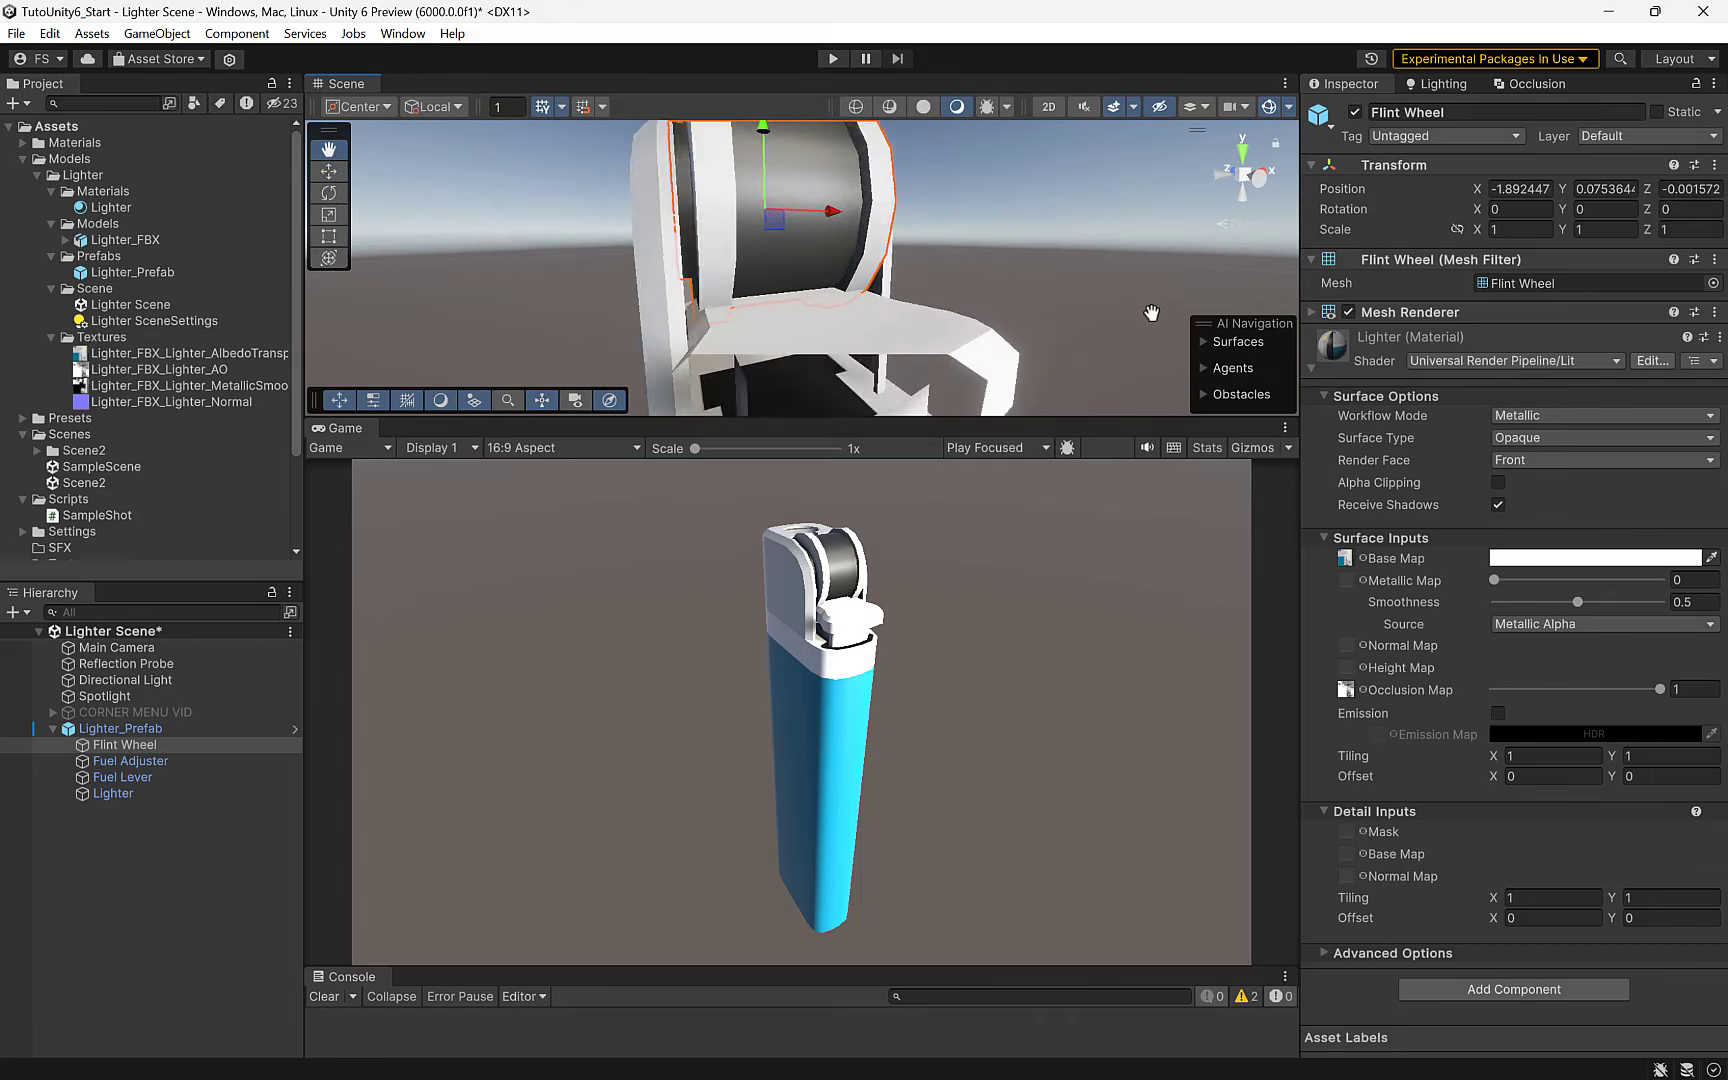
middle_click_drag(1038, 318, 983, 385)
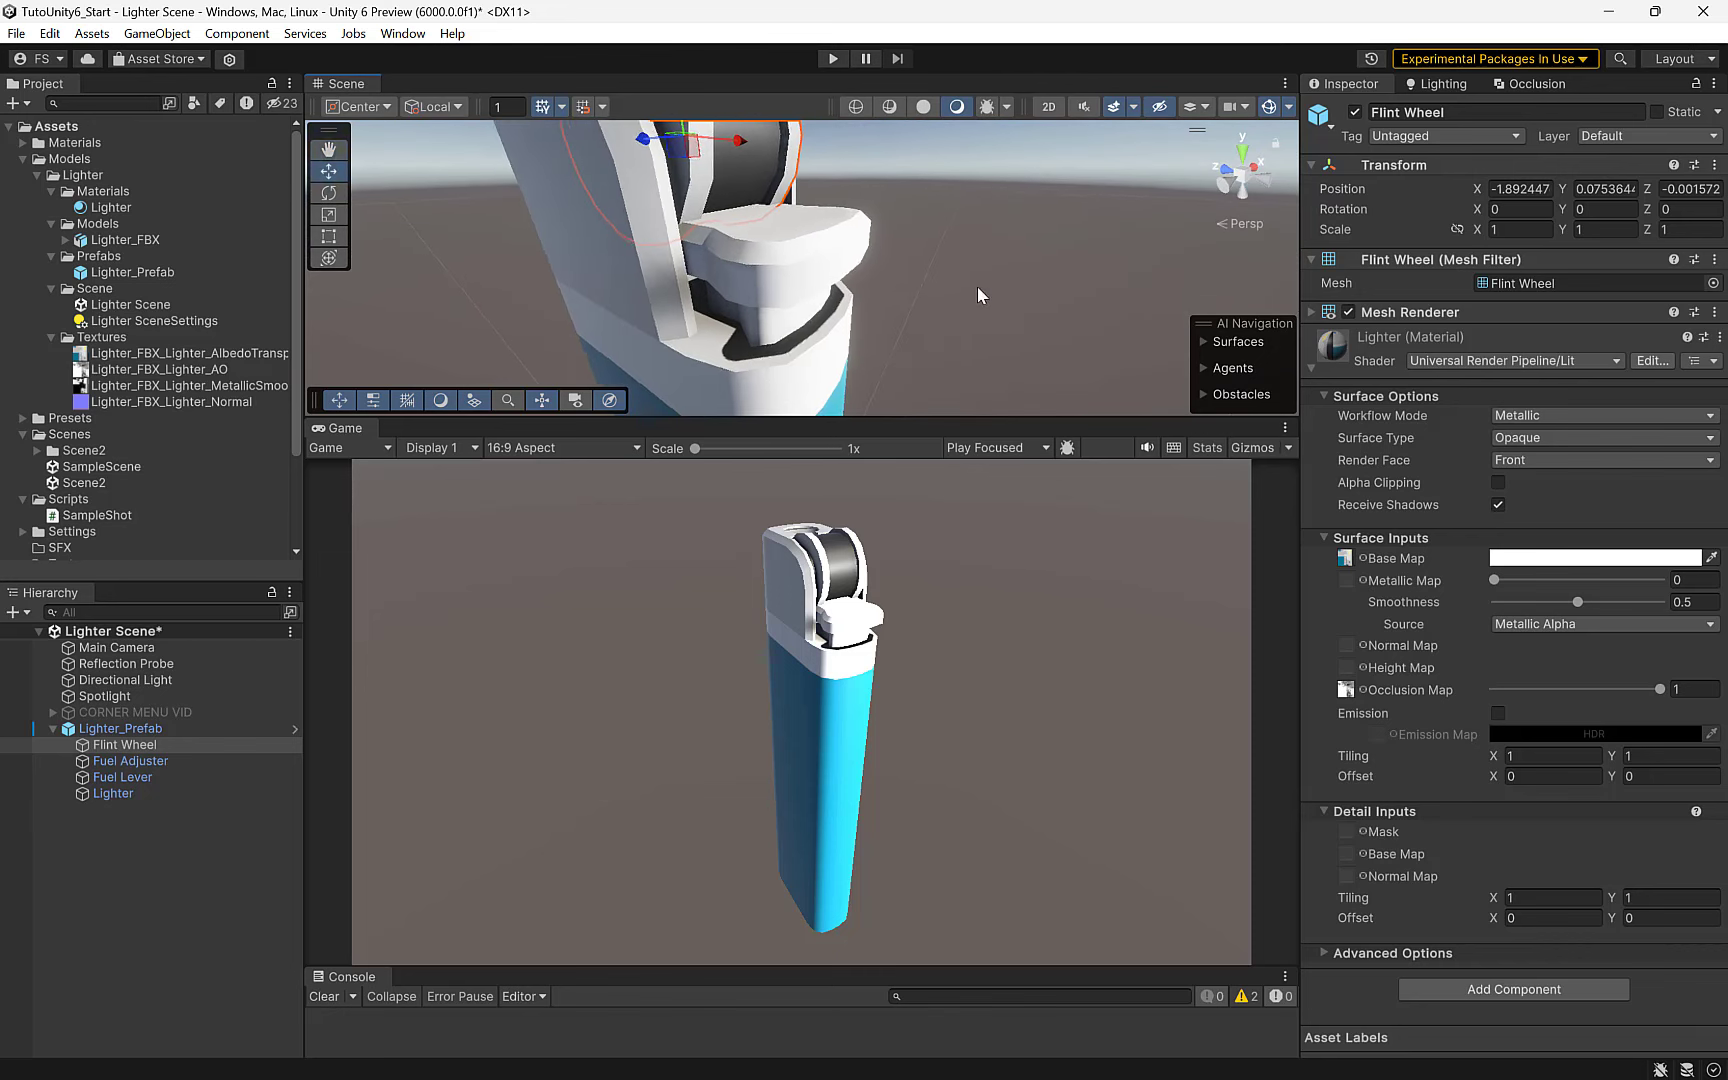
right_click_drag(895, 297, 823, 316)
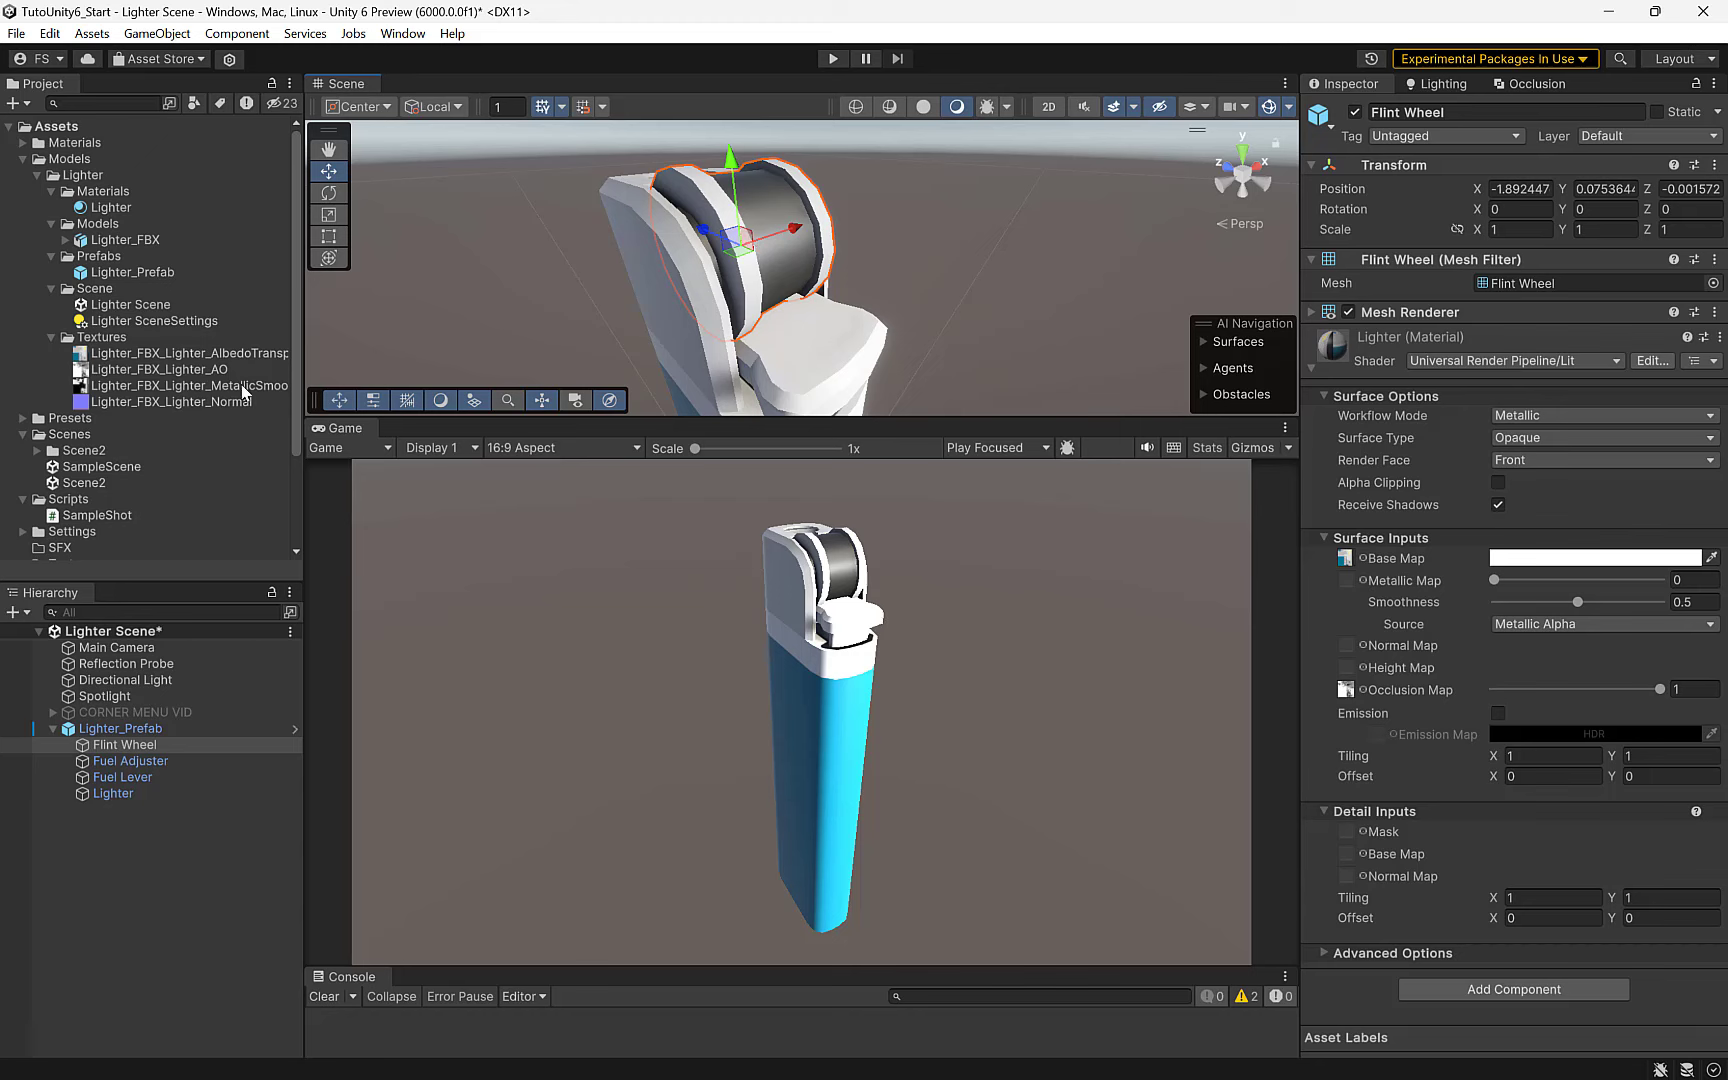
- Assign Lighter_FBX_Lighter_MetallicSmoothness as the Flint Wheel material's Metallic Map
left_click(170, 390)
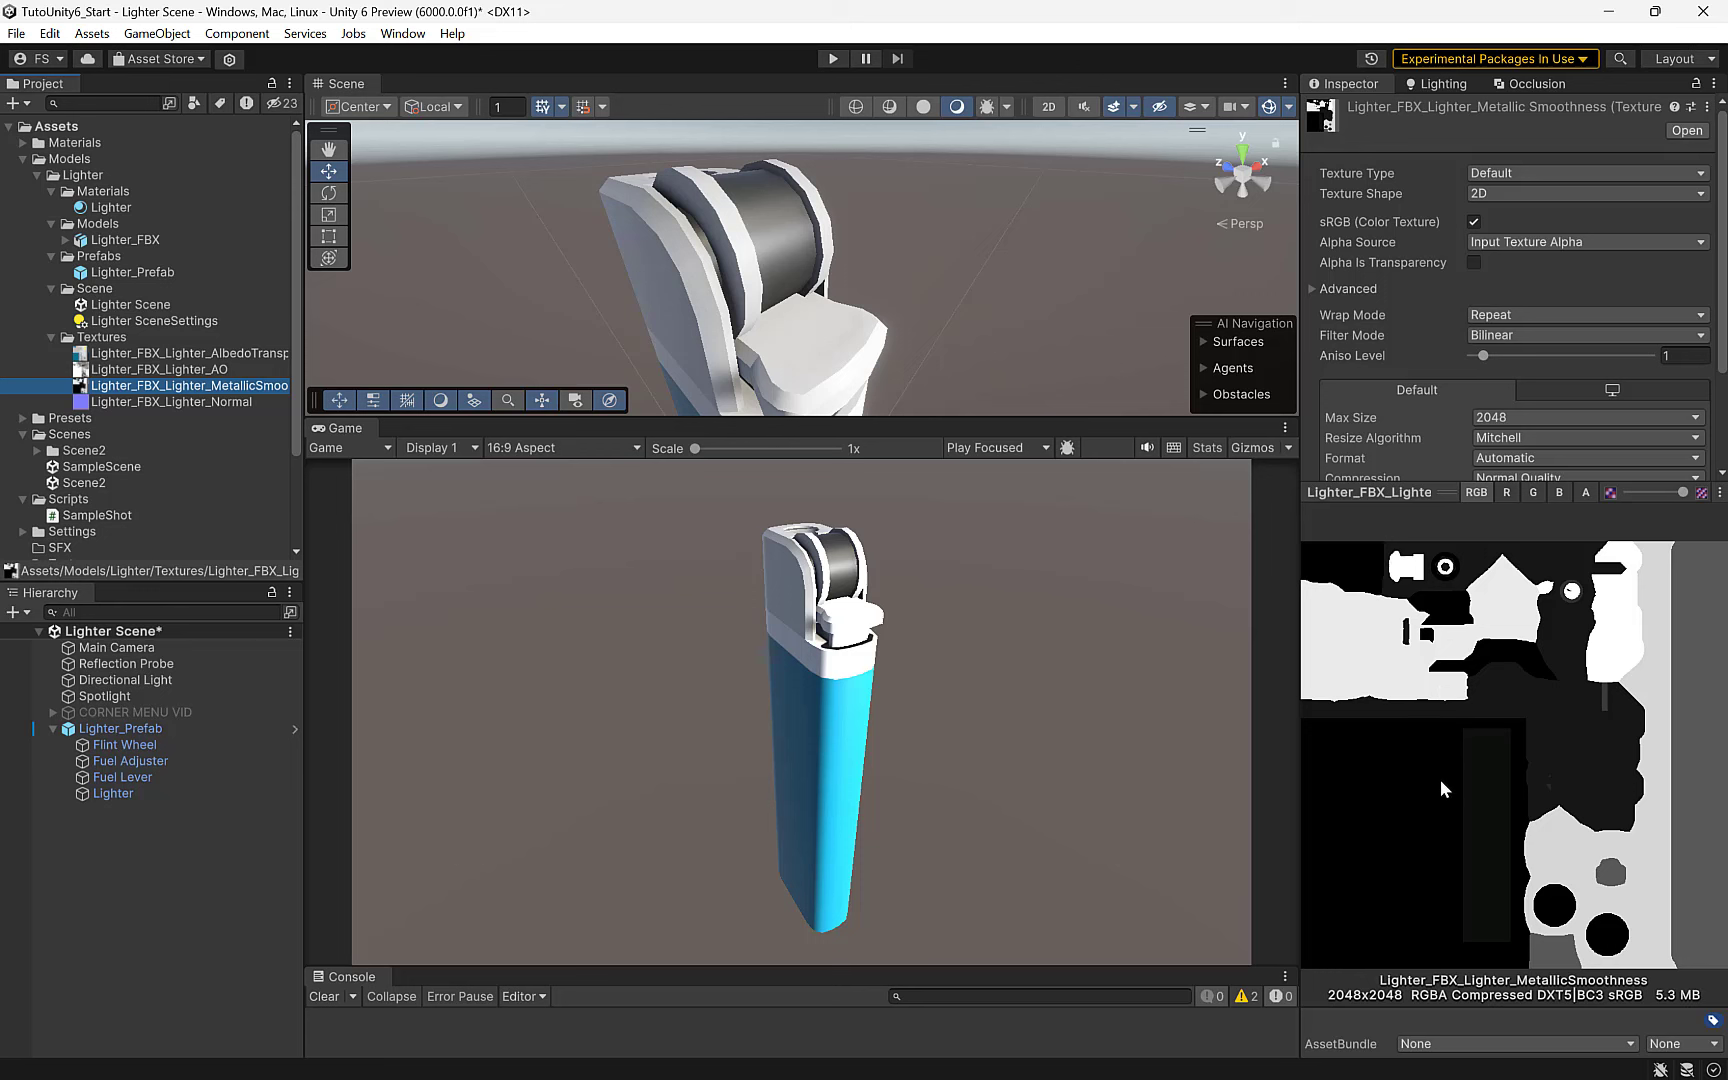
left_click(140, 726)
left_click(124, 745)
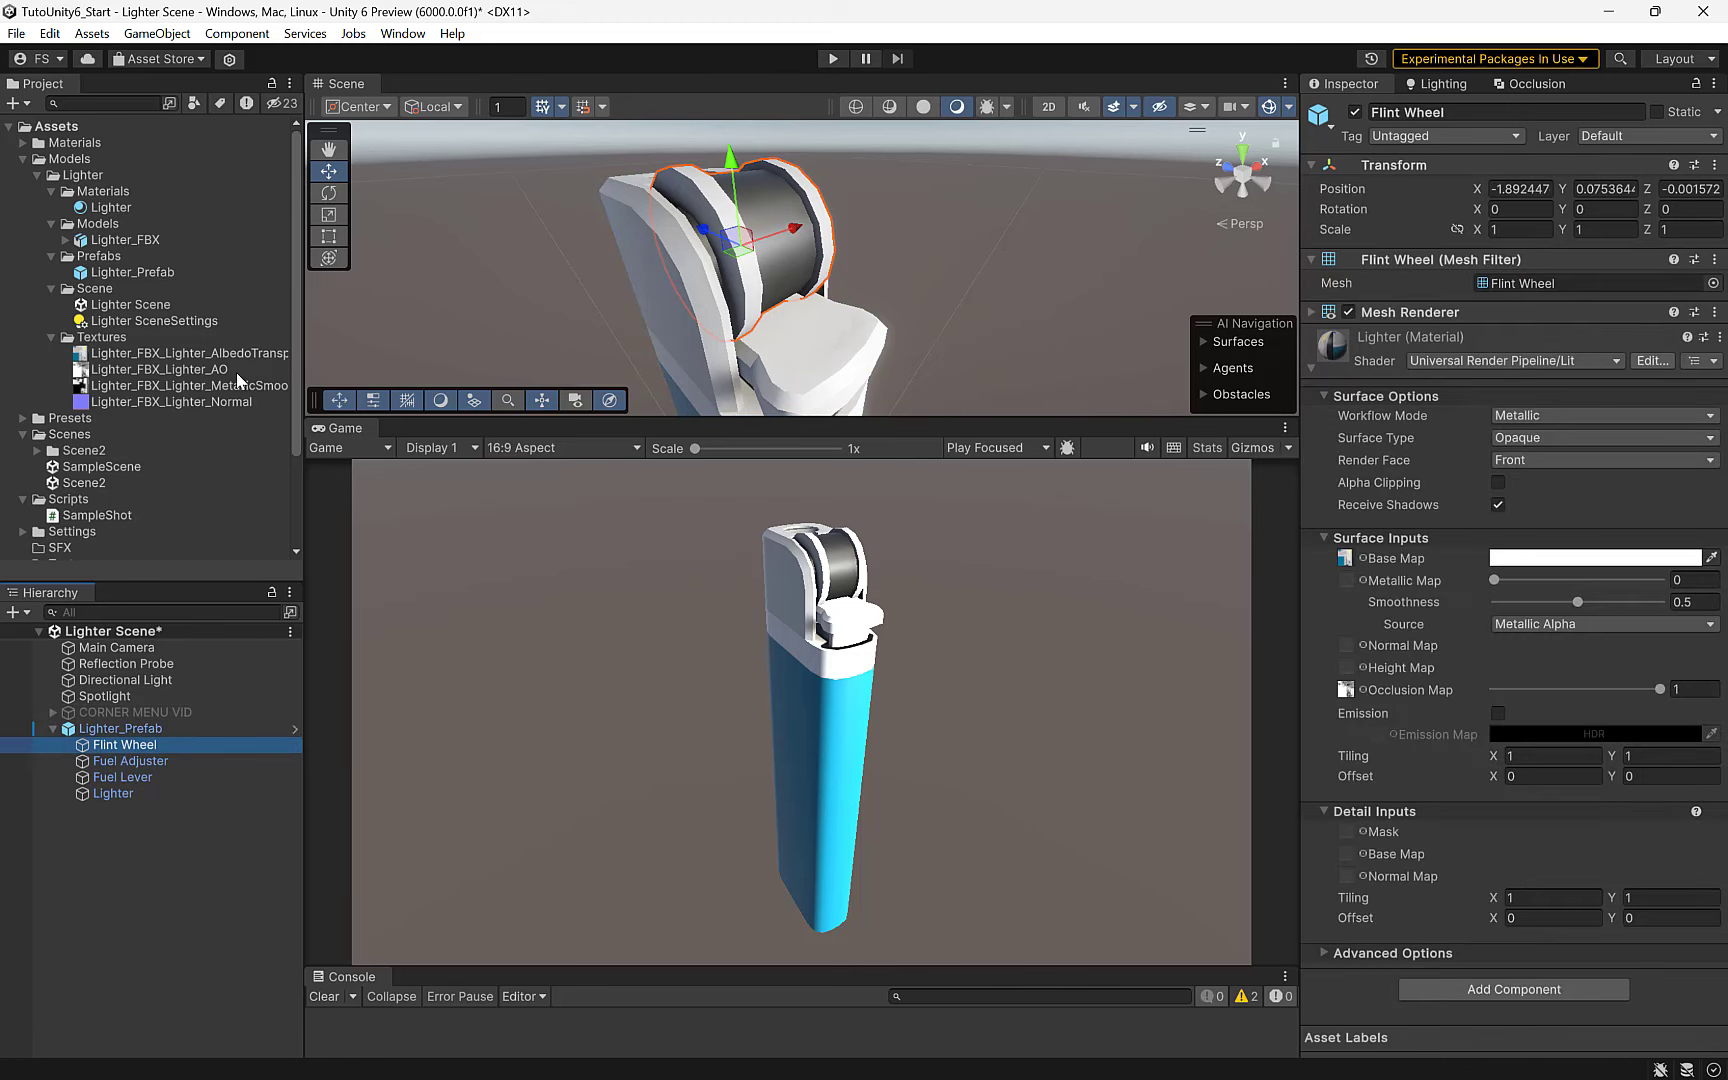
left_click_drag(205, 397, 1348, 583)
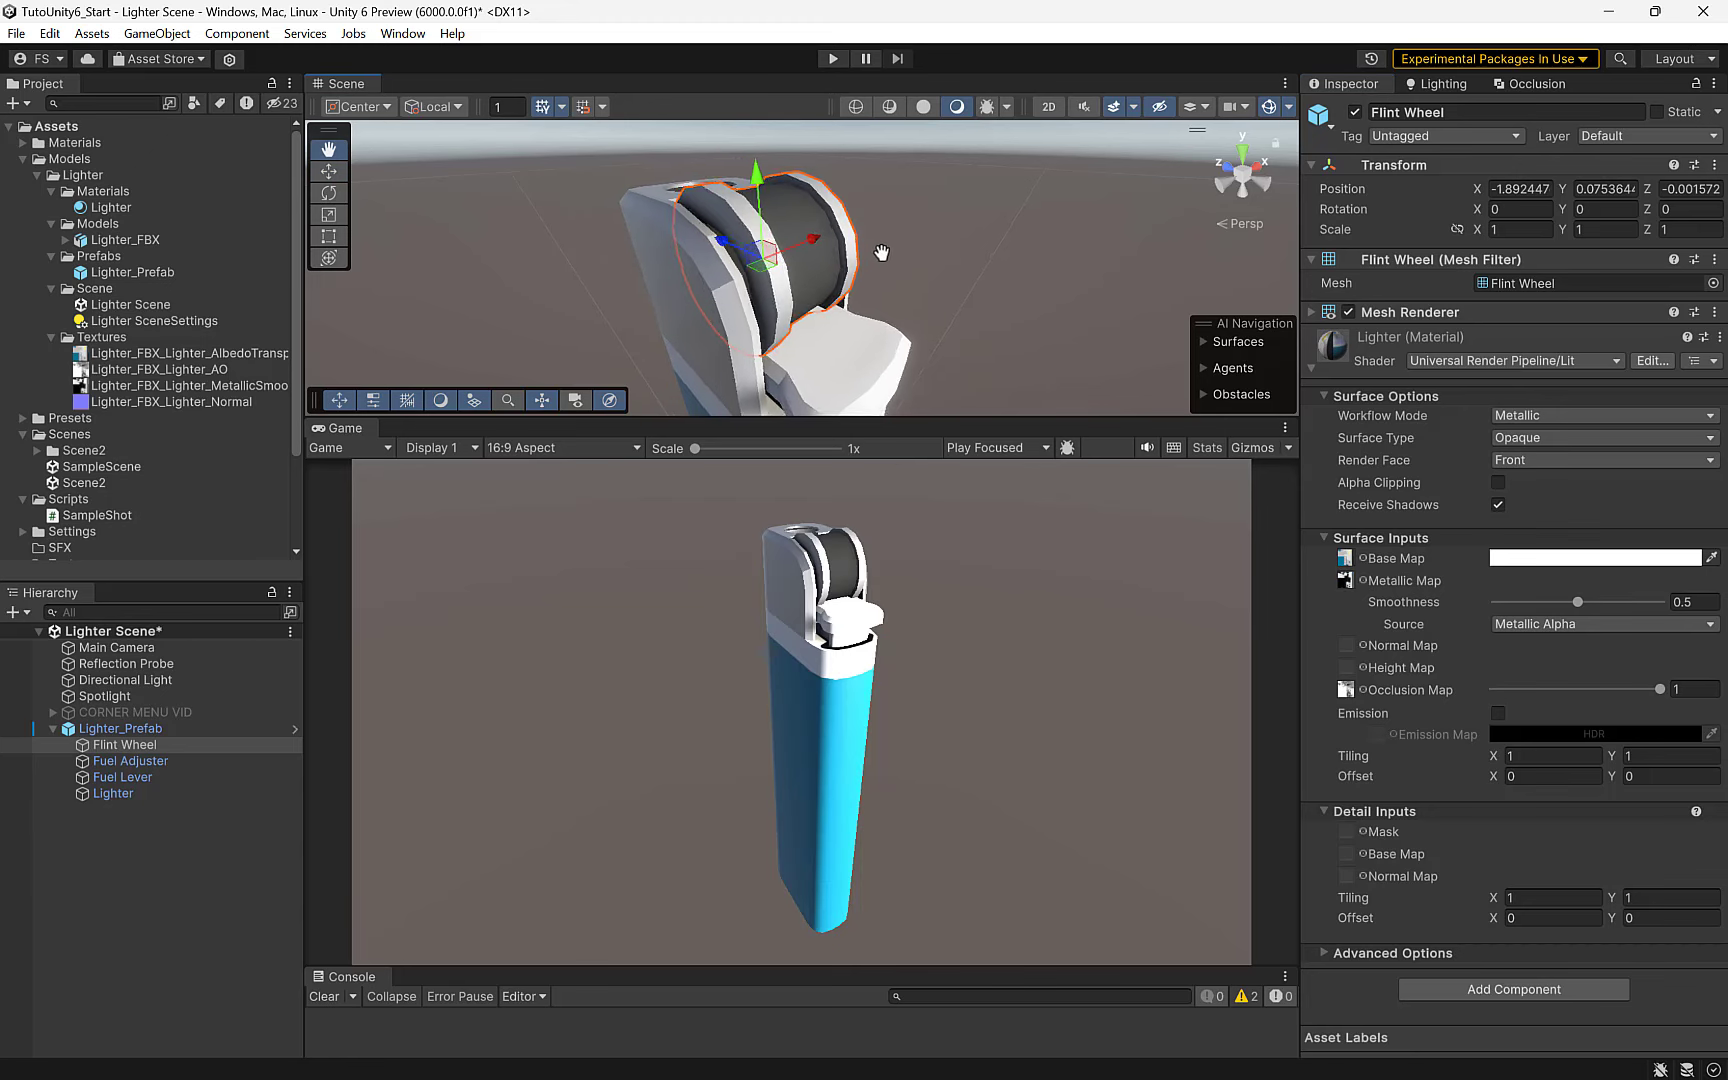
- Set the material's Smoothness to about 0.726
scroll(862, 252, "up", 2)
scroll(855, 258, "up", 2)
scroll(848, 266, "up", 2)
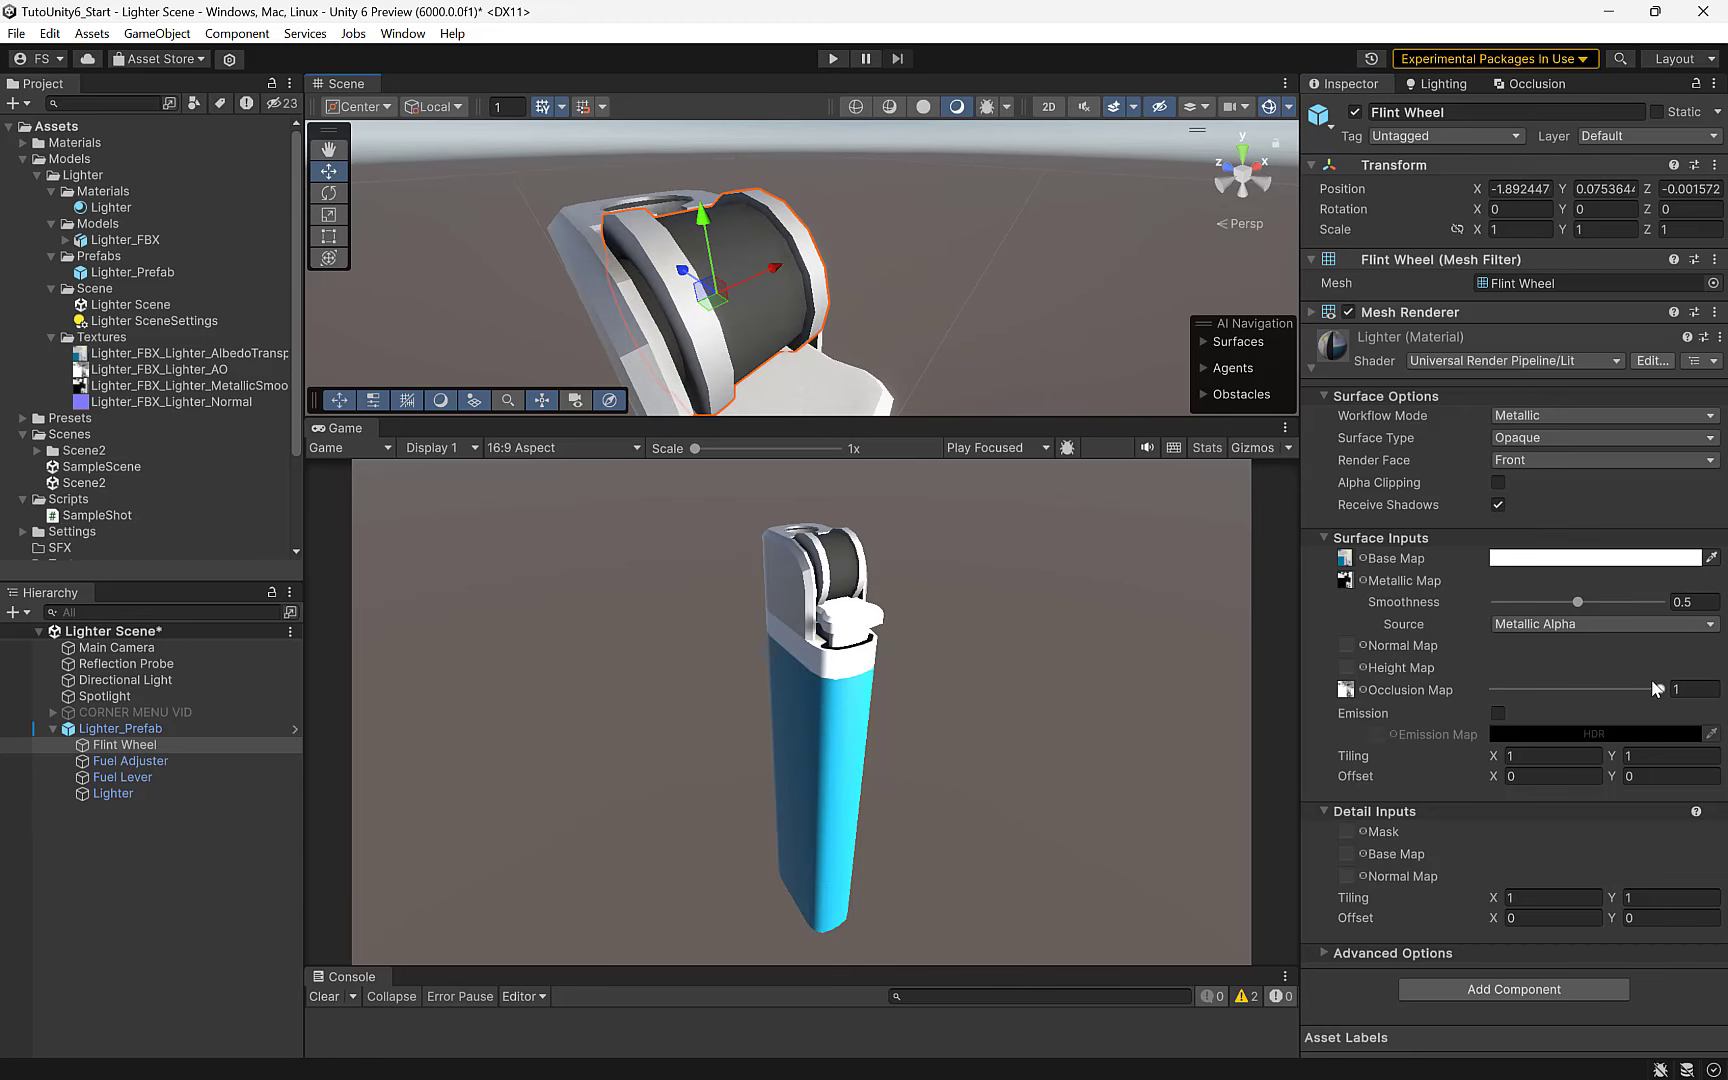
left_click(1577, 603)
type("0")
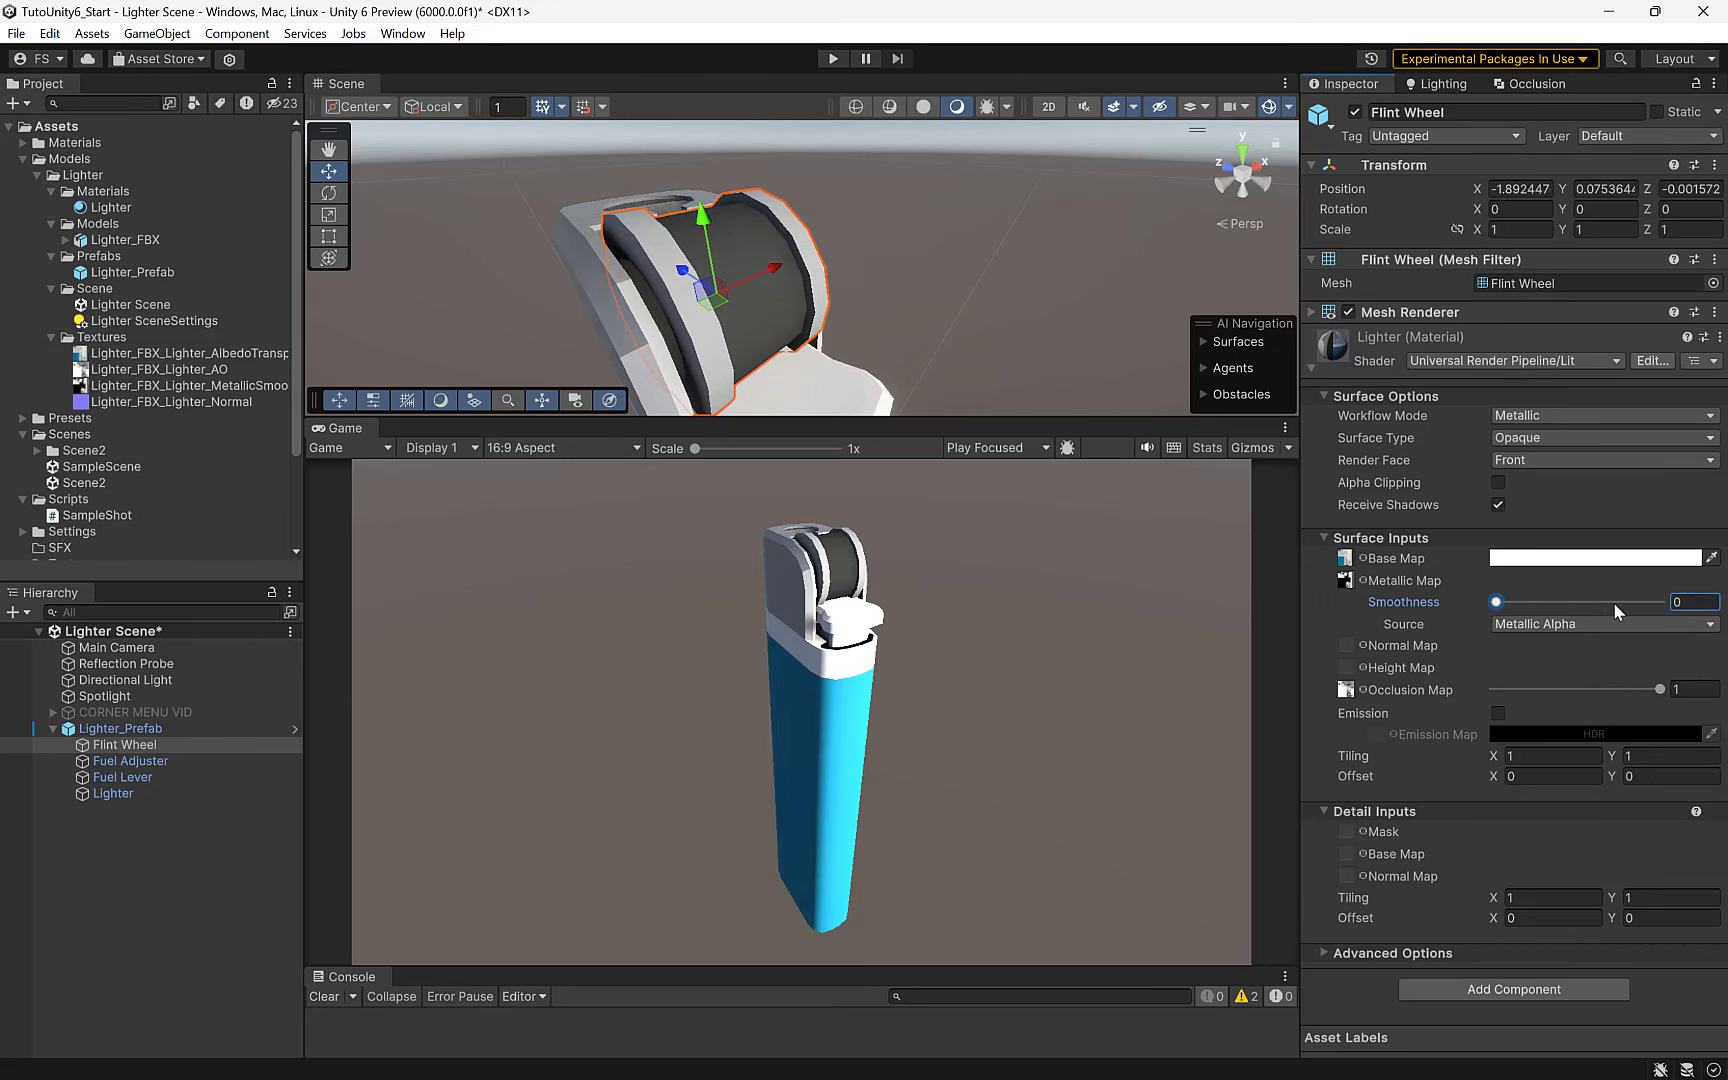
mouse_move(1613, 602)
left_mouse_down()
mouse_move(1513, 602)
mouse_move(1590, 608)
mouse_move(1563, 610)
left_mouse_up()
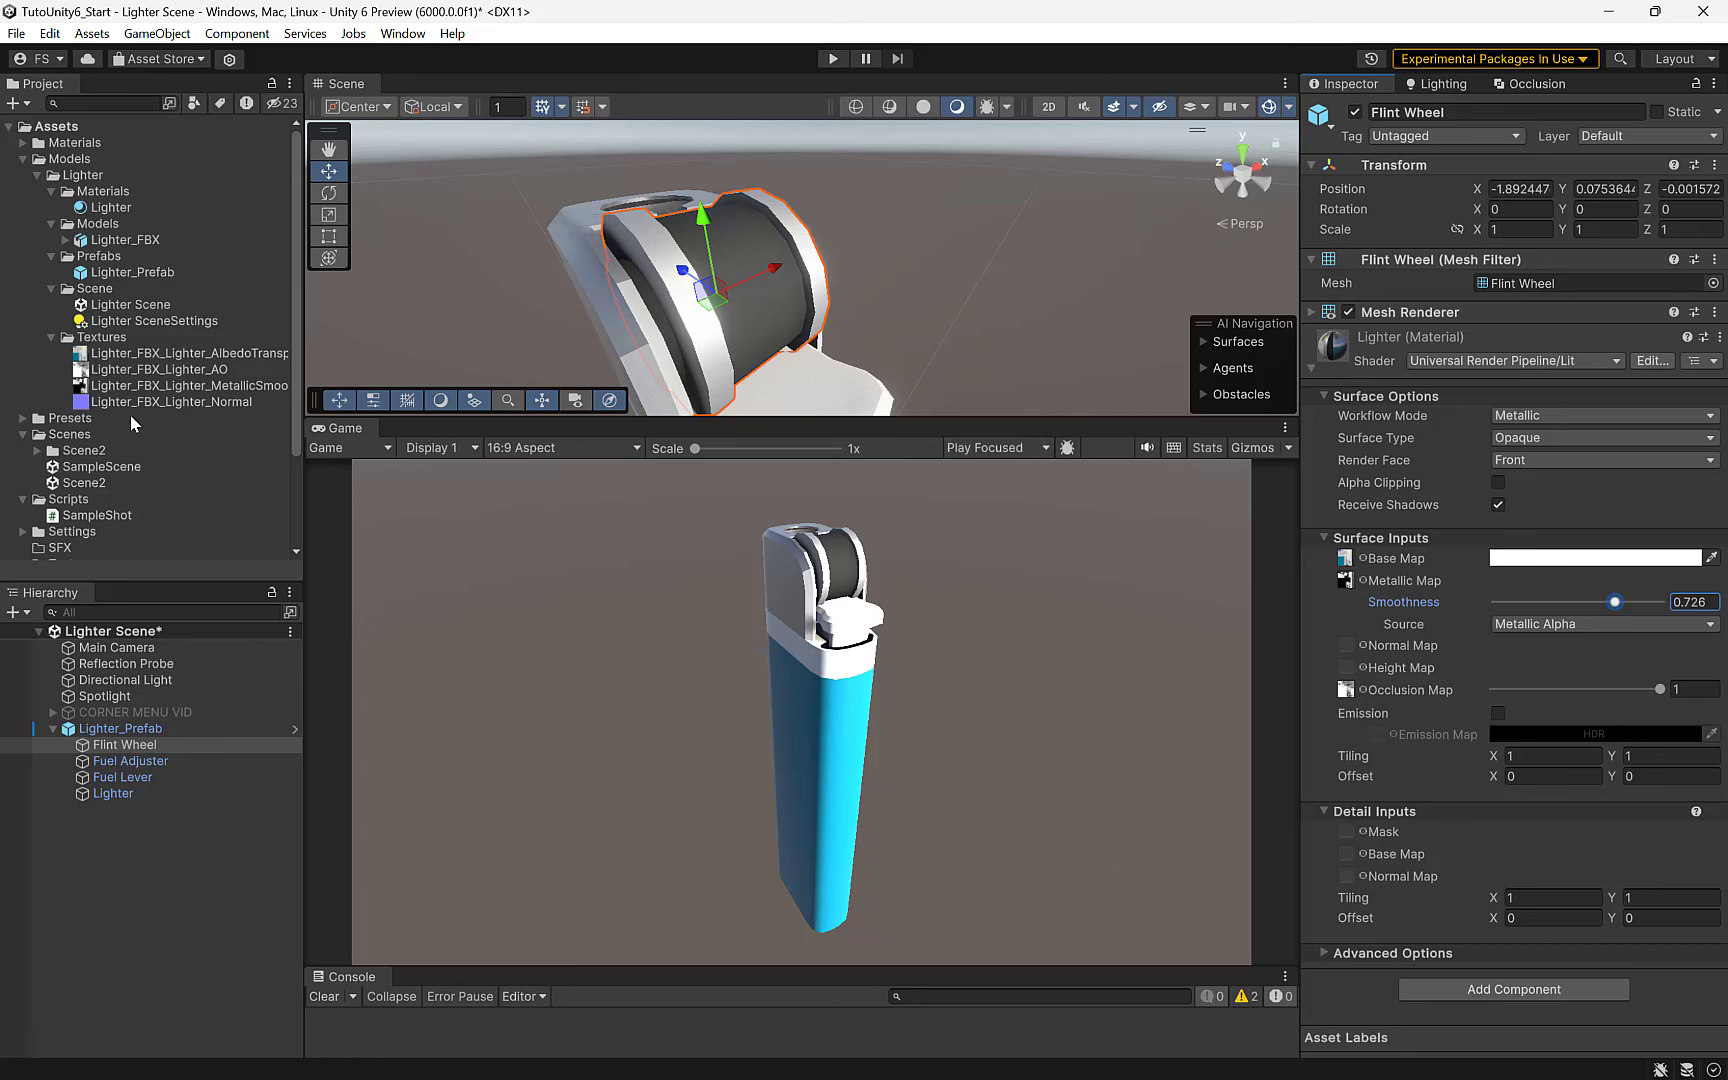
- Orbit and pan to view the lighter's front, then frame the Flint Wheel
mouse_move(345, 358)
left_mouse_down("alt")
mouse_move(162, 370)
mouse_move(1348, 650)
left_mouse_up("alt")
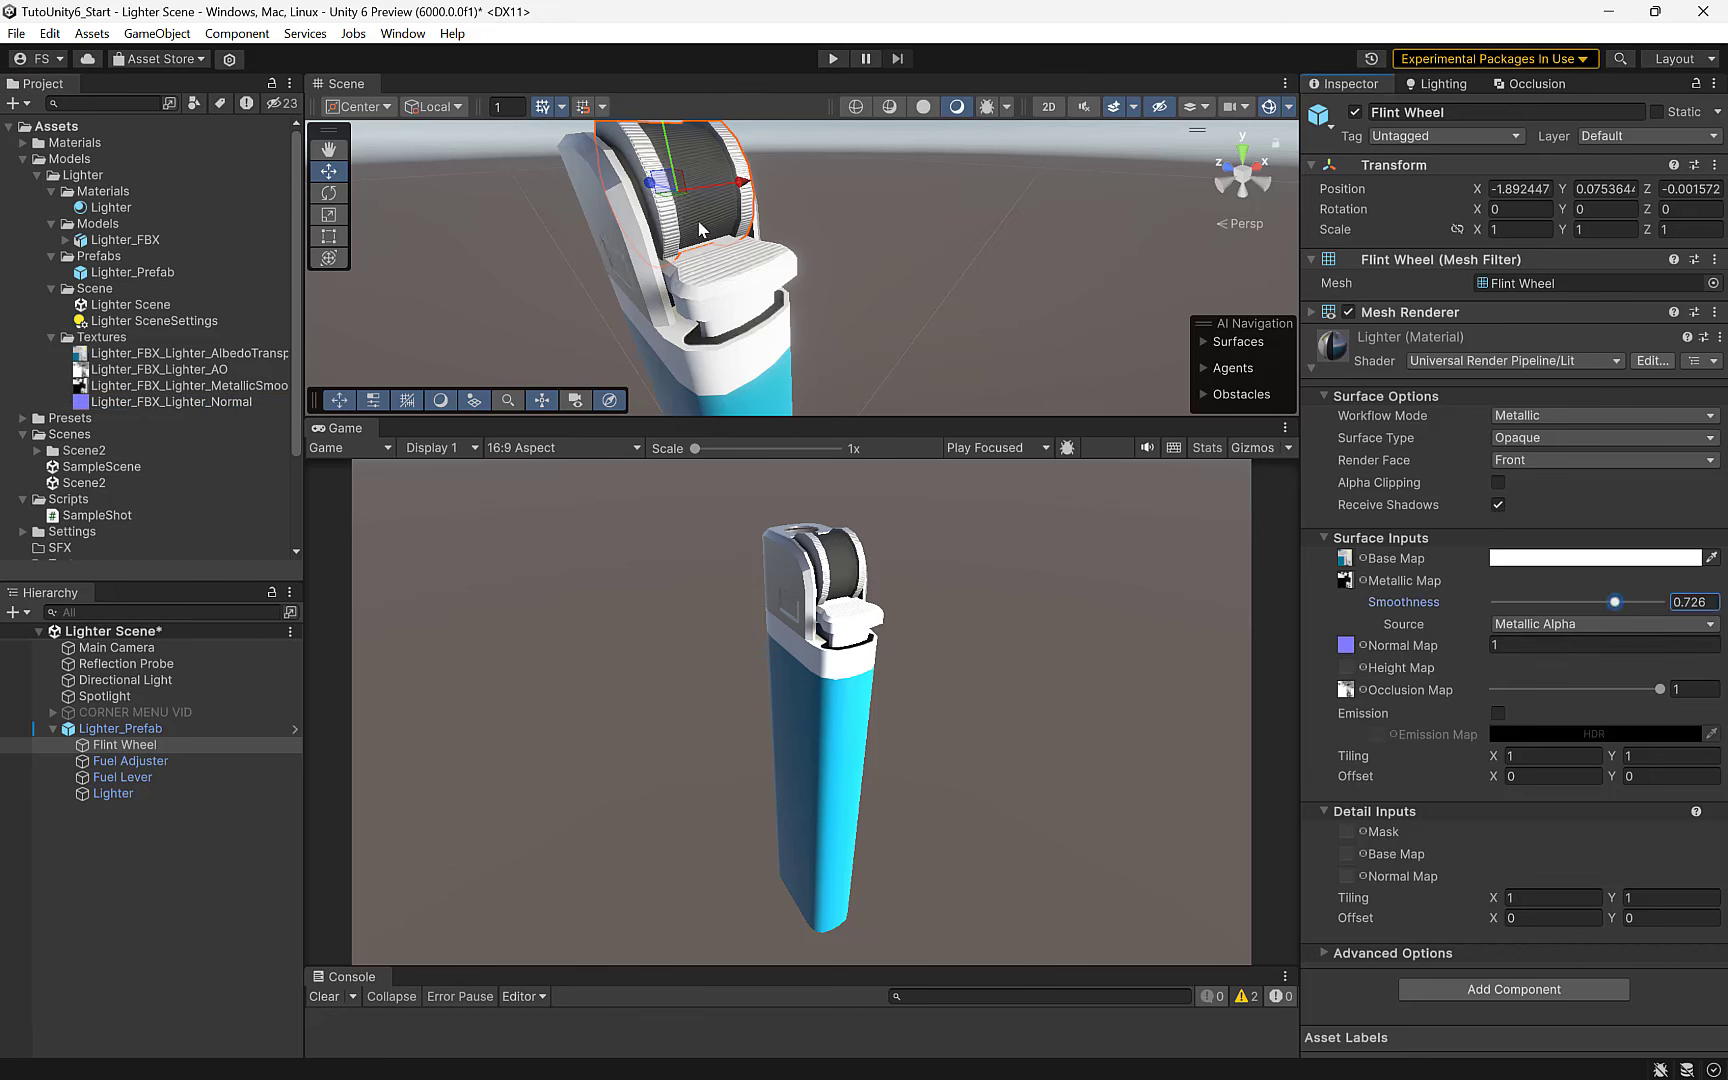
left_click_drag(700, 229, 697, 238, "alt")
middle_click_drag(697, 238, 845, 288)
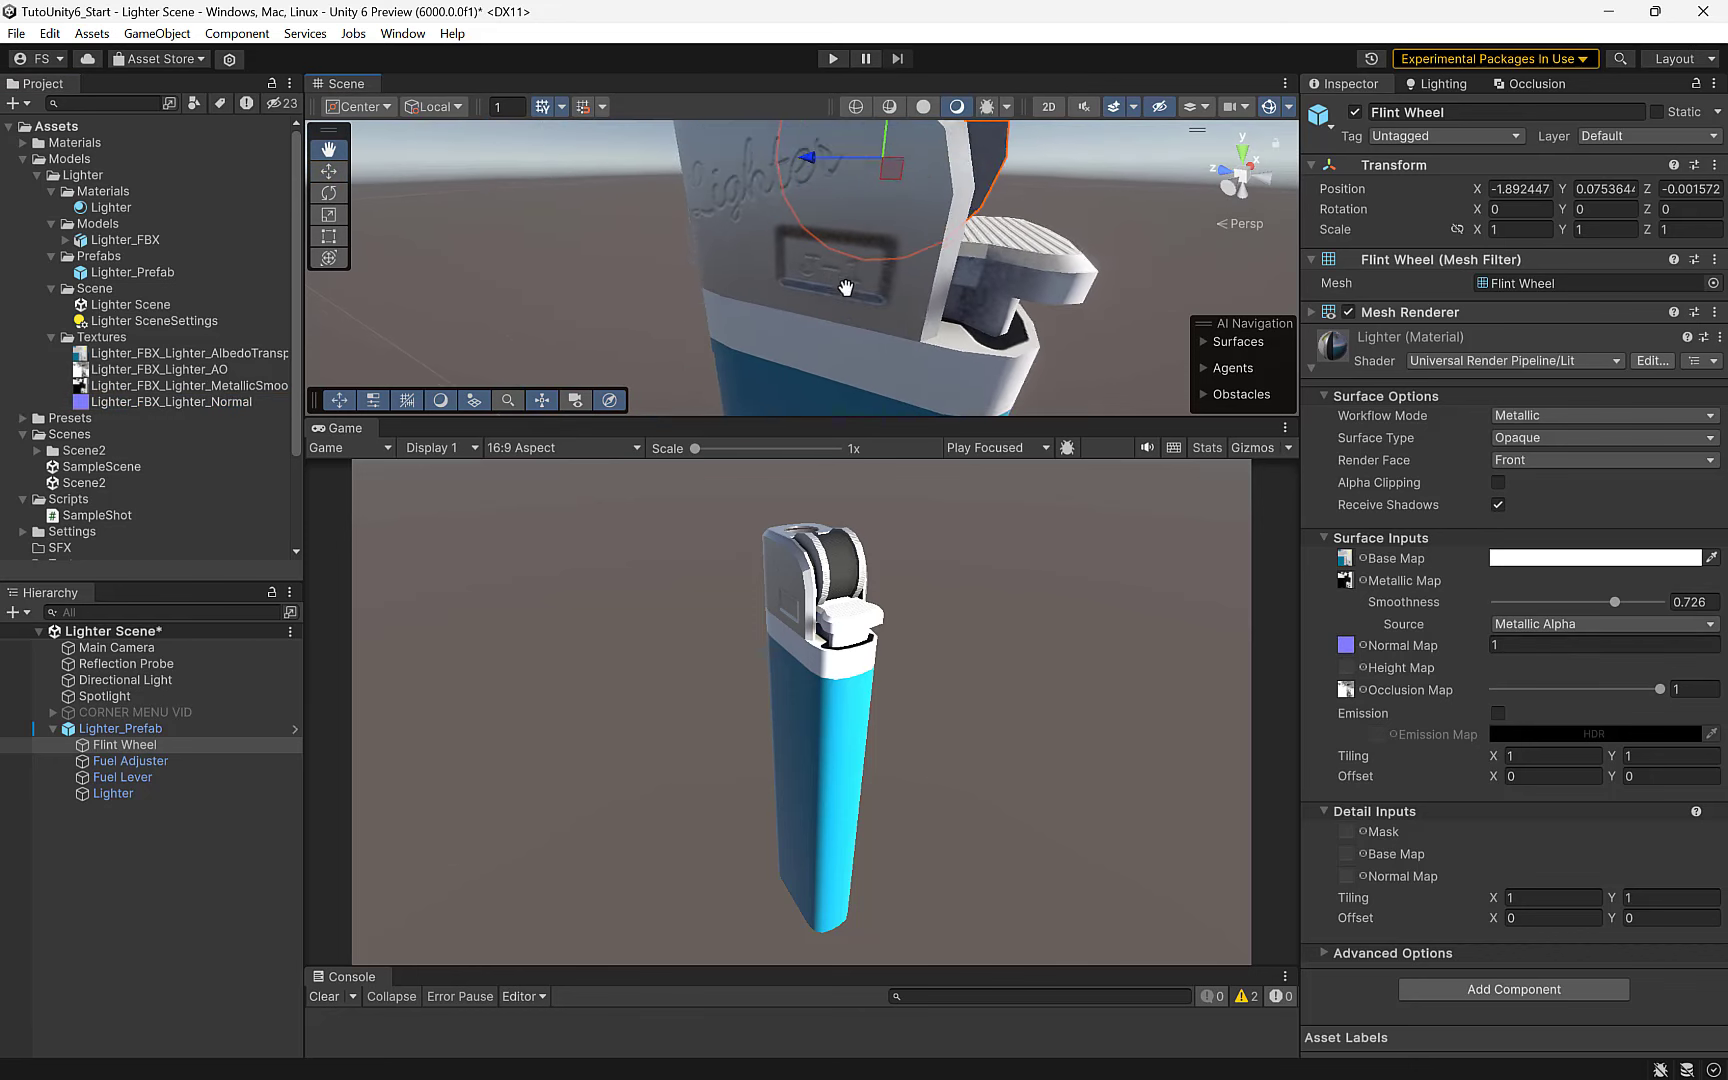
mouse_move(845, 288)
left_mouse_down("alt")
mouse_move(676, 243)
mouse_move(938, 251)
left_mouse_up("alt")
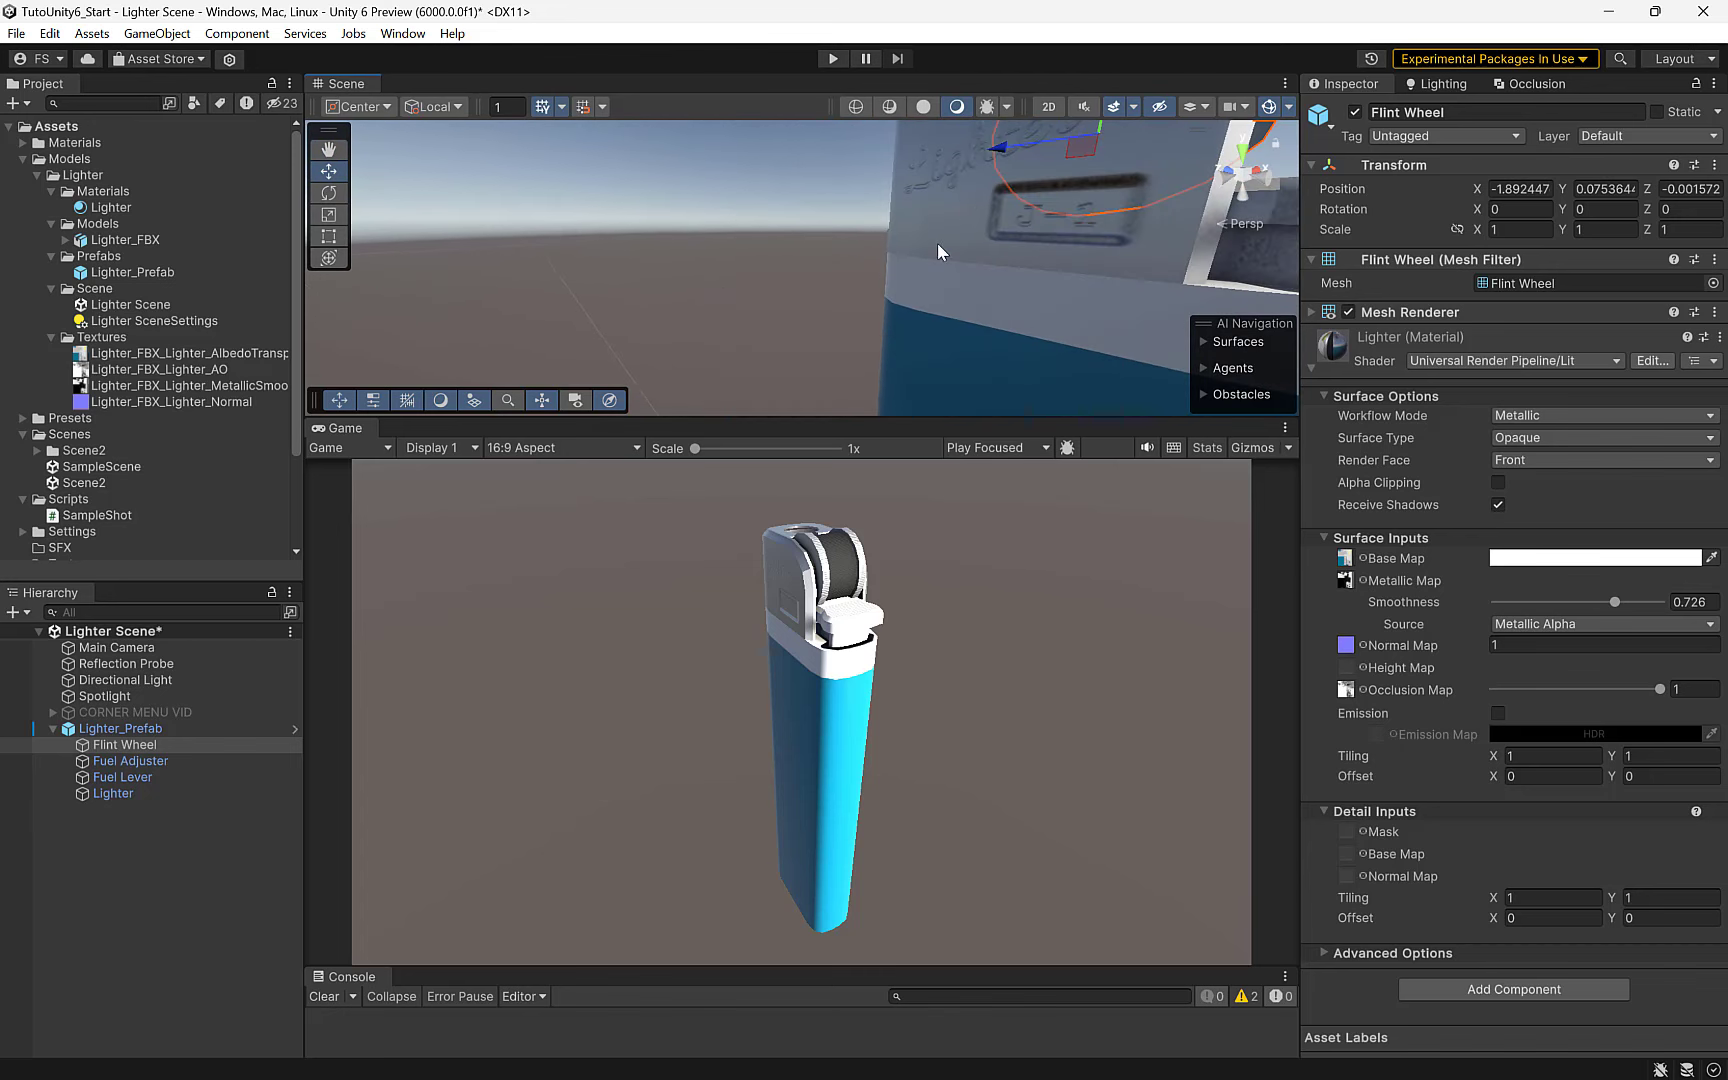
key("f")
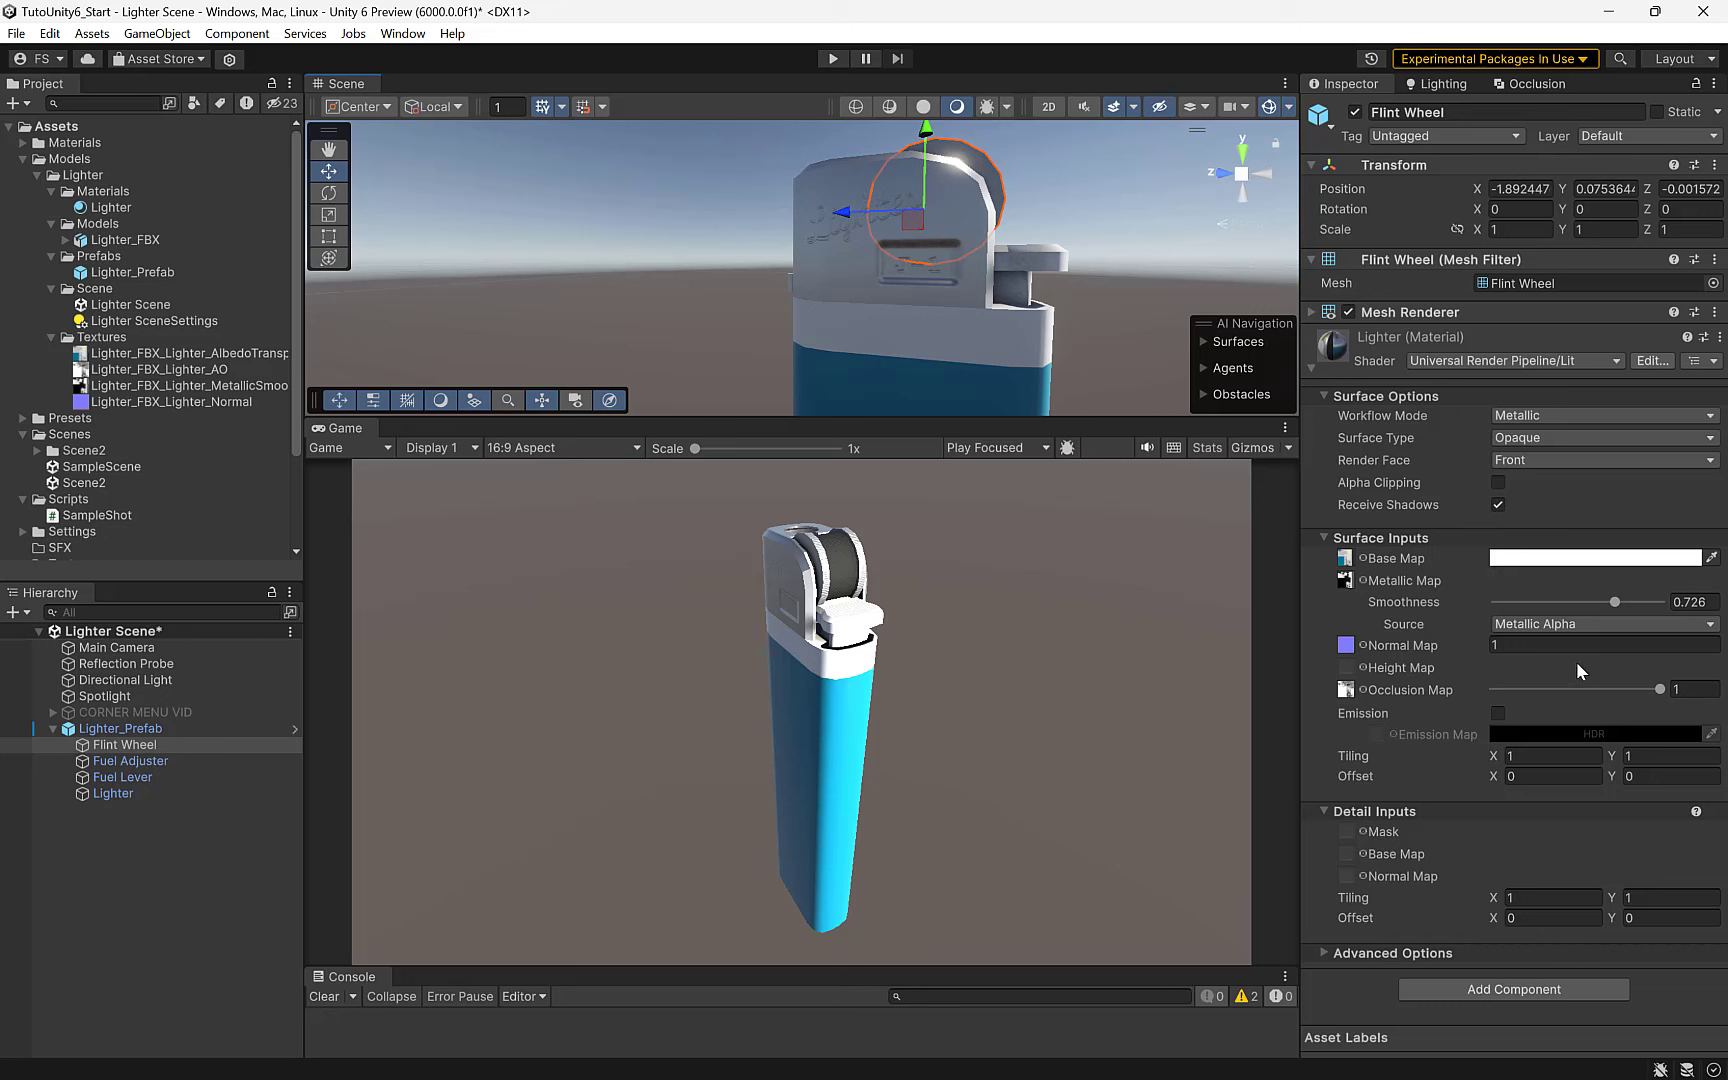
- Set the Normal Map strength to 0 then back to 1, deselect, and zoom out
left_click(1578, 645)
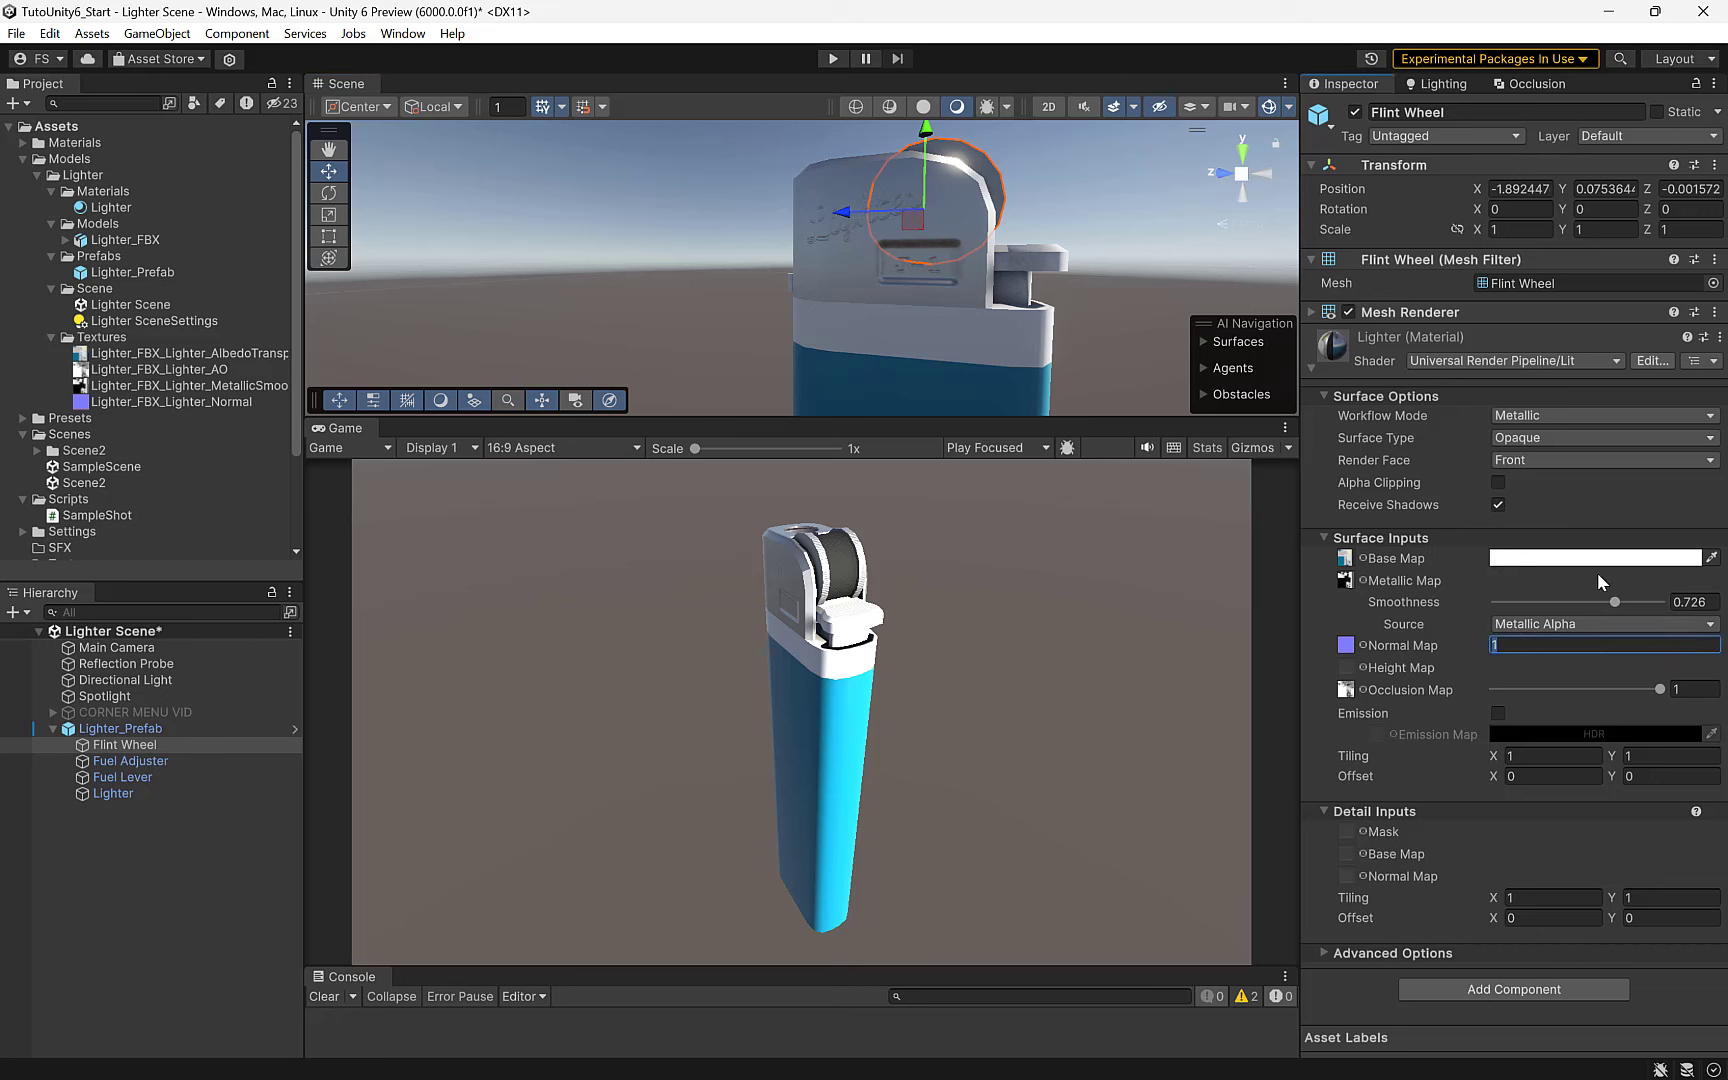
type("0")
type("1")
left_click(603, 317)
mouse_move(880, 305)
middle_mouse_down()
mouse_move(520, 219)
mouse_move(740, 265)
mouse_move(763, 357)
mouse_move(664, 325)
middle_mouse_up()
scroll(751, 286, "up", 5)
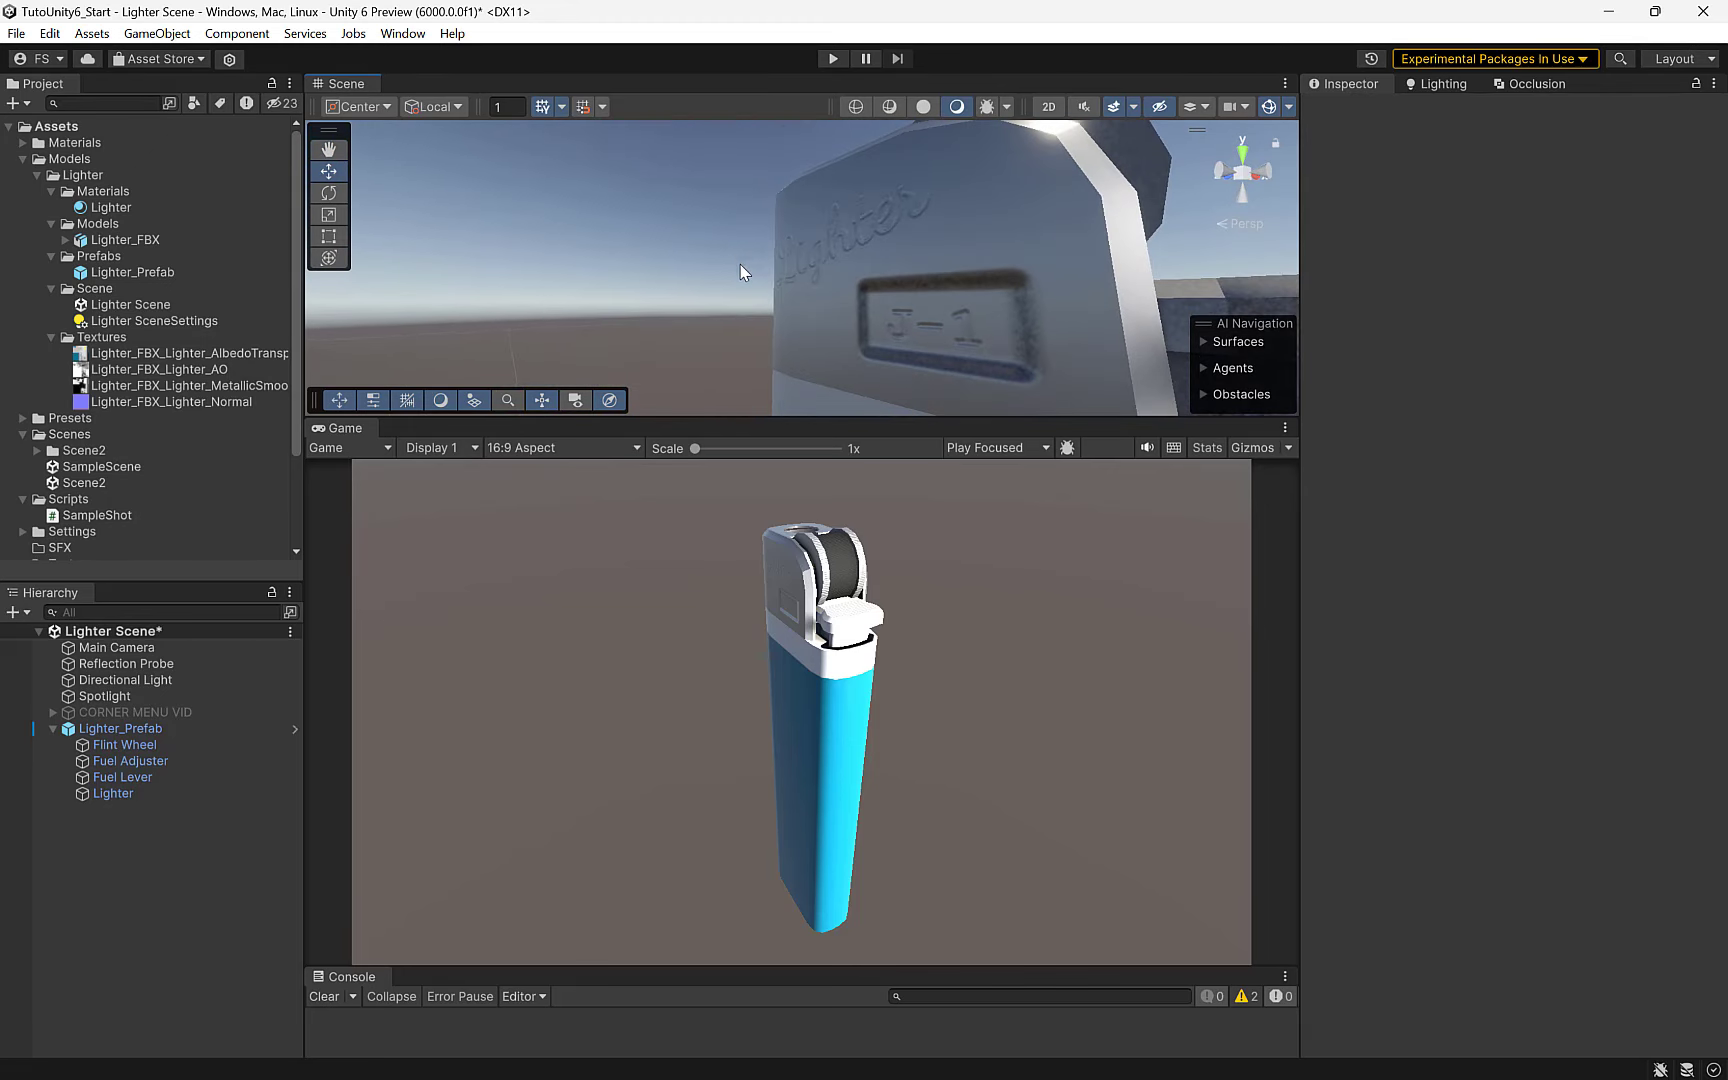
scroll(747, 269, "down", 3)
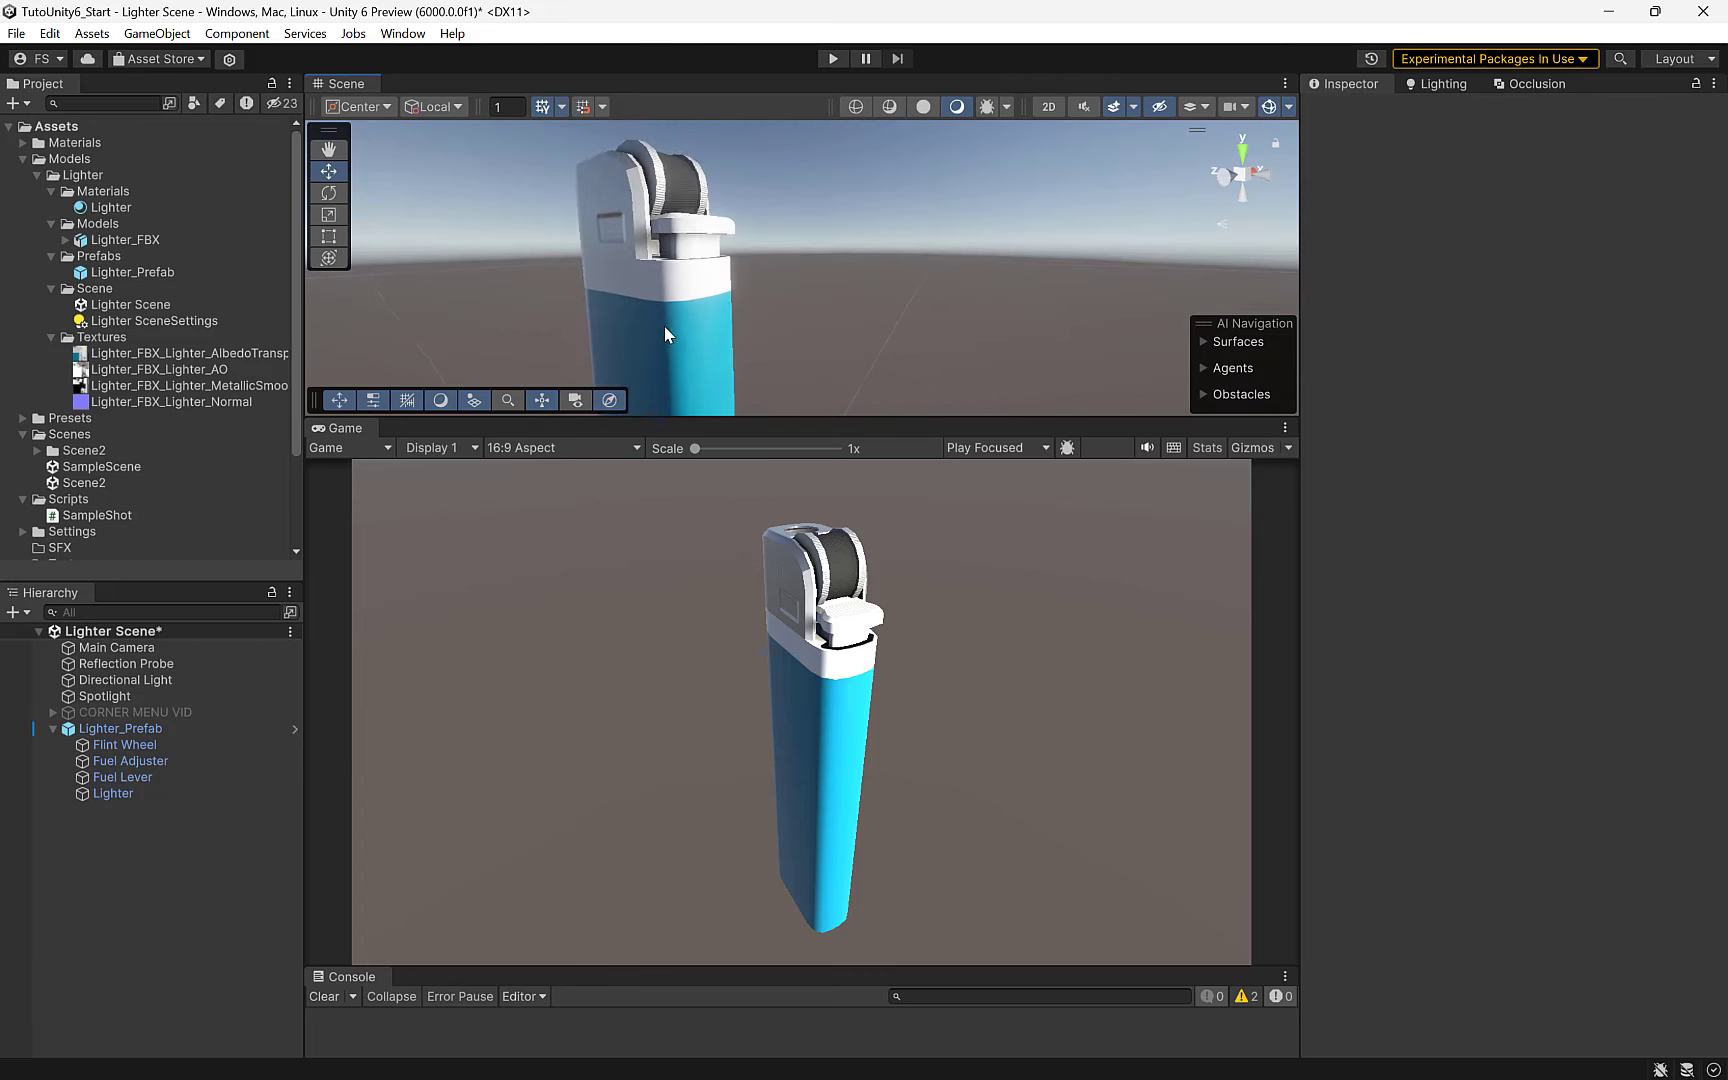
- Add a Plane via GameObject > 3D Object and drag it down to the lighter's base
scroll(666, 323, "down", 6)
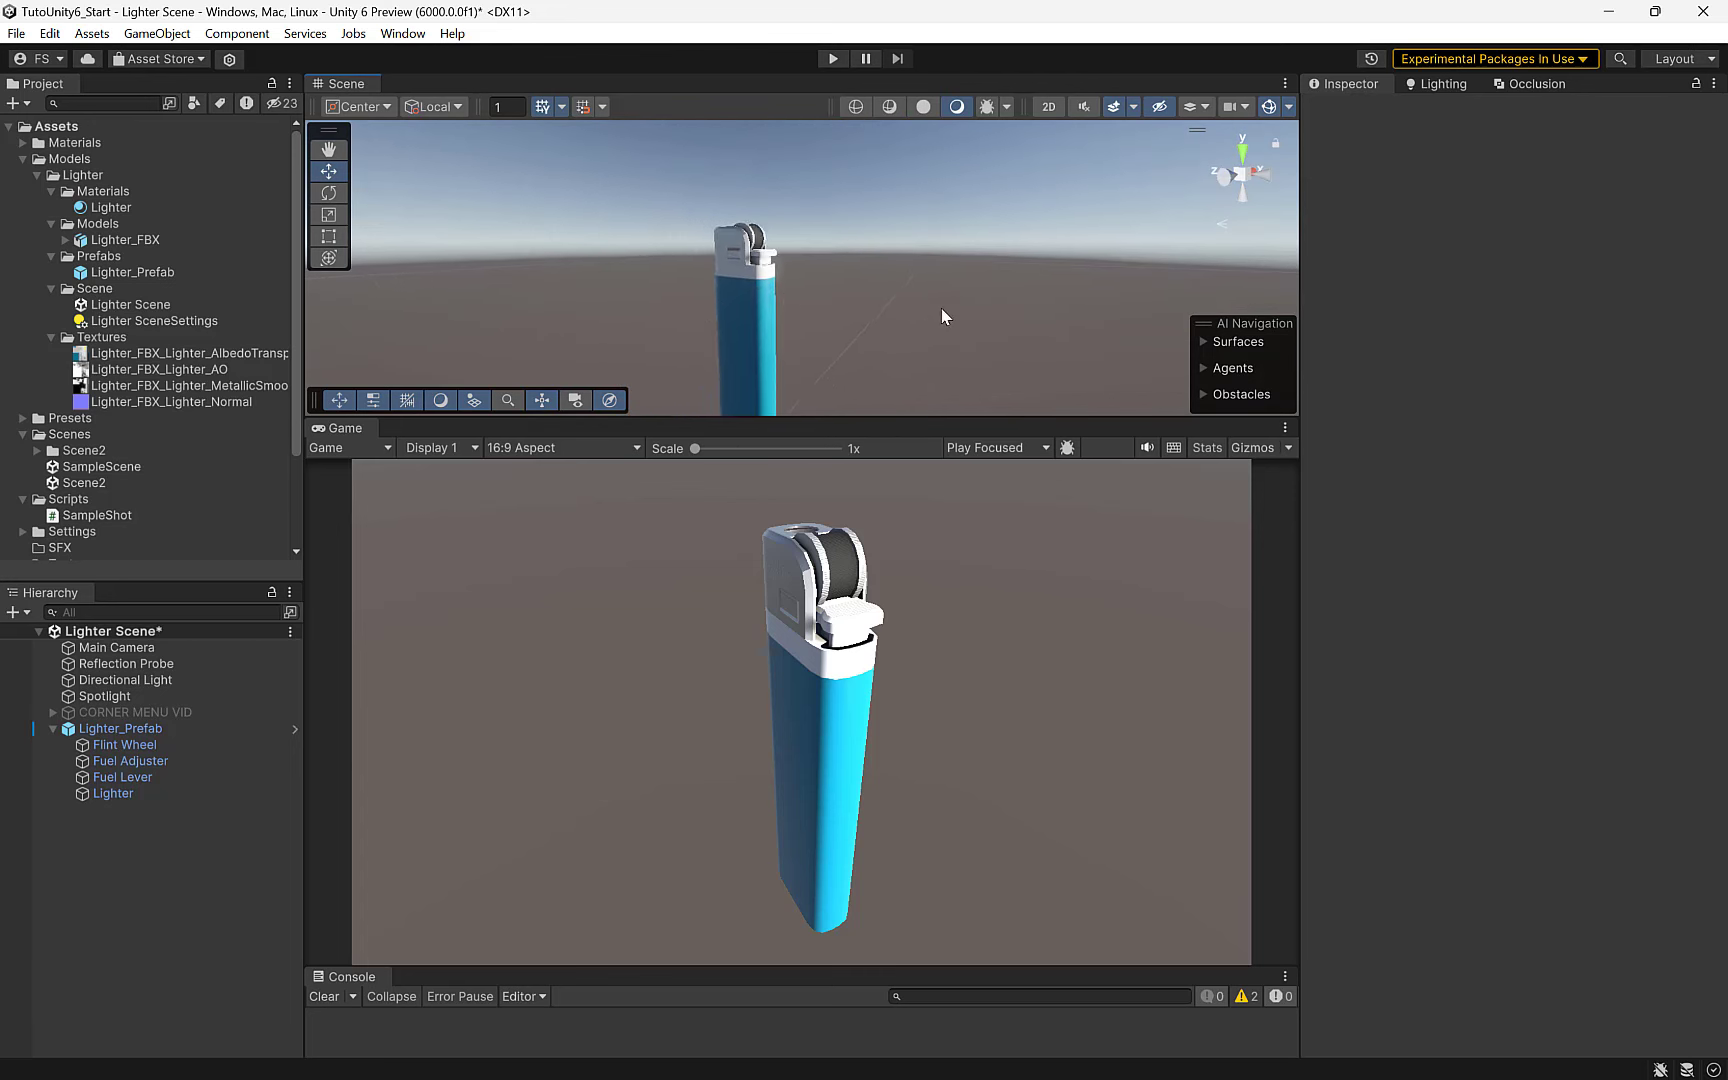
left_click_drag(941, 308, 819, 338, "alt")
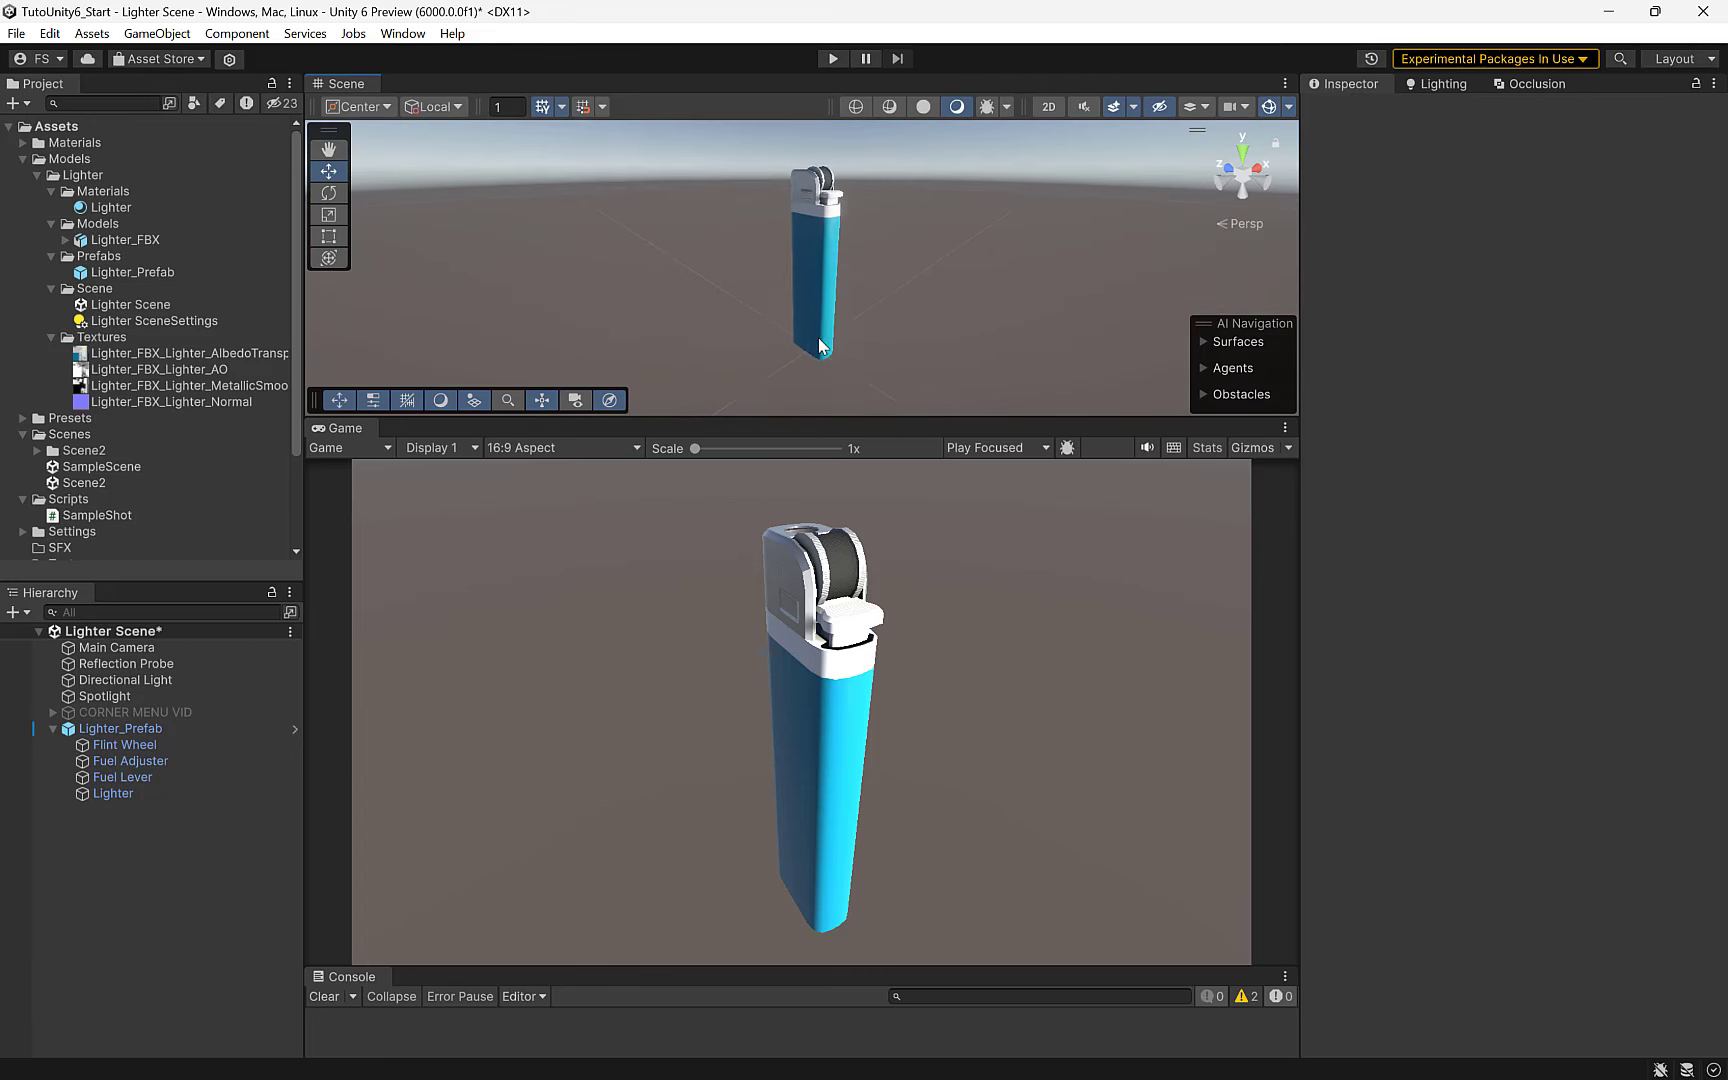
left_click(167, 38)
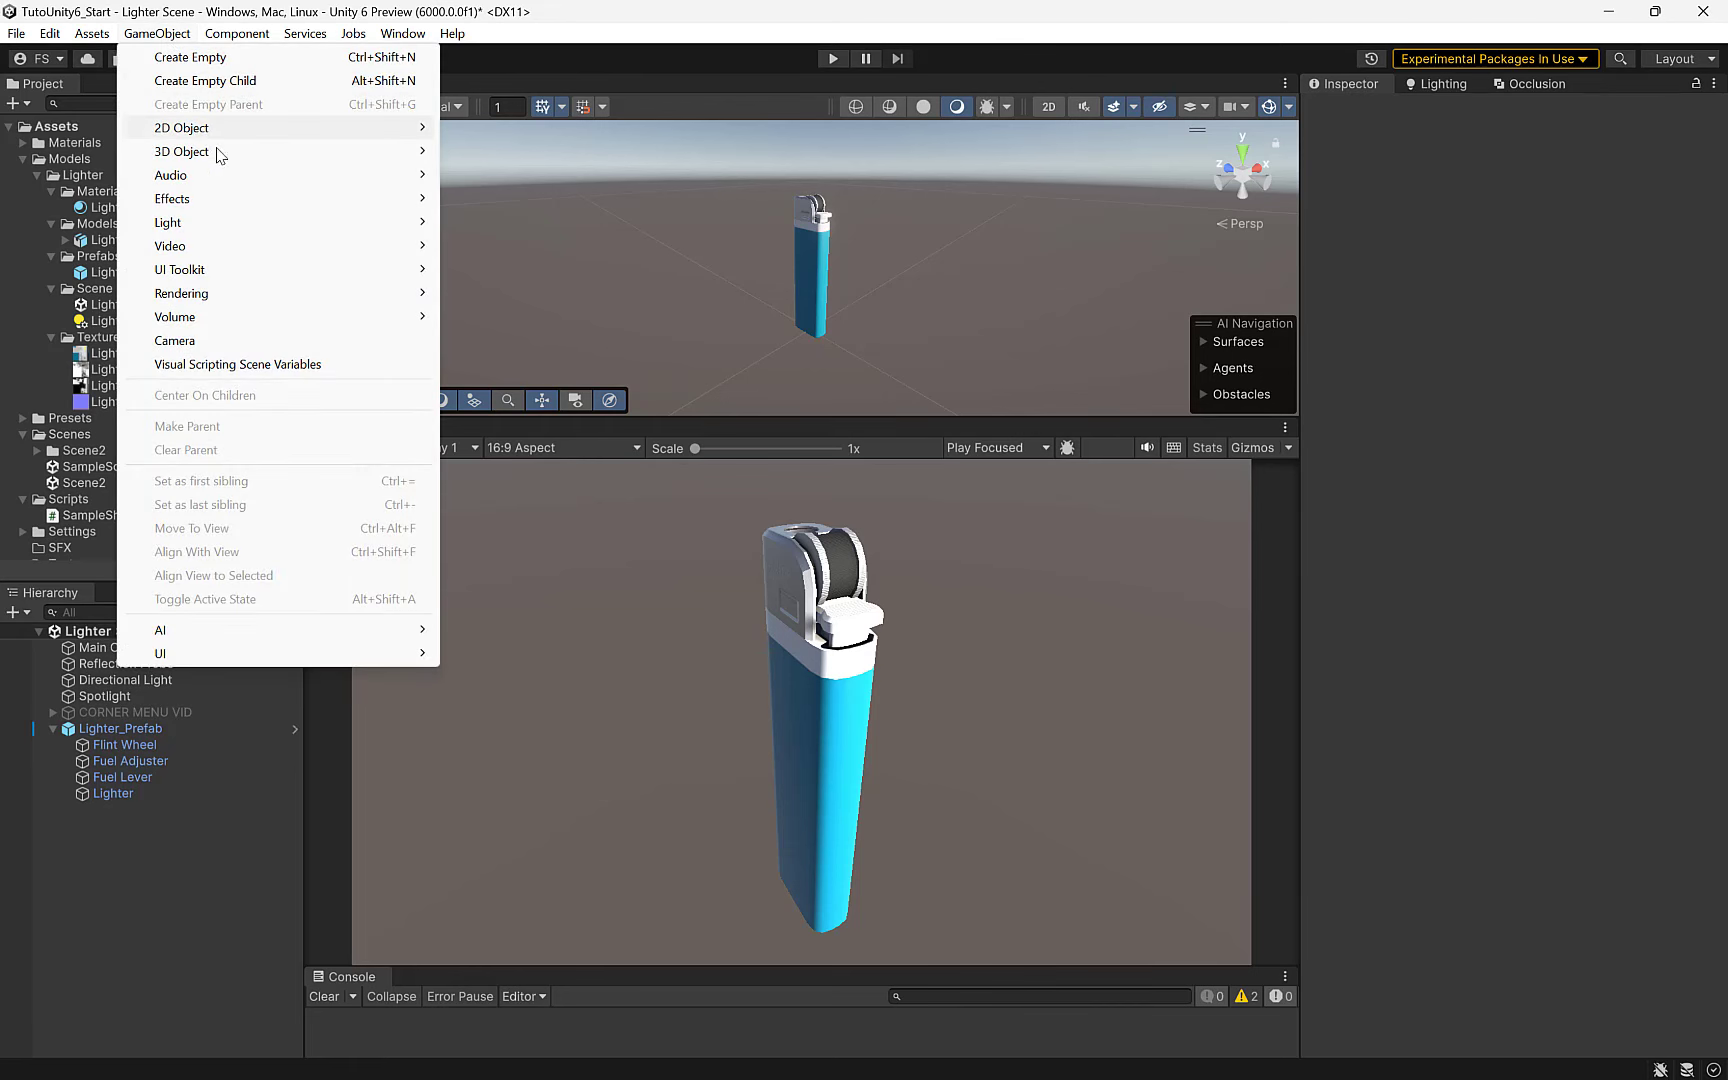
mouse_move(205, 155)
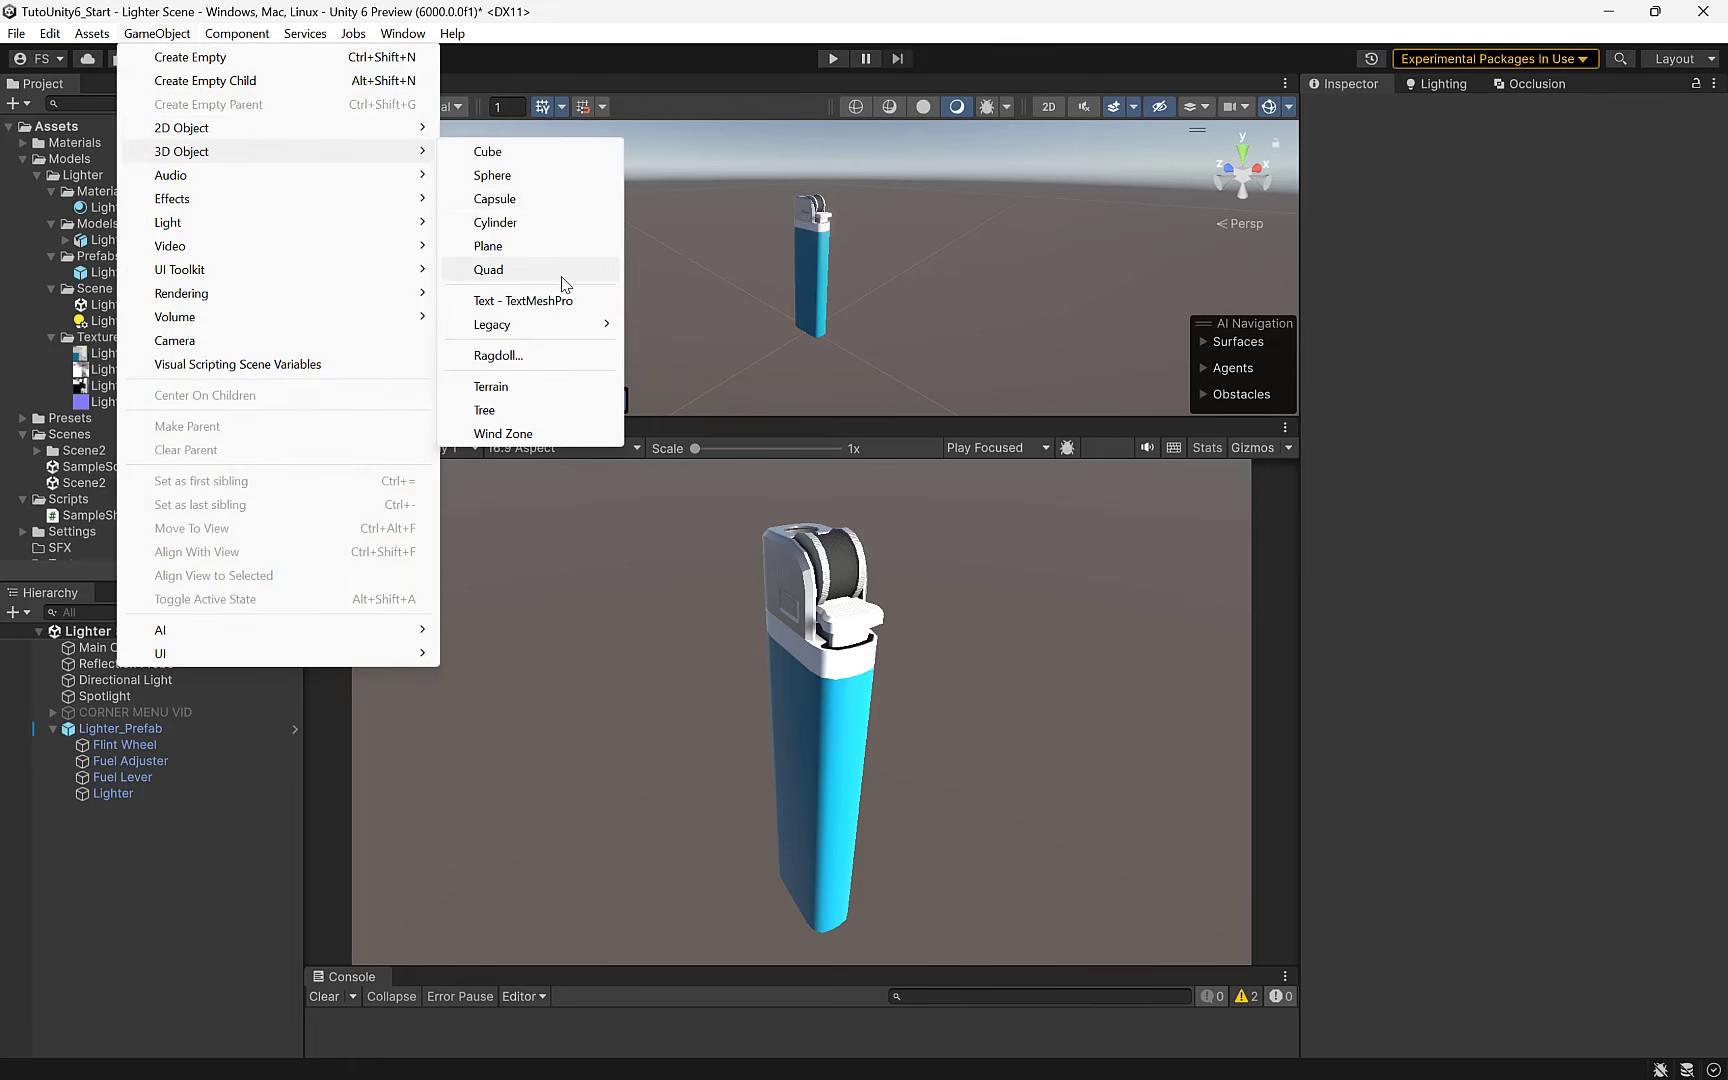
left_click(532, 247)
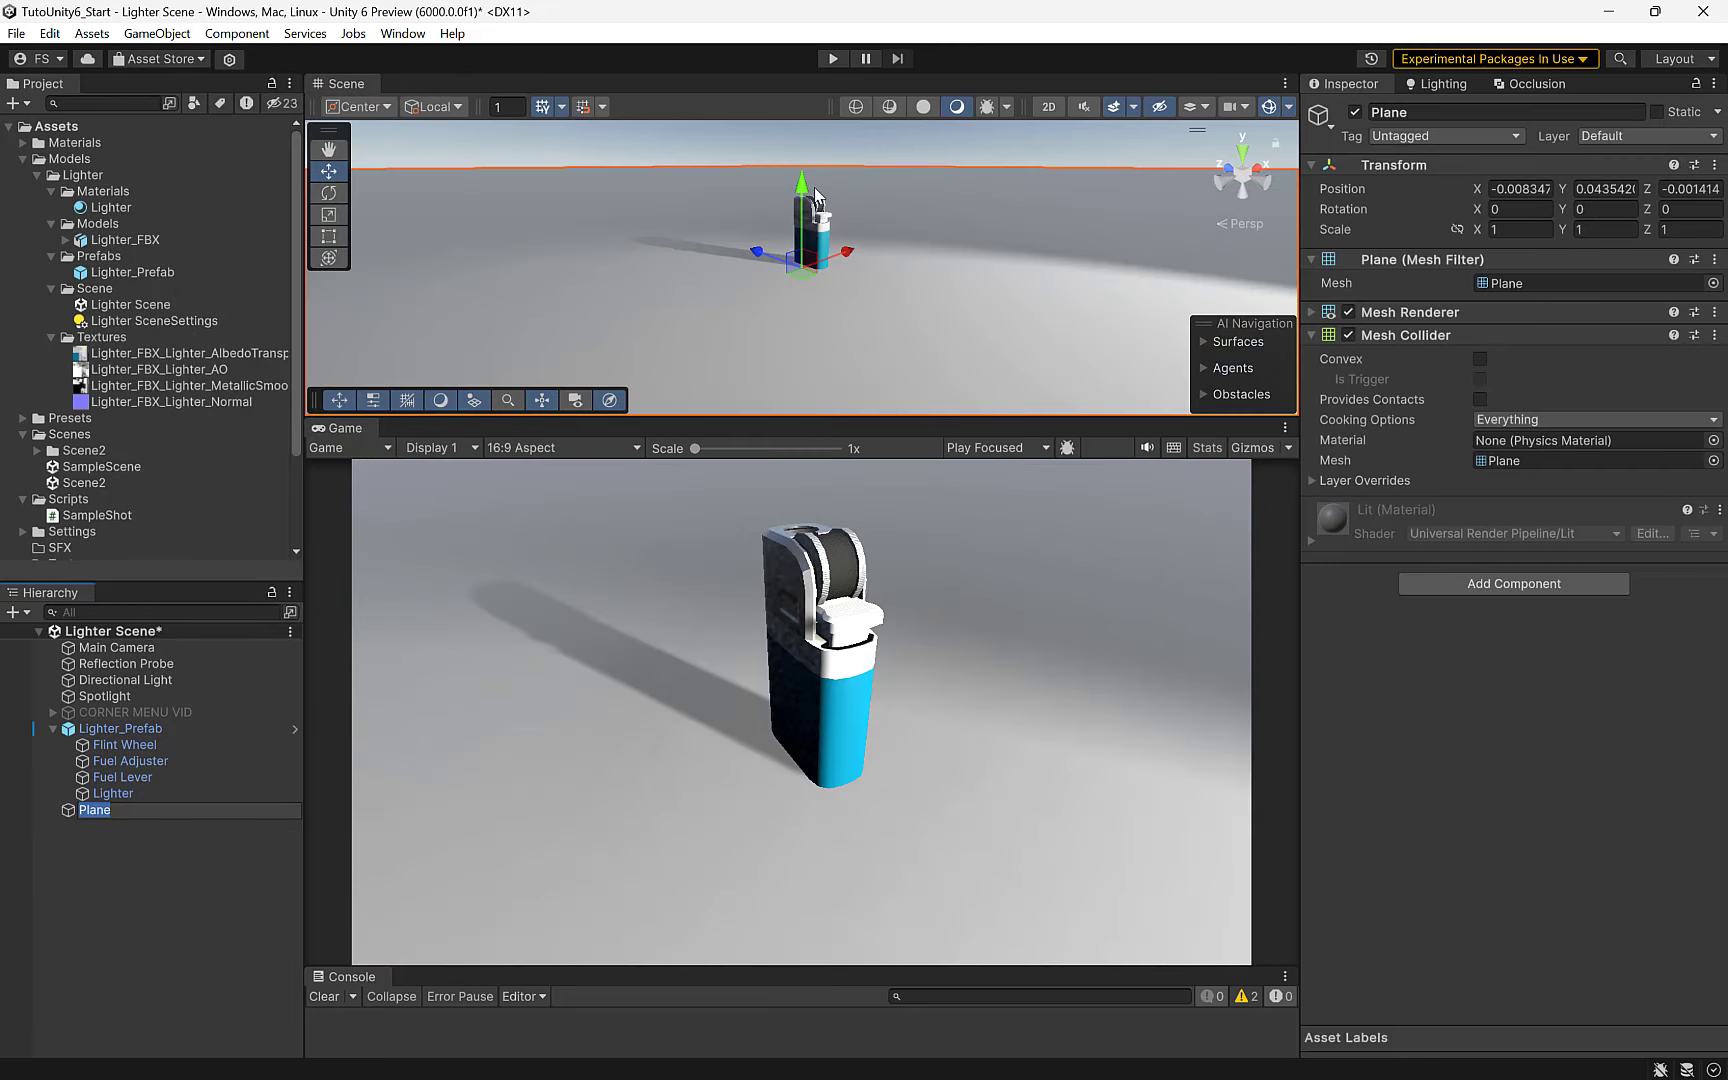
left_click_drag(814, 188, 805, 264)
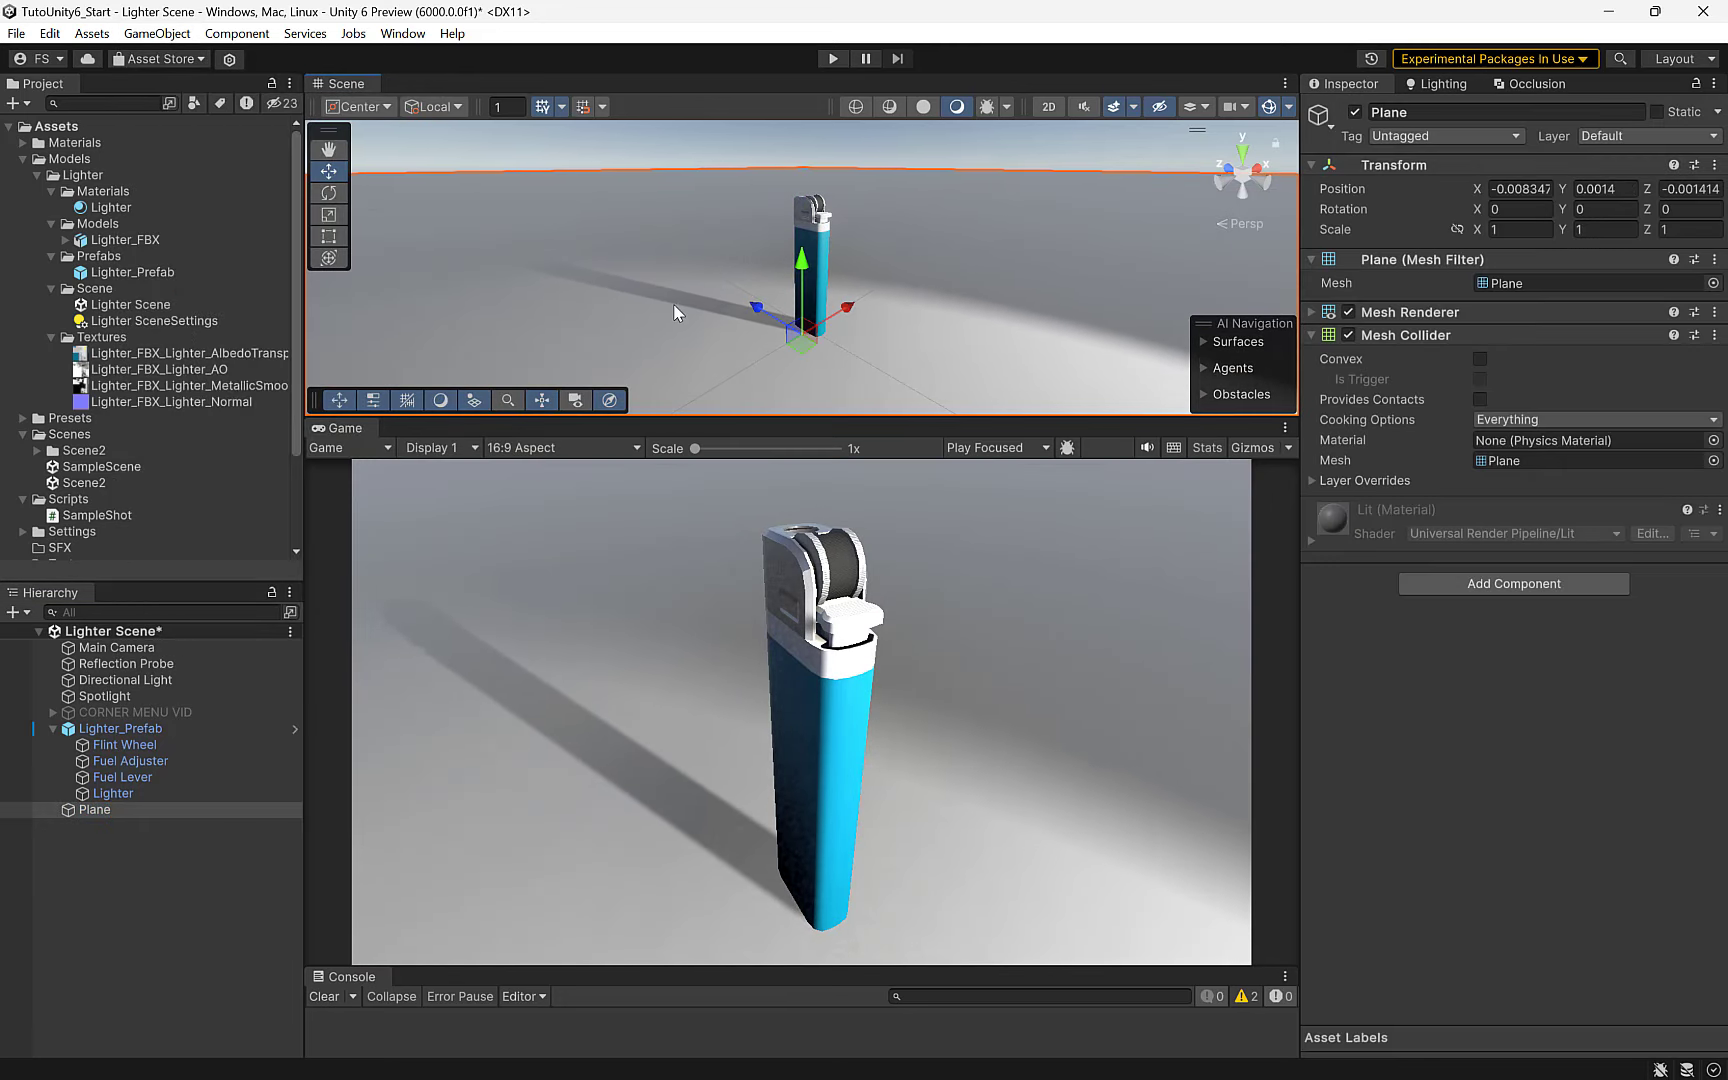
left_click(24, 157)
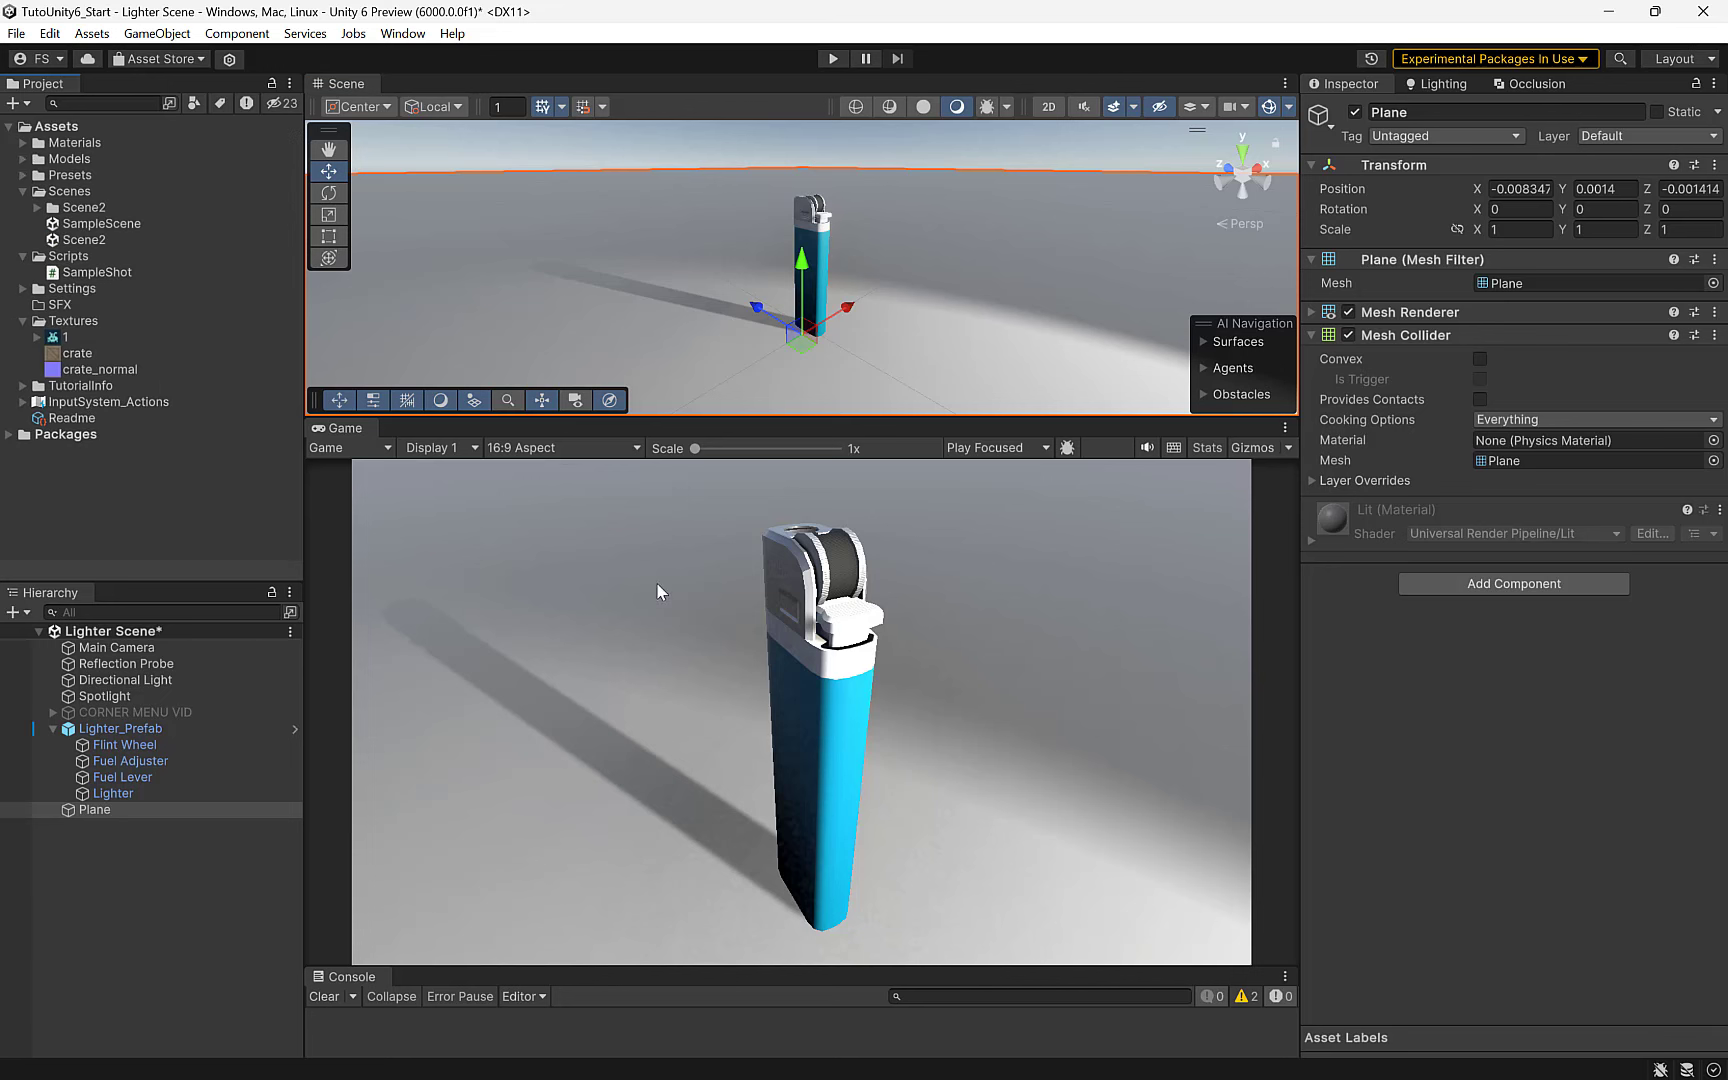
key("alt+Tab")
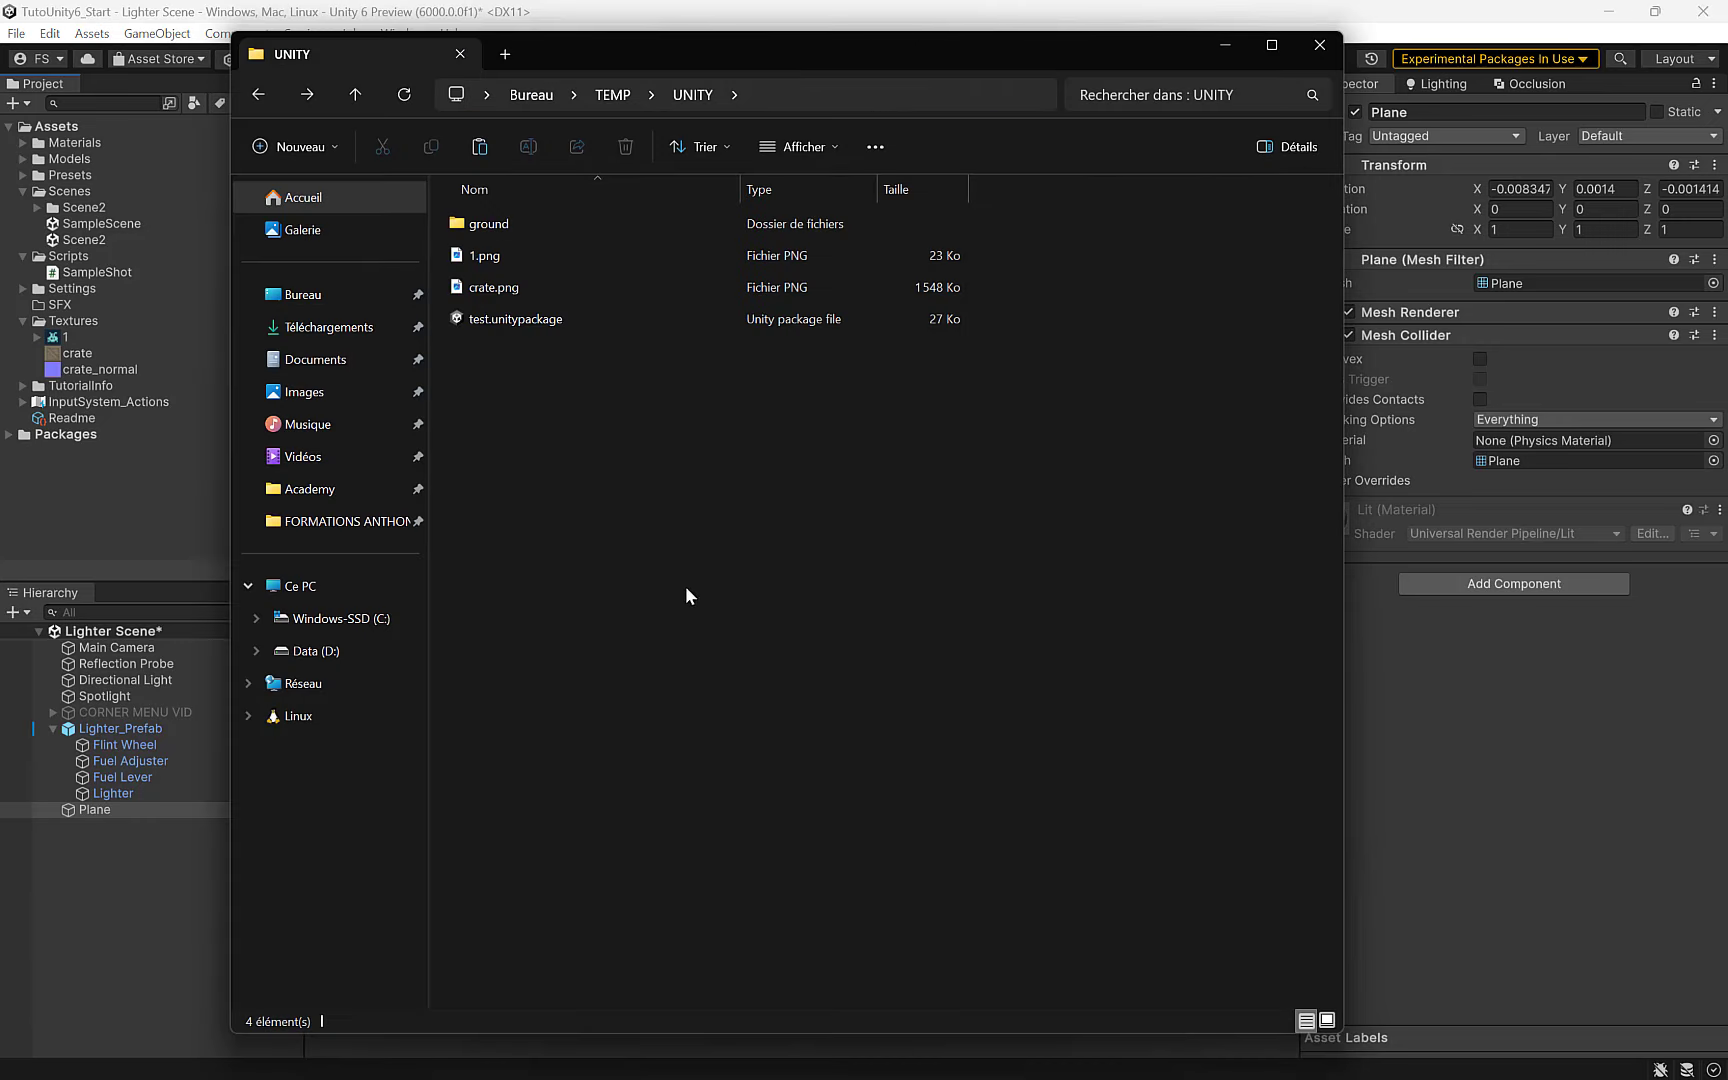
- Import the Ground068 ground folder into Assets/Textures and drag its Color map onto the plane
mouse_move(495, 228)
left_mouse_down()
mouse_move(652, 540)
mouse_move(69, 320)
left_mouse_up()
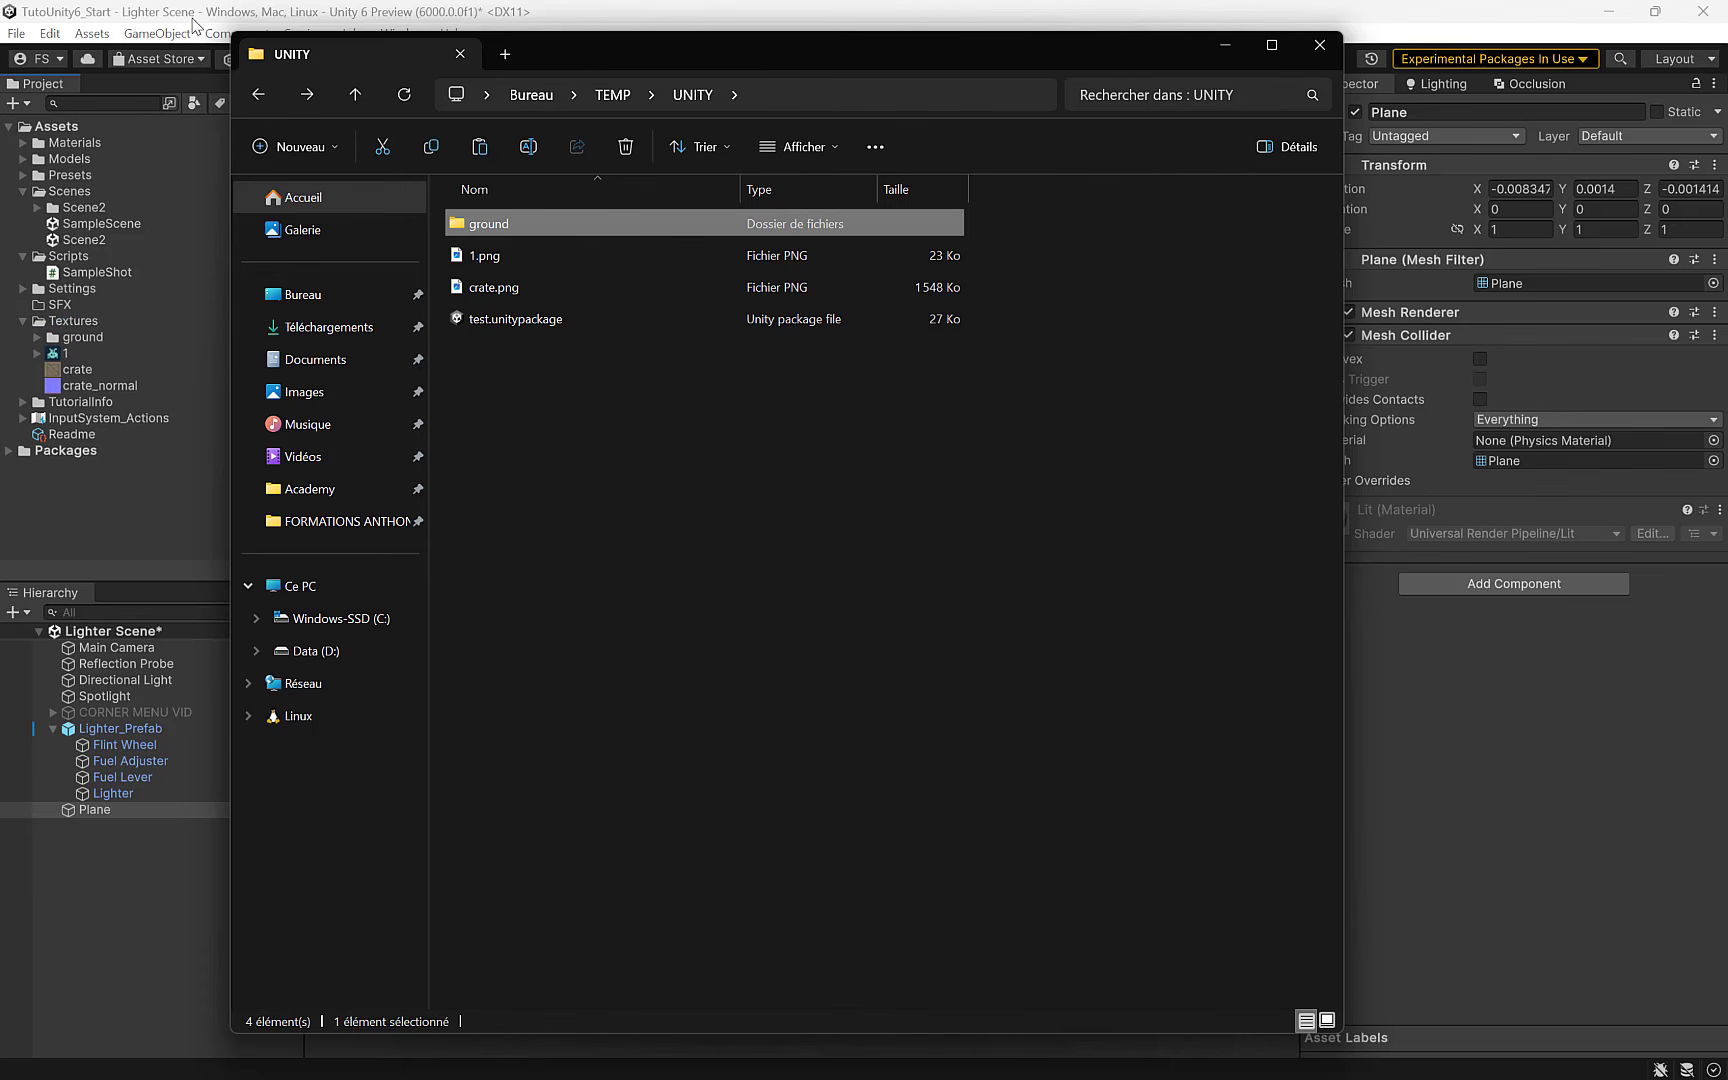
left_click(195, 25)
left_click(40, 340)
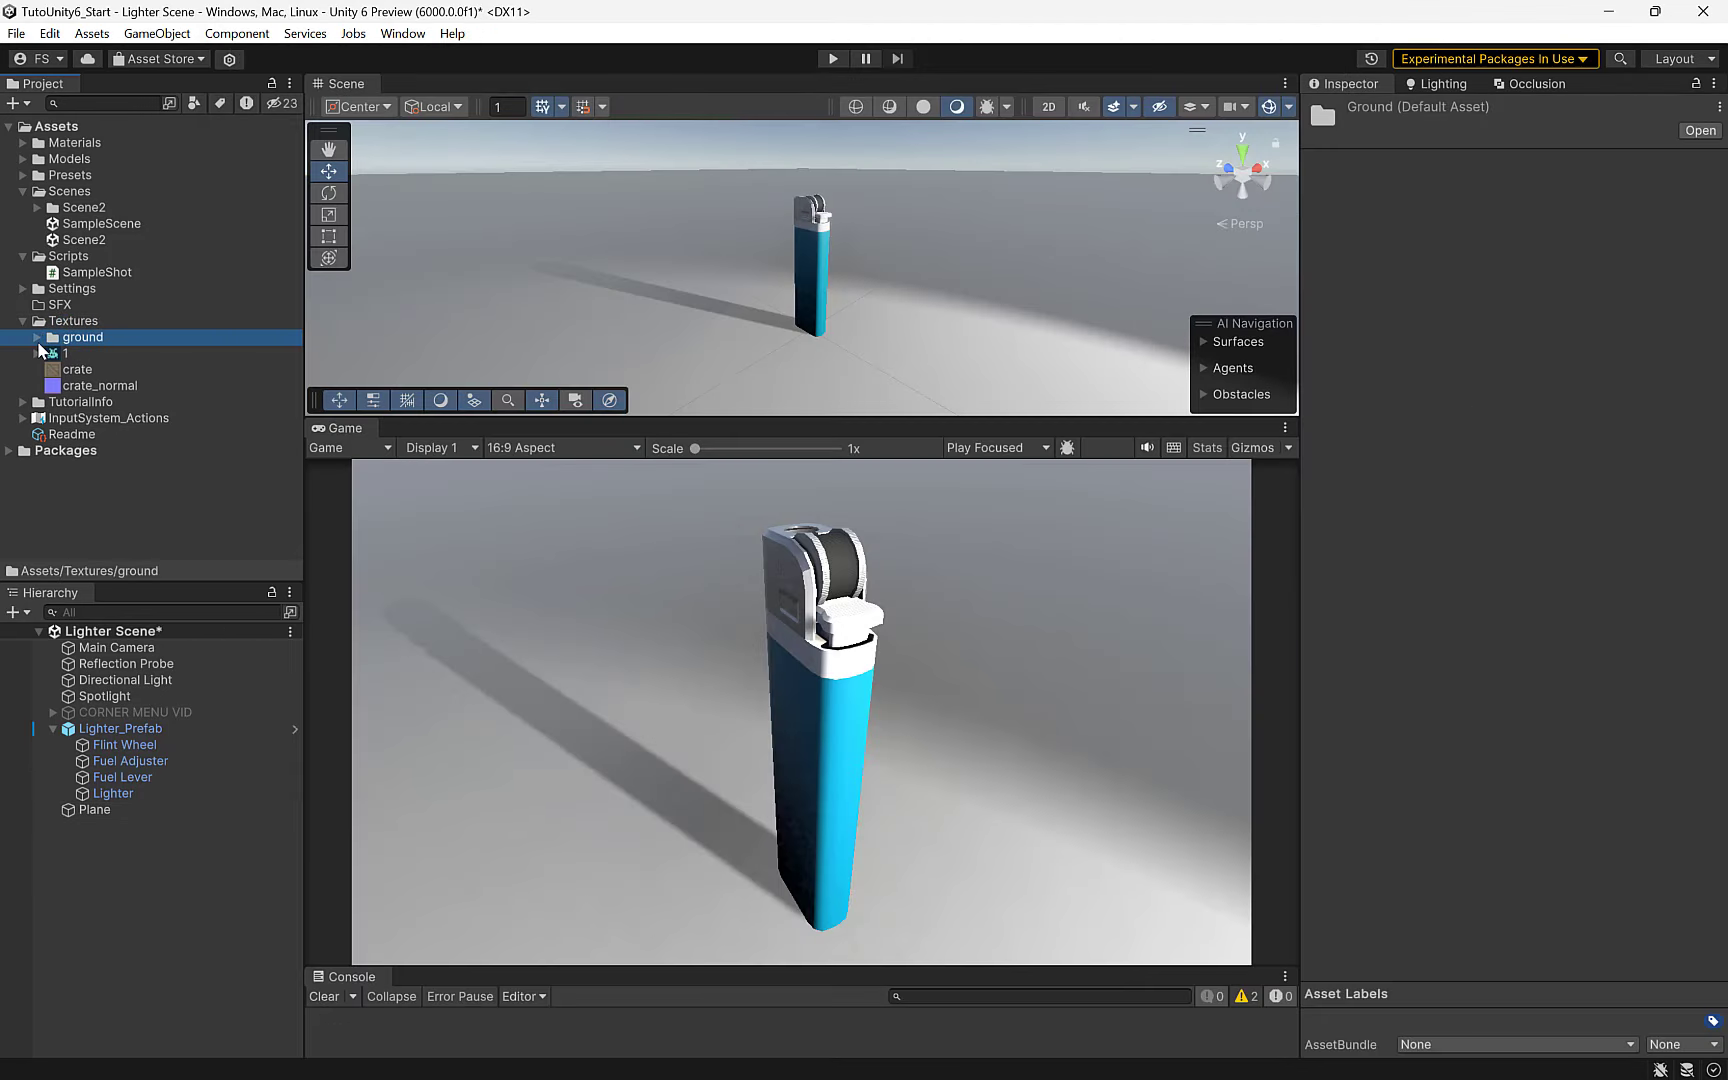
left_click(37, 338)
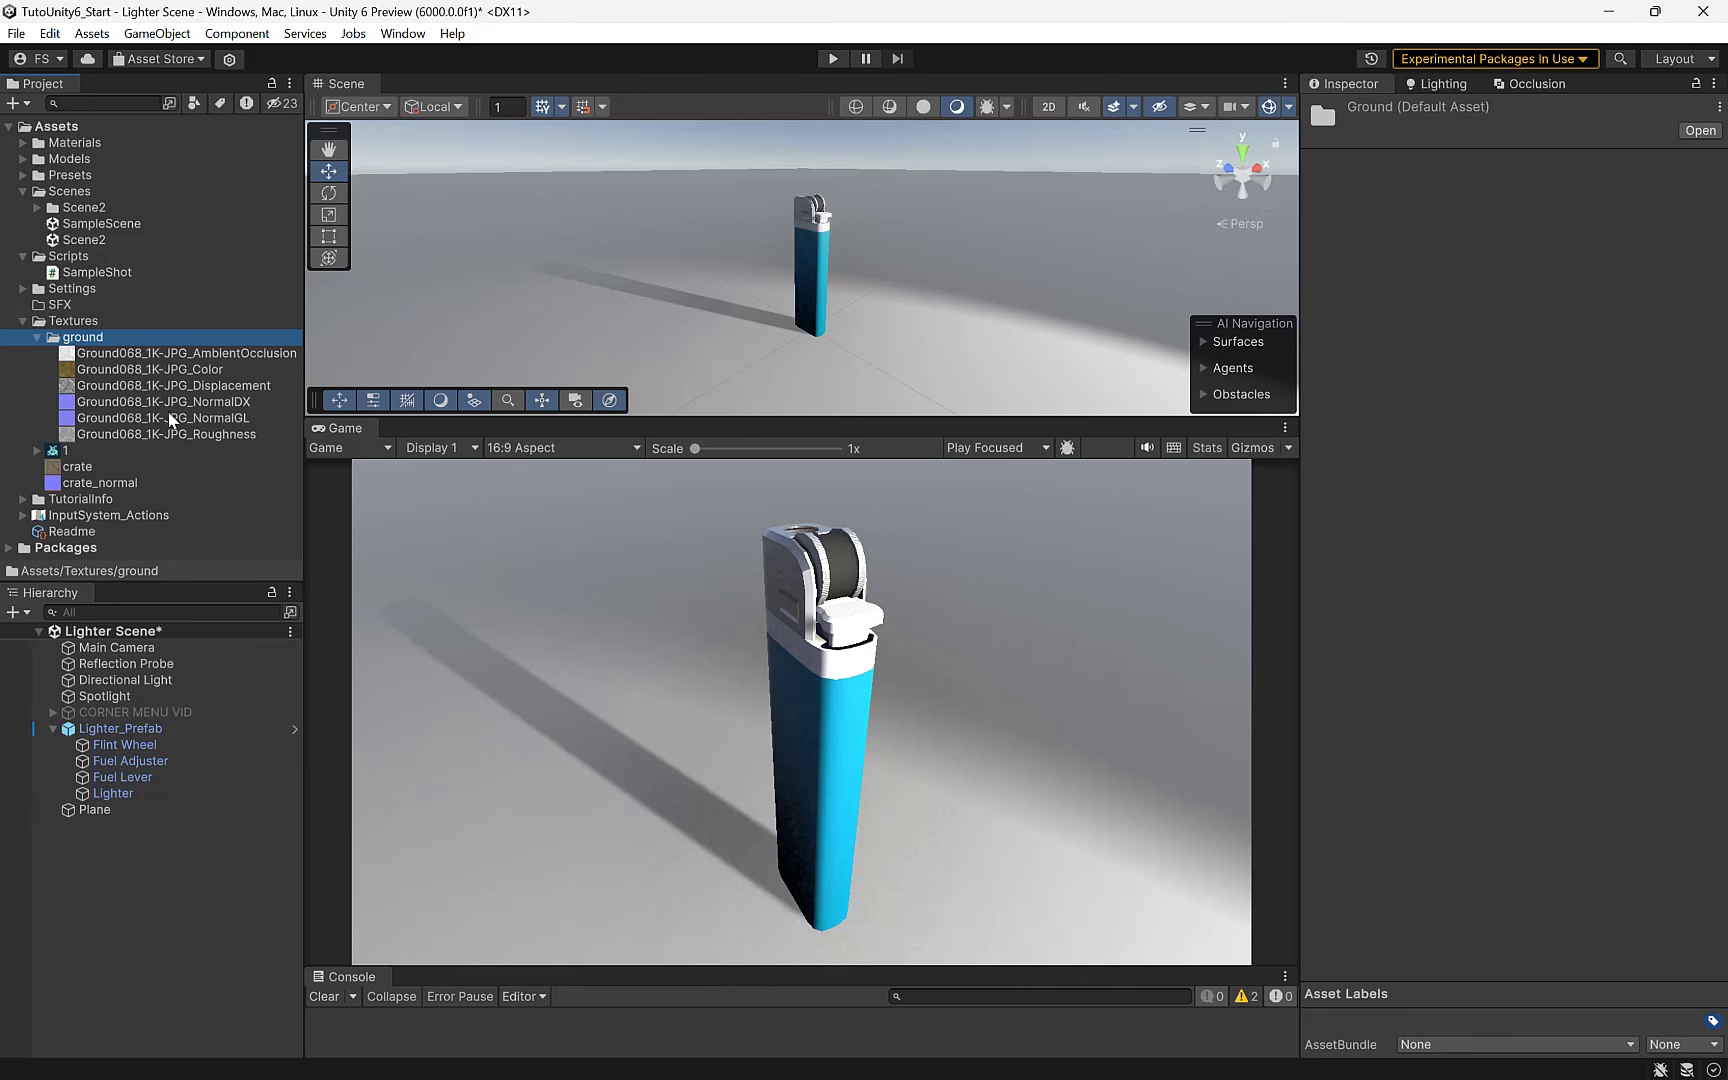
left_click_drag(124, 375, 625, 342)
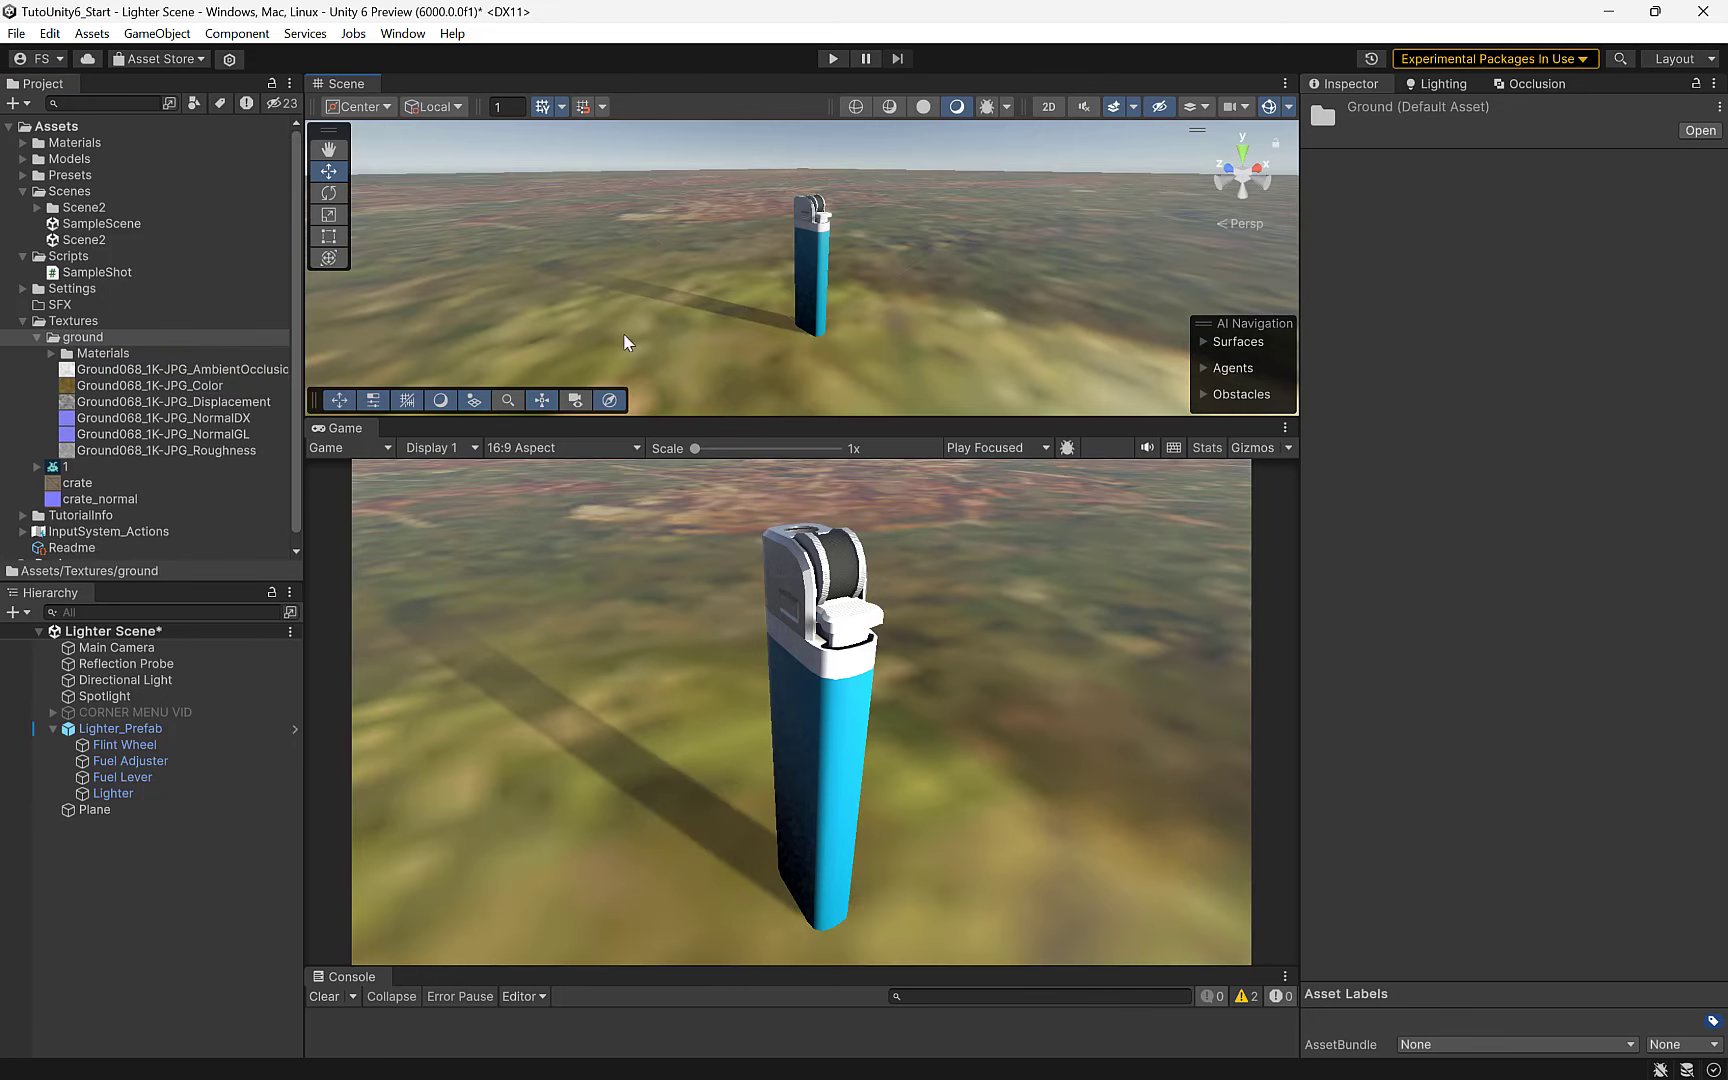
- Select the textured plane and scale it uniformly down to 0.045406
right_click_drag(625, 342, 832, 327)
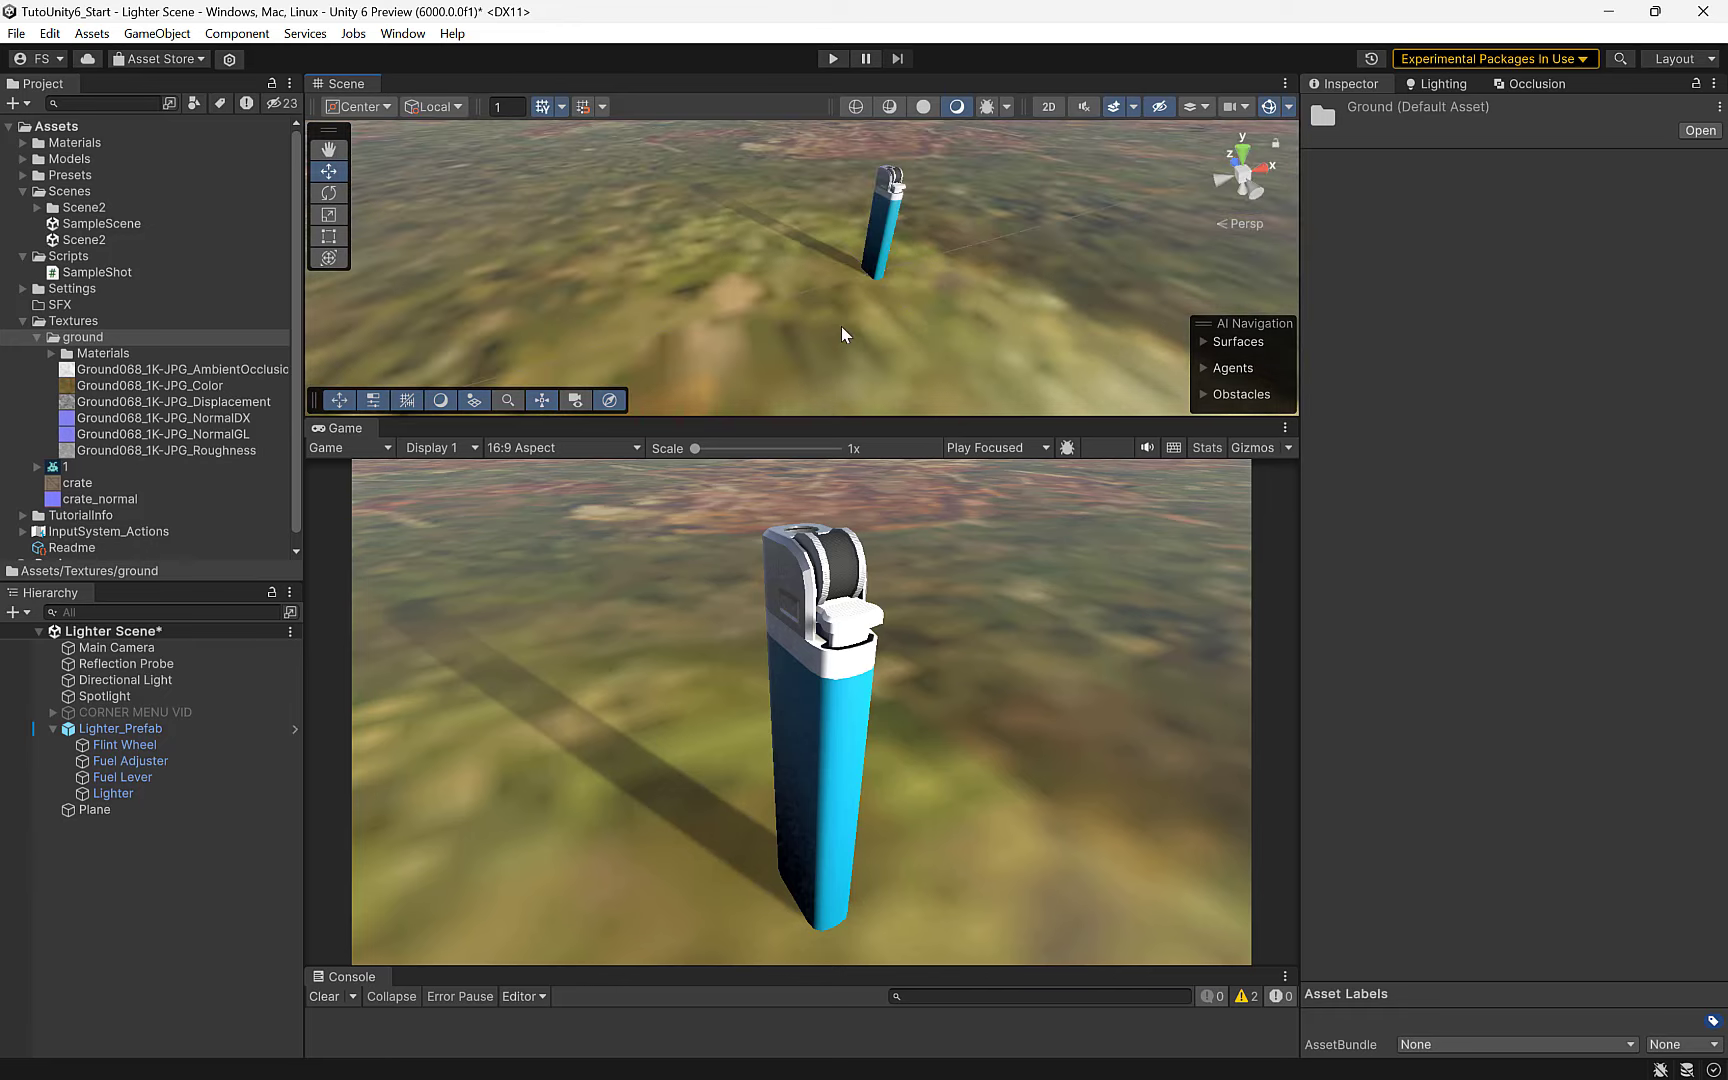
scroll(840, 325, "down", 6)
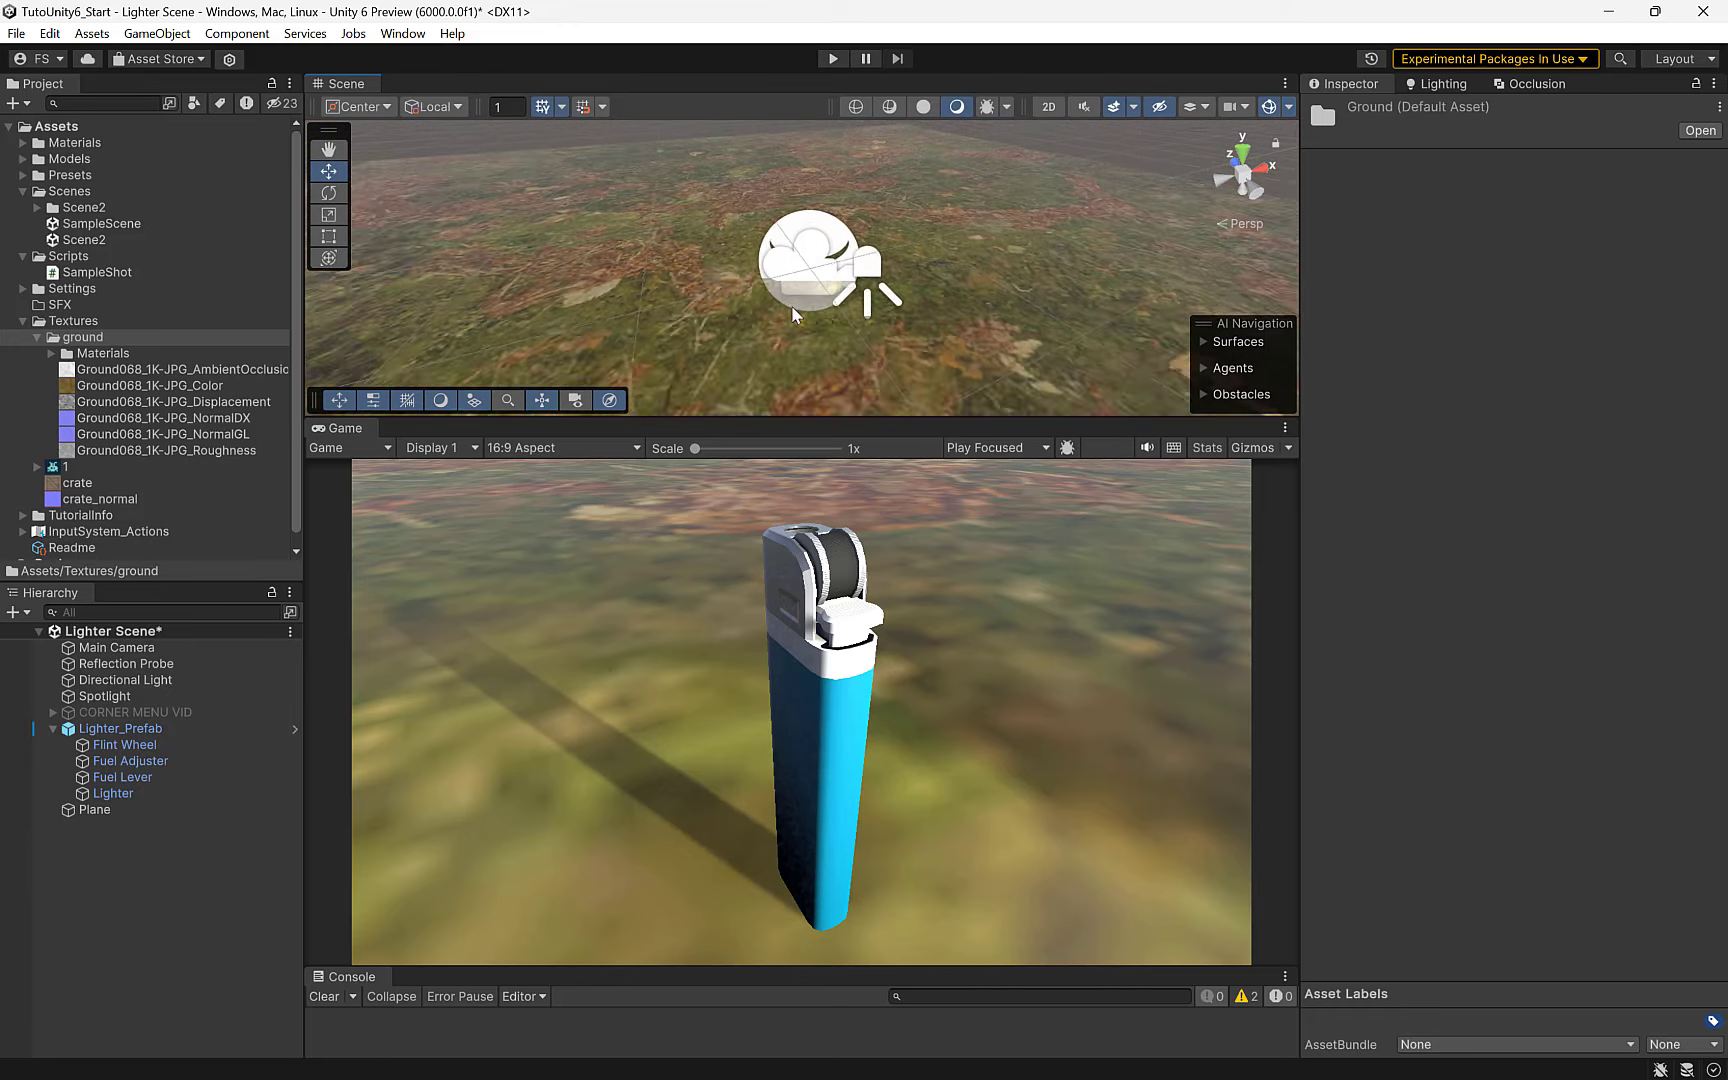
left_click(705, 300)
scroll(783, 293, "down", 3)
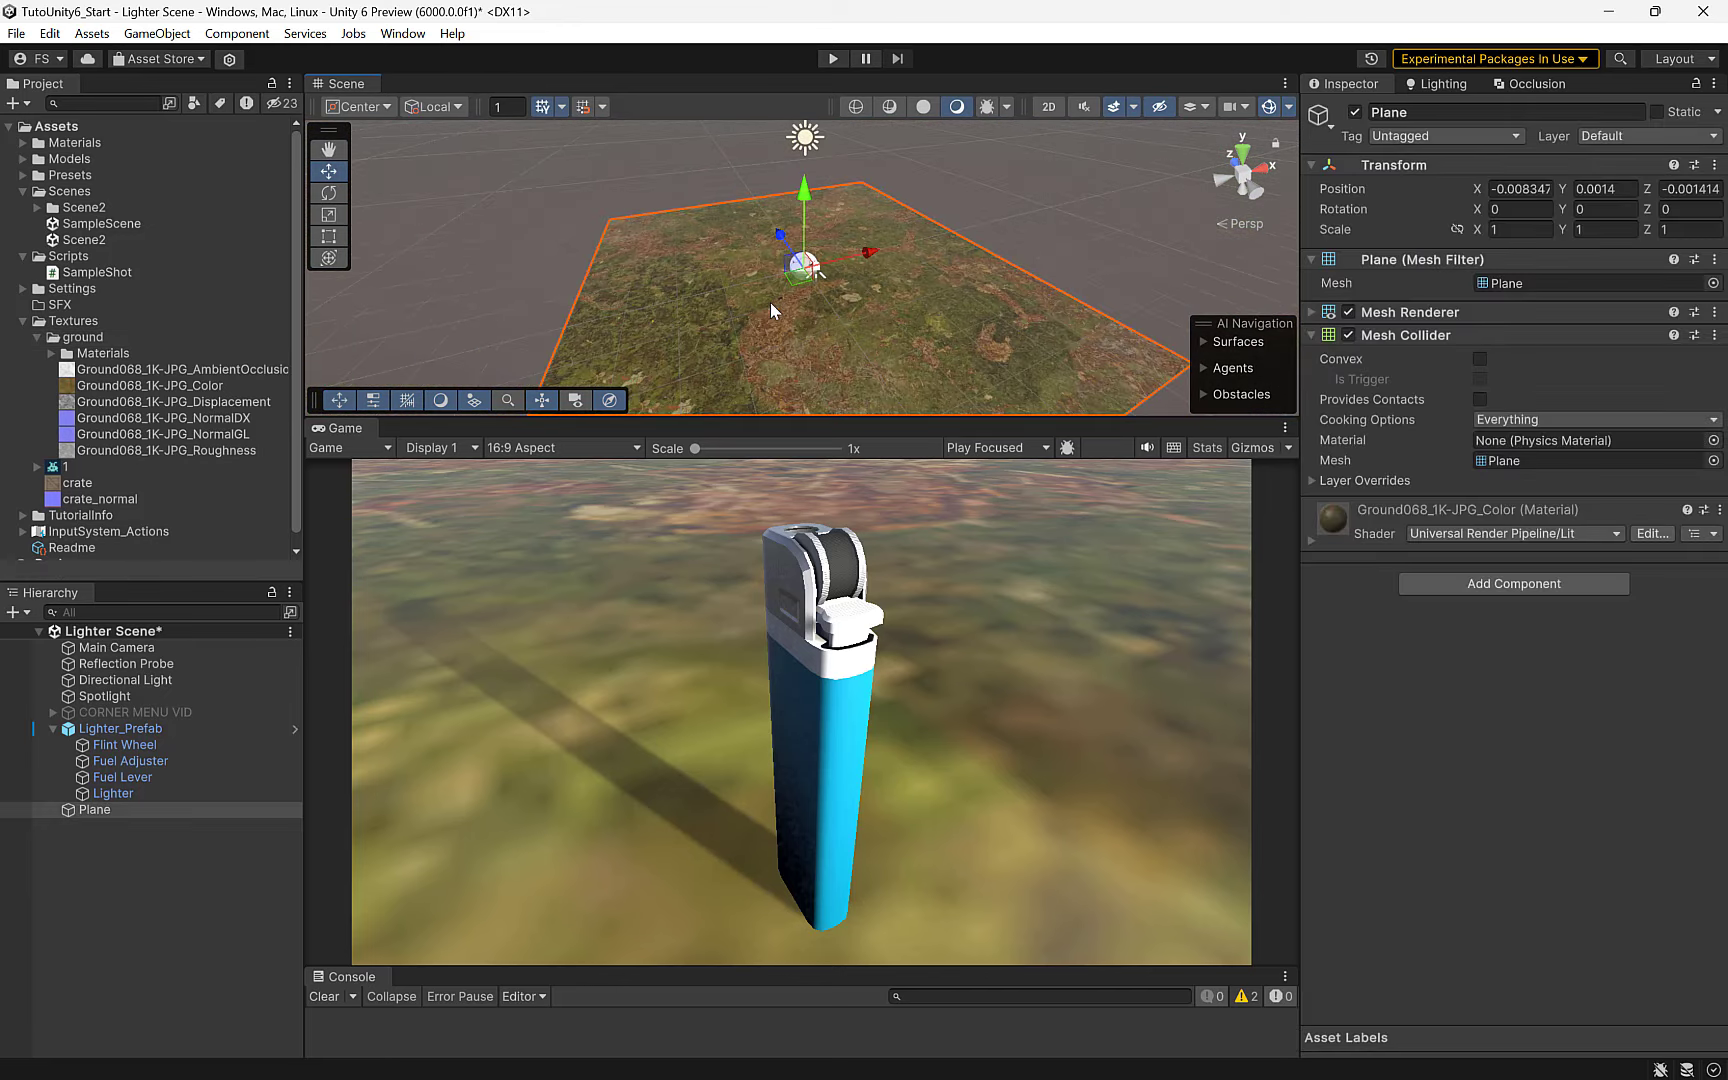
left_click(329, 213)
left_click_drag(803, 266, 738, 315)
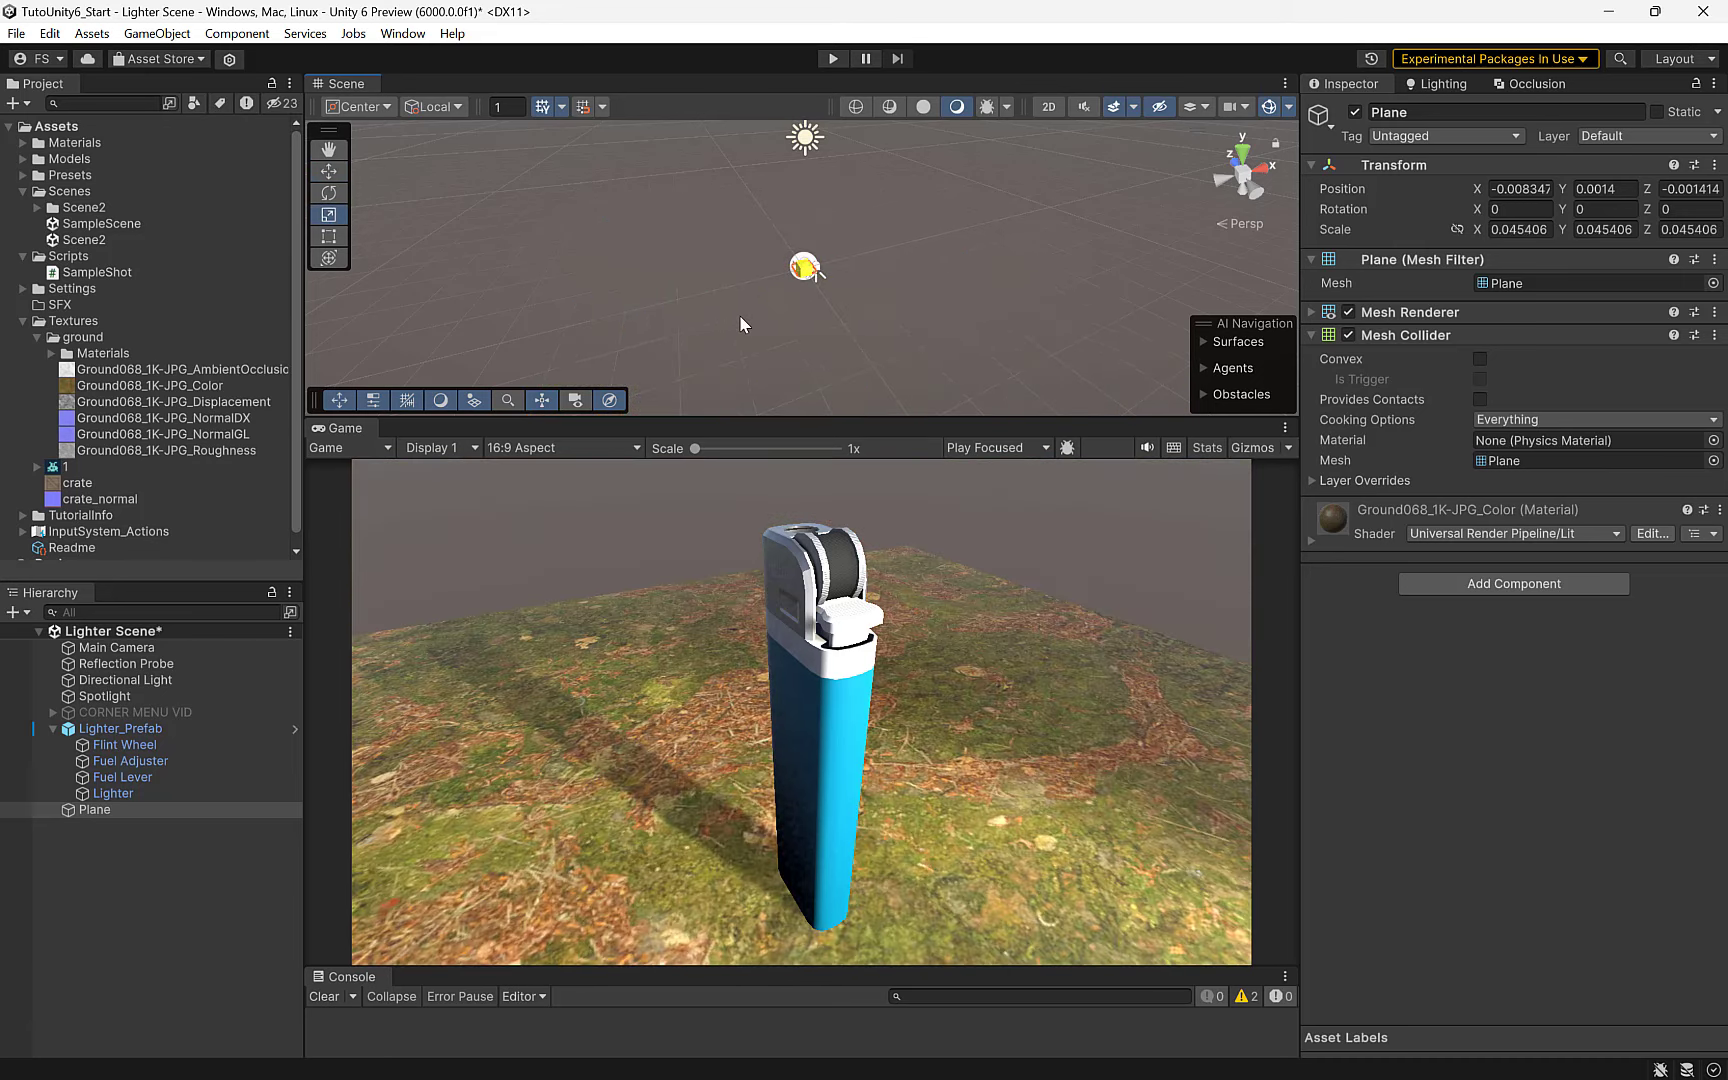
scroll(865, 261, "up", 4)
scroll(865, 261, "up", 2)
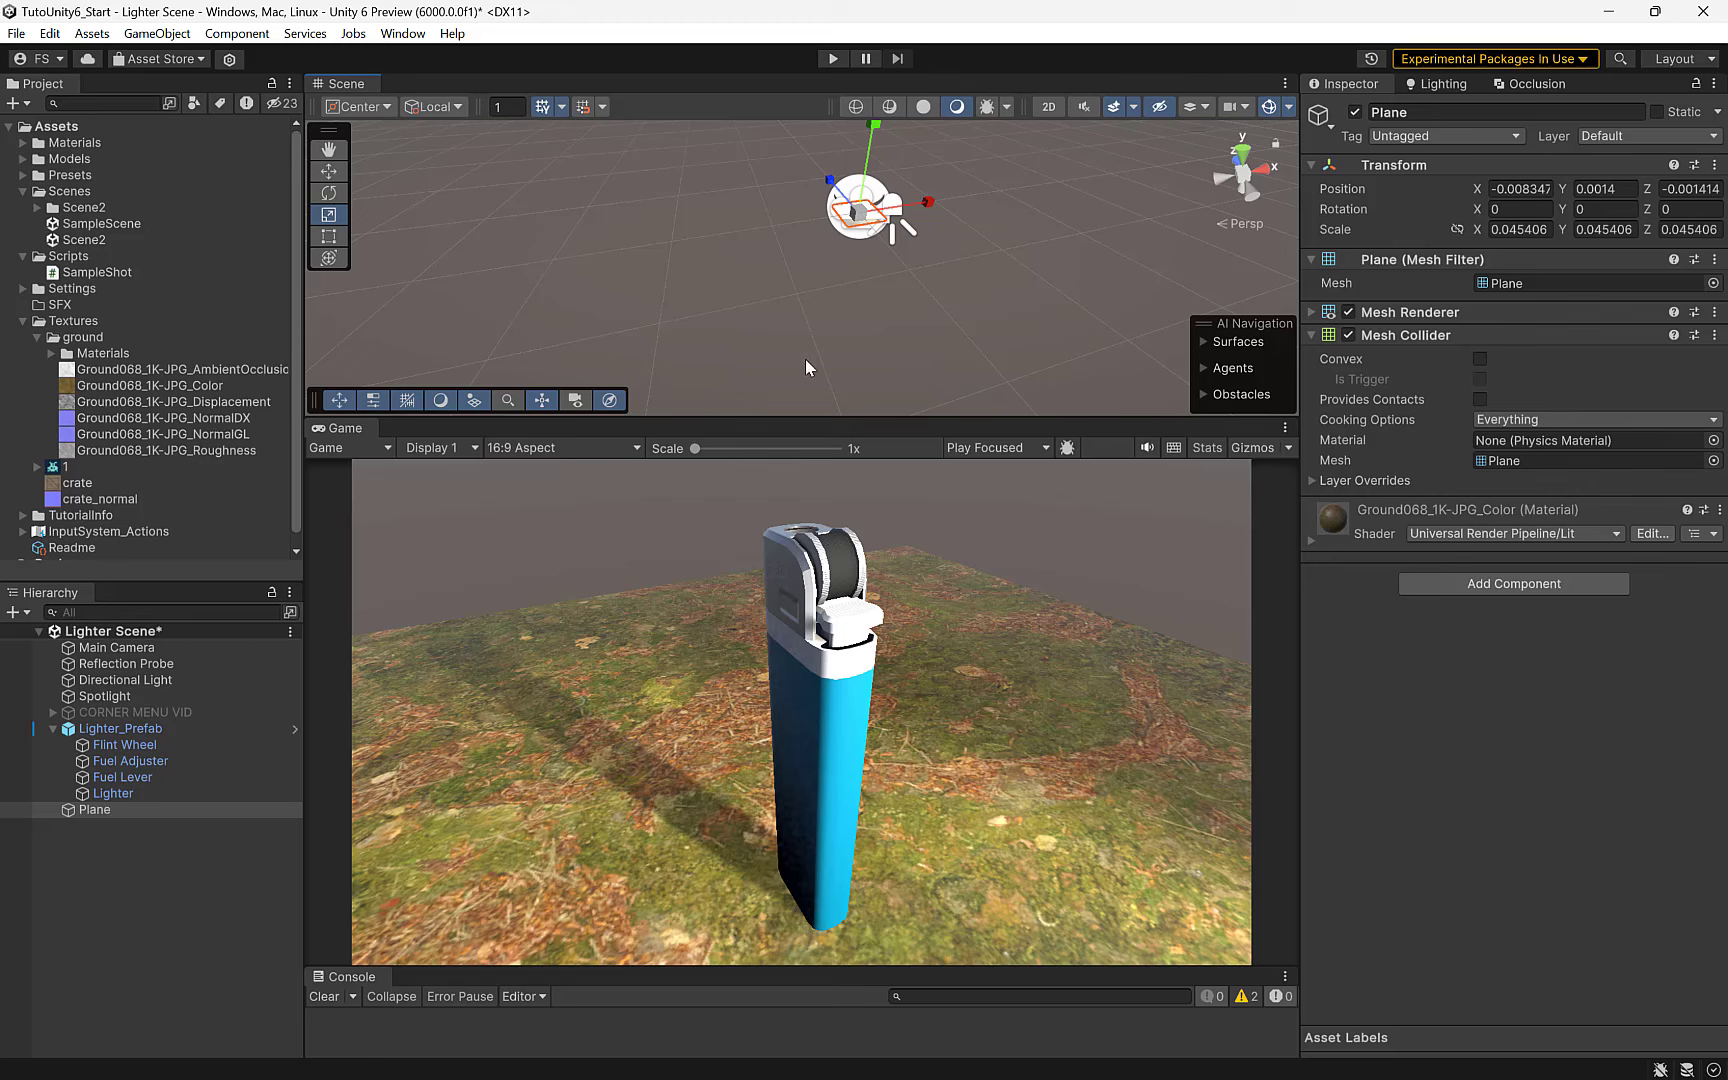
- Frame the Main Camera and move it back and up to -0.139, 0.123, -0.245
left_click(117, 648)
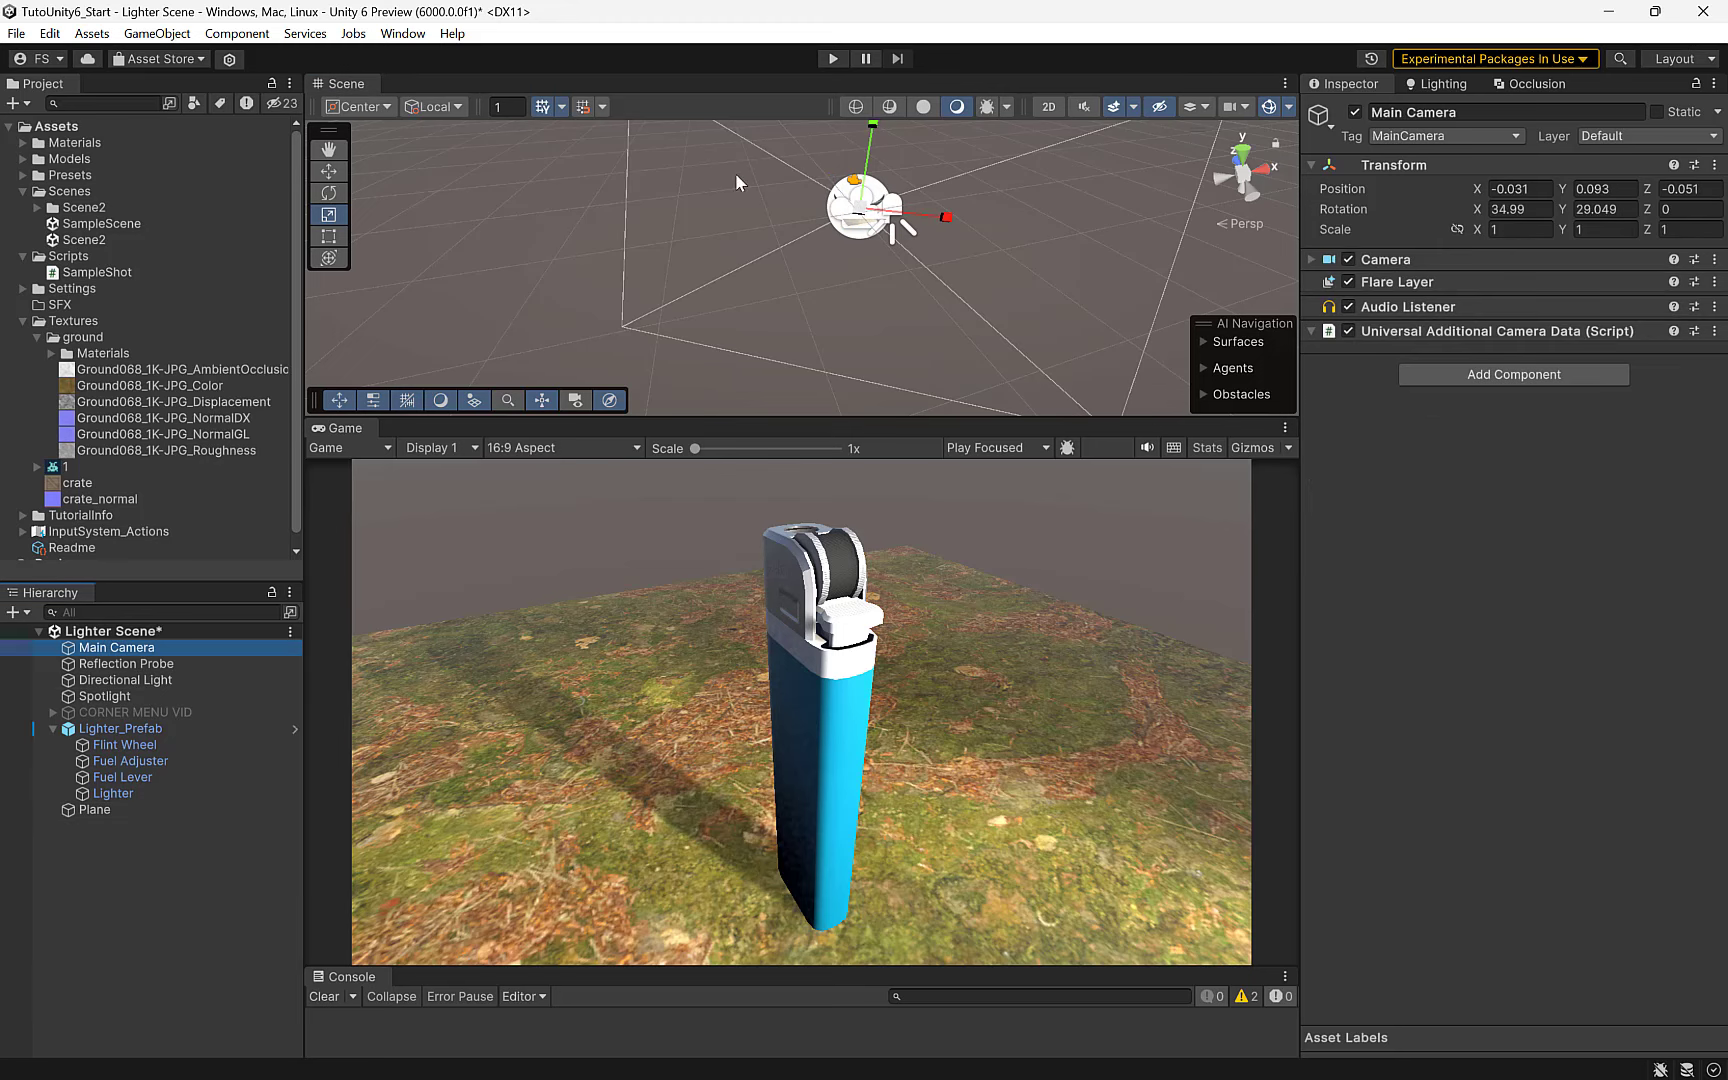
left_click(328, 171)
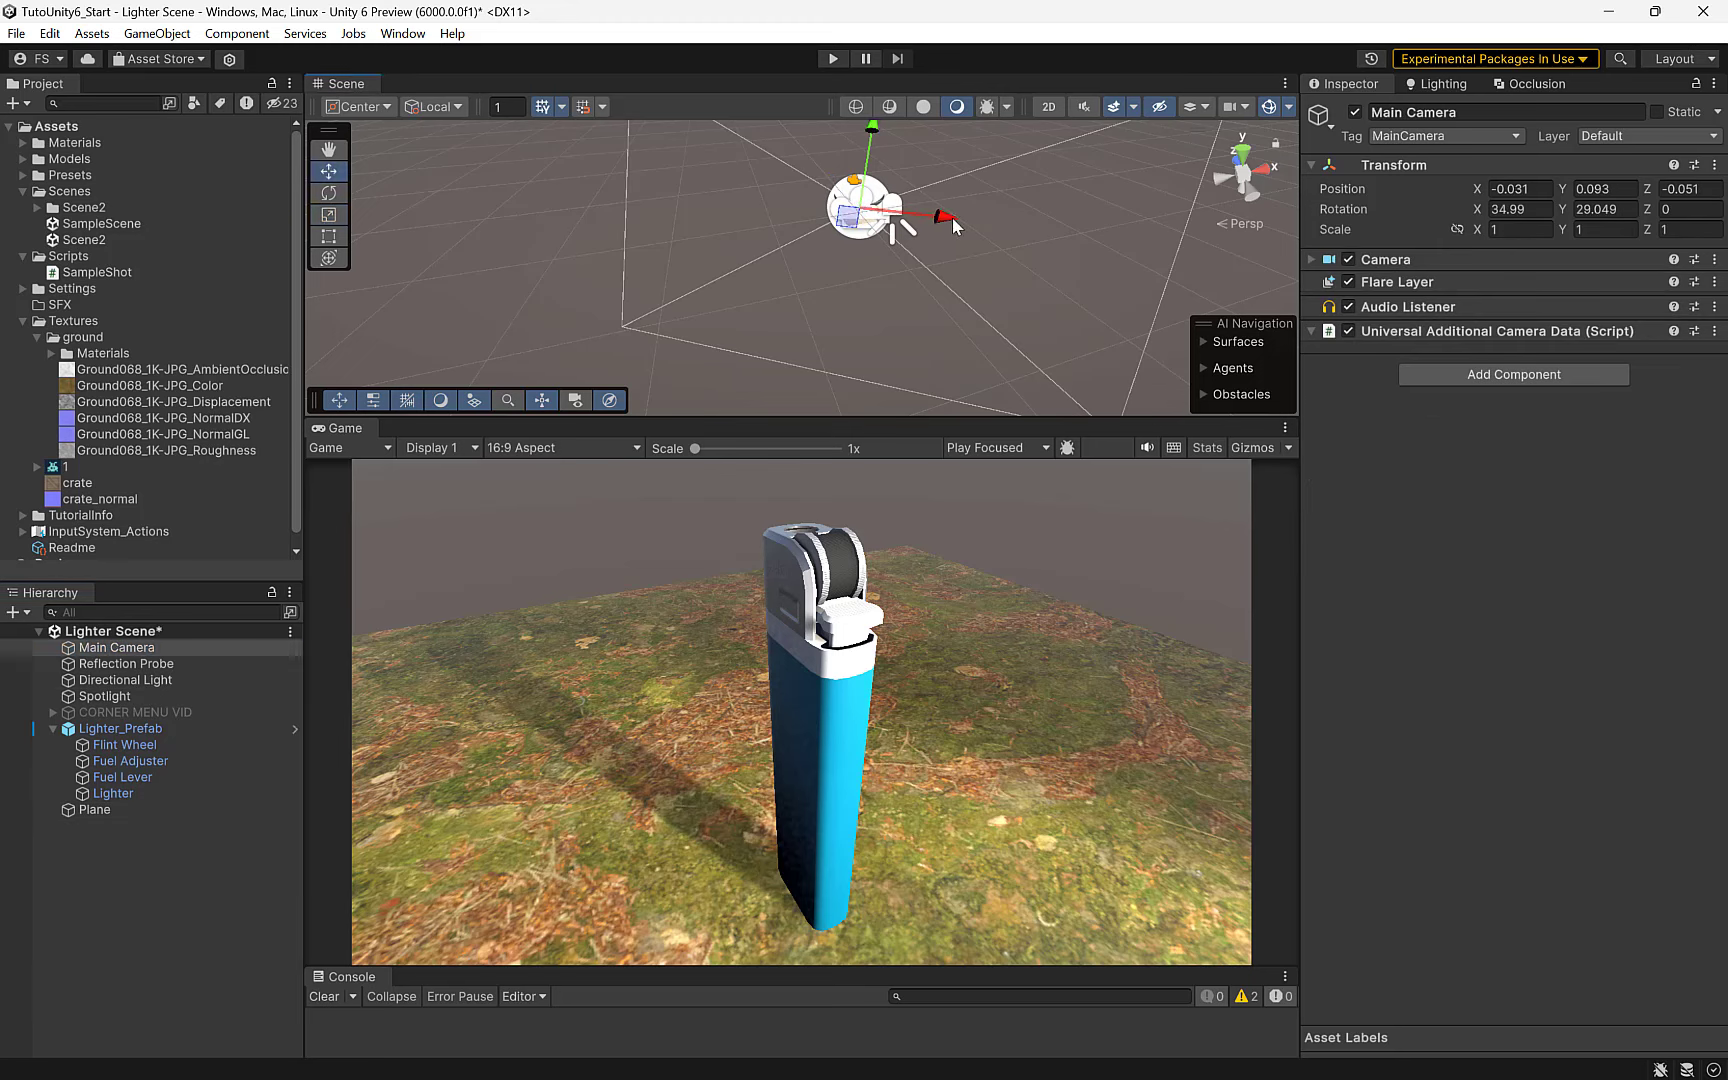
key("r")
key("f")
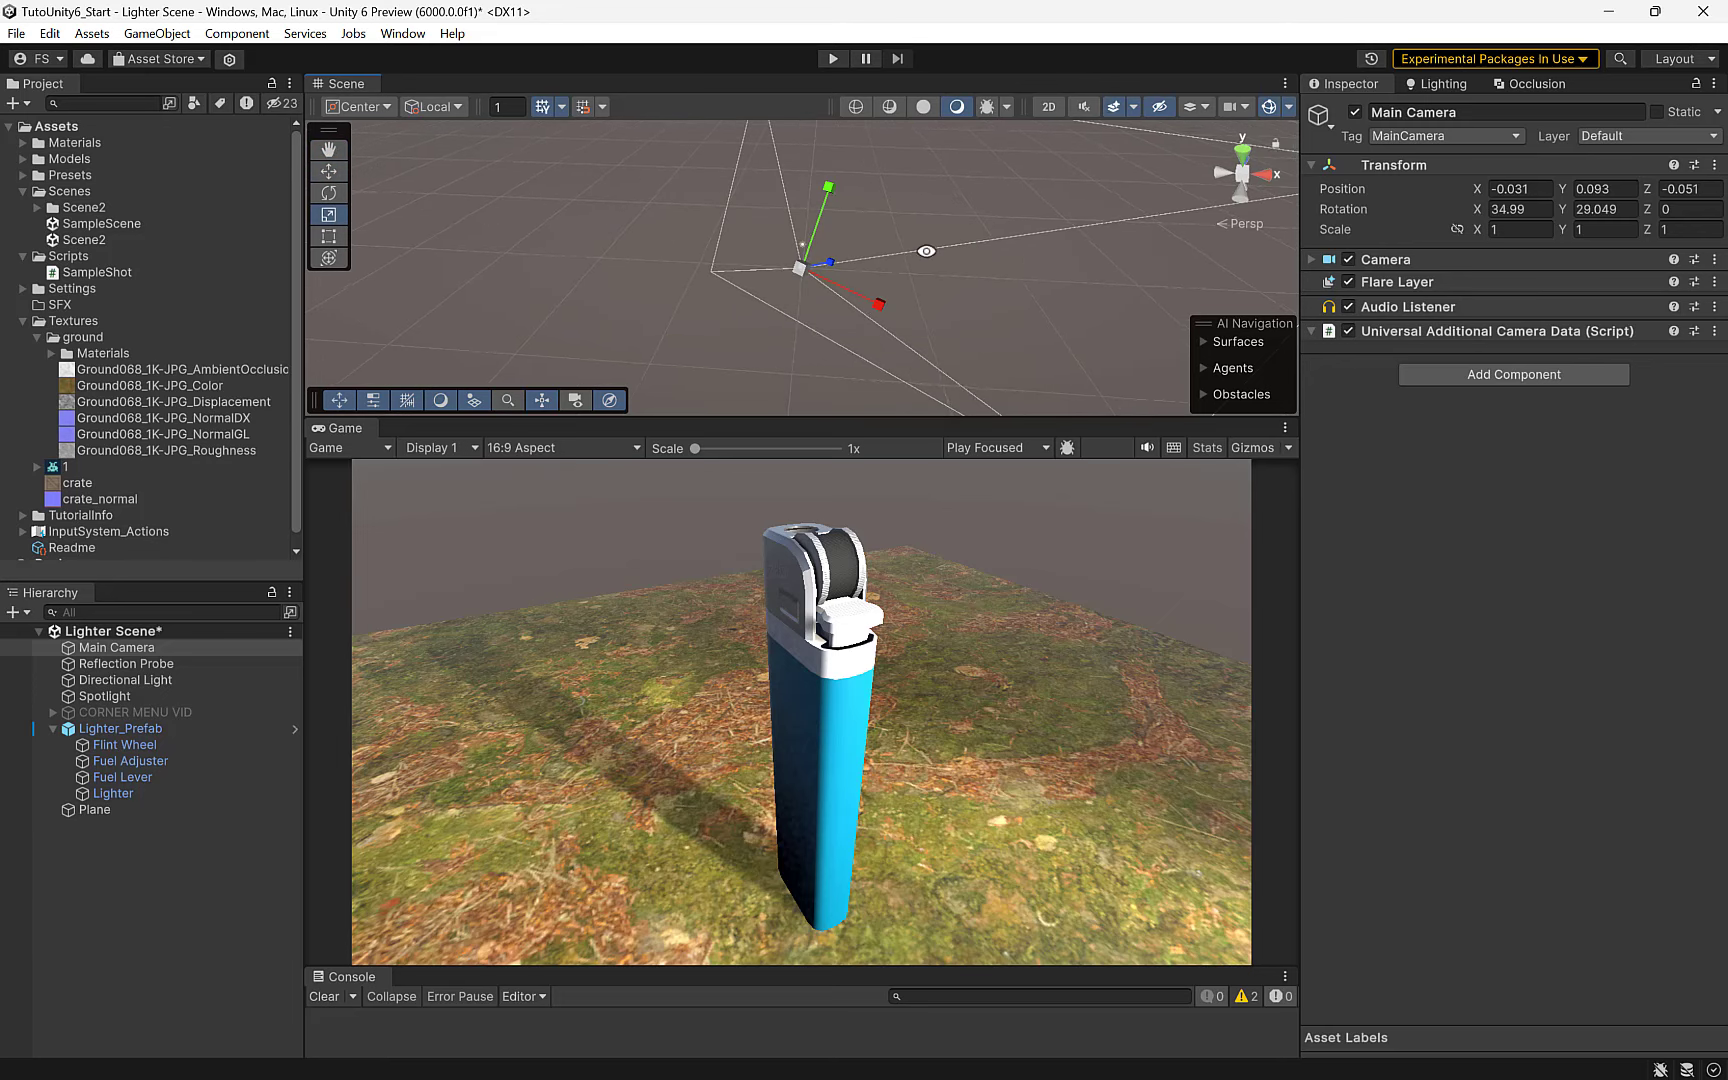
key("f")
left_click(328, 171)
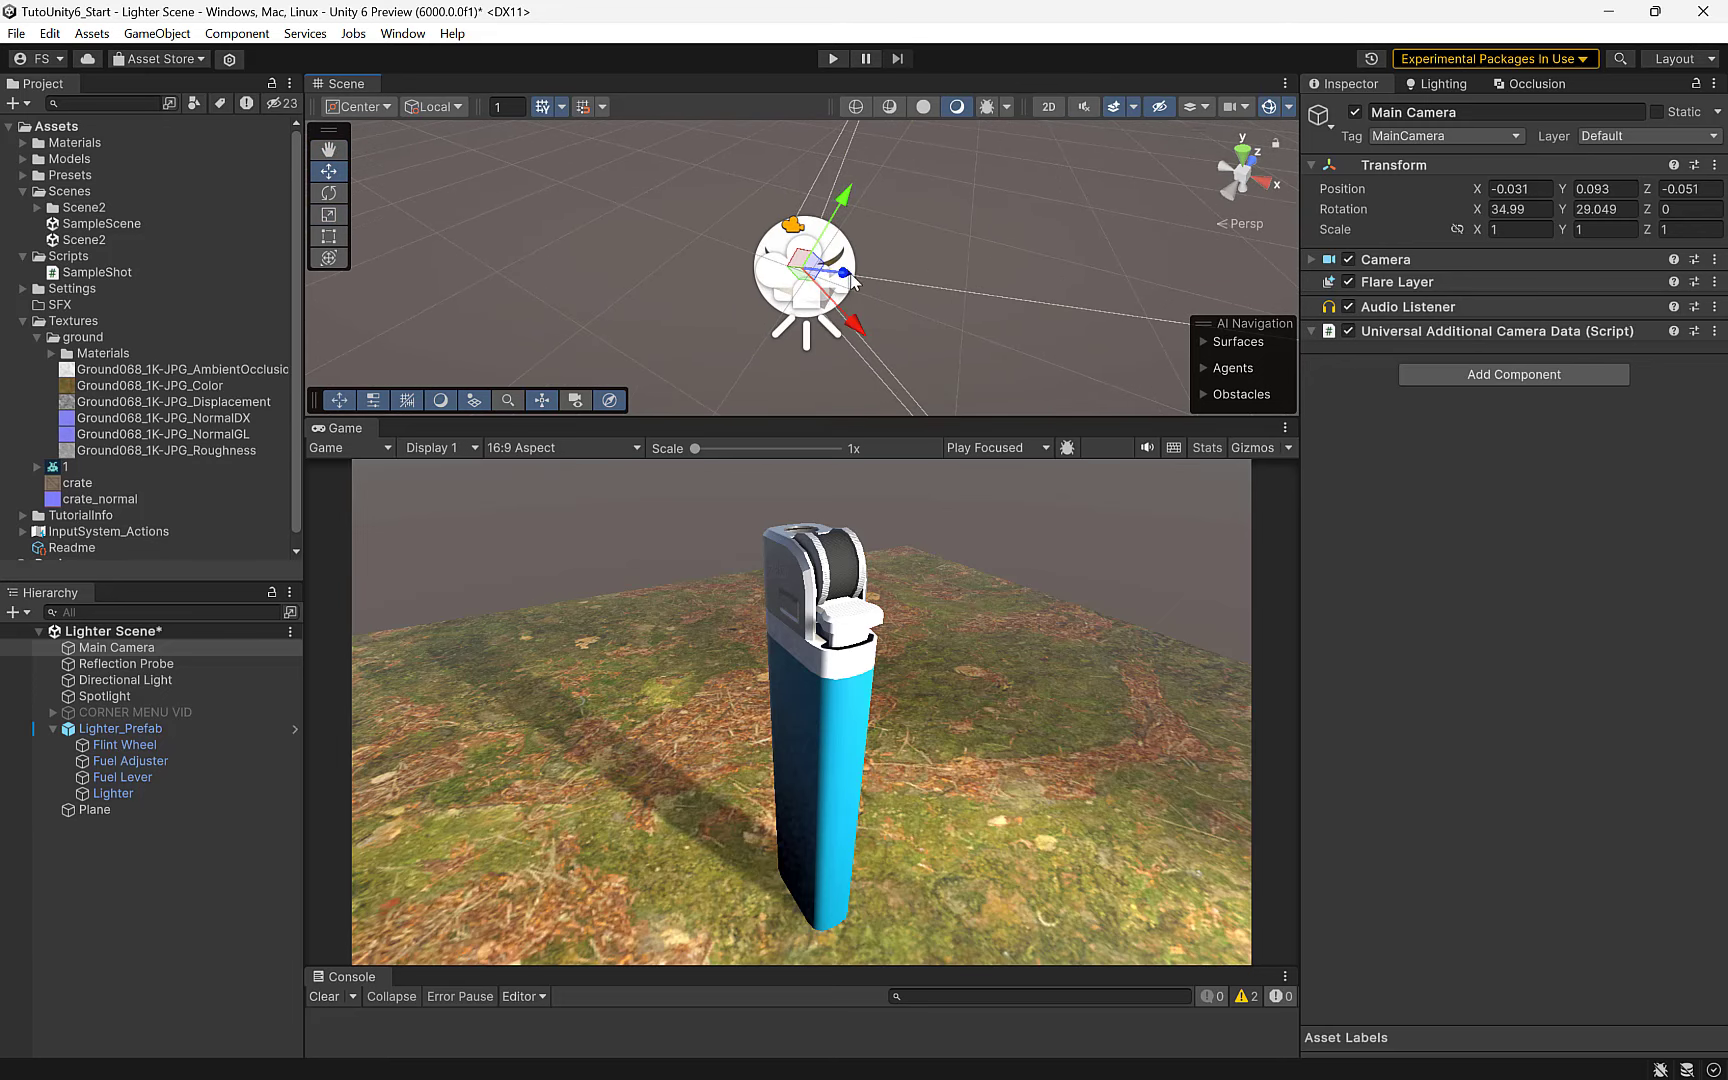
left_click_drag(848, 272, 838, 282)
left_click_drag(832, 200, 830, 286)
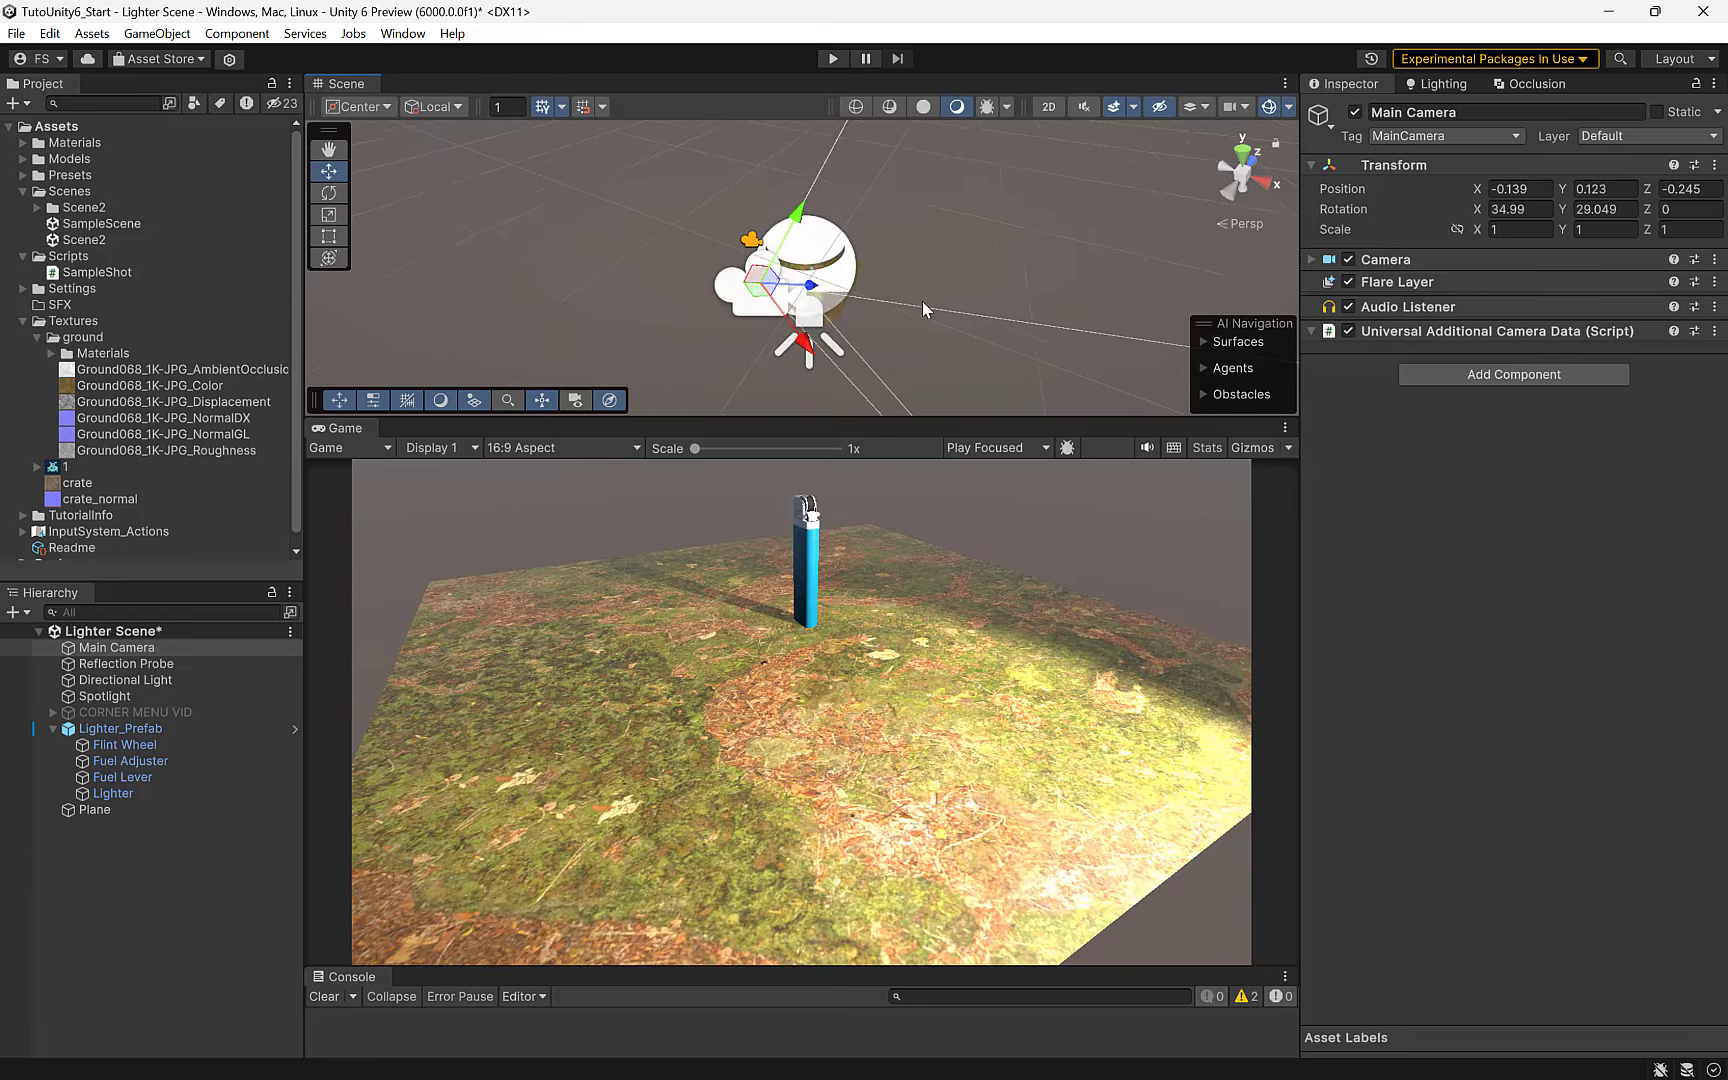
scroll(899, 319, "down", 10)
left_click(892, 328)
- Set the ground material to Specular workflow with smoothness 0 and add the NormalGL normal map
scroll(940, 333, "down", 2)
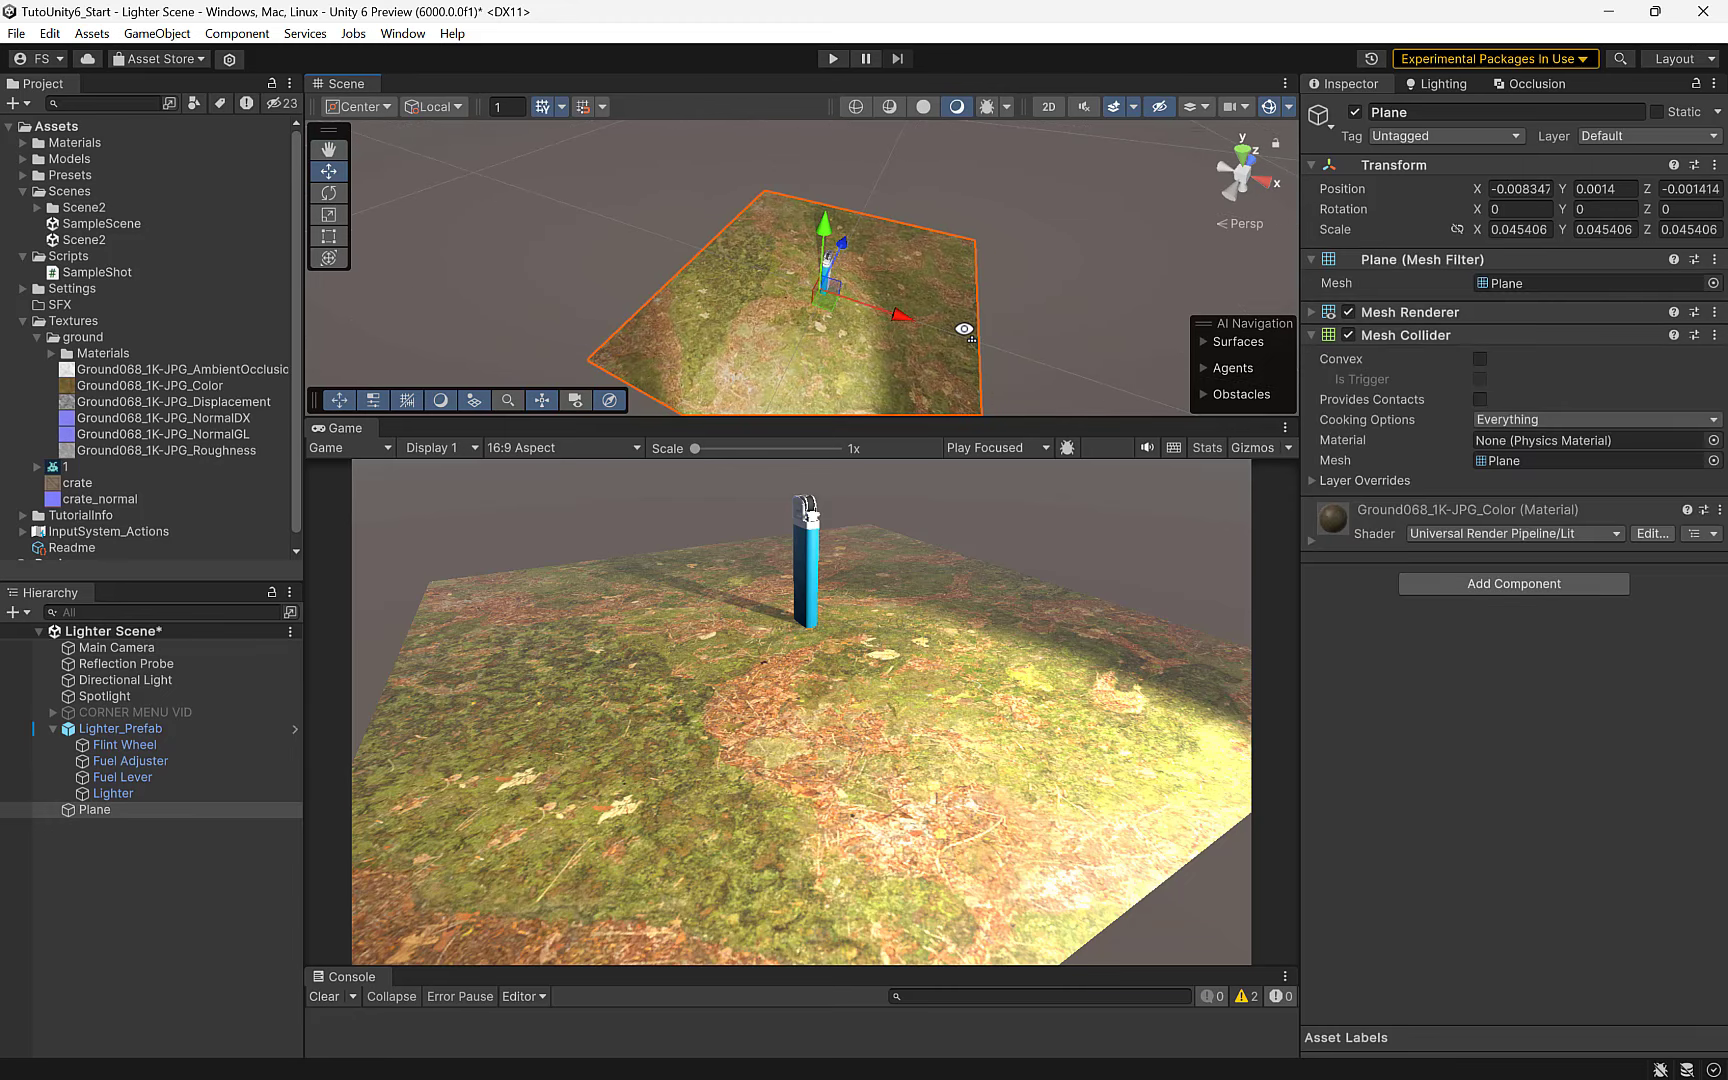
scroll(965, 338, "down", 1)
left_click(1314, 539)
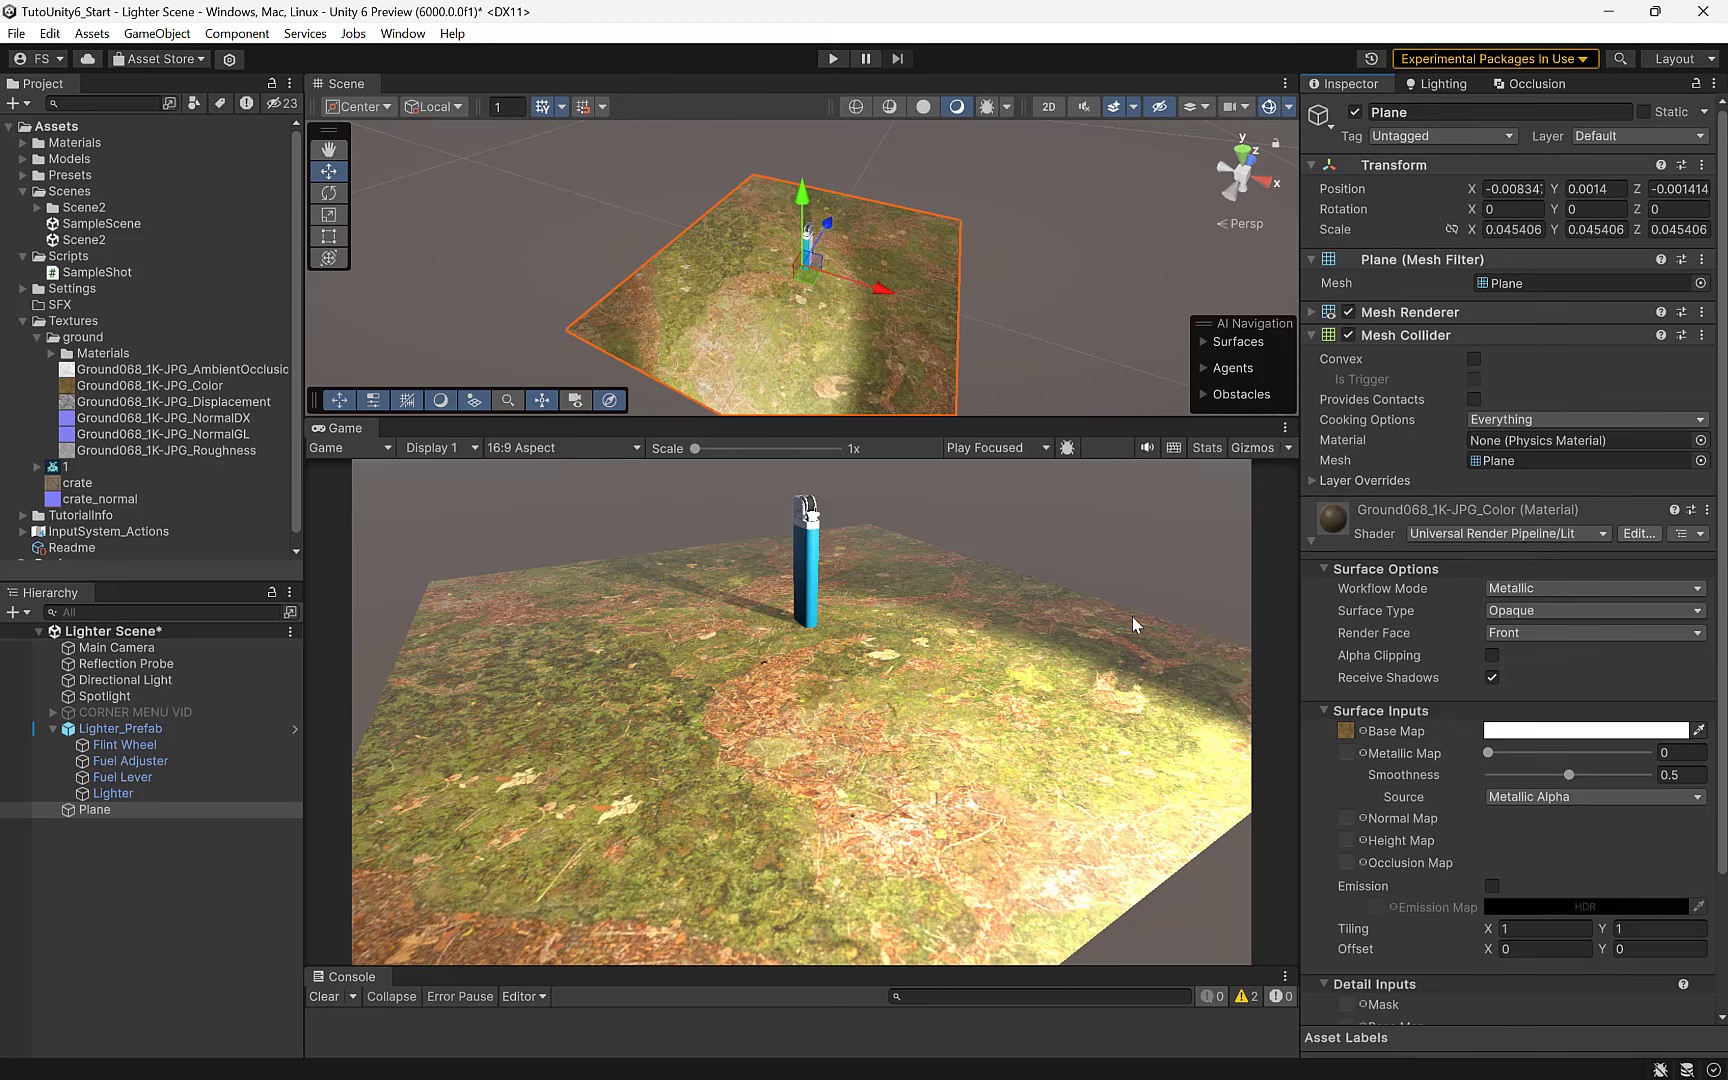
left_click(1503, 598)
left_click(1540, 607)
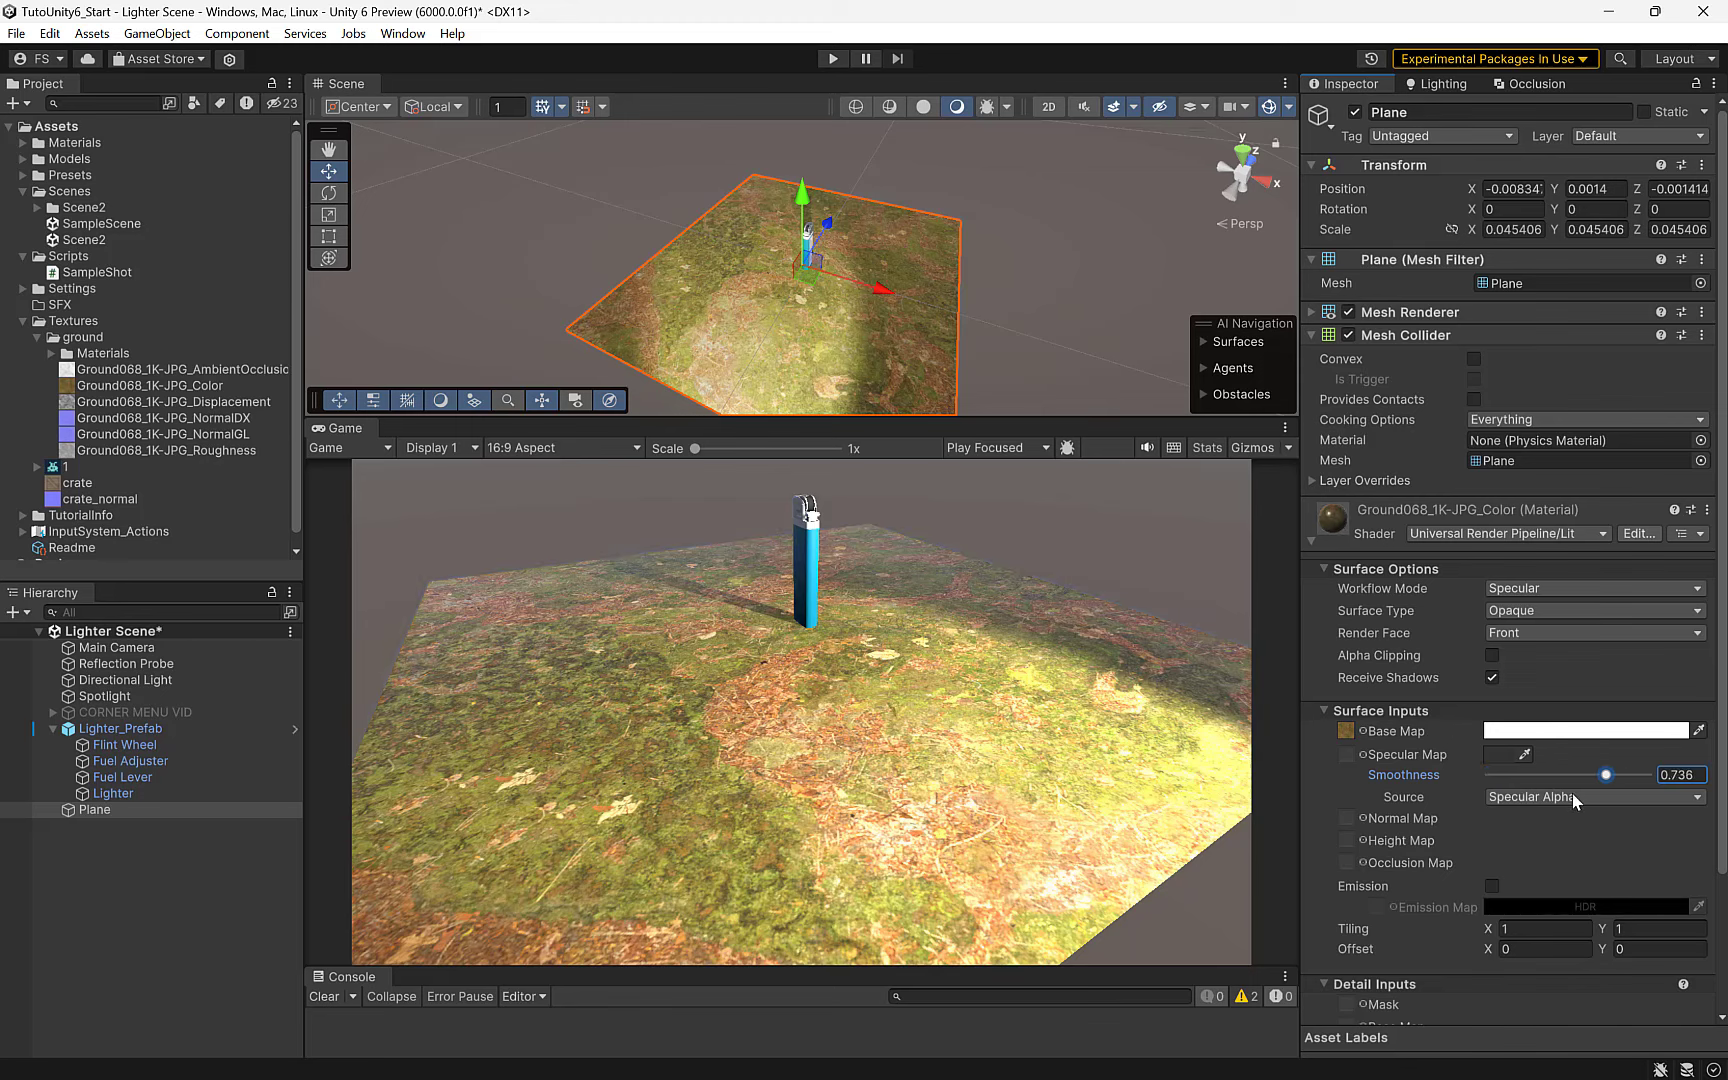
mouse_move(1568, 780)
left_mouse_down()
mouse_move(1586, 804)
mouse_move(1463, 819)
left_mouse_up()
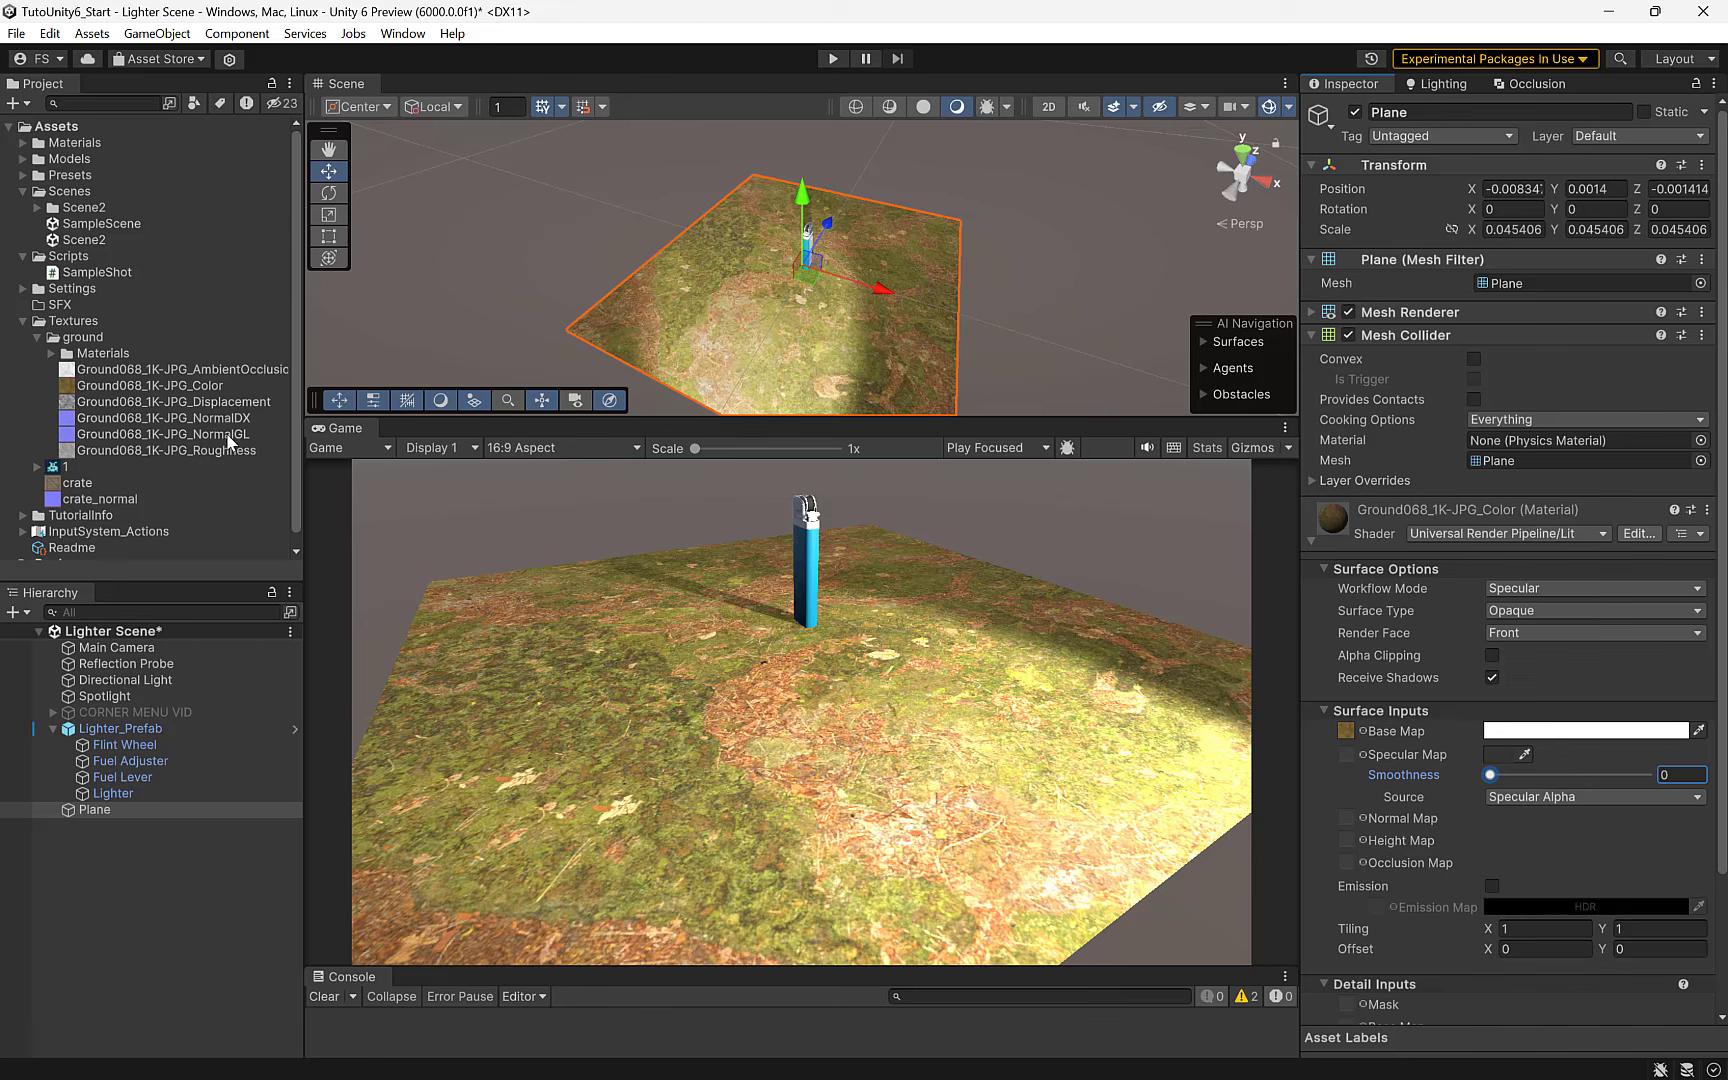
mouse_move(227, 435)
left_mouse_down()
mouse_move(972, 738)
mouse_move(1307, 837)
mouse_move(1347, 818)
left_mouse_up()
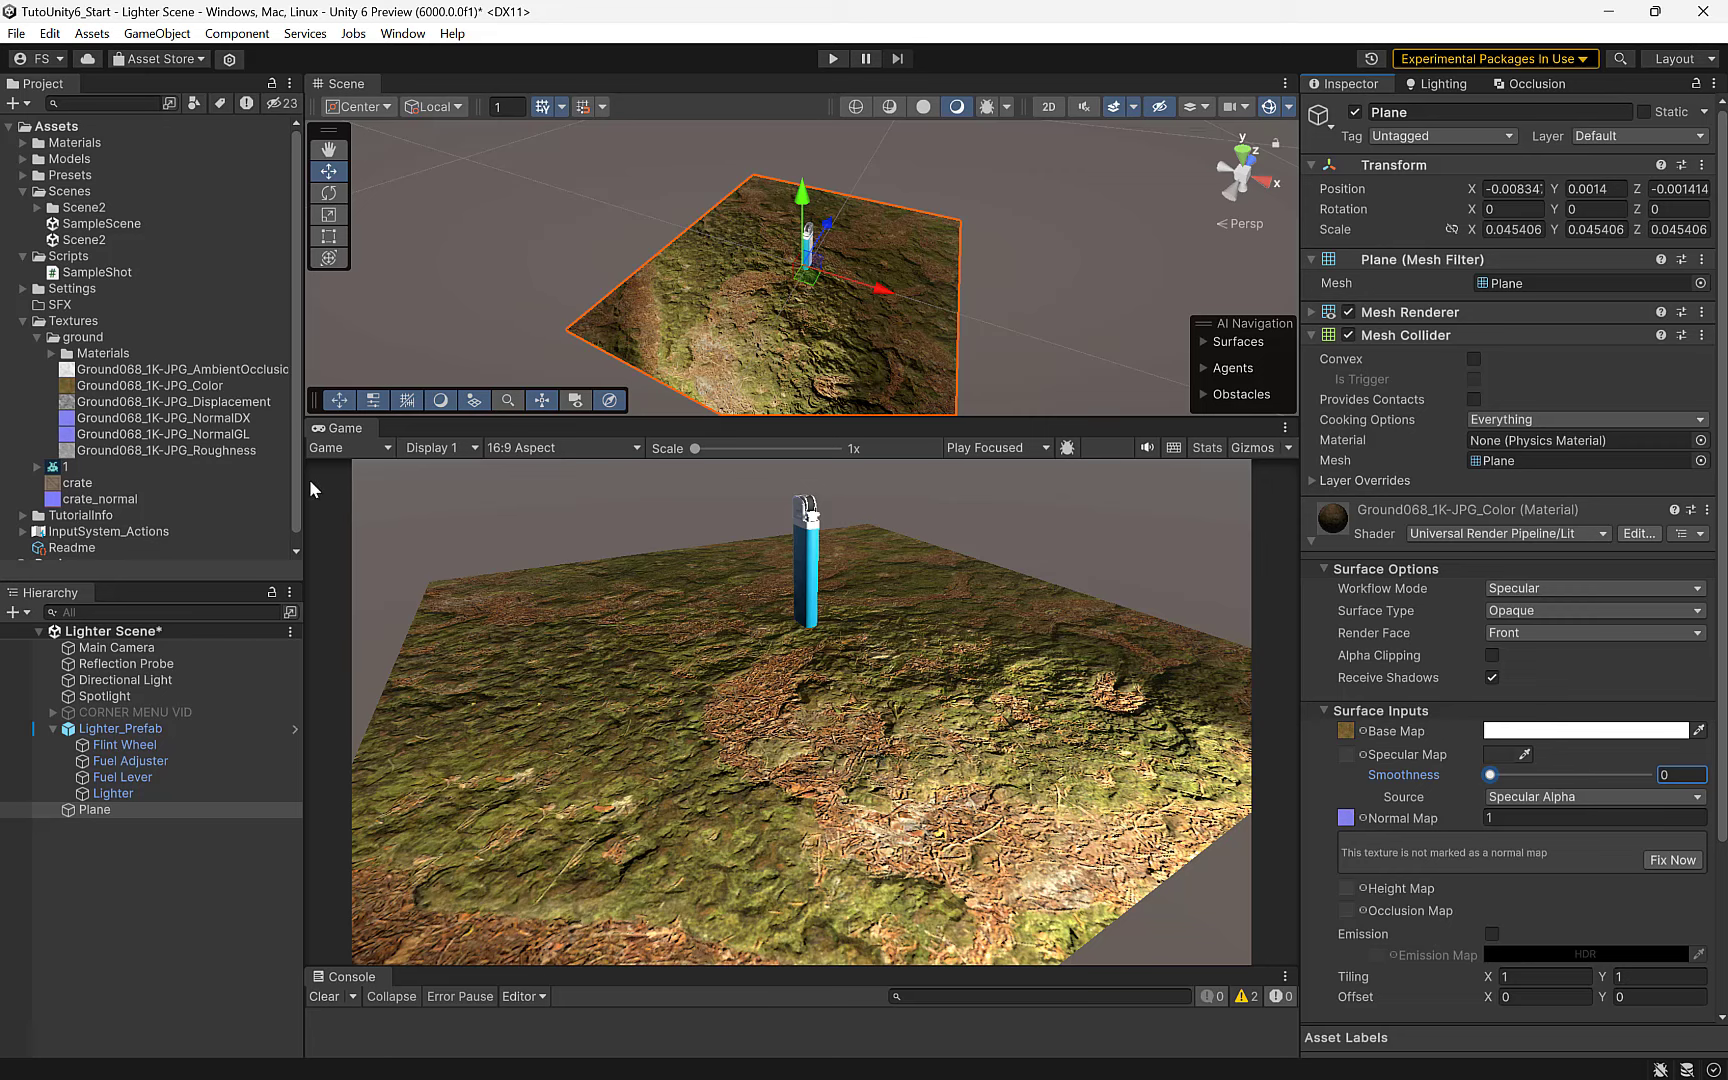
- Use the NormalDX texture as the normal map and set its strength to 0.25
left_click_drag(227, 421, 1346, 820)
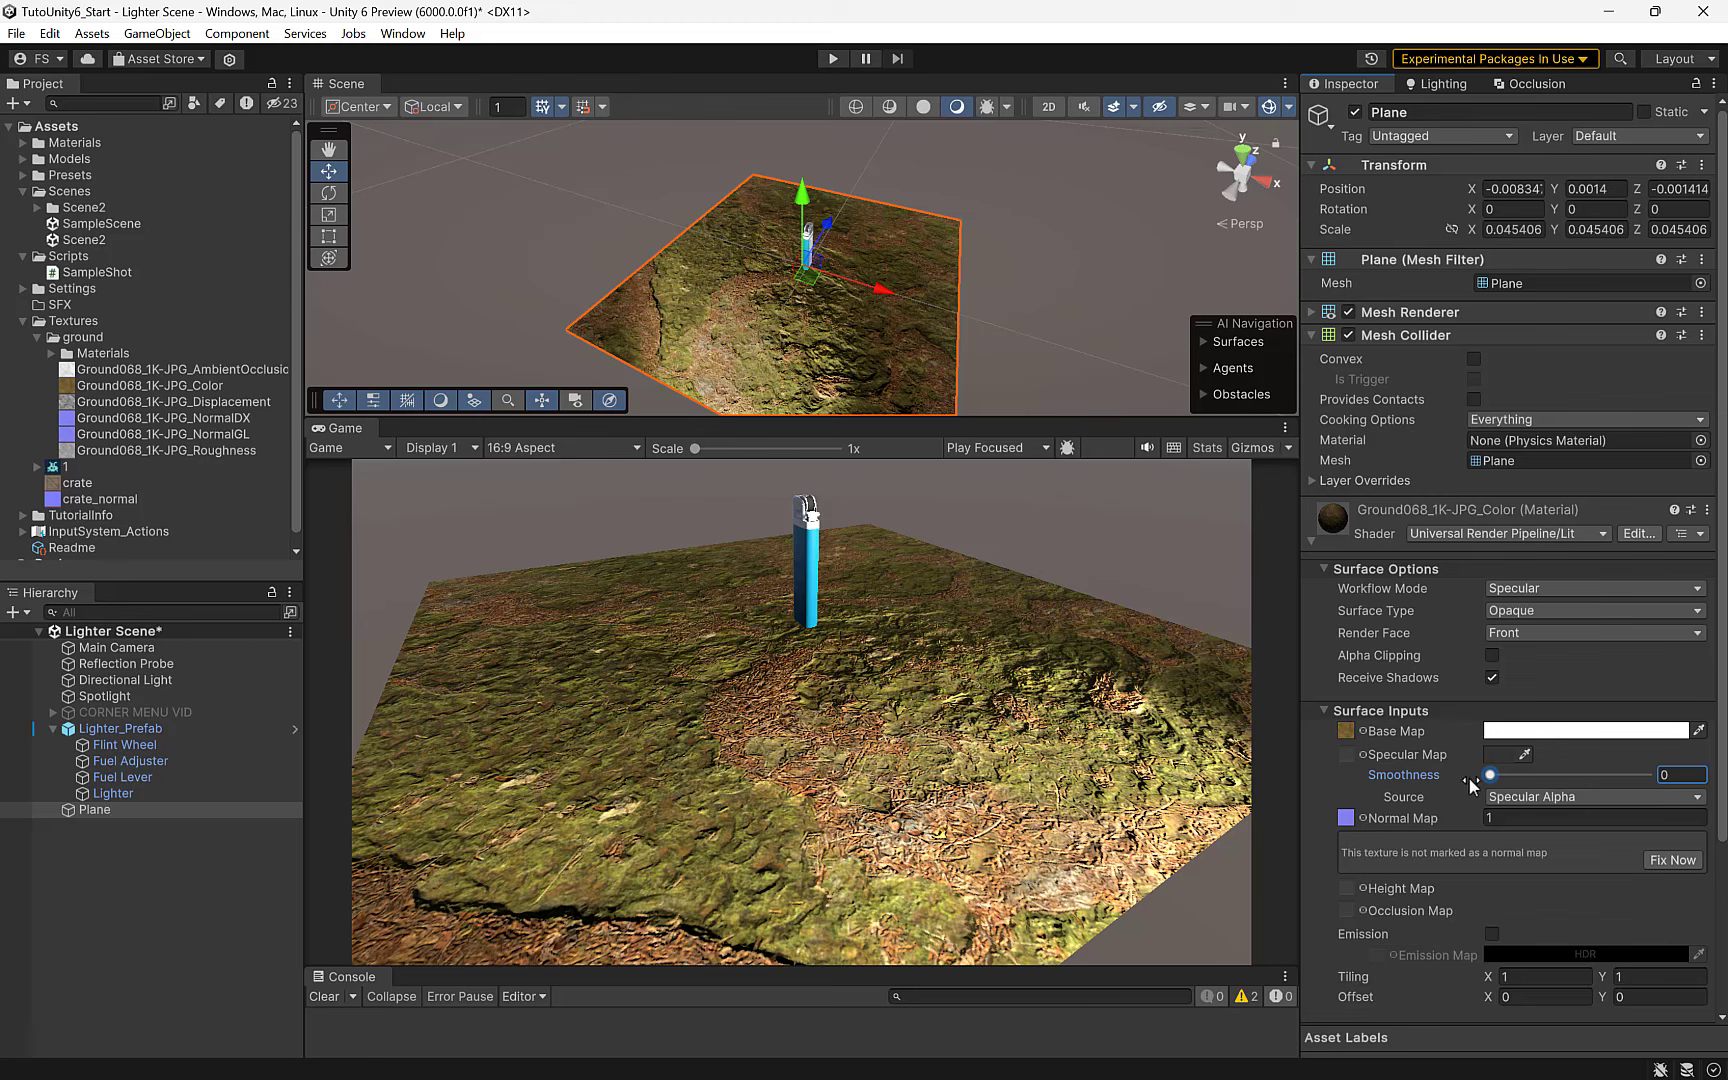
scroll(882, 370, "up", 2)
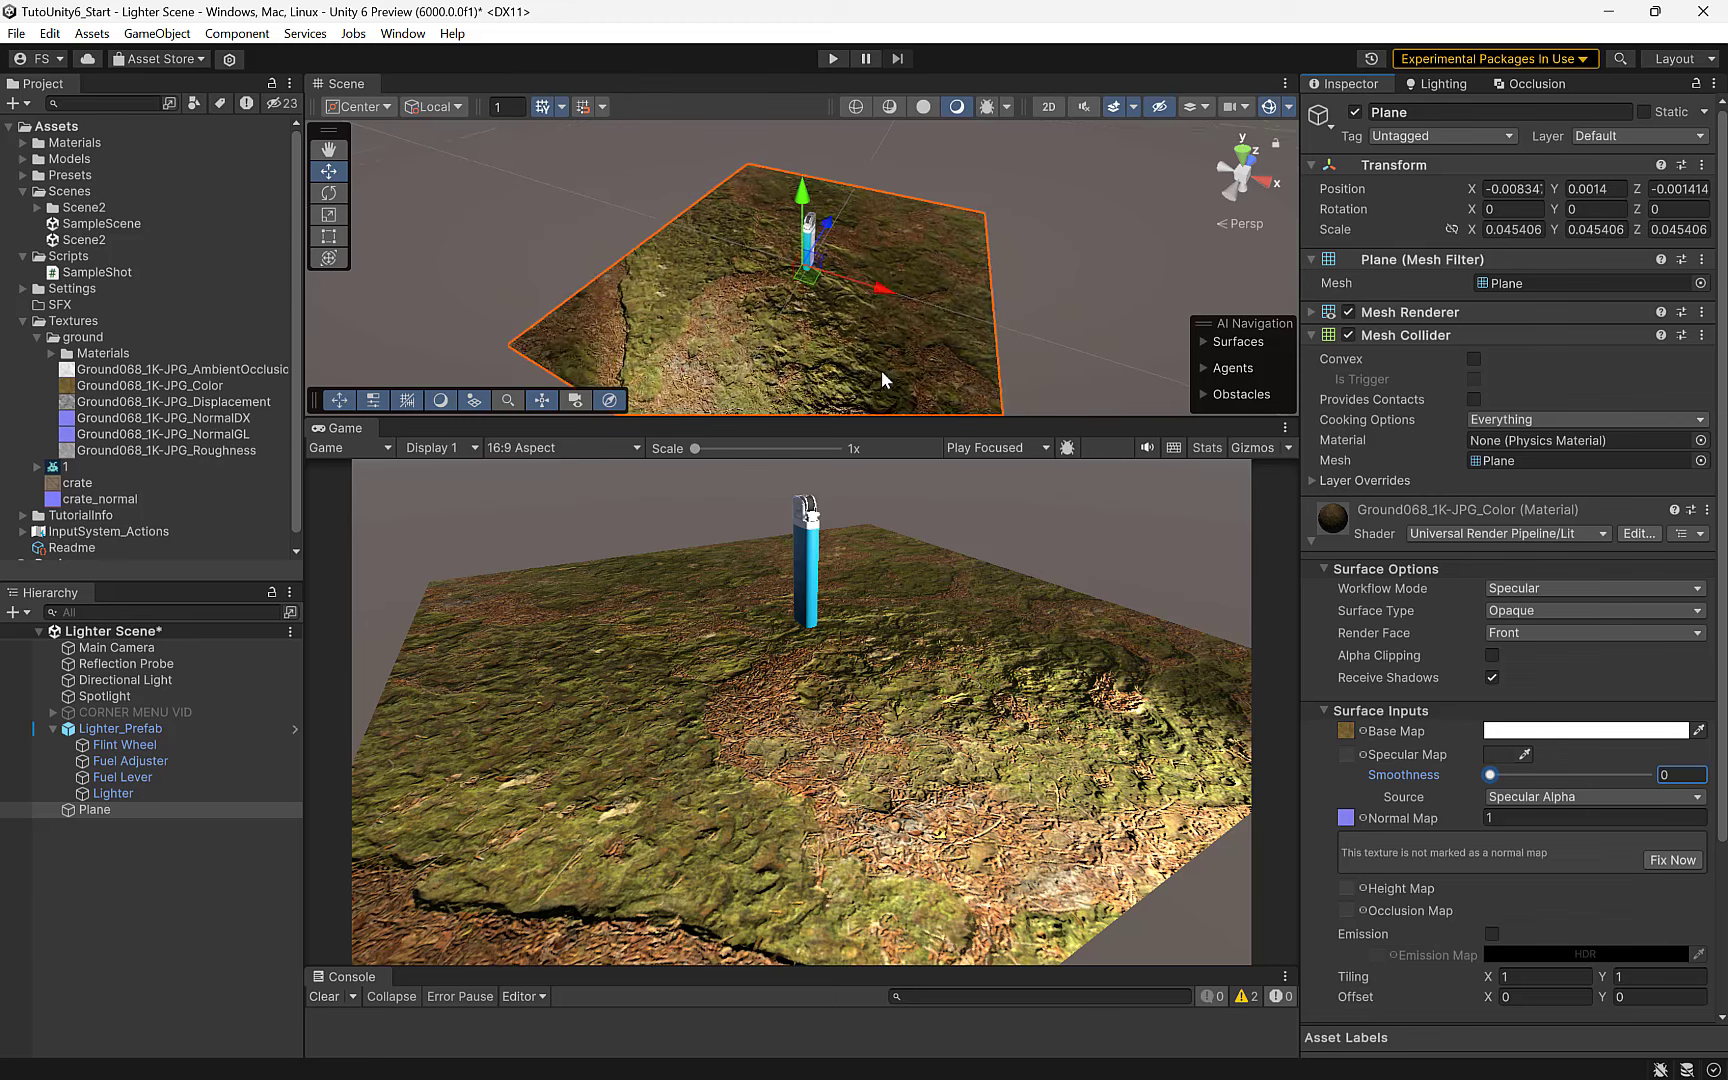
middle_click_drag(882, 370, 829, 278)
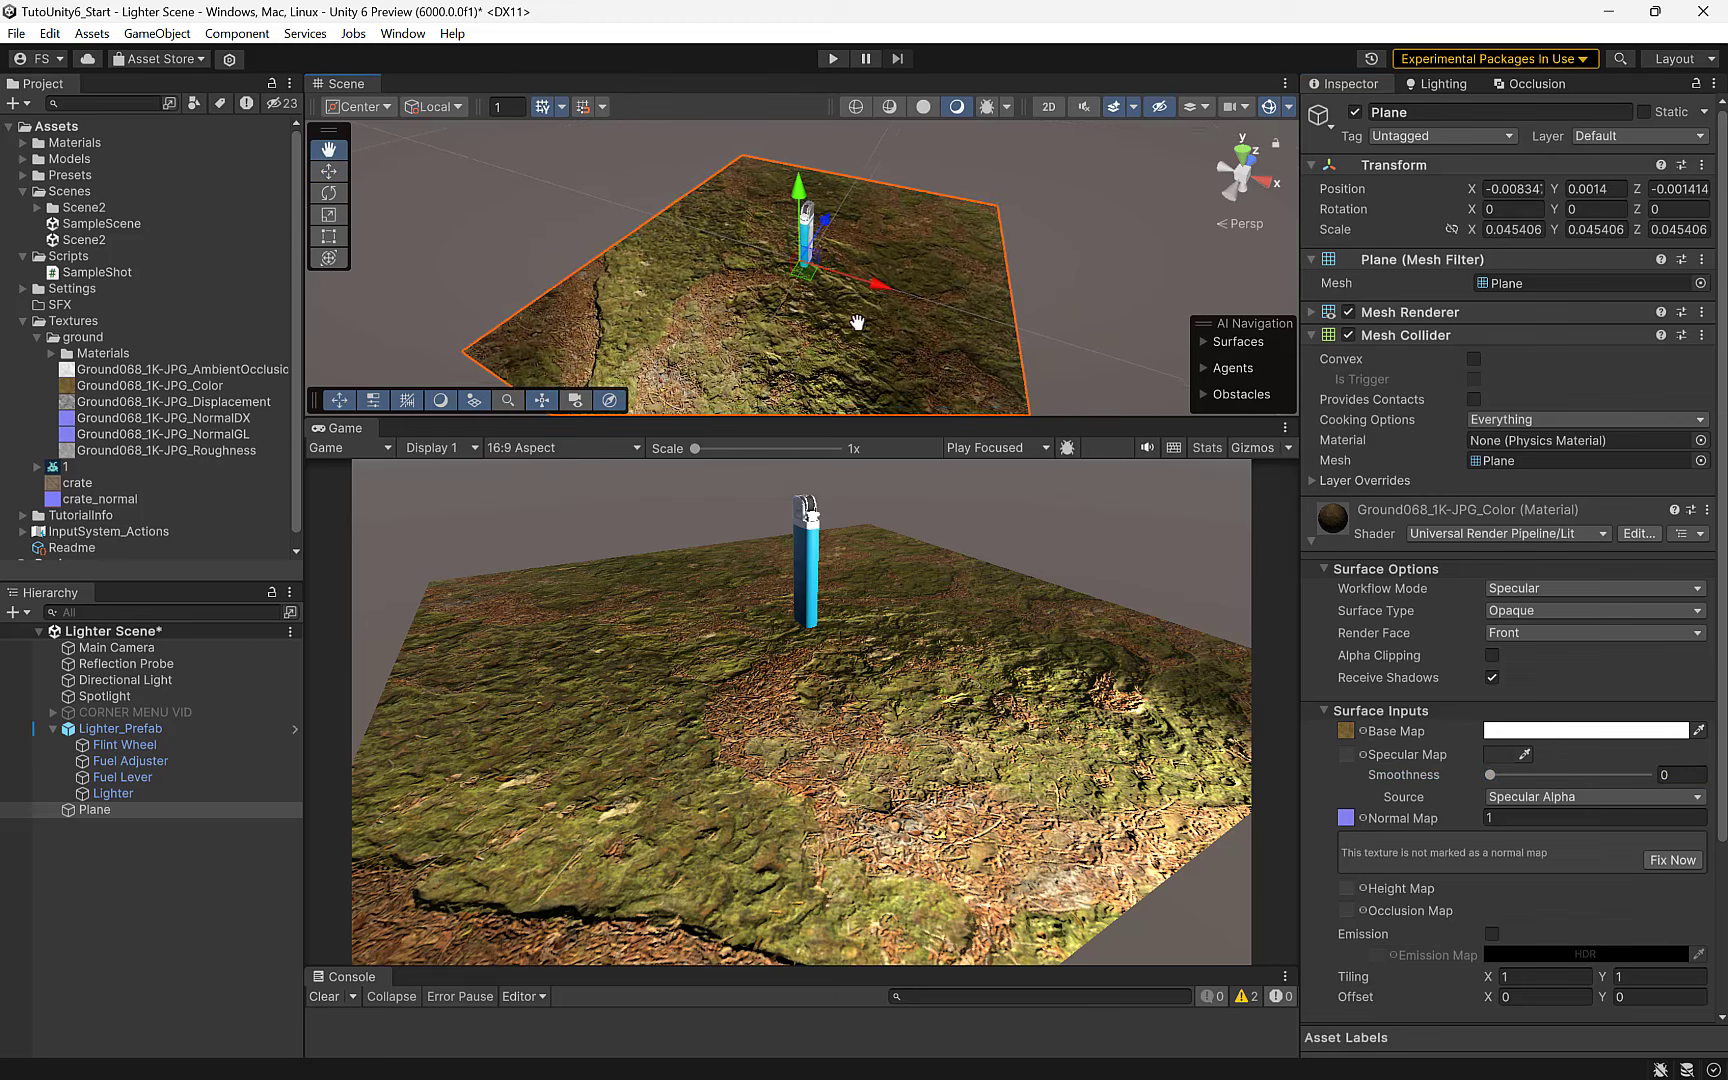
left_click(1524, 818)
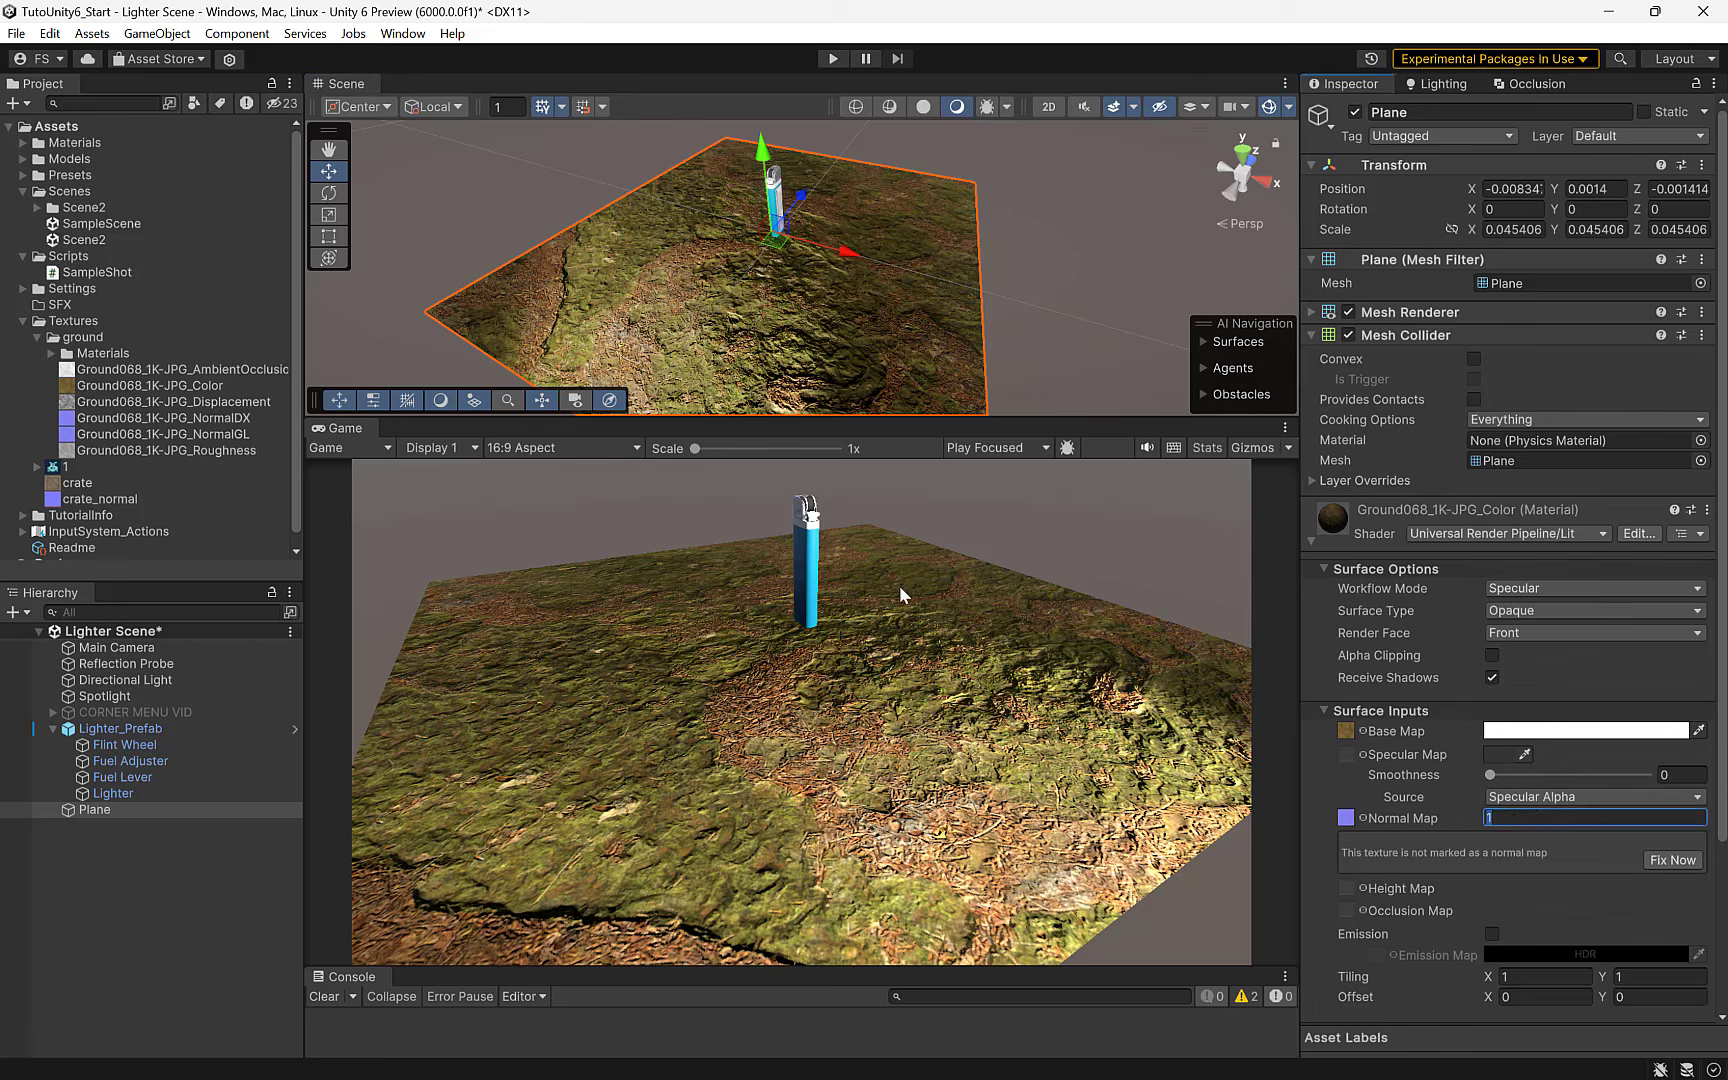
type("0.25")
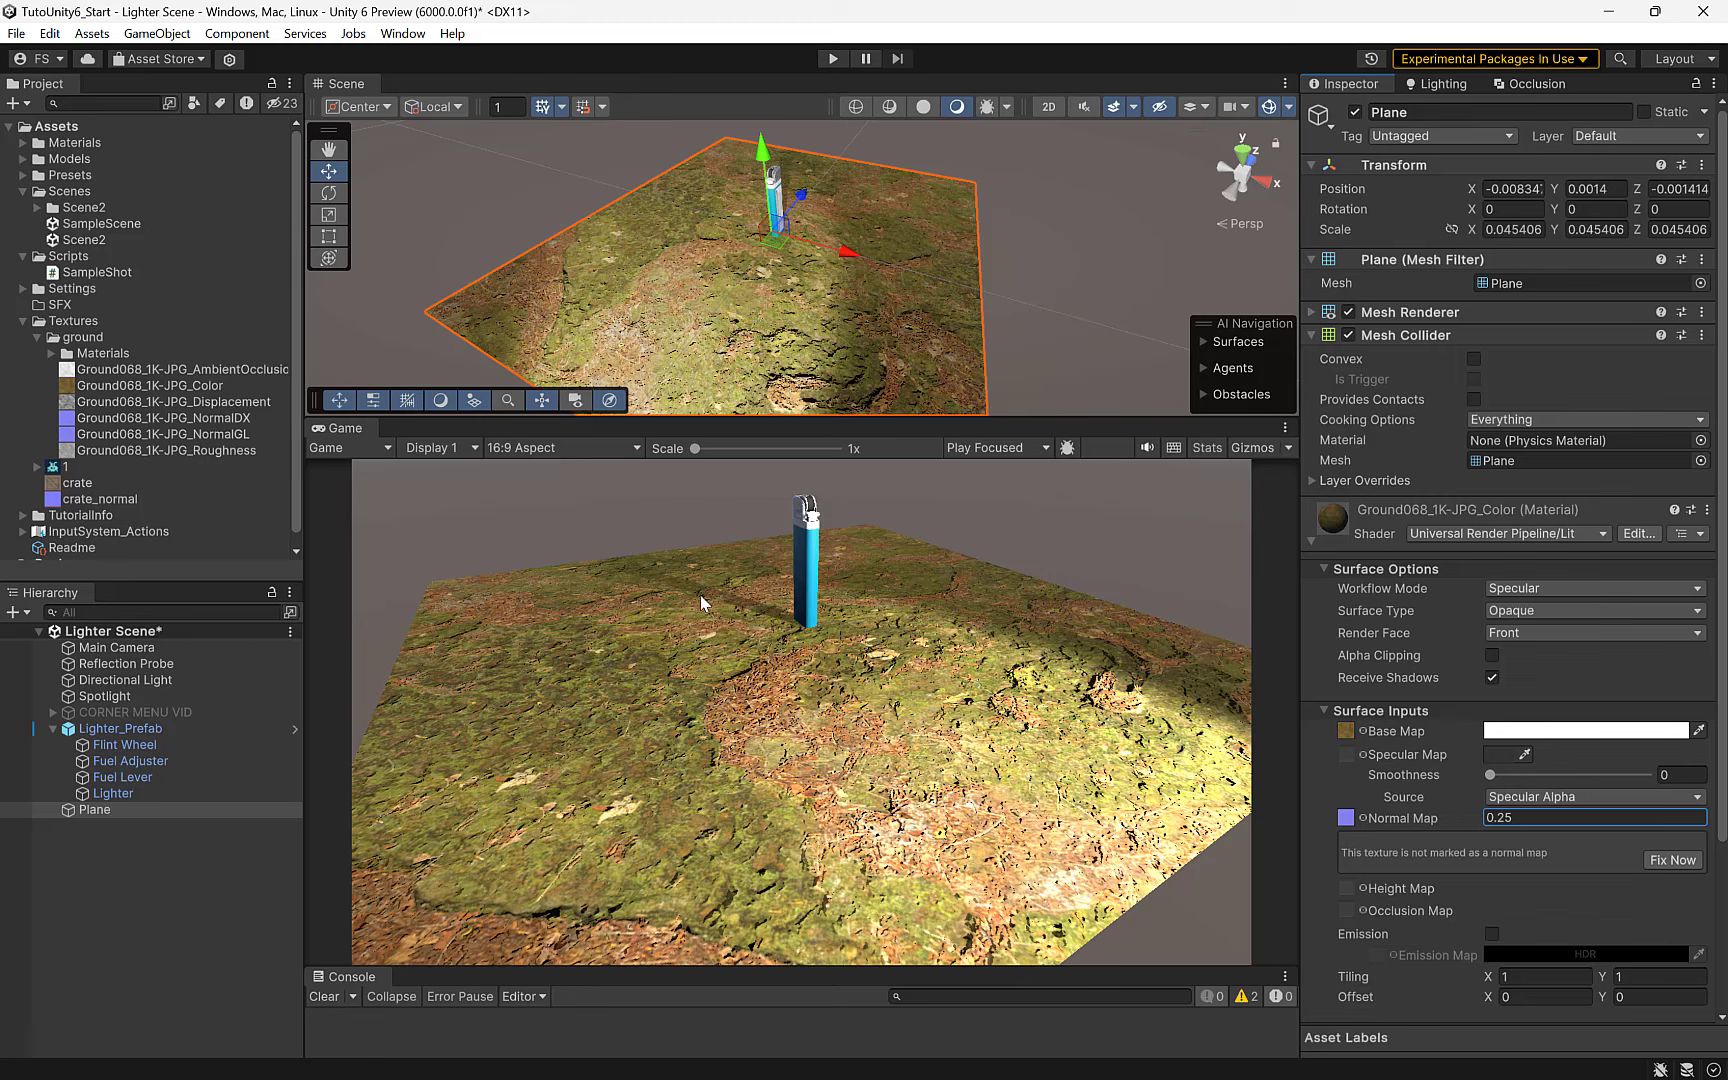
- Assign the AmbientOcclusion texture as the occlusion map, keeping full occlusion strength
left_click_drag(225, 370, 1360, 912)
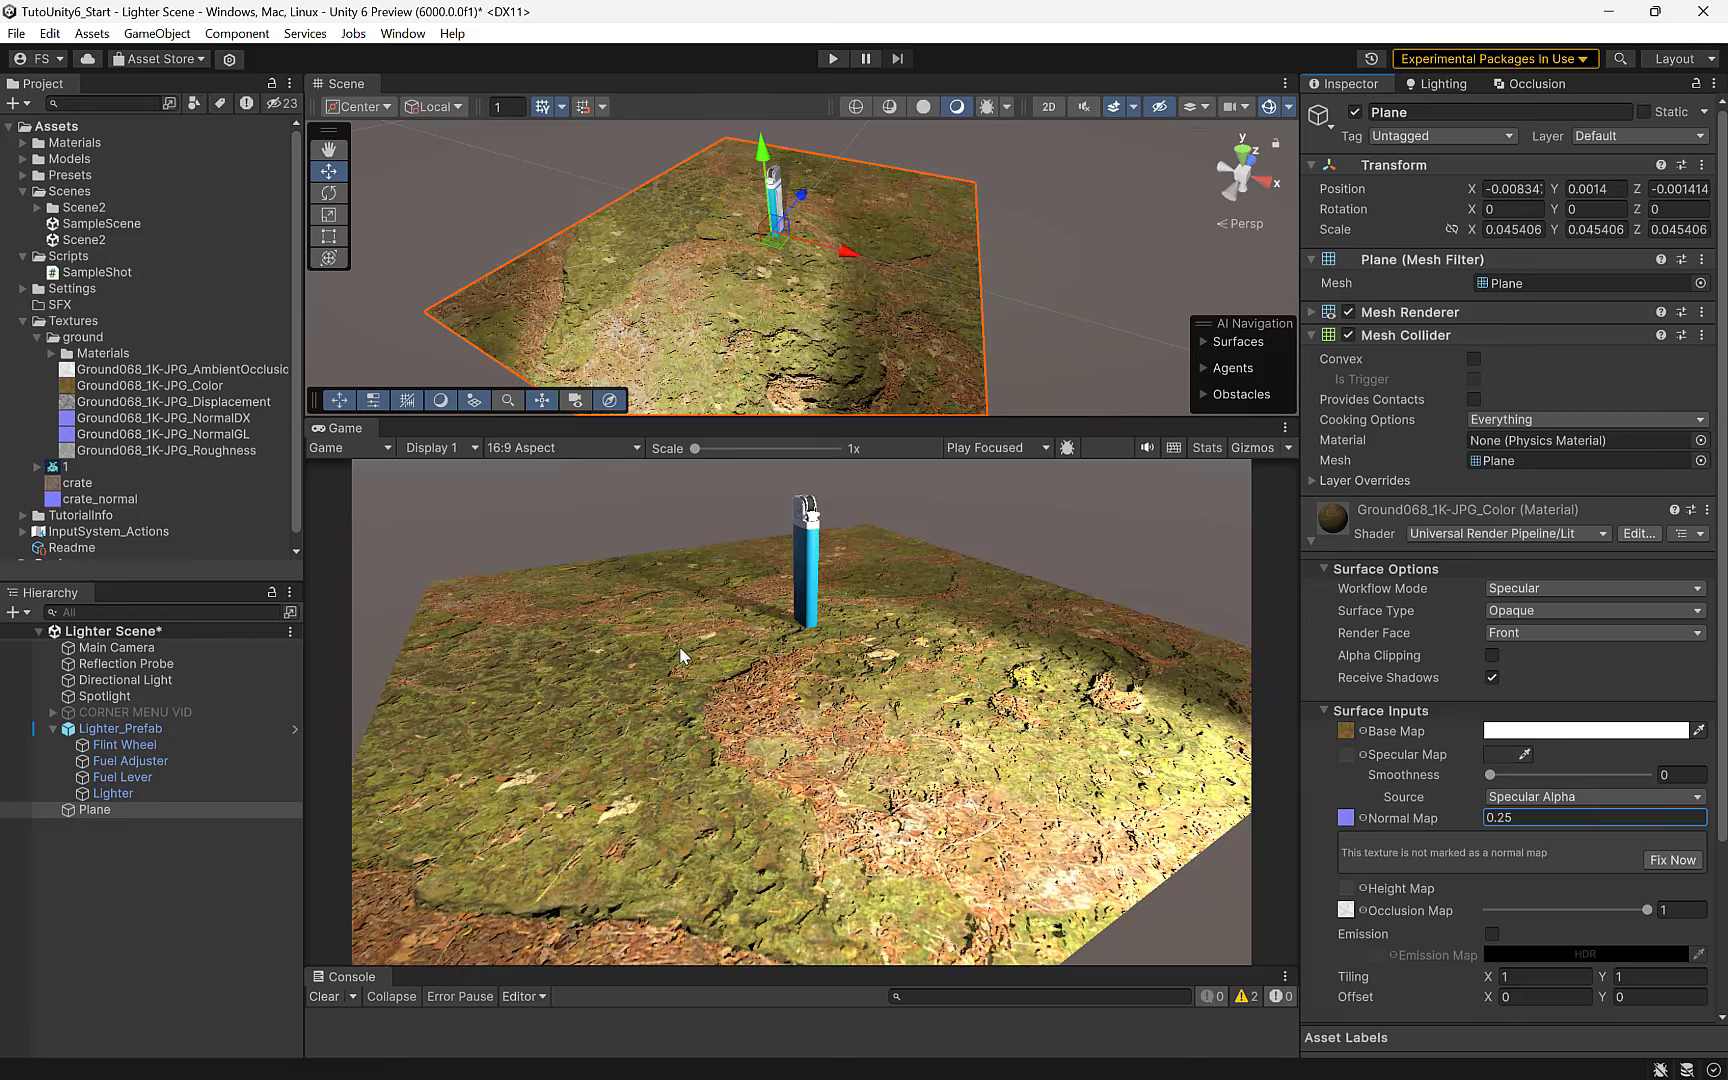
left_click_drag(1645, 911, 1590, 911)
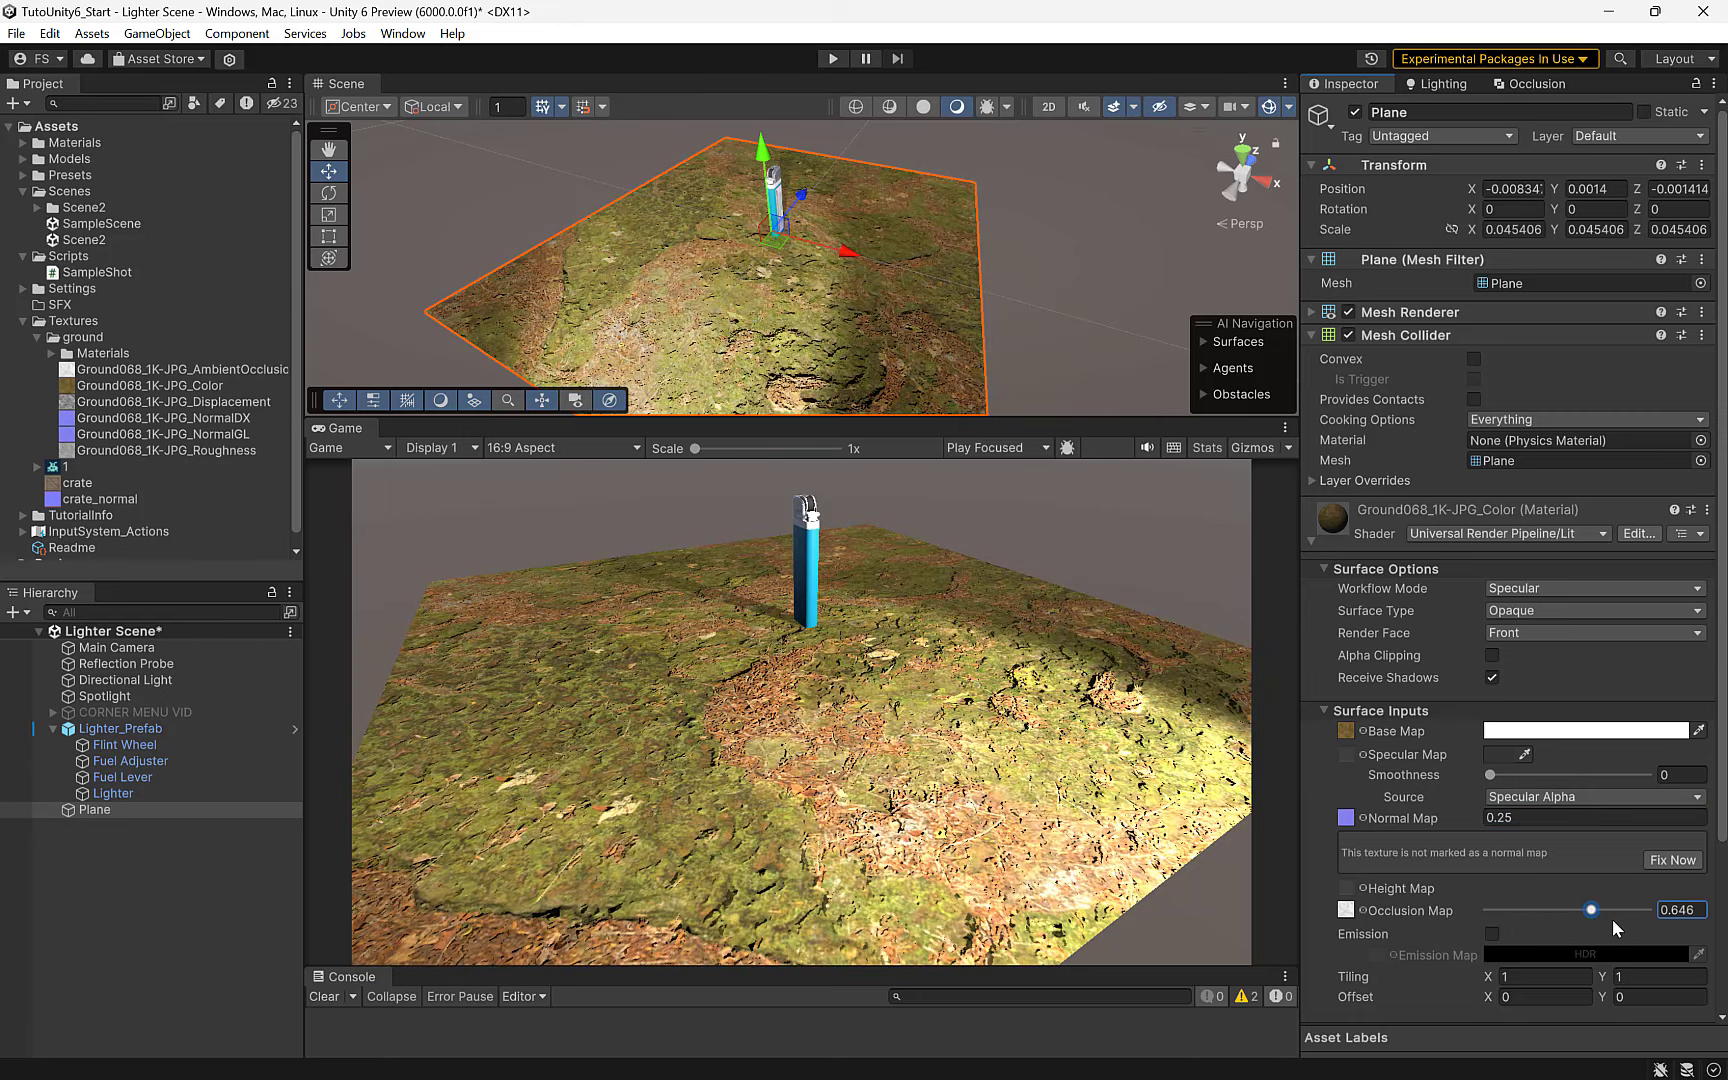
left_click_drag(1630, 912, 1660, 912)
- Use the Roughness texture as the specular map and set smoothness to about 0.8
left_click_drag(213, 457, 1345, 757)
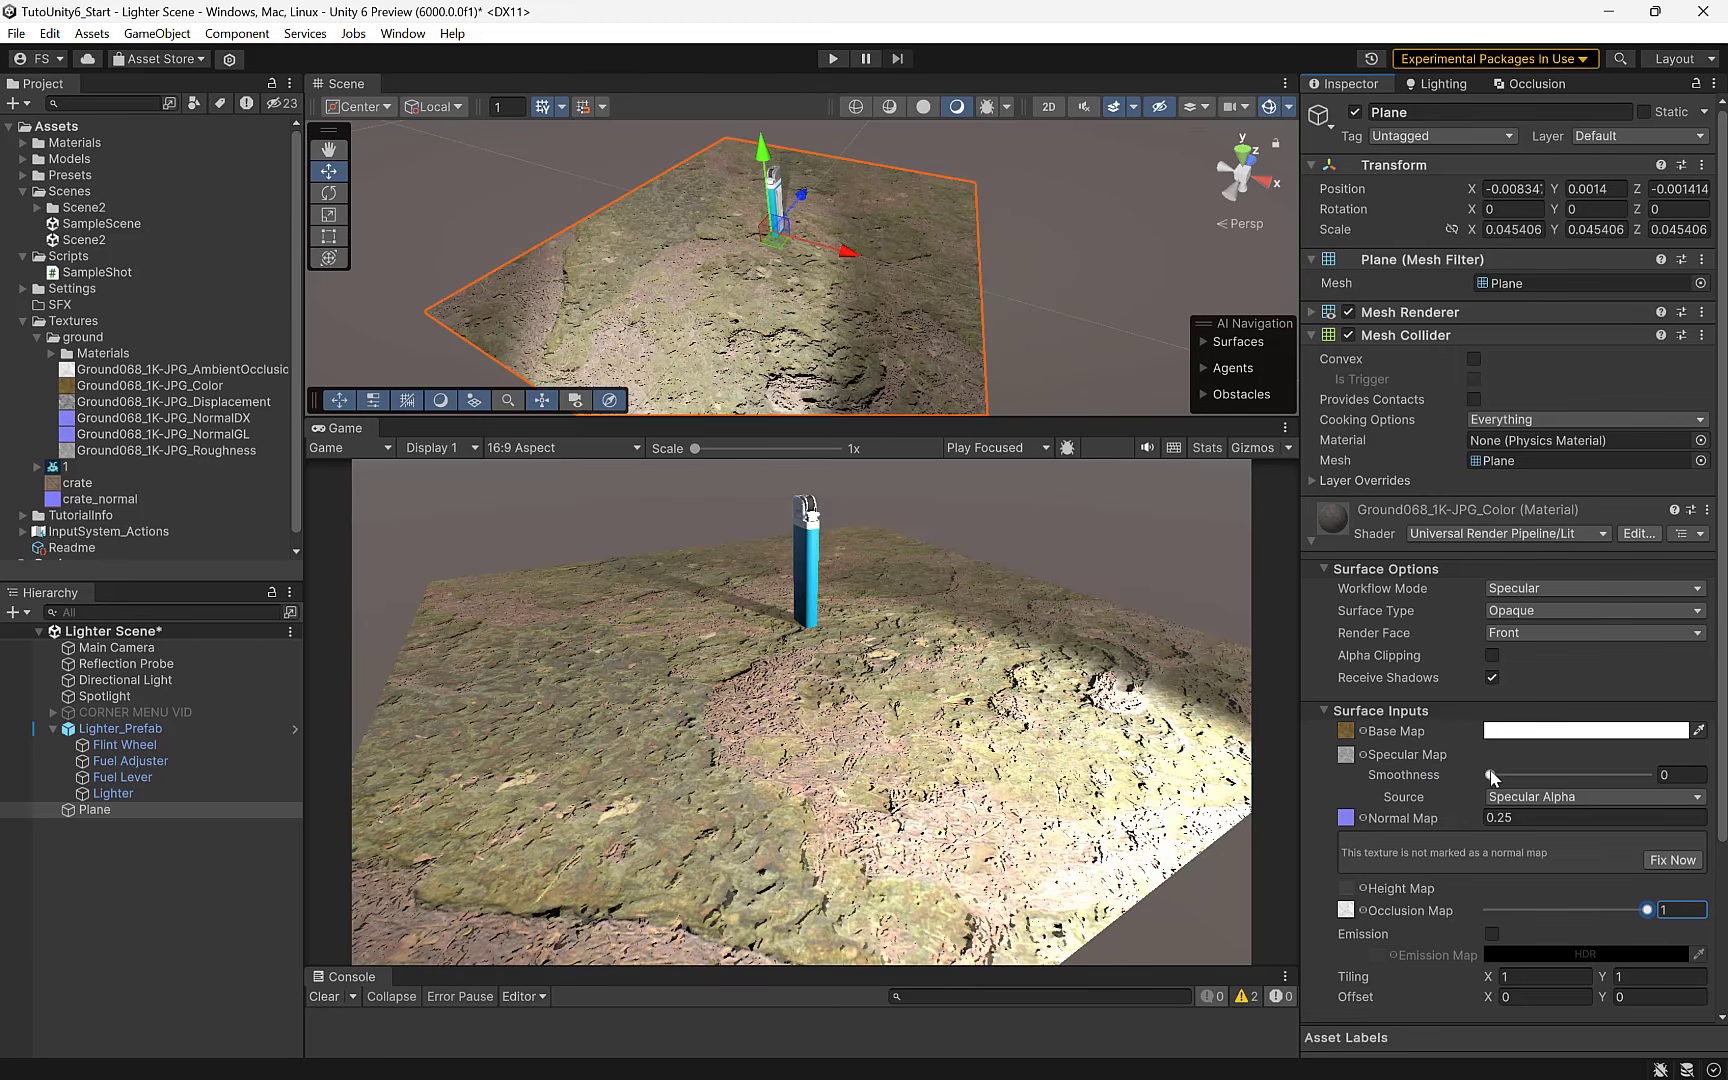
mouse_move(1491, 776)
left_mouse_down()
mouse_move(1677, 782)
mouse_move(1619, 784)
left_mouse_up()
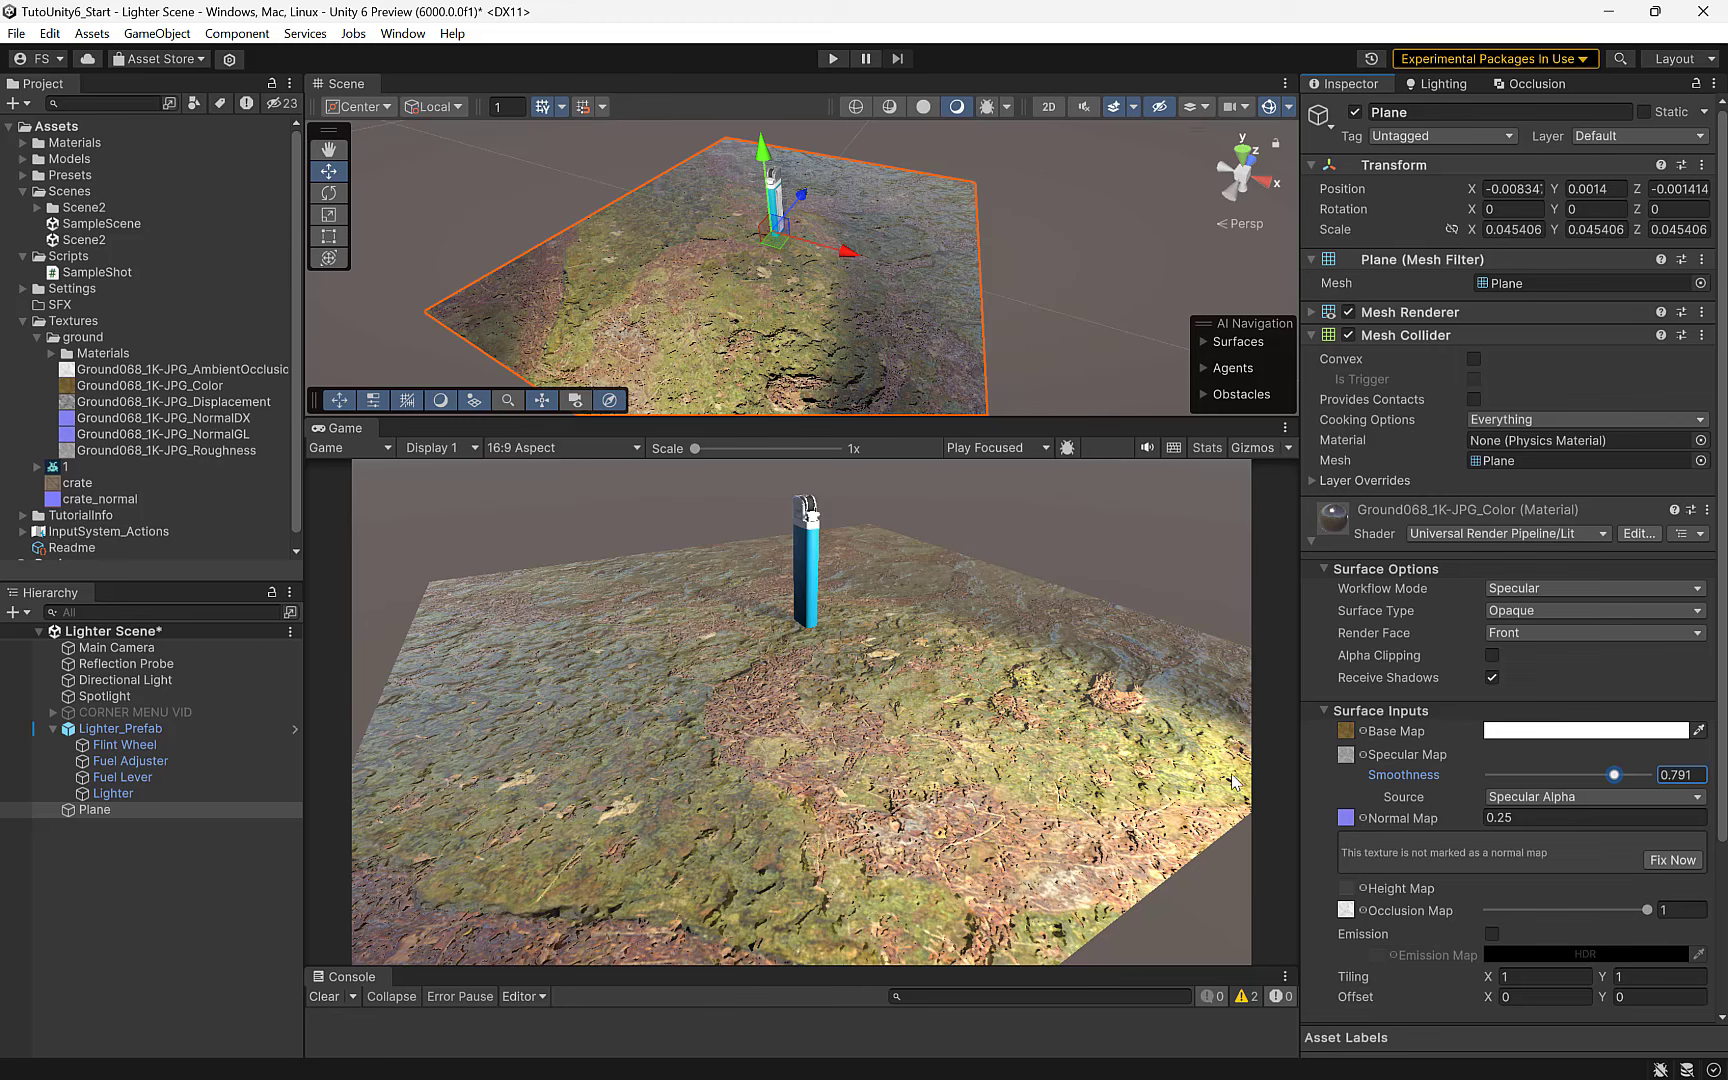
key("Tab")
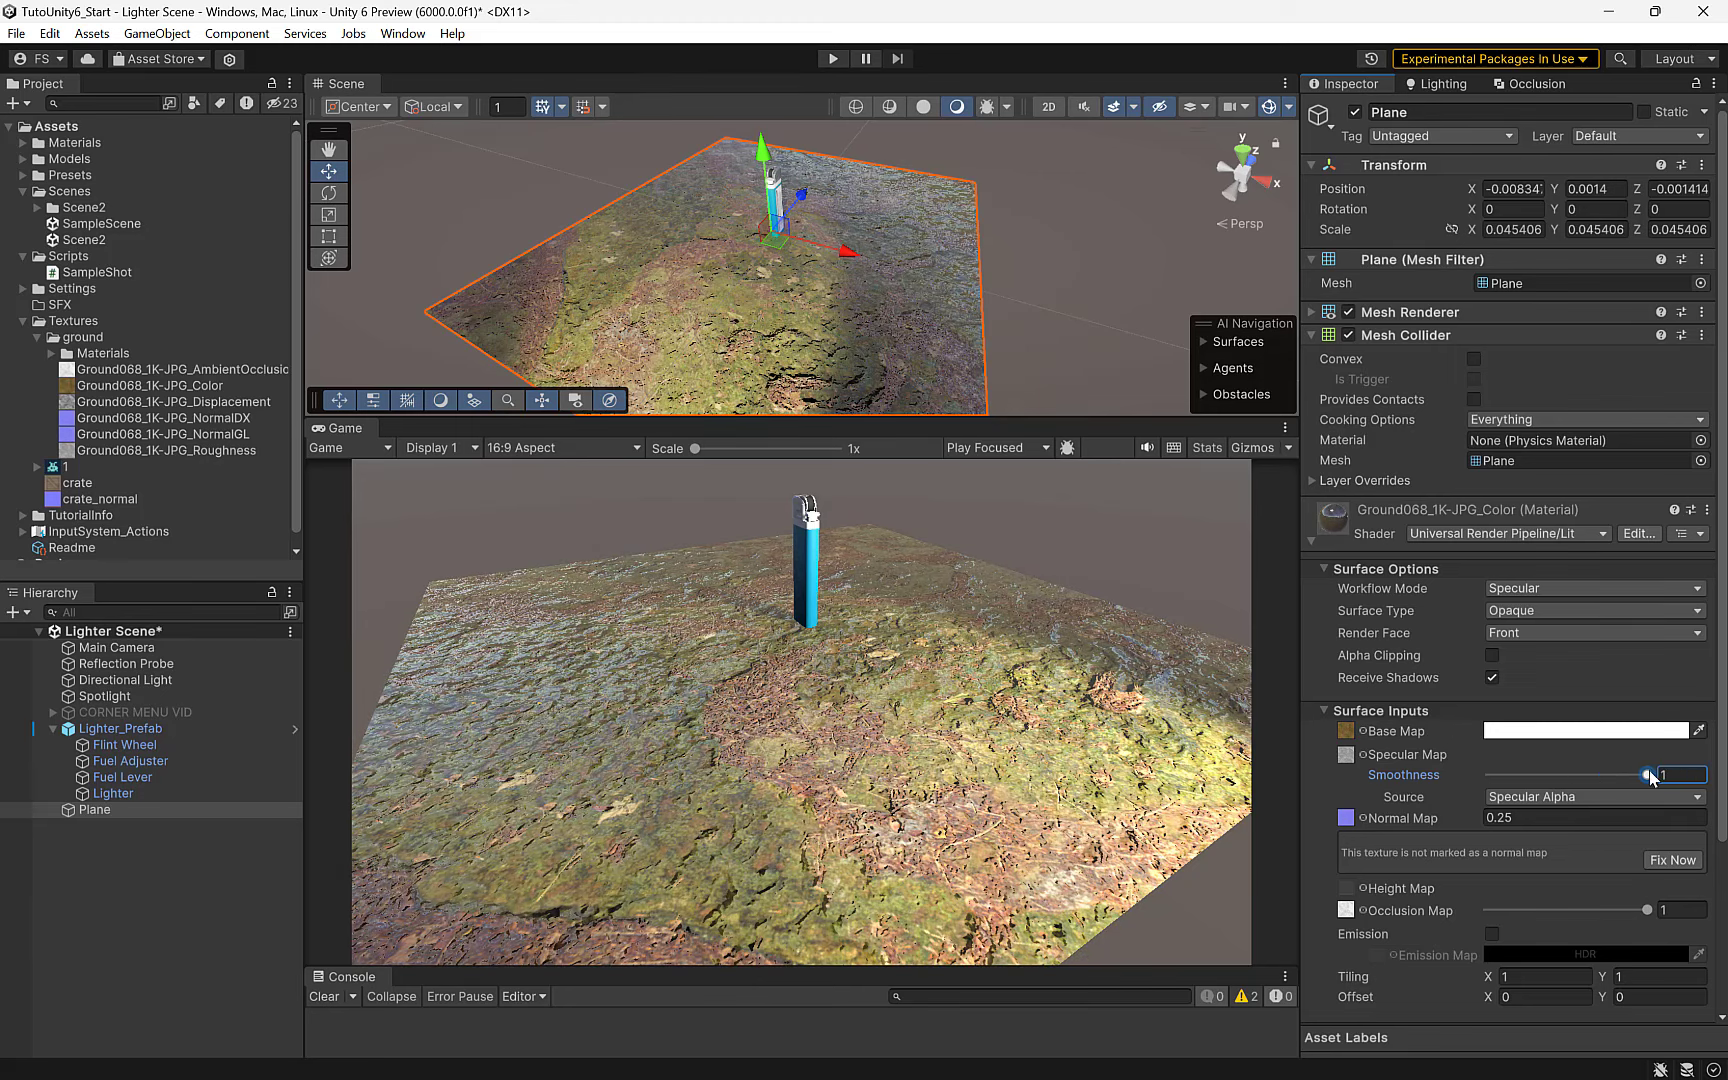
mouse_move(1592, 778)
left_mouse_down()
mouse_move(1500, 783)
mouse_move(1545, 777)
left_mouse_up()
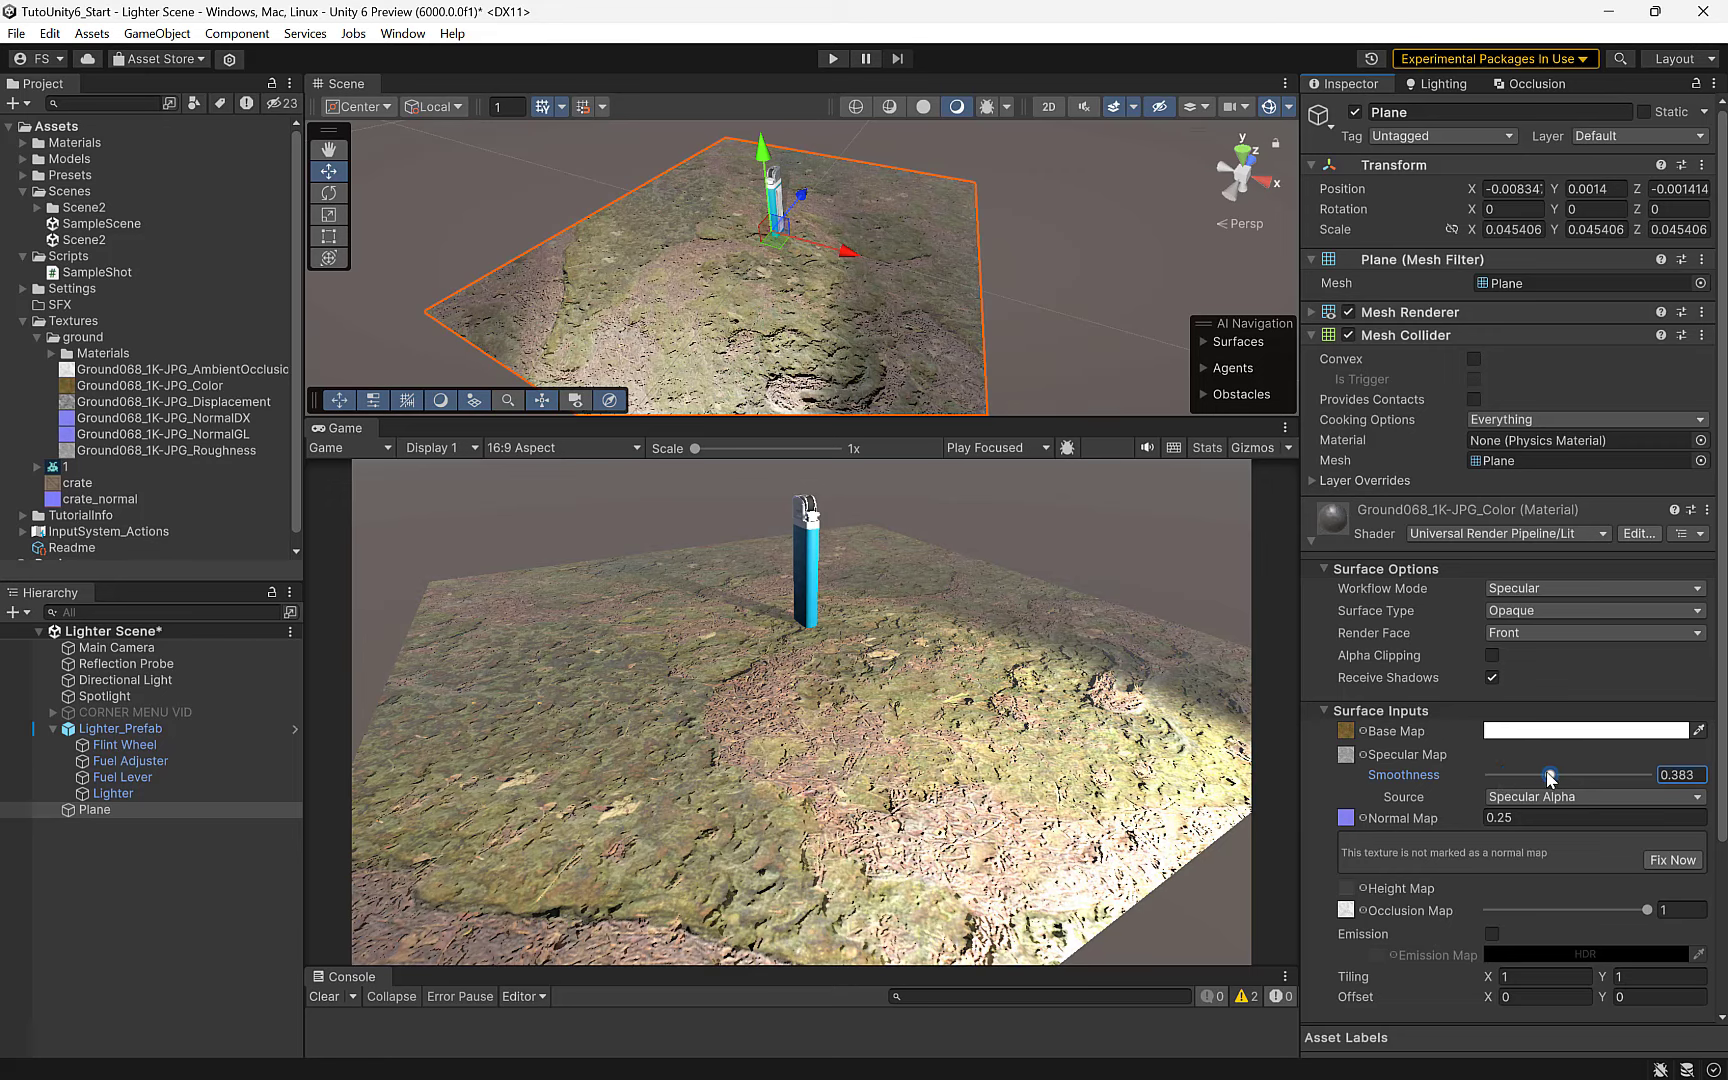
- Try dimming the Directional Light to 0.53 intensity, then undo the change
left_click(125, 680)
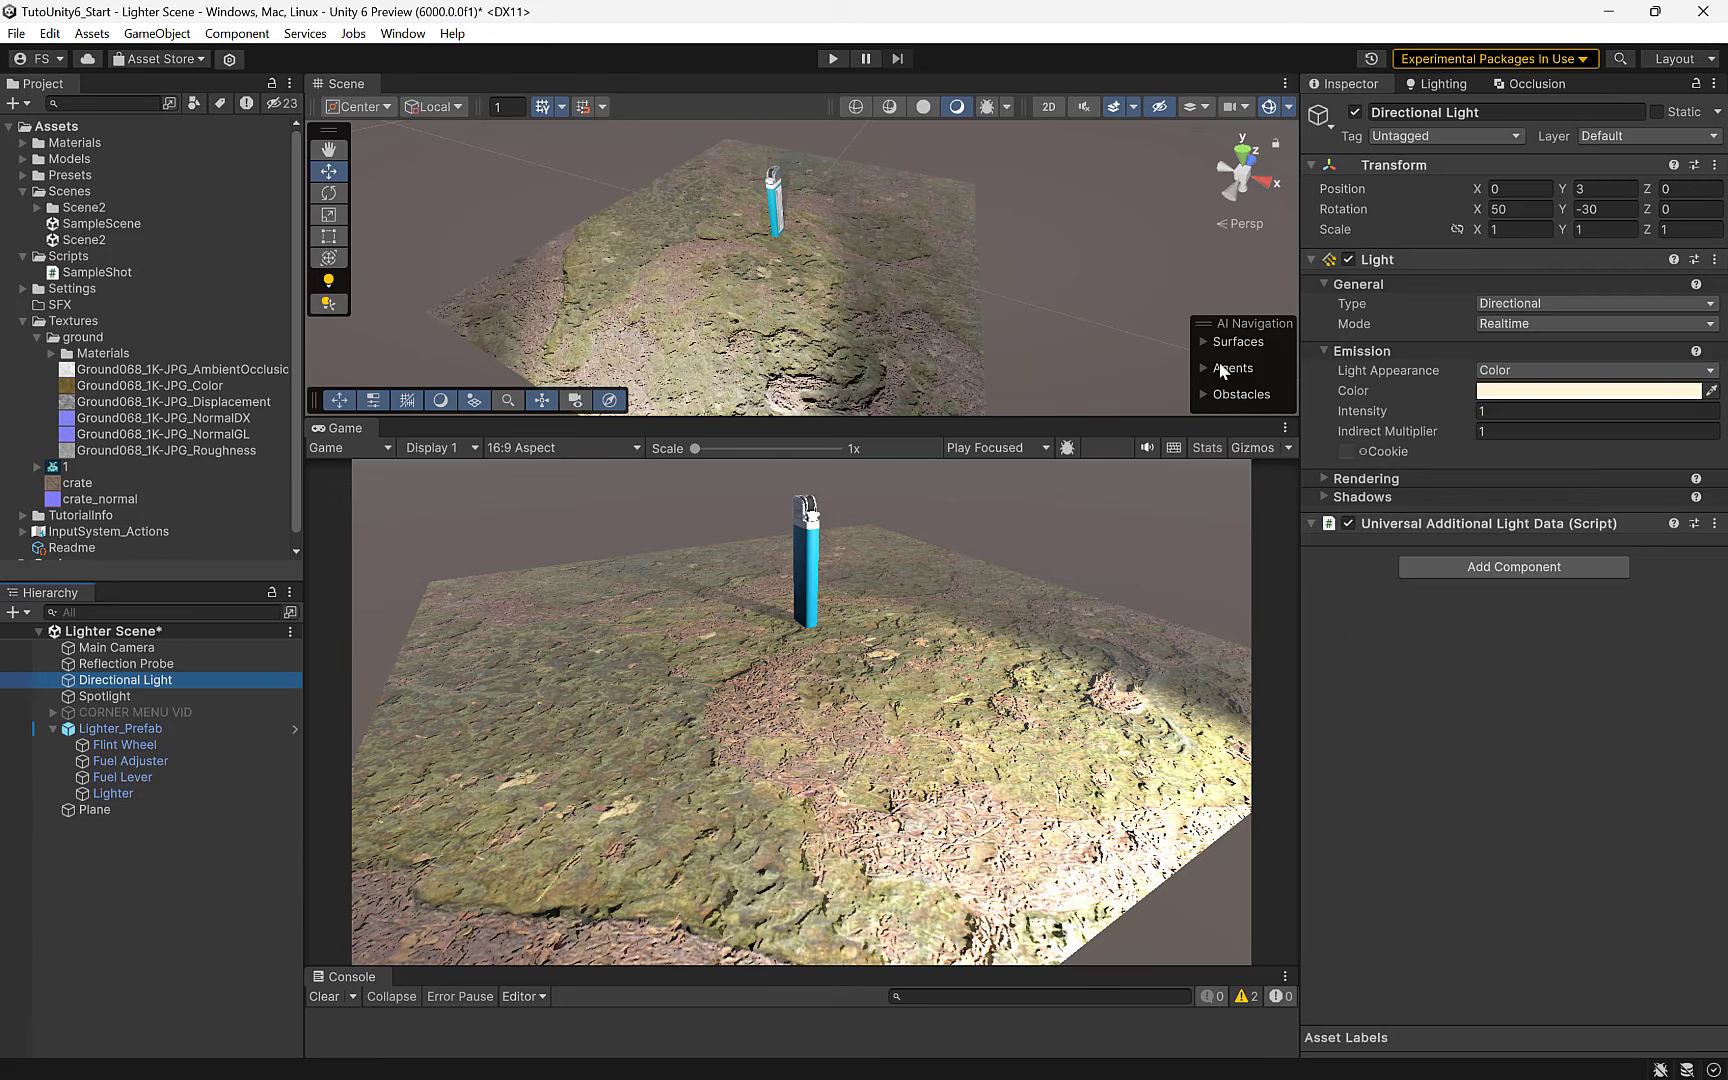
left_click_drag(1436, 410, 1416, 416)
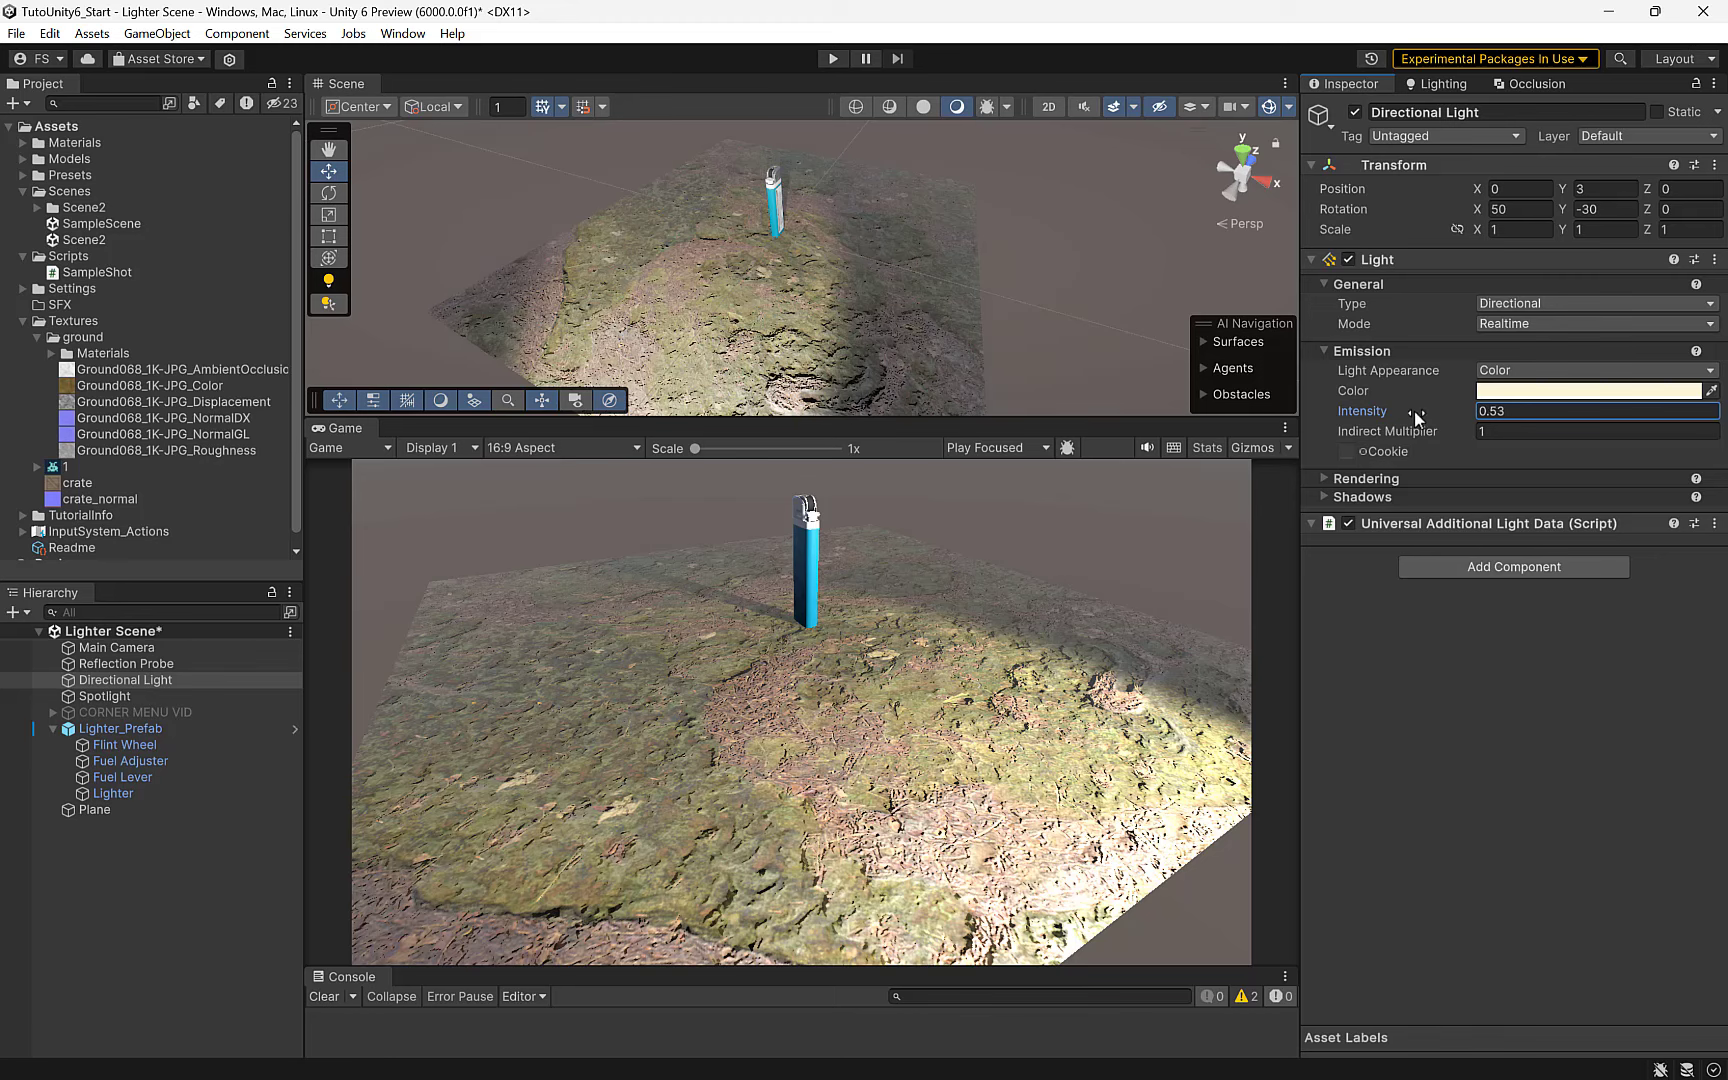
key("ctrl+z")
key("ctrl+z")
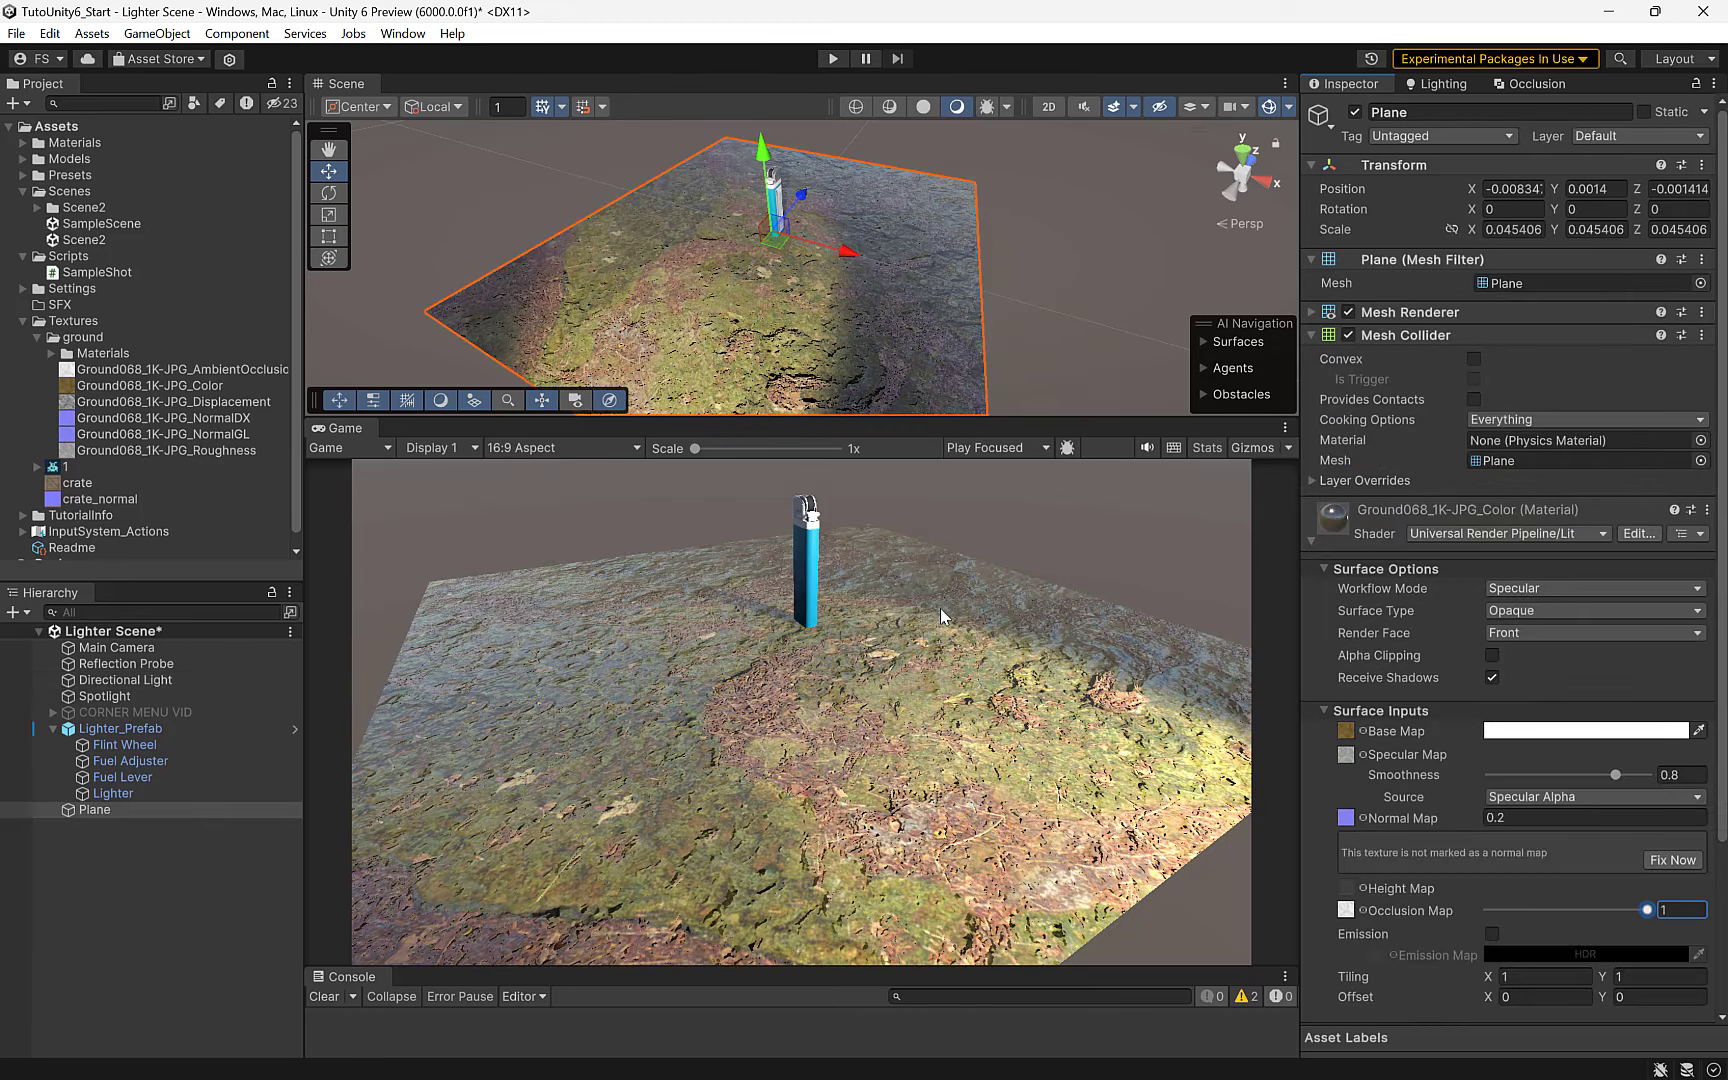
- Change the ground material's Workflow Mode to Metallic and drag Smoothness down to 0
left_click(1110, 720)
left_click(1528, 594)
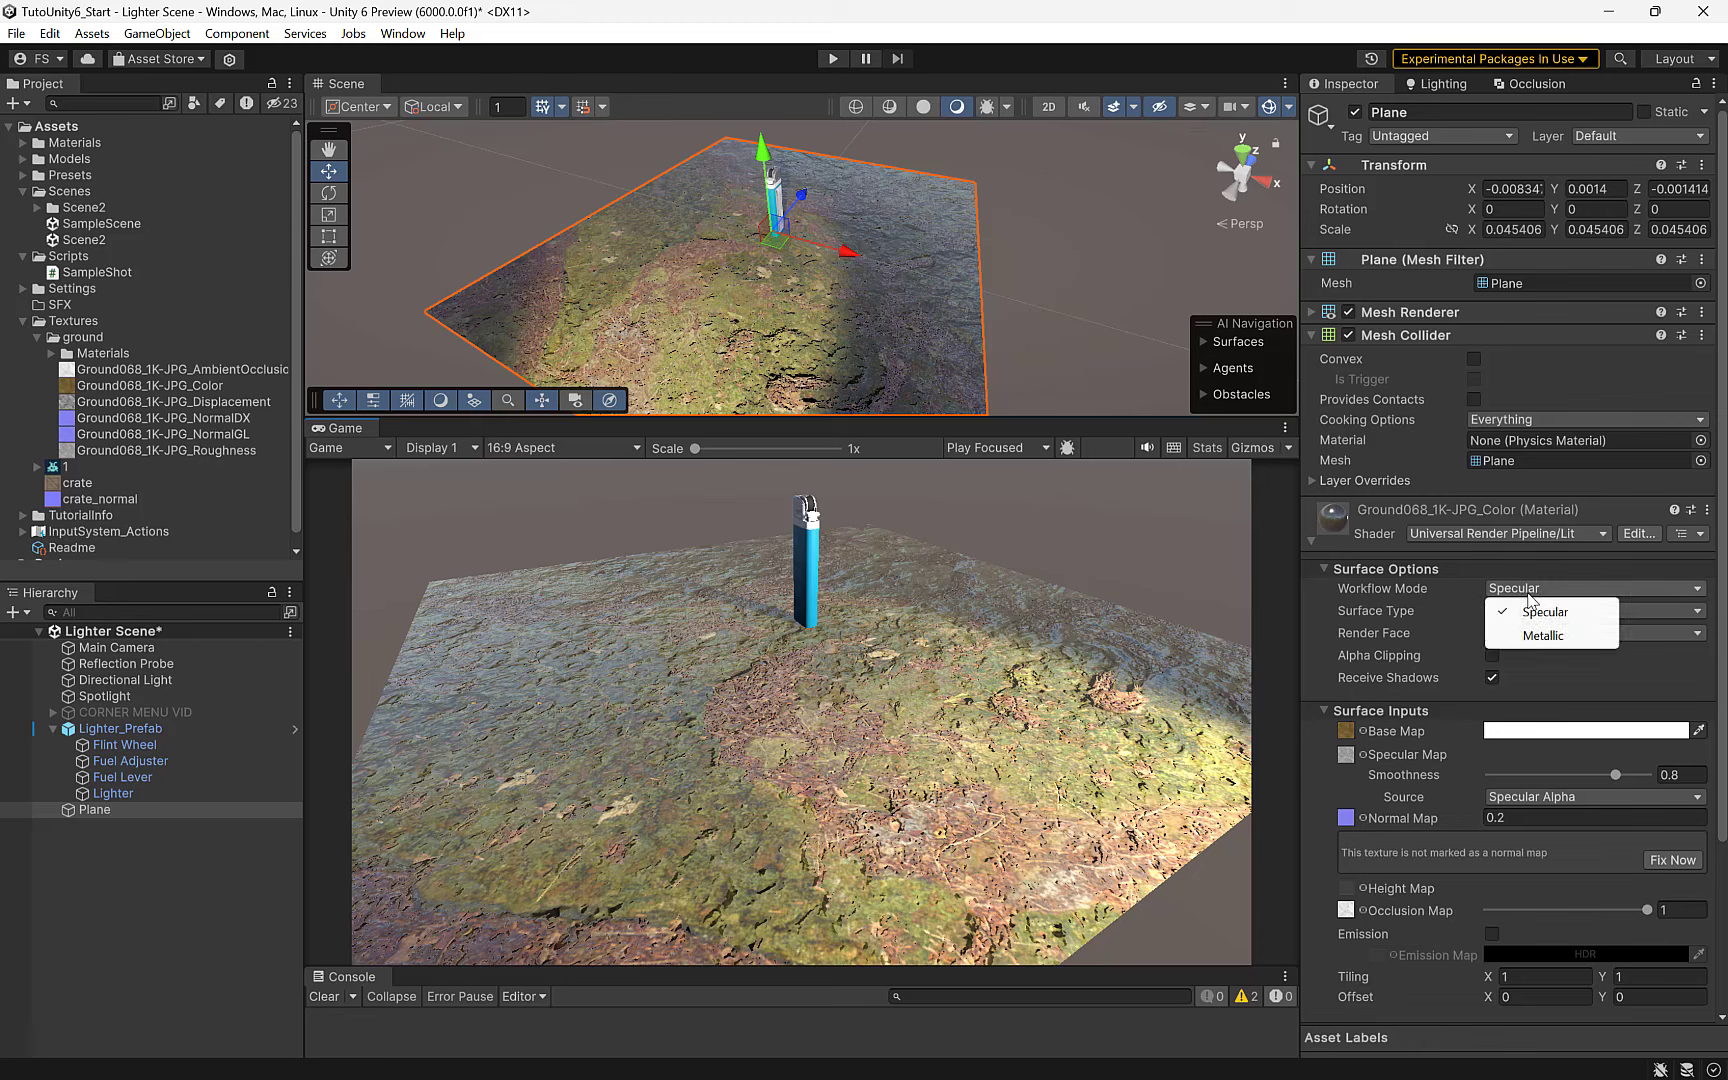
left_click(1549, 636)
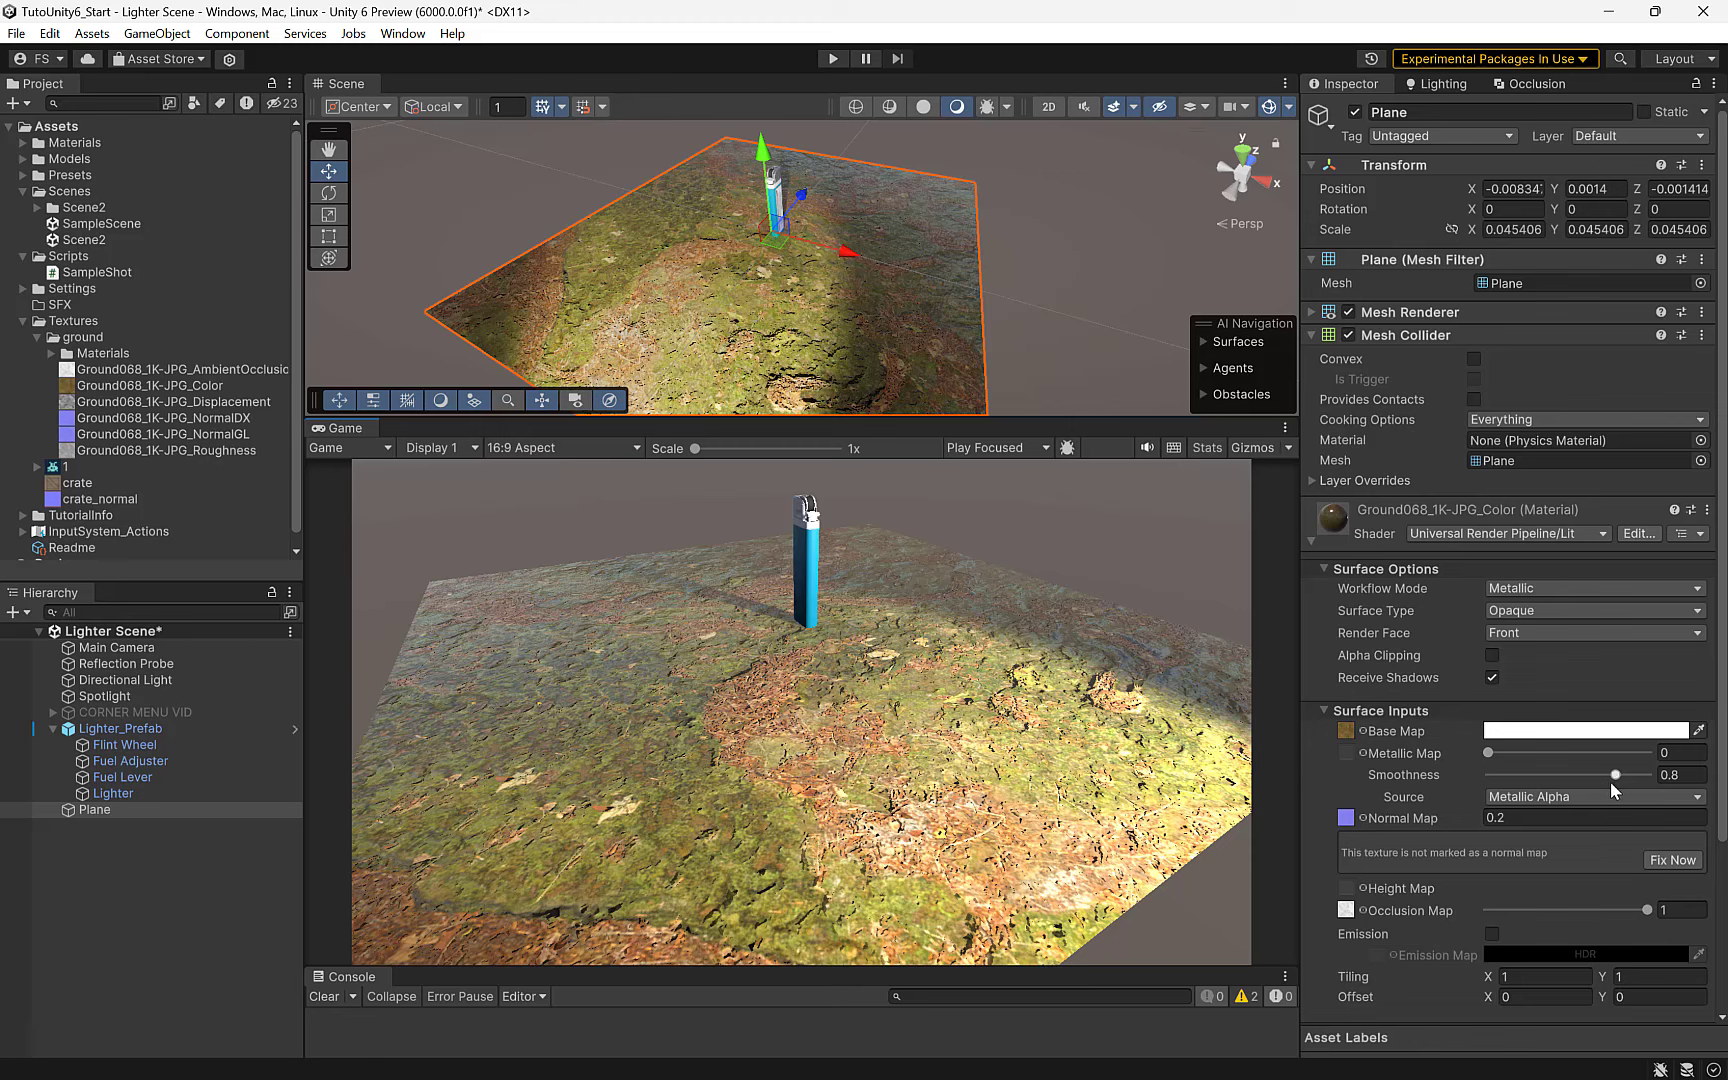
mouse_move(1614, 776)
left_mouse_down()
mouse_move(1459, 778)
mouse_move(1484, 783)
left_mouse_up()
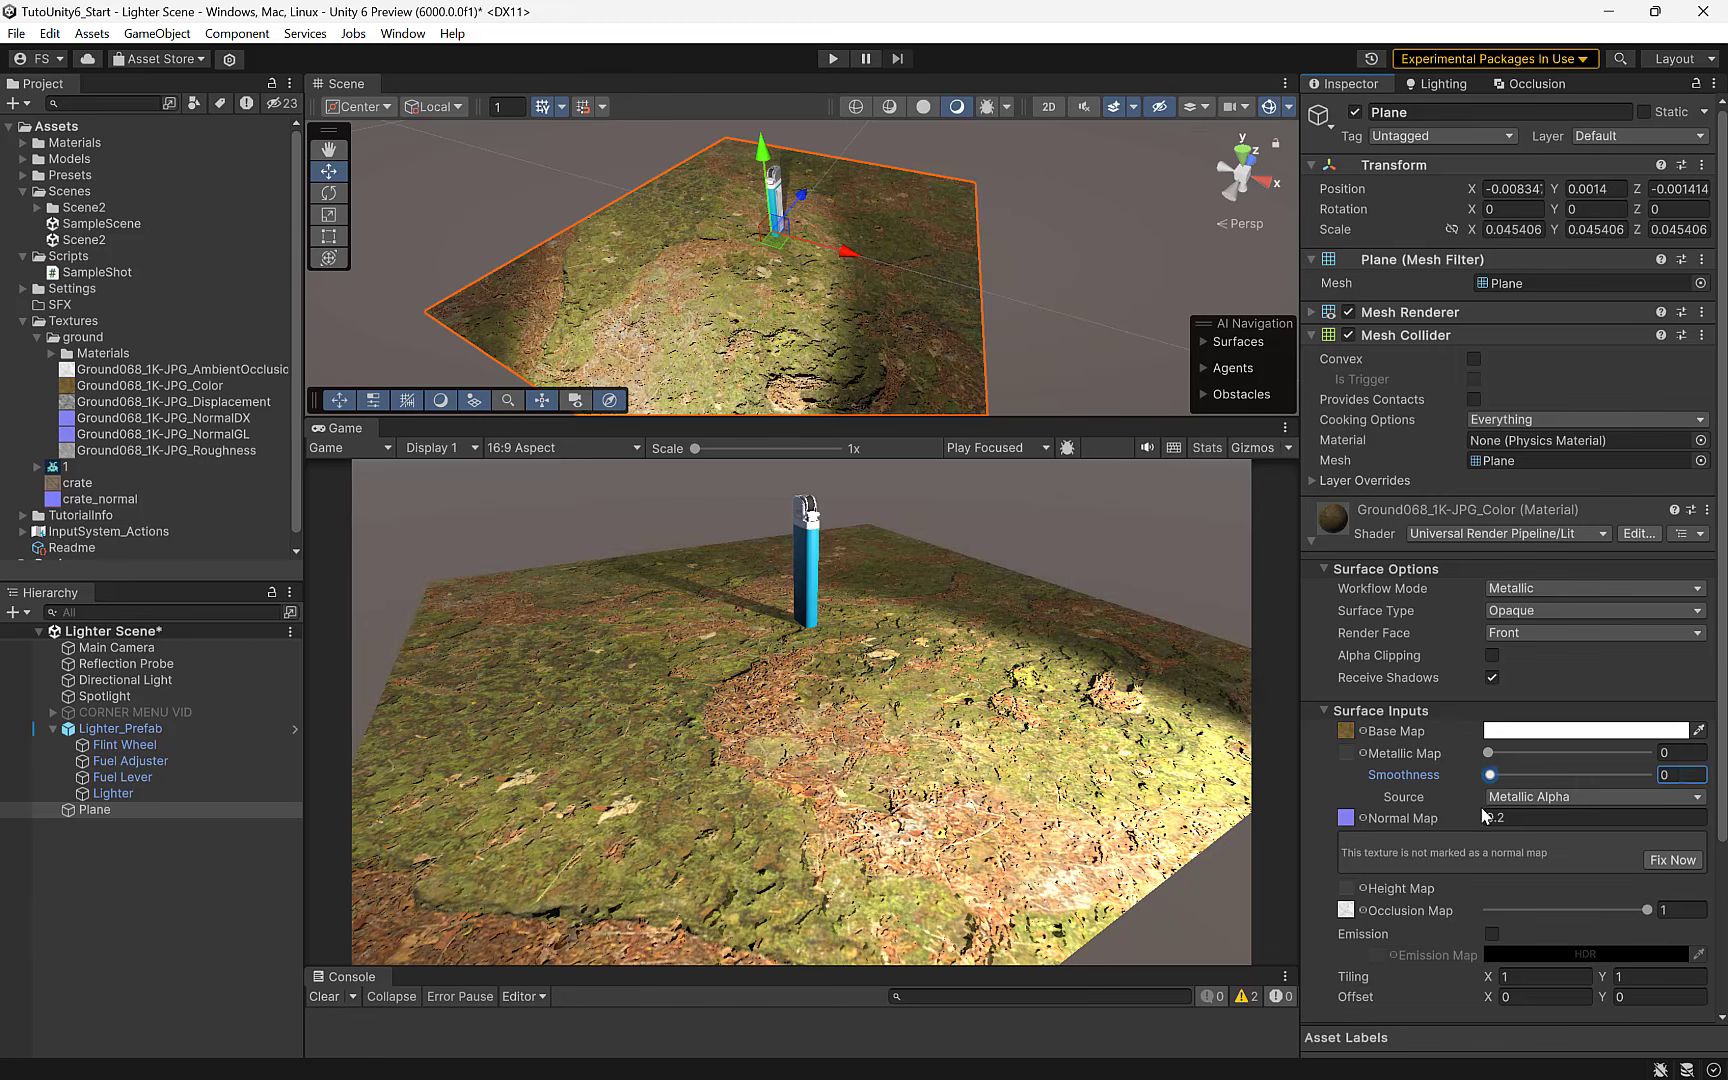
key("Tab")
left_click_drag(935, 373, 757, 306, "alt")
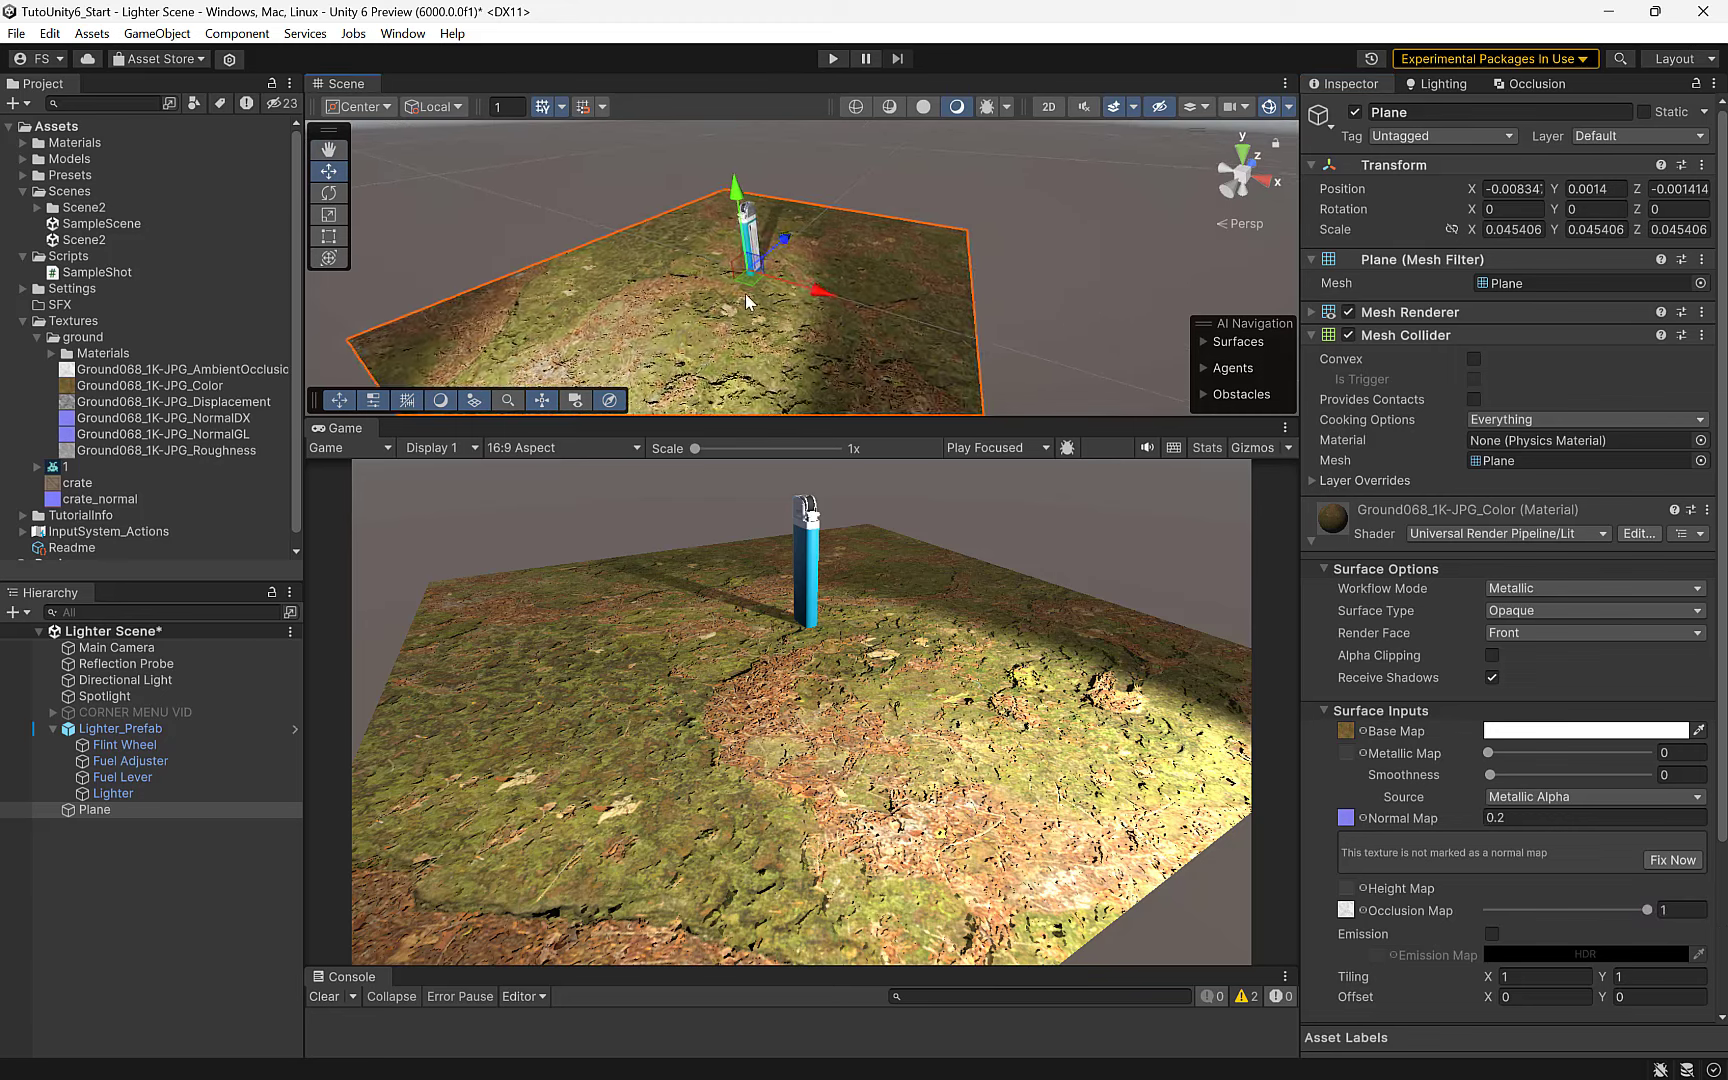
- Drag the Scene/Game splitter down to enlarge the Scene view, orbiting to a frontal plane view
scroll(757, 306, "up", 3)
scroll(760, 300, "up", 3)
scroll(765, 292, "up", 3)
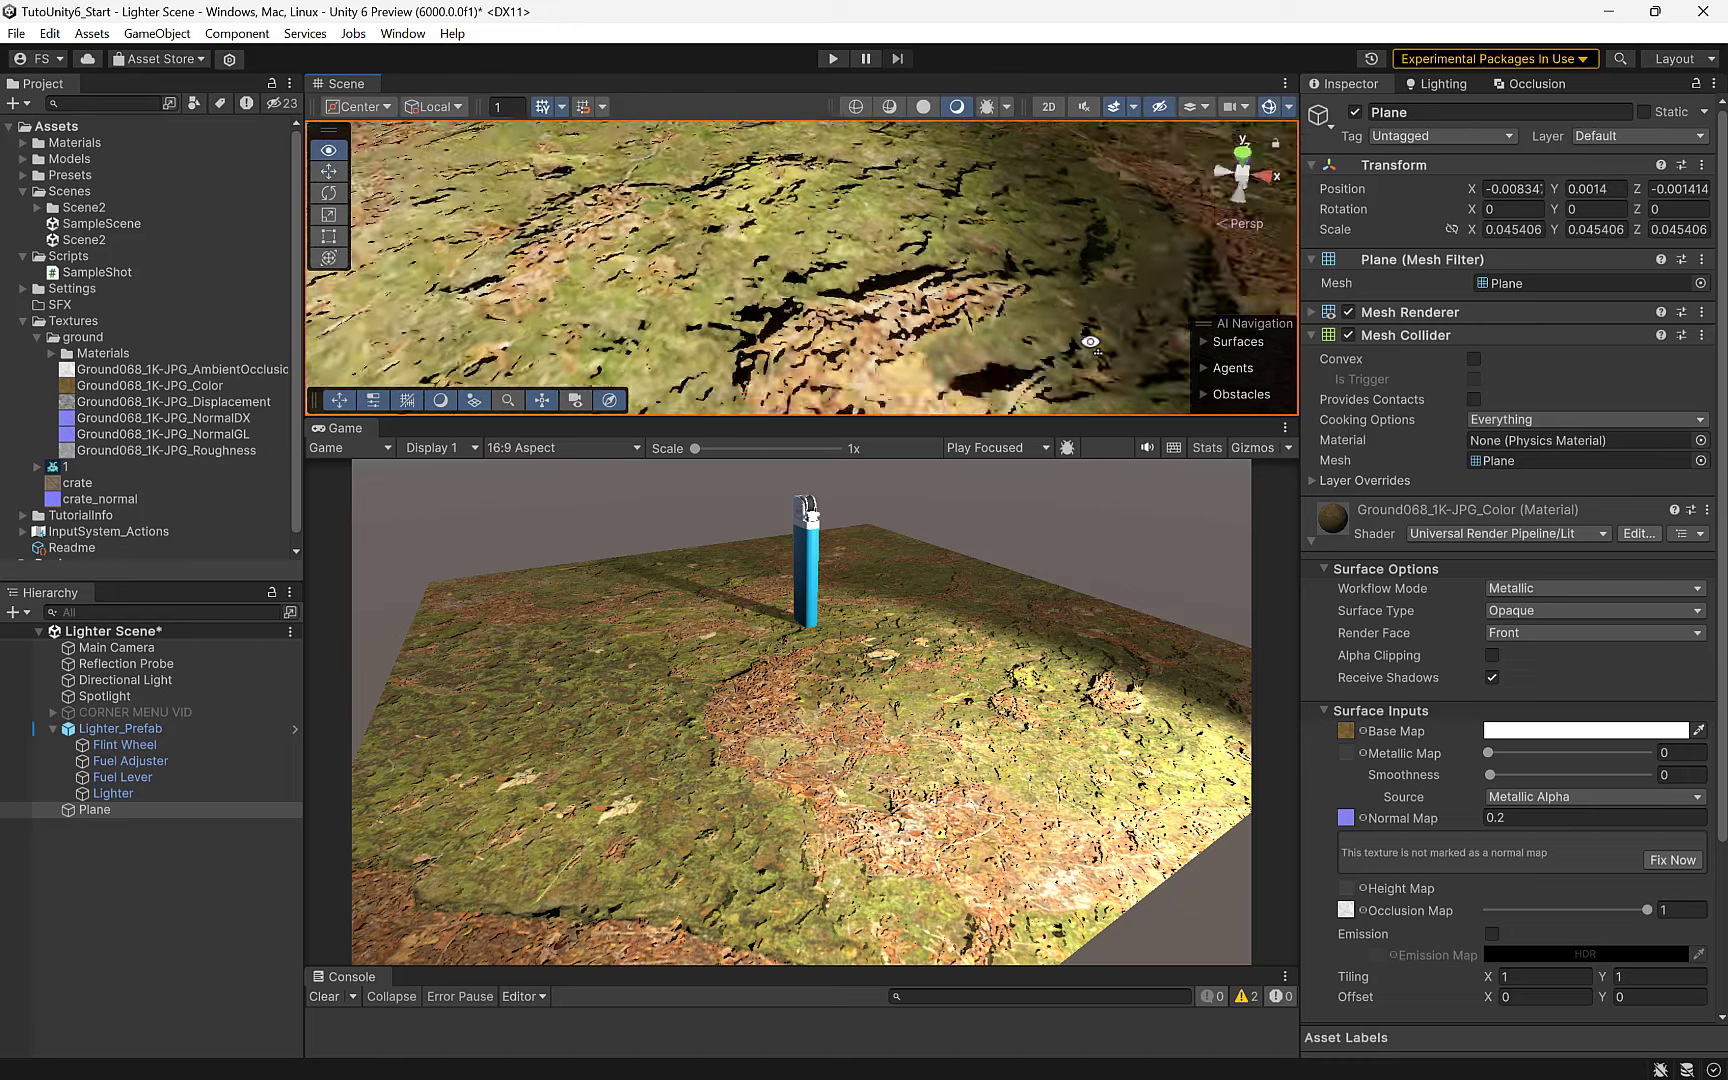
scroll(768, 288, "up", 3)
scroll(768, 288, "down", 3)
left_click_drag(768, 288, 952, 337, "alt")
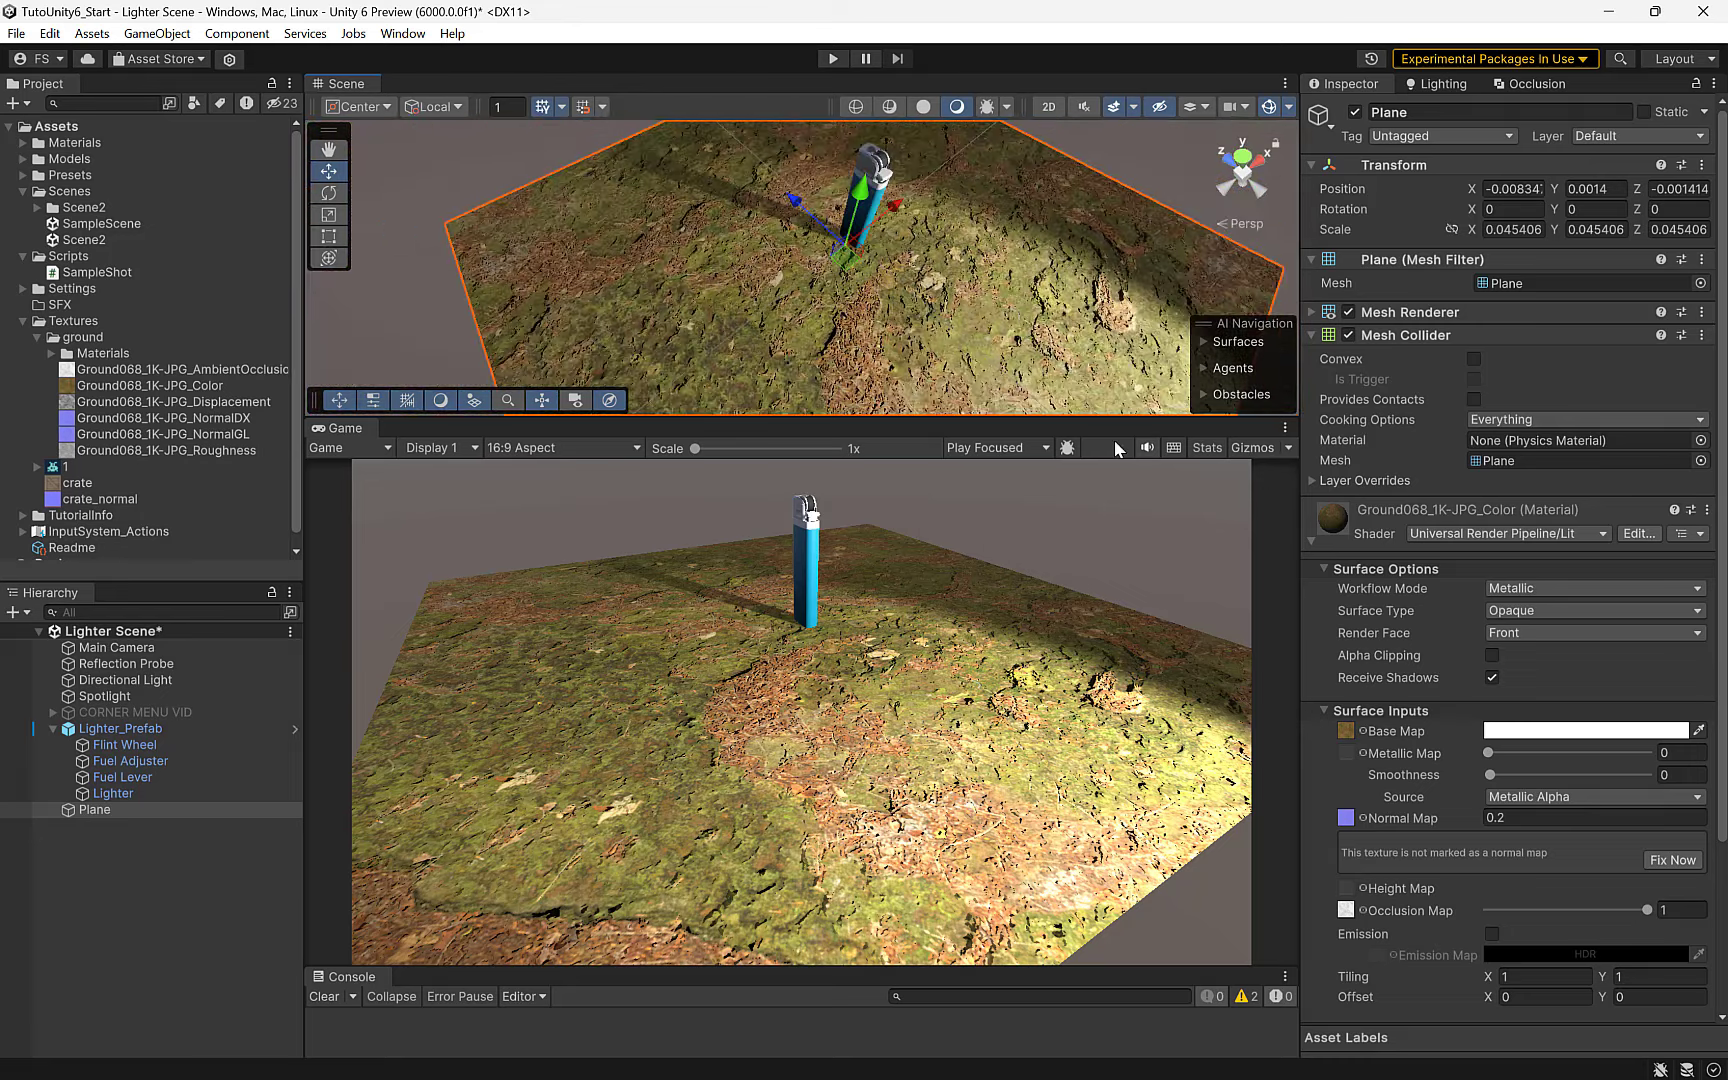
left_click_drag(1050, 418, 1050, 707)
mouse_move(857, 446)
left_mouse_down("alt")
mouse_move(917, 453)
mouse_move(747, 447)
mouse_move(1191, 470)
left_mouse_up("alt")
- Duplicate the plane beside the original along X, then duplicate both forward along Z
key("ctrl+d")
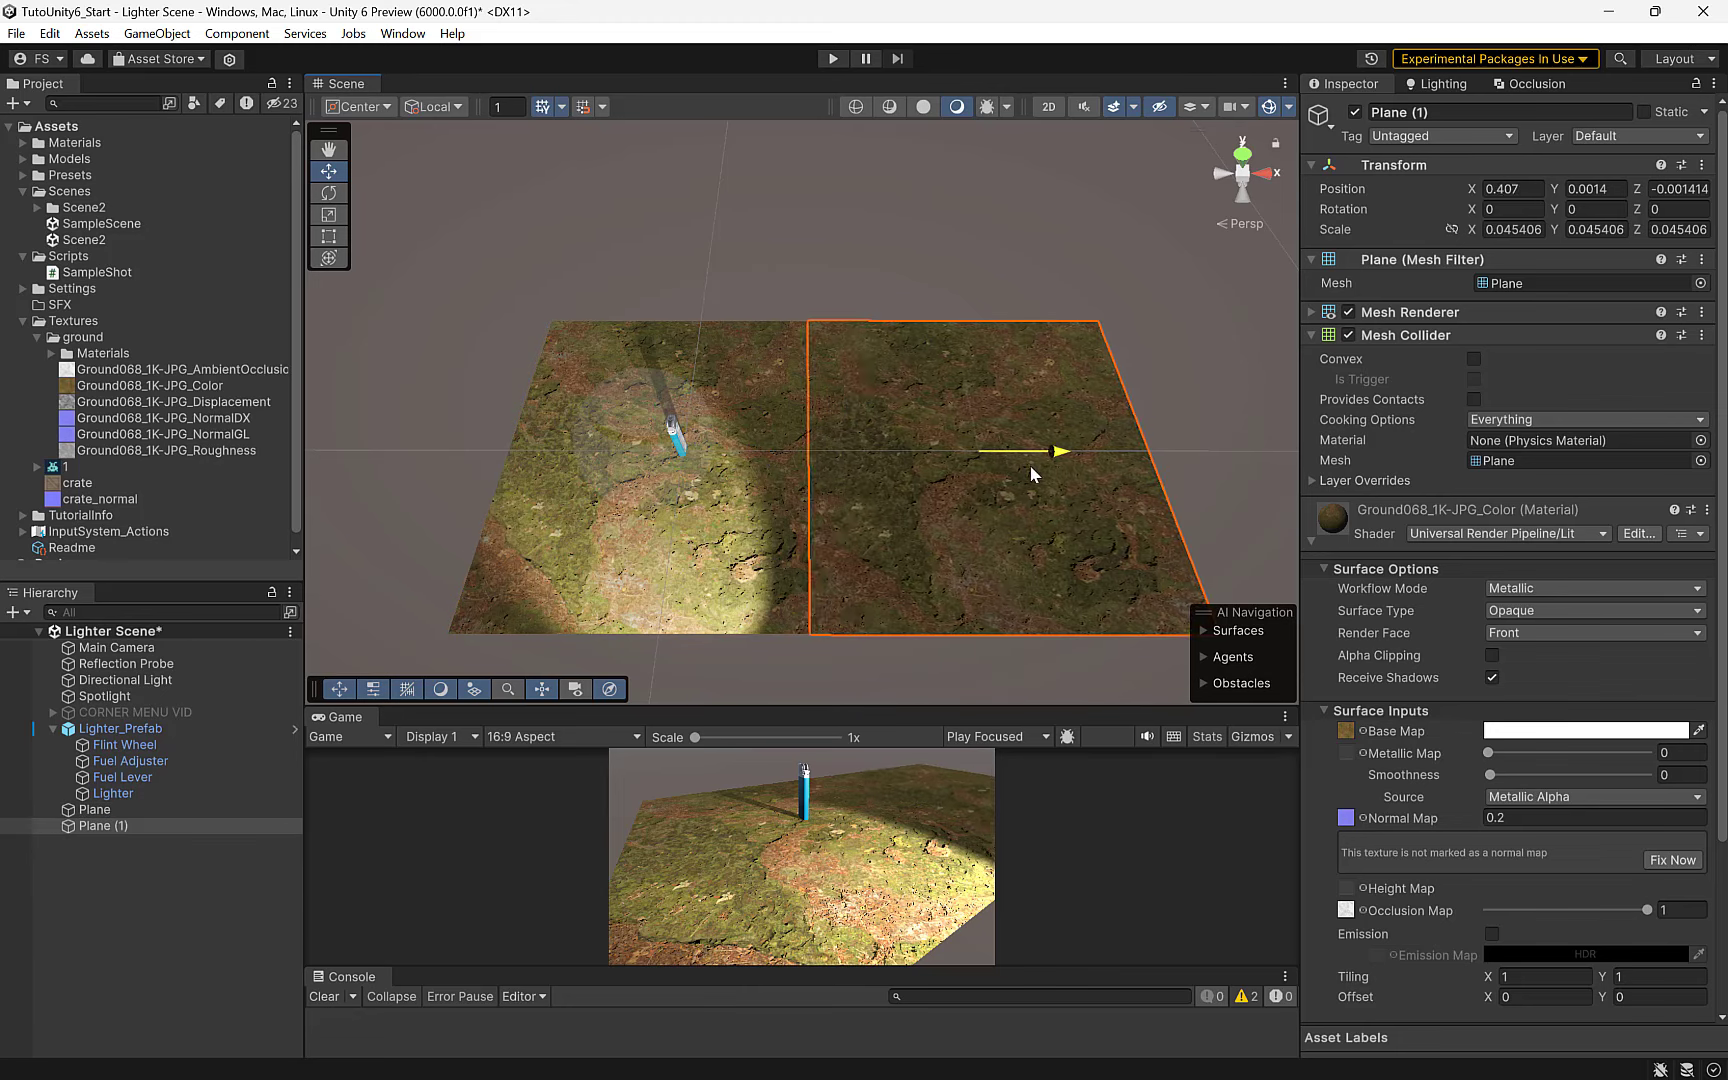
left_click_drag(1191, 470, 1099, 471)
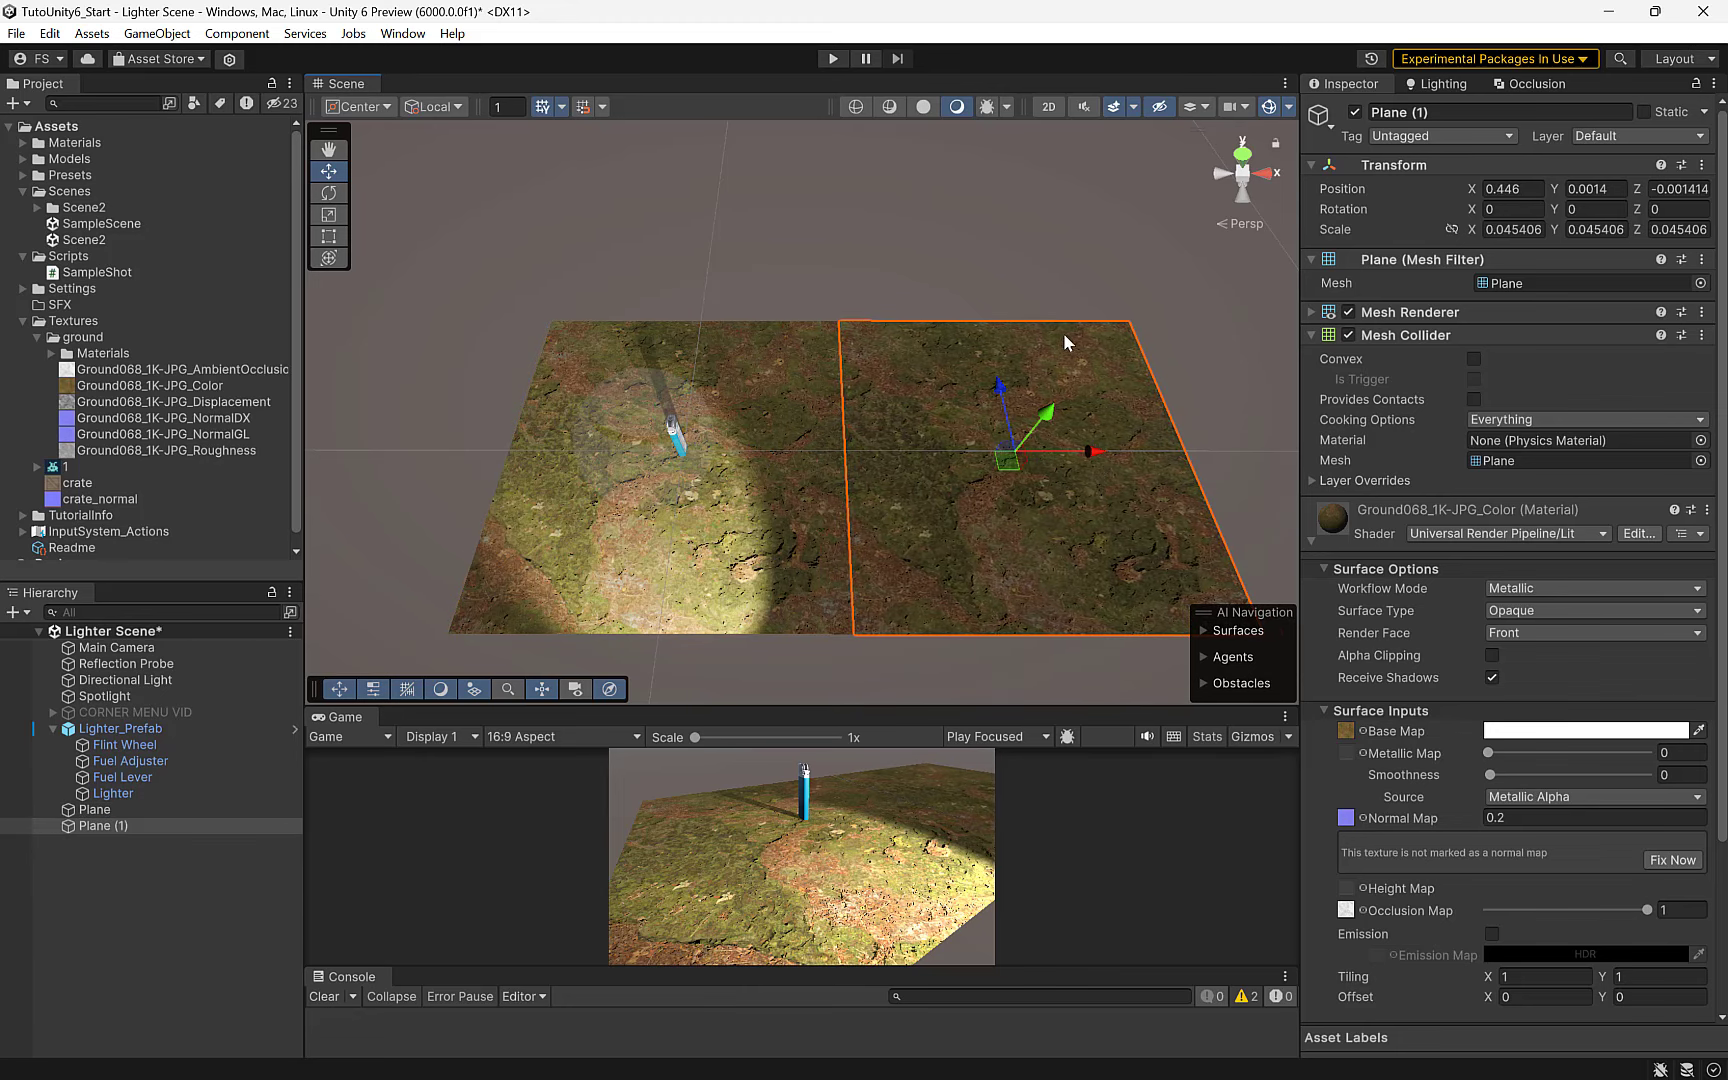
left_click(1033, 290)
left_click(800, 445)
left_click(922, 440, "shift")
key("ctrl+d")
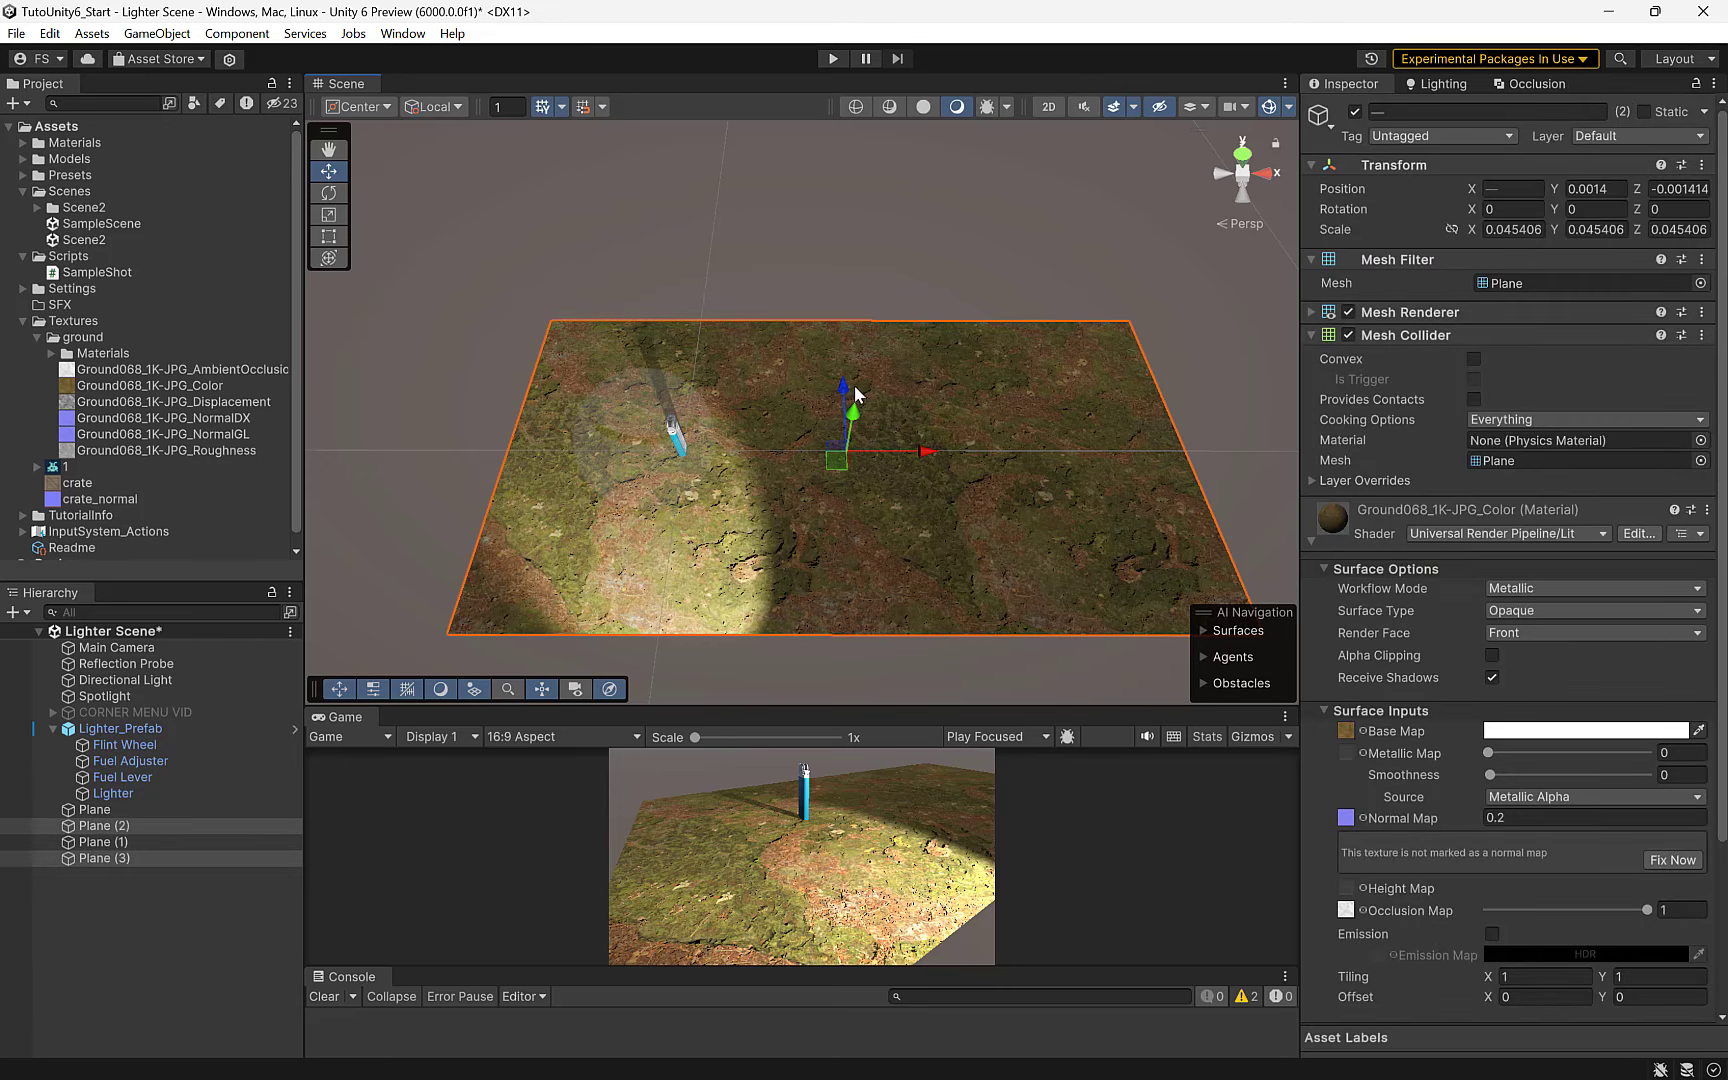
left_click_drag(855, 393, 855, 180)
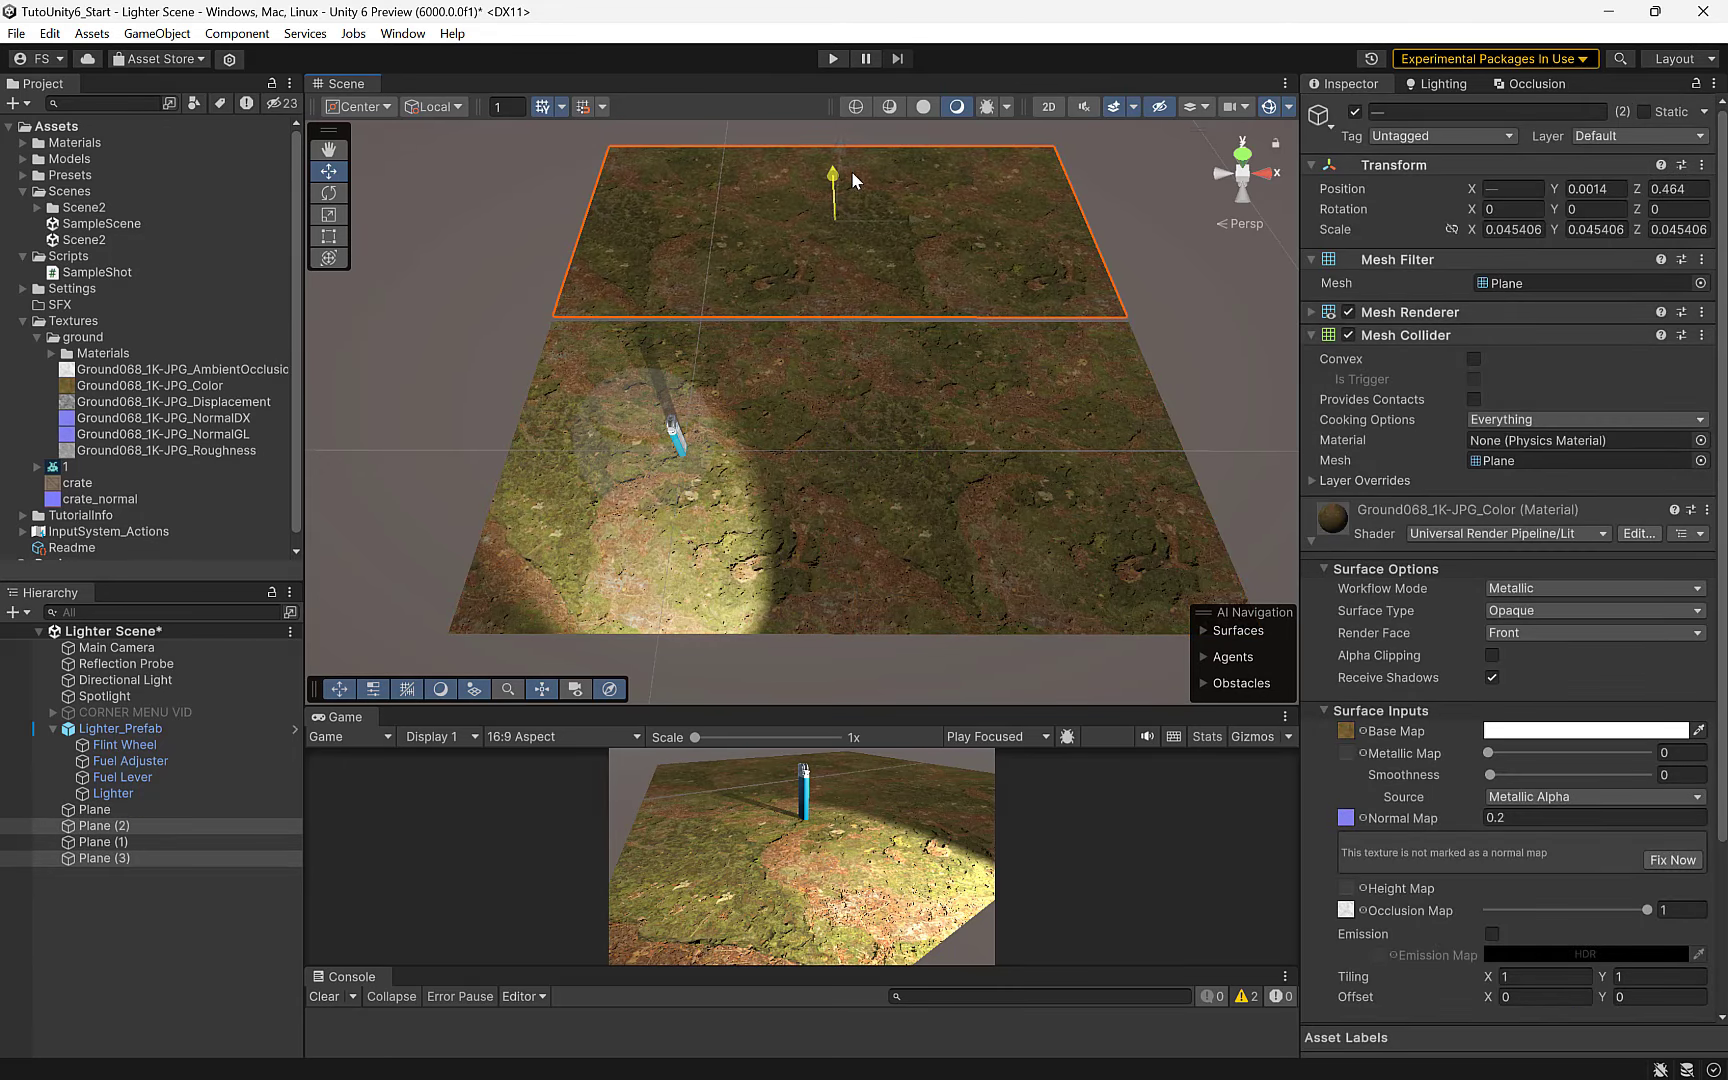
left_click(1183, 273)
mouse_move(927, 412)
left_mouse_down("alt")
mouse_move(995, 421)
mouse_move(846, 438)
mouse_move(793, 467)
left_mouse_up("alt")
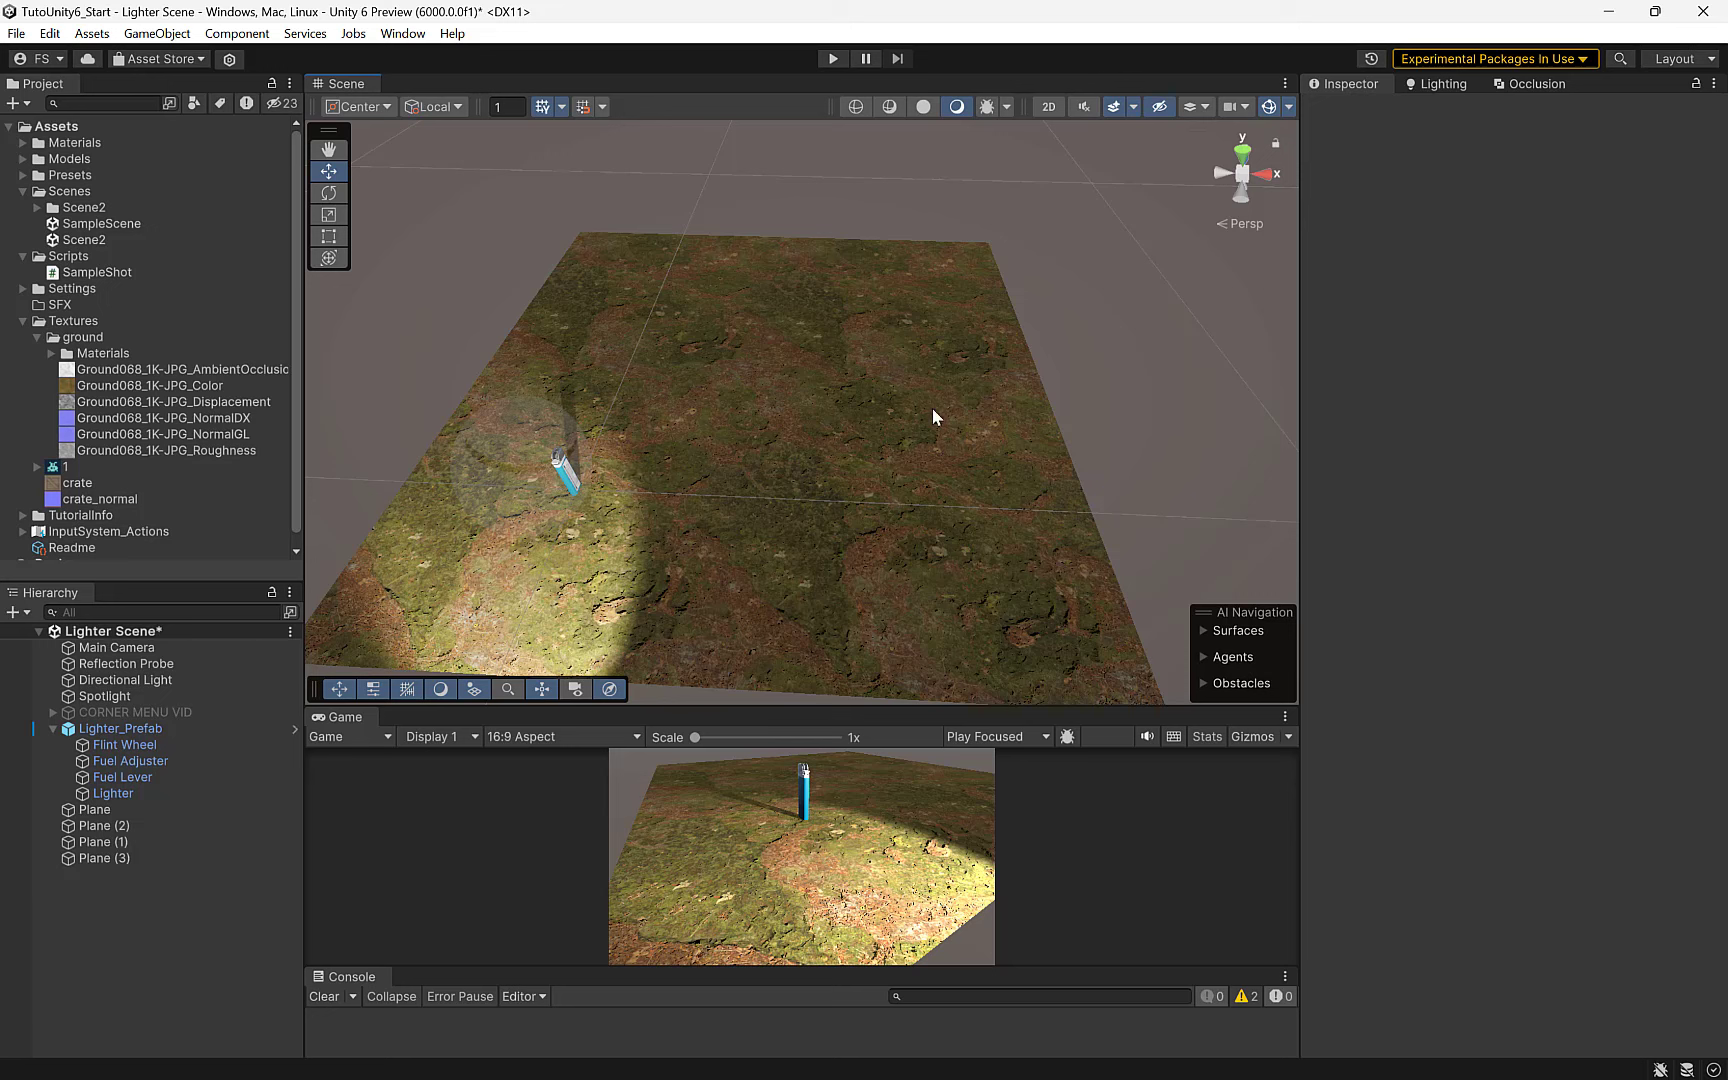
- Move Plane (3) to the middle of the ground and raise it to Y 0.033
middle_click_drag(966, 327, 694, 432)
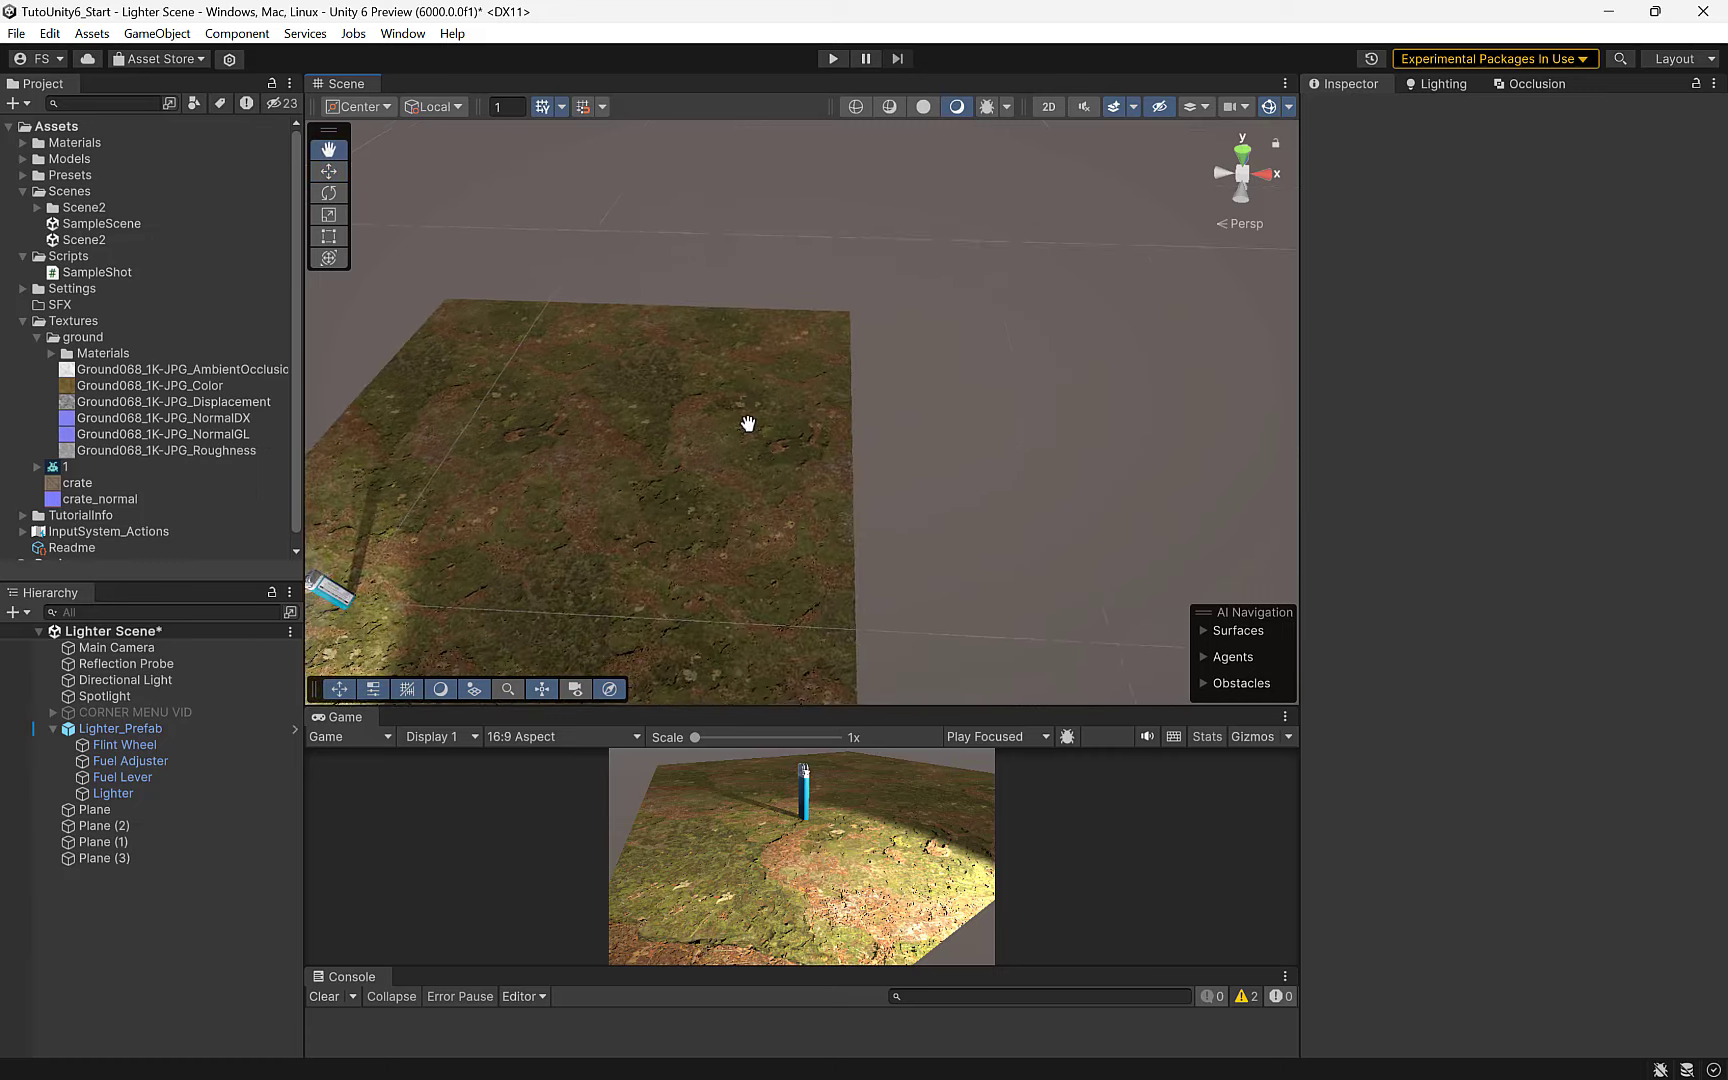
left_click(795, 382)
middle_click_drag(795, 382, 585, 517)
key("w")
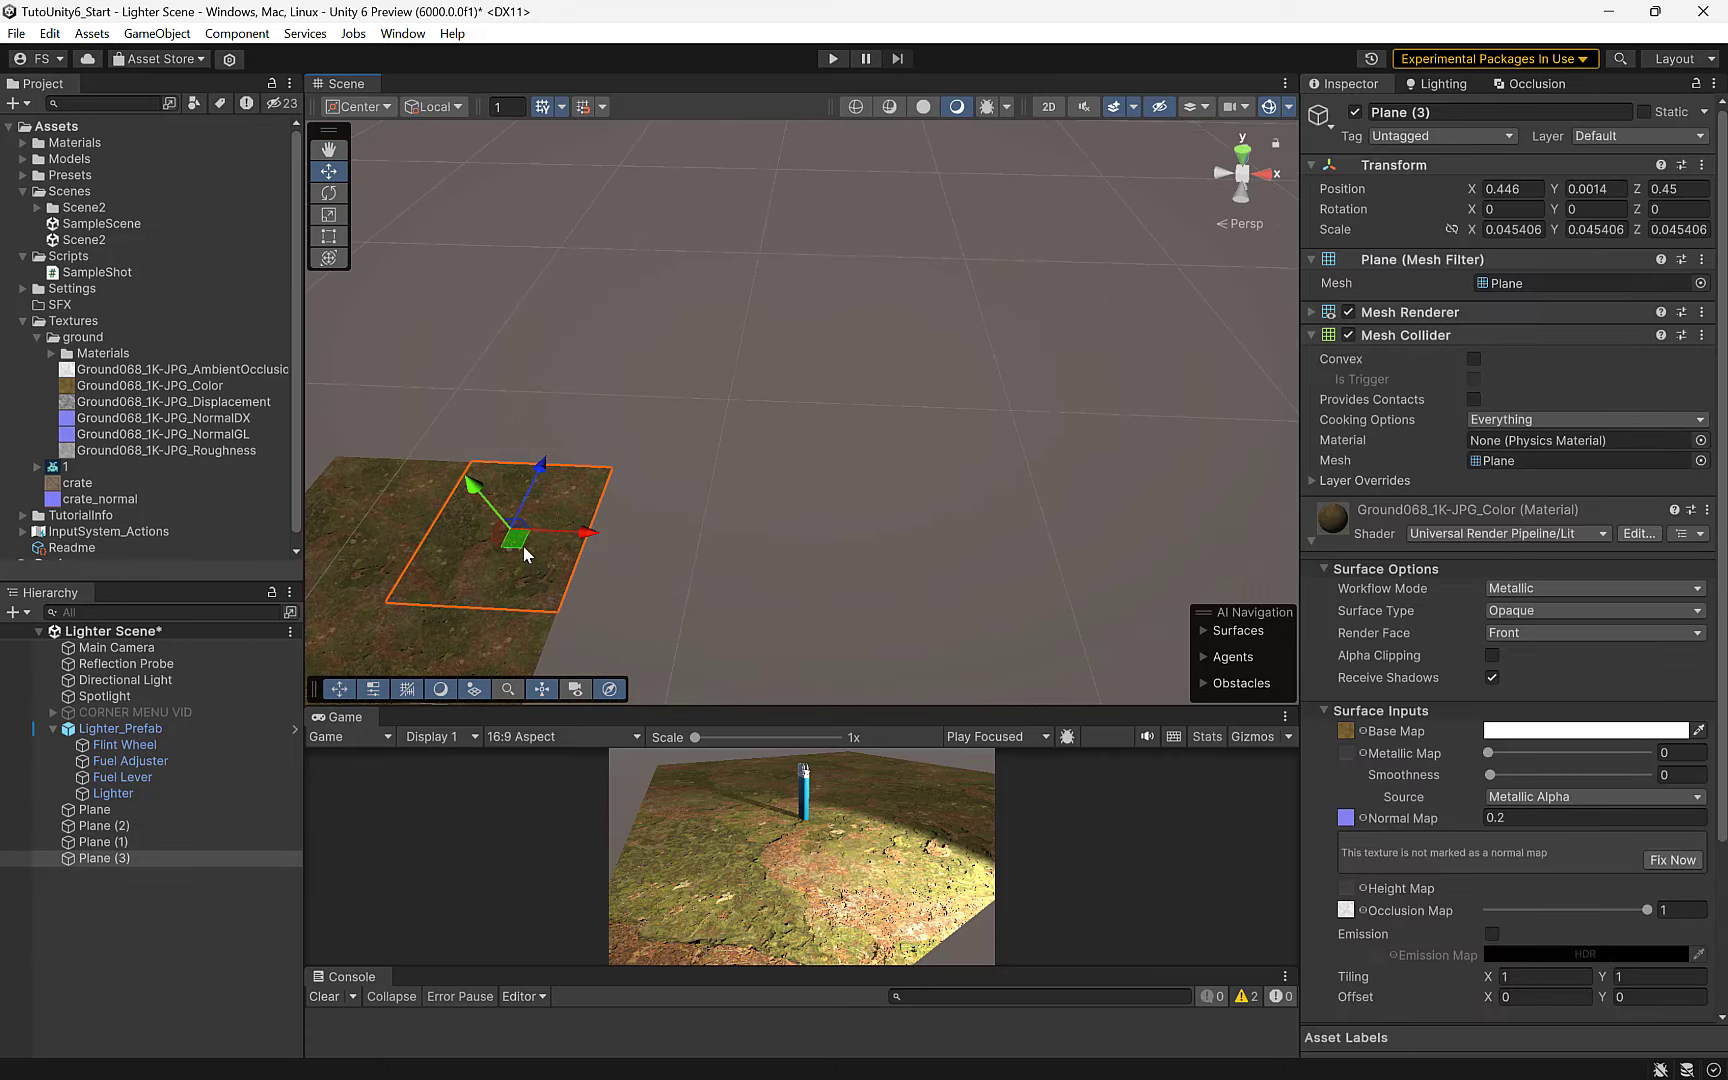
mouse_move(585, 517)
left_mouse_down()
mouse_move(878, 400)
mouse_move(1432, 234)
left_mouse_up()
key("r")
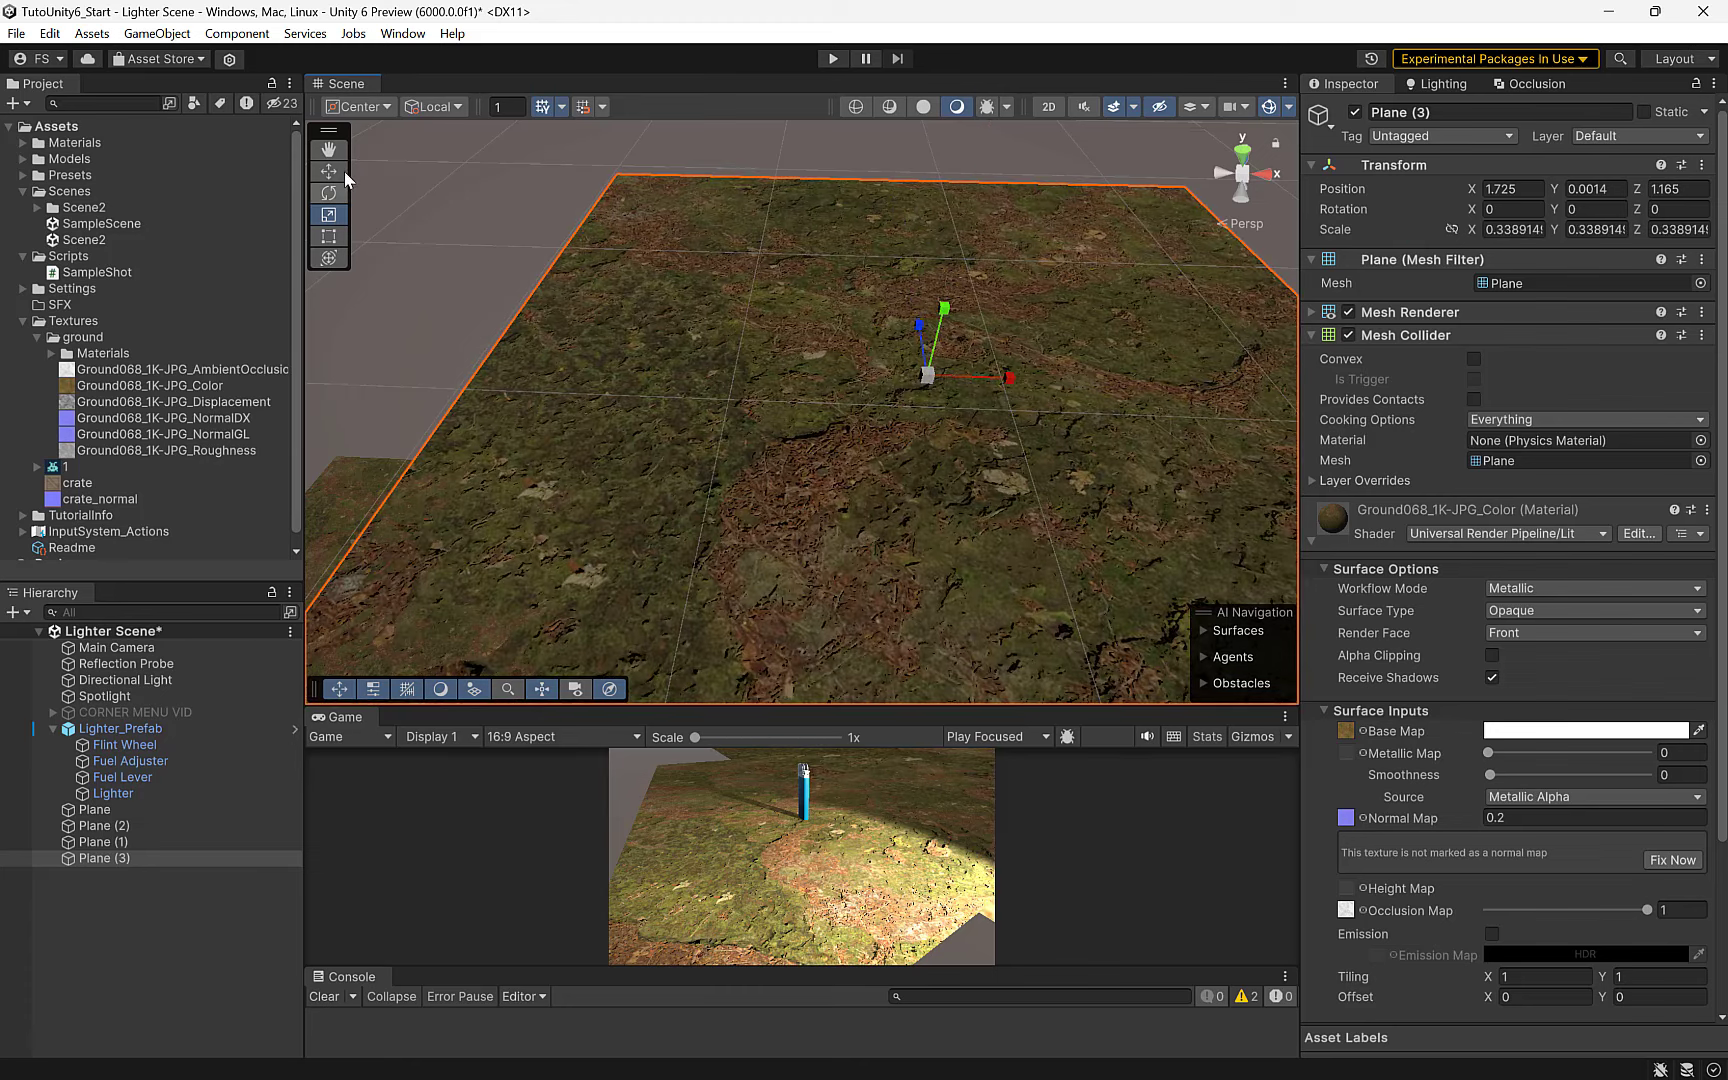
left_click(344, 171)
left_click_drag(942, 312, 940, 300)
- Scale Plane (3) up to about 0.567 so it covers the other planes
middle_click_drag(925, 343, 775, 348)
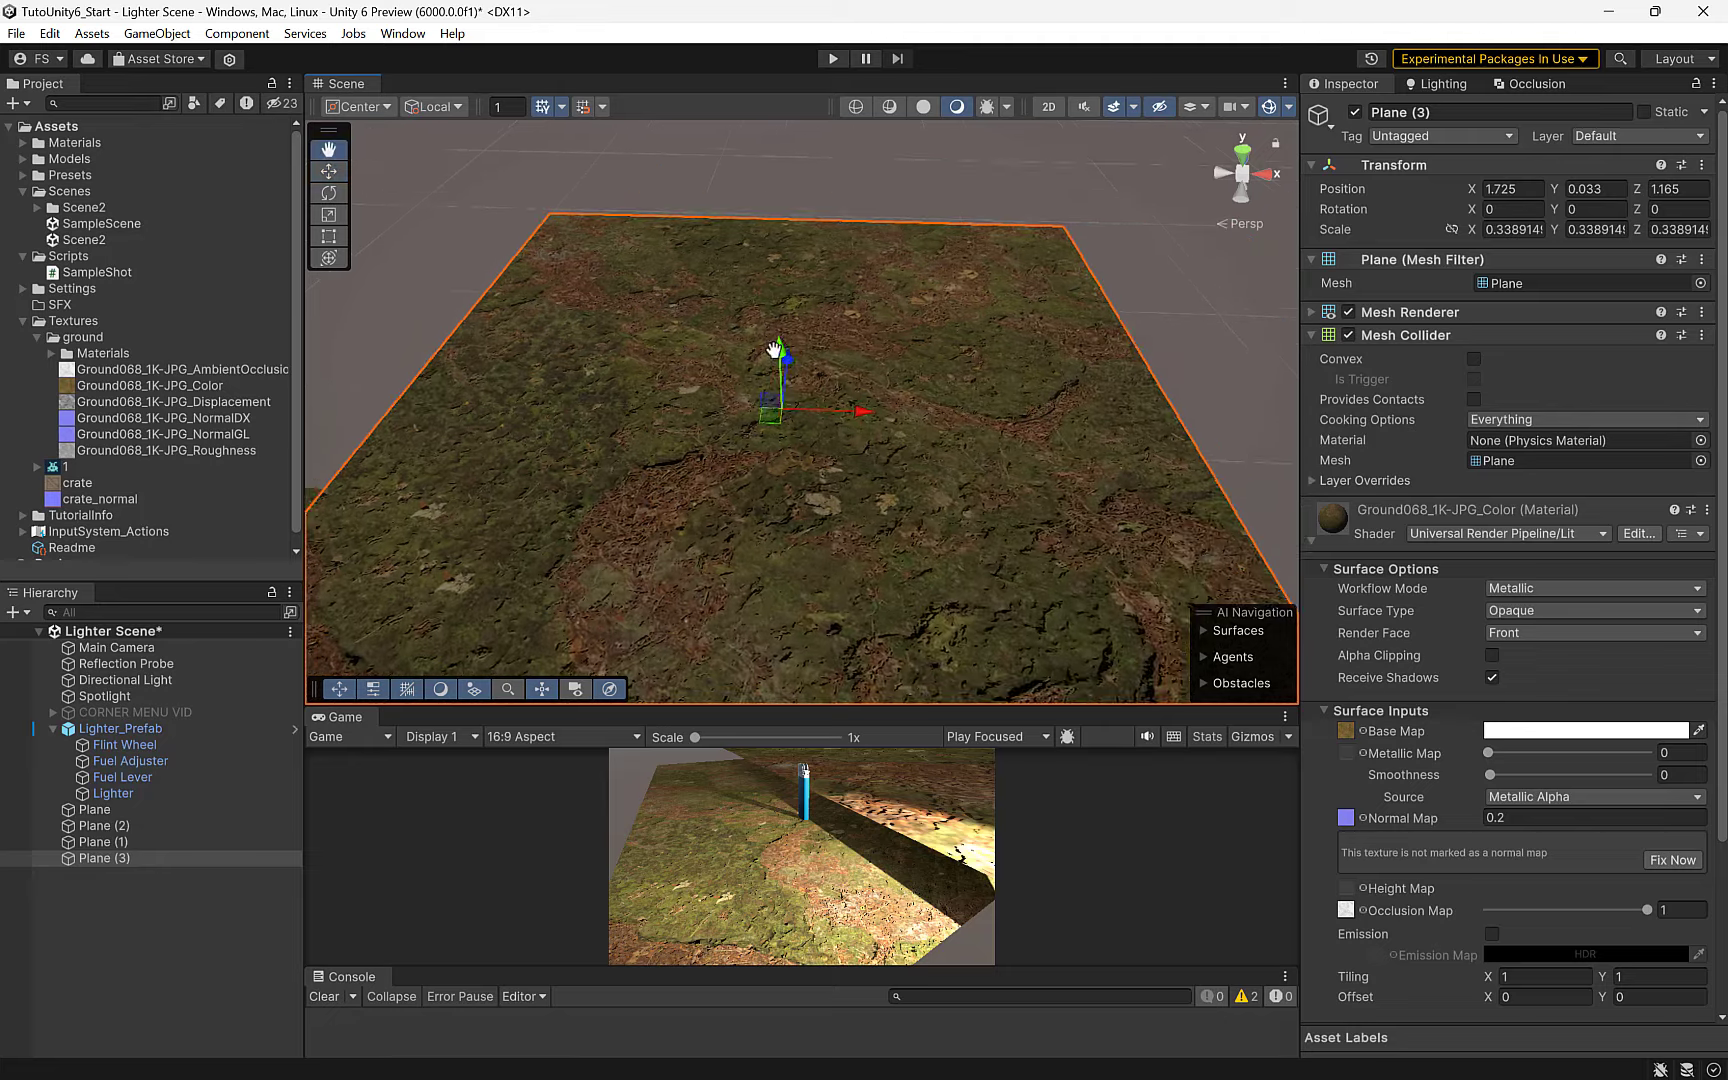
scroll(775, 348, "up", 2)
key("r")
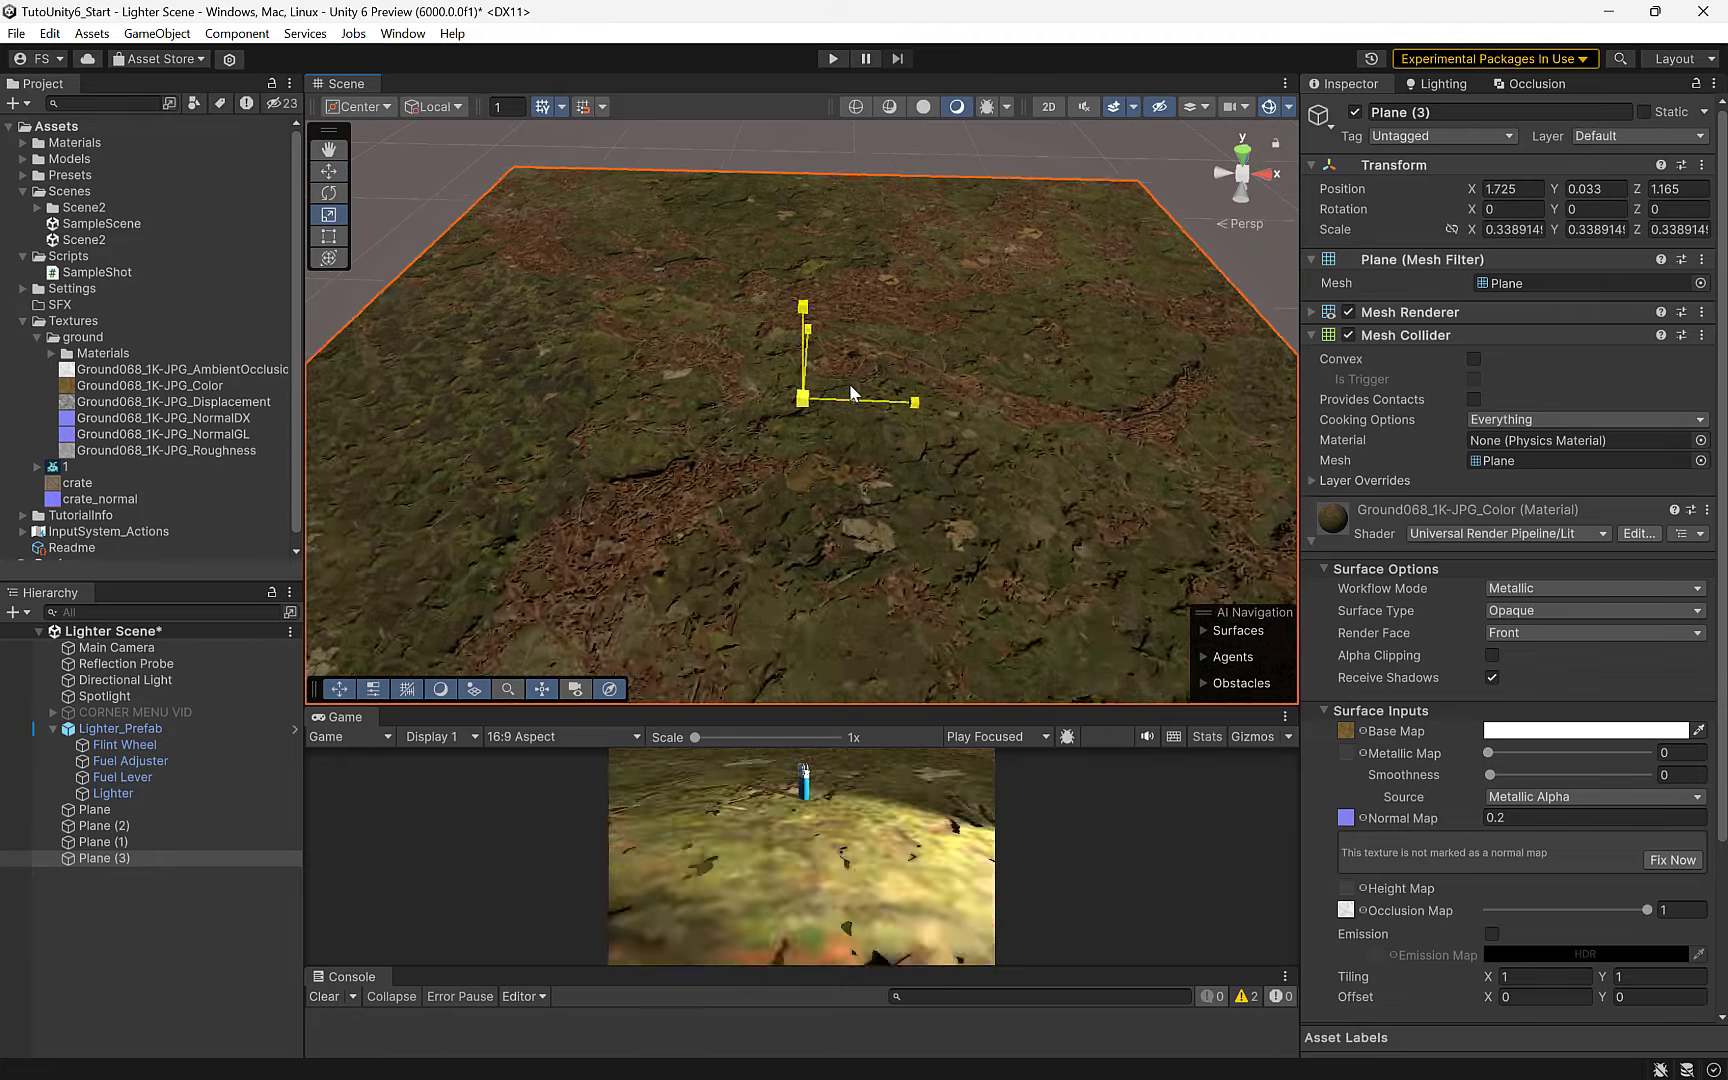
left_click_drag(851, 393, 940, 396)
scroll(942, 396, "down", 5)
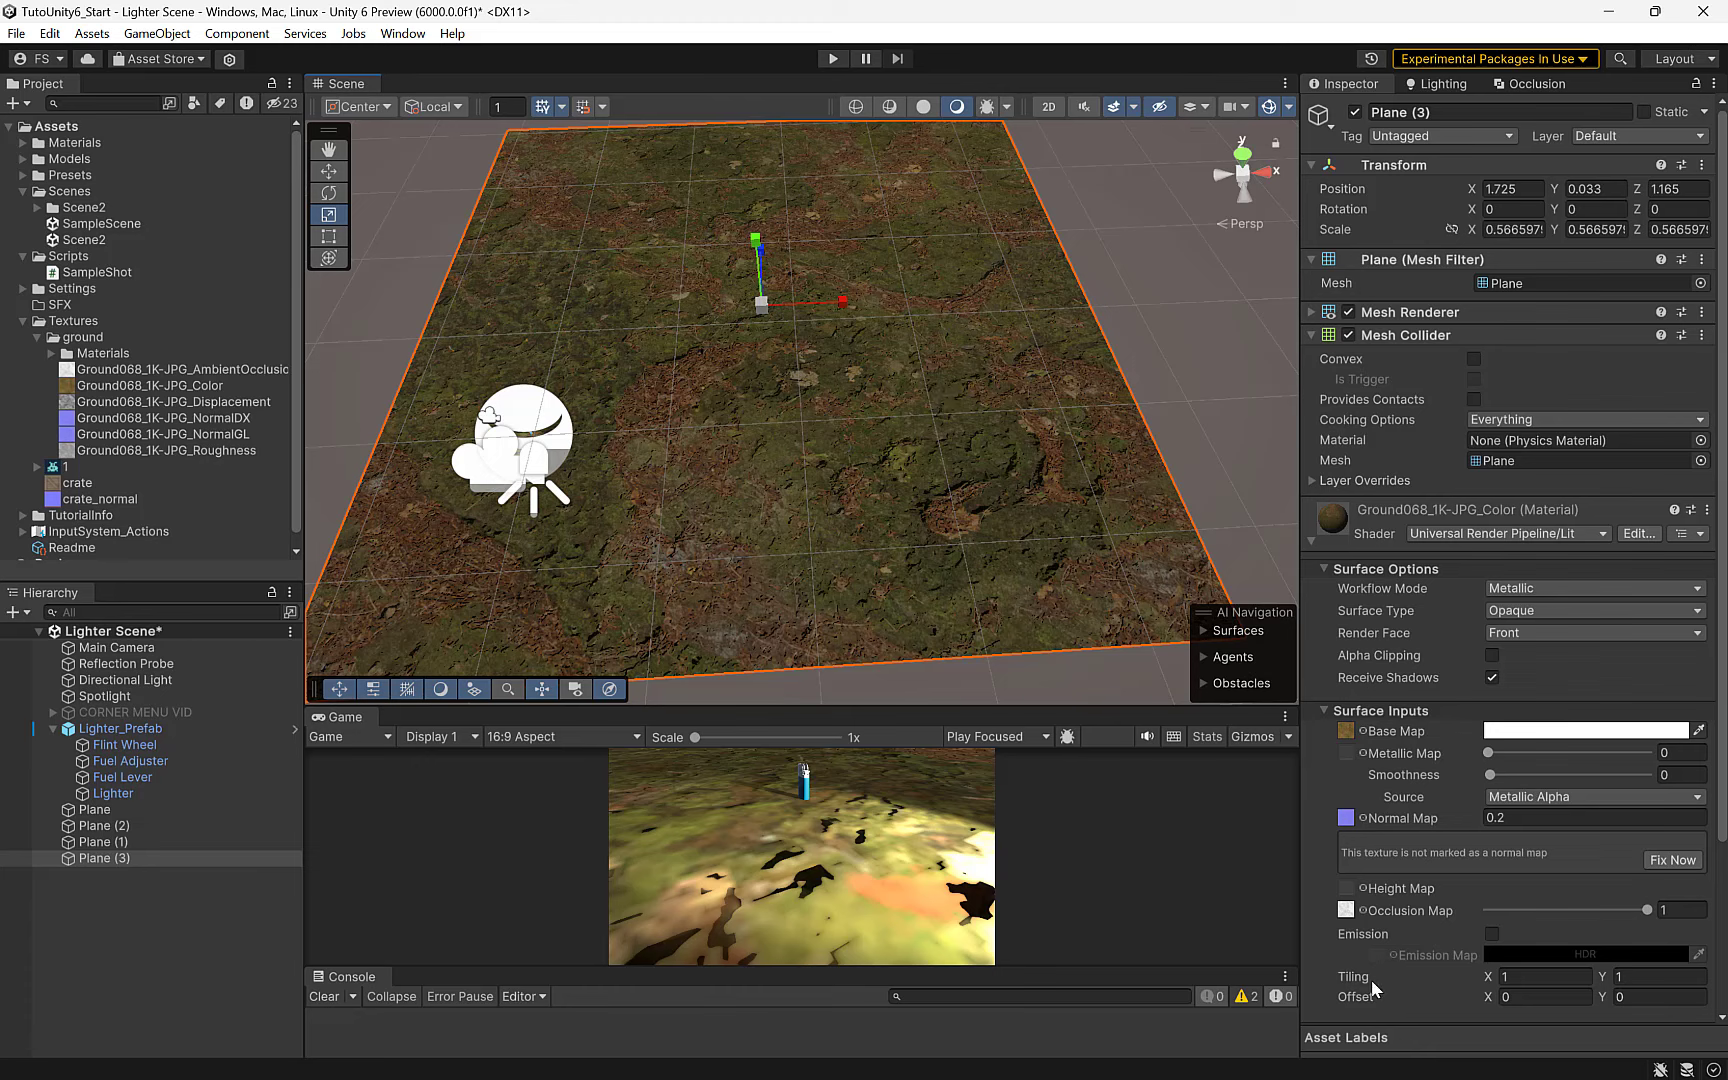
- Set the Ground068 material's Tiling X and Tiling Y both to 10
left_click(1510, 977)
type("1.32")
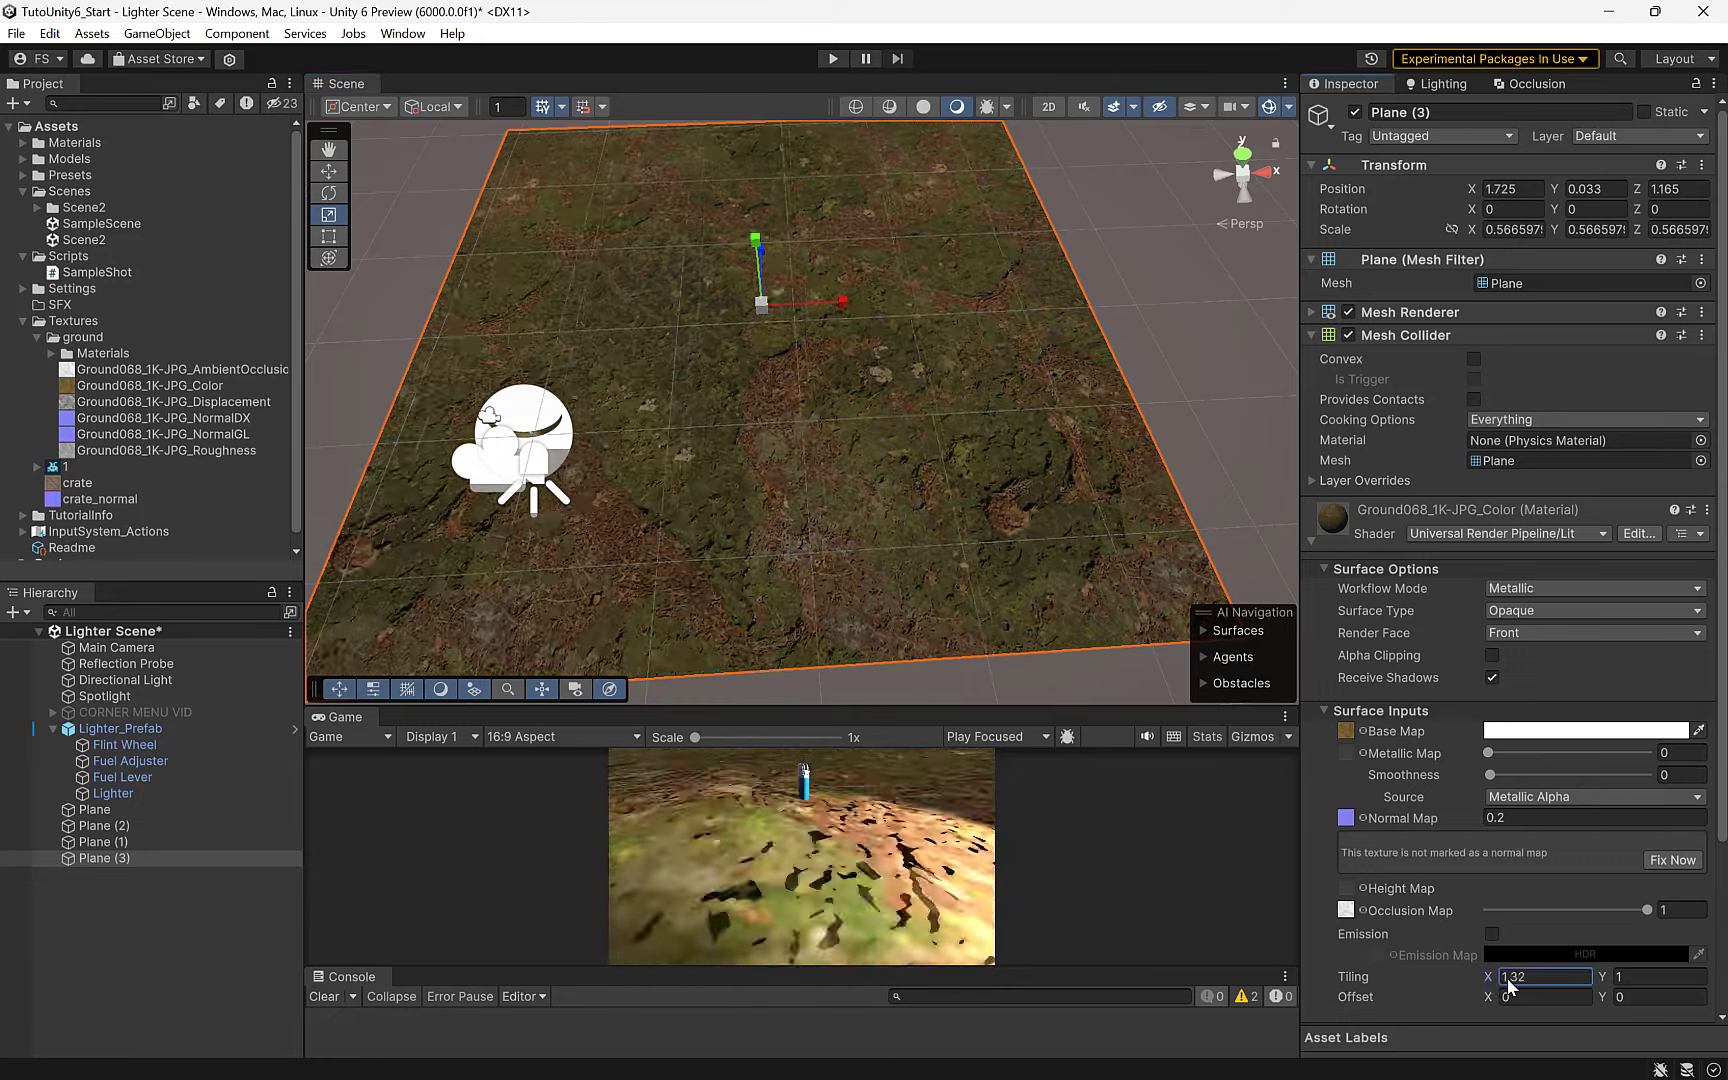
left_click_drag(1509, 980, 1550, 973)
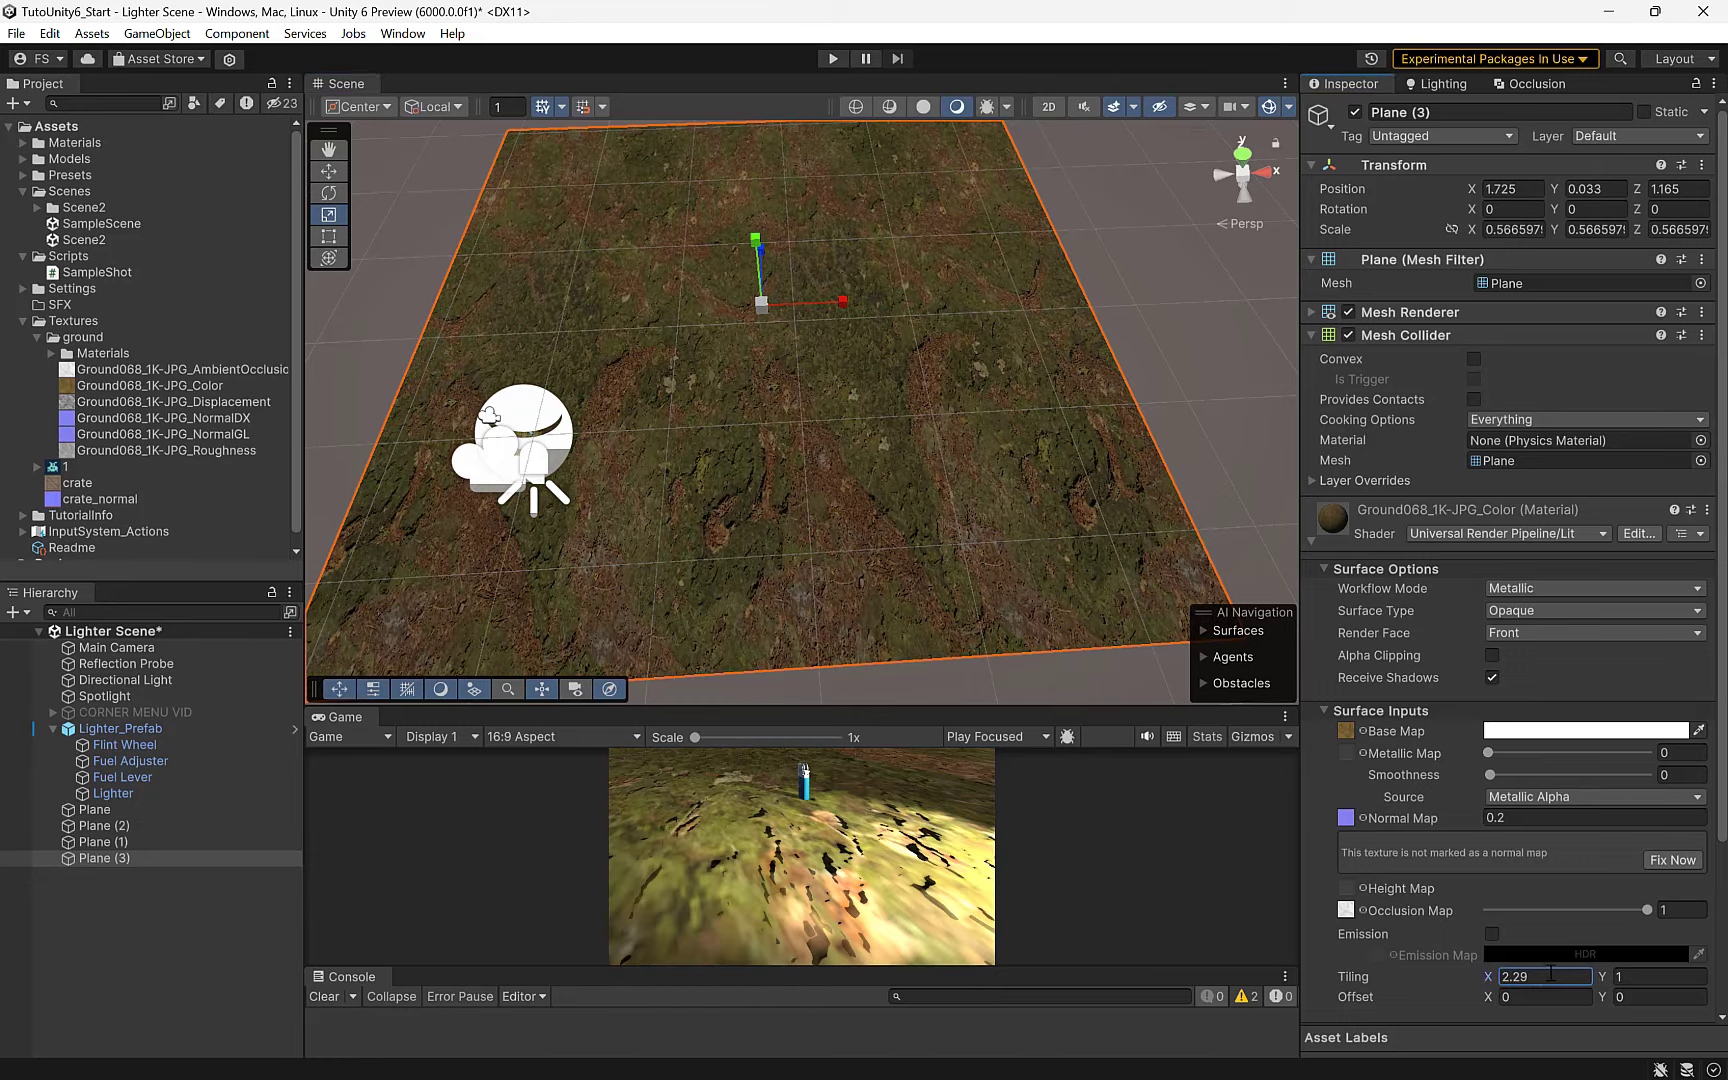
left_click(1550, 973)
type("10")
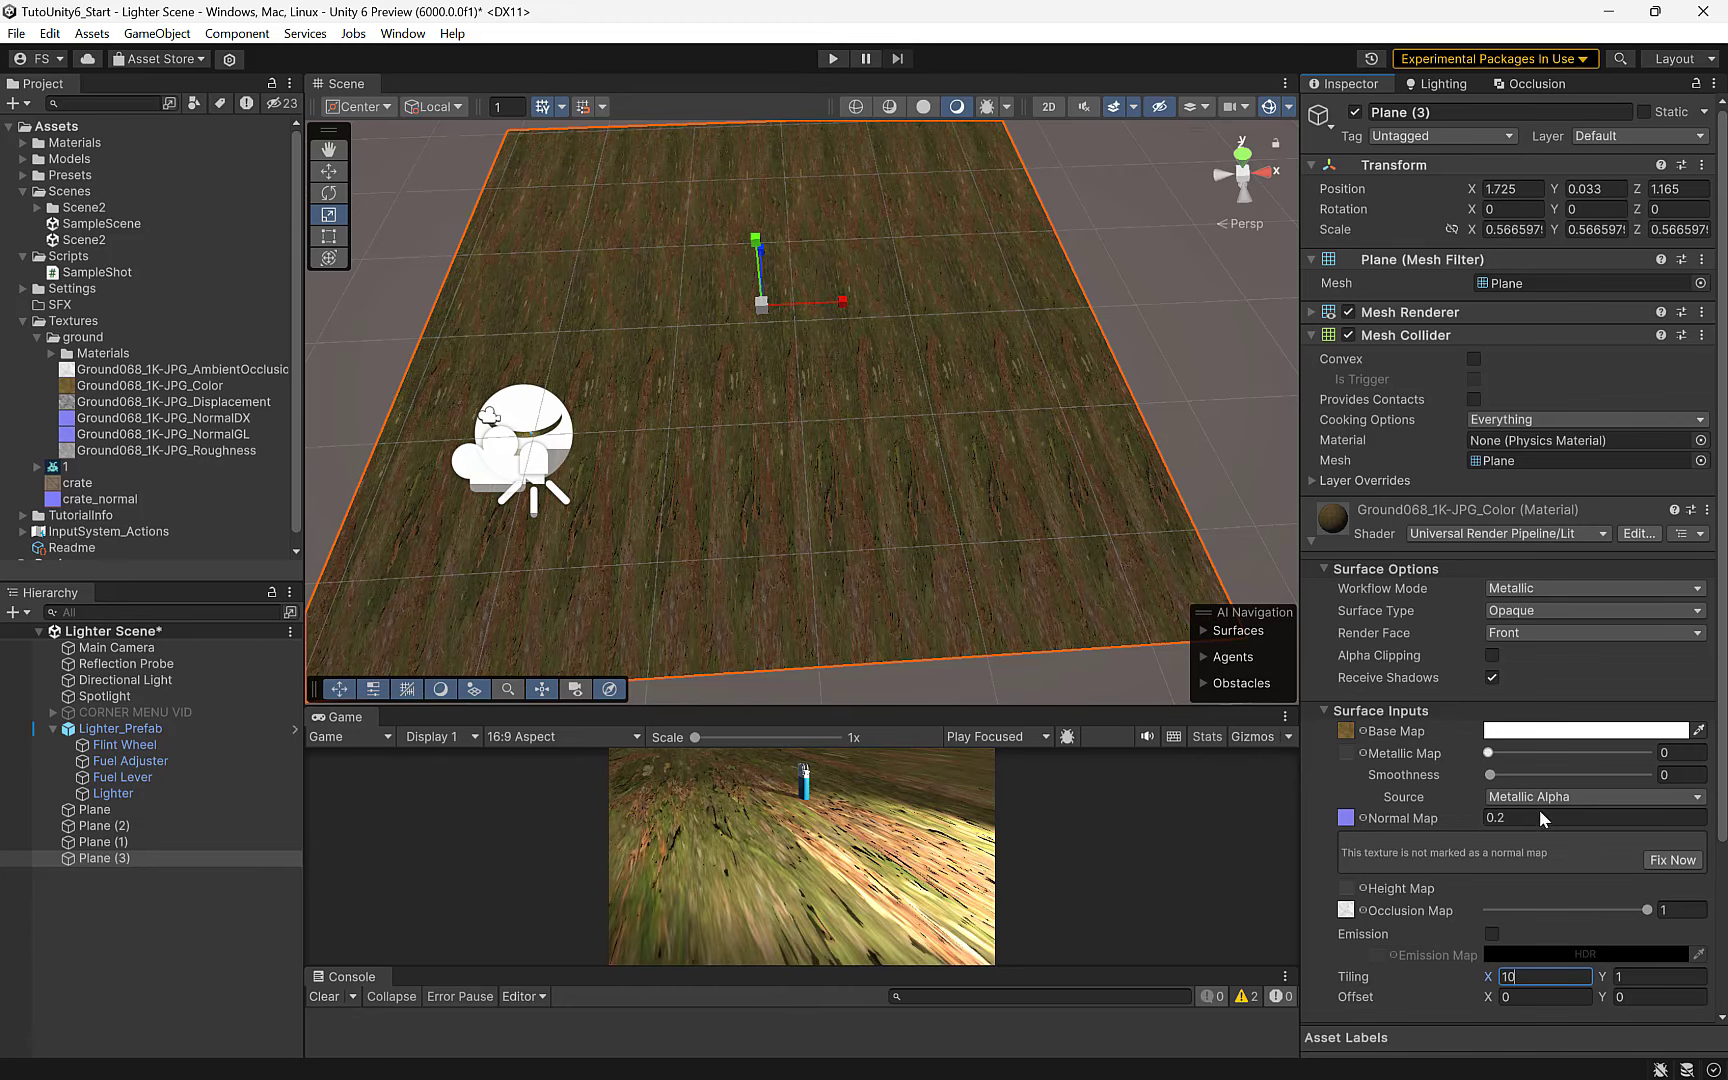
left_click(1636, 976)
type("10")
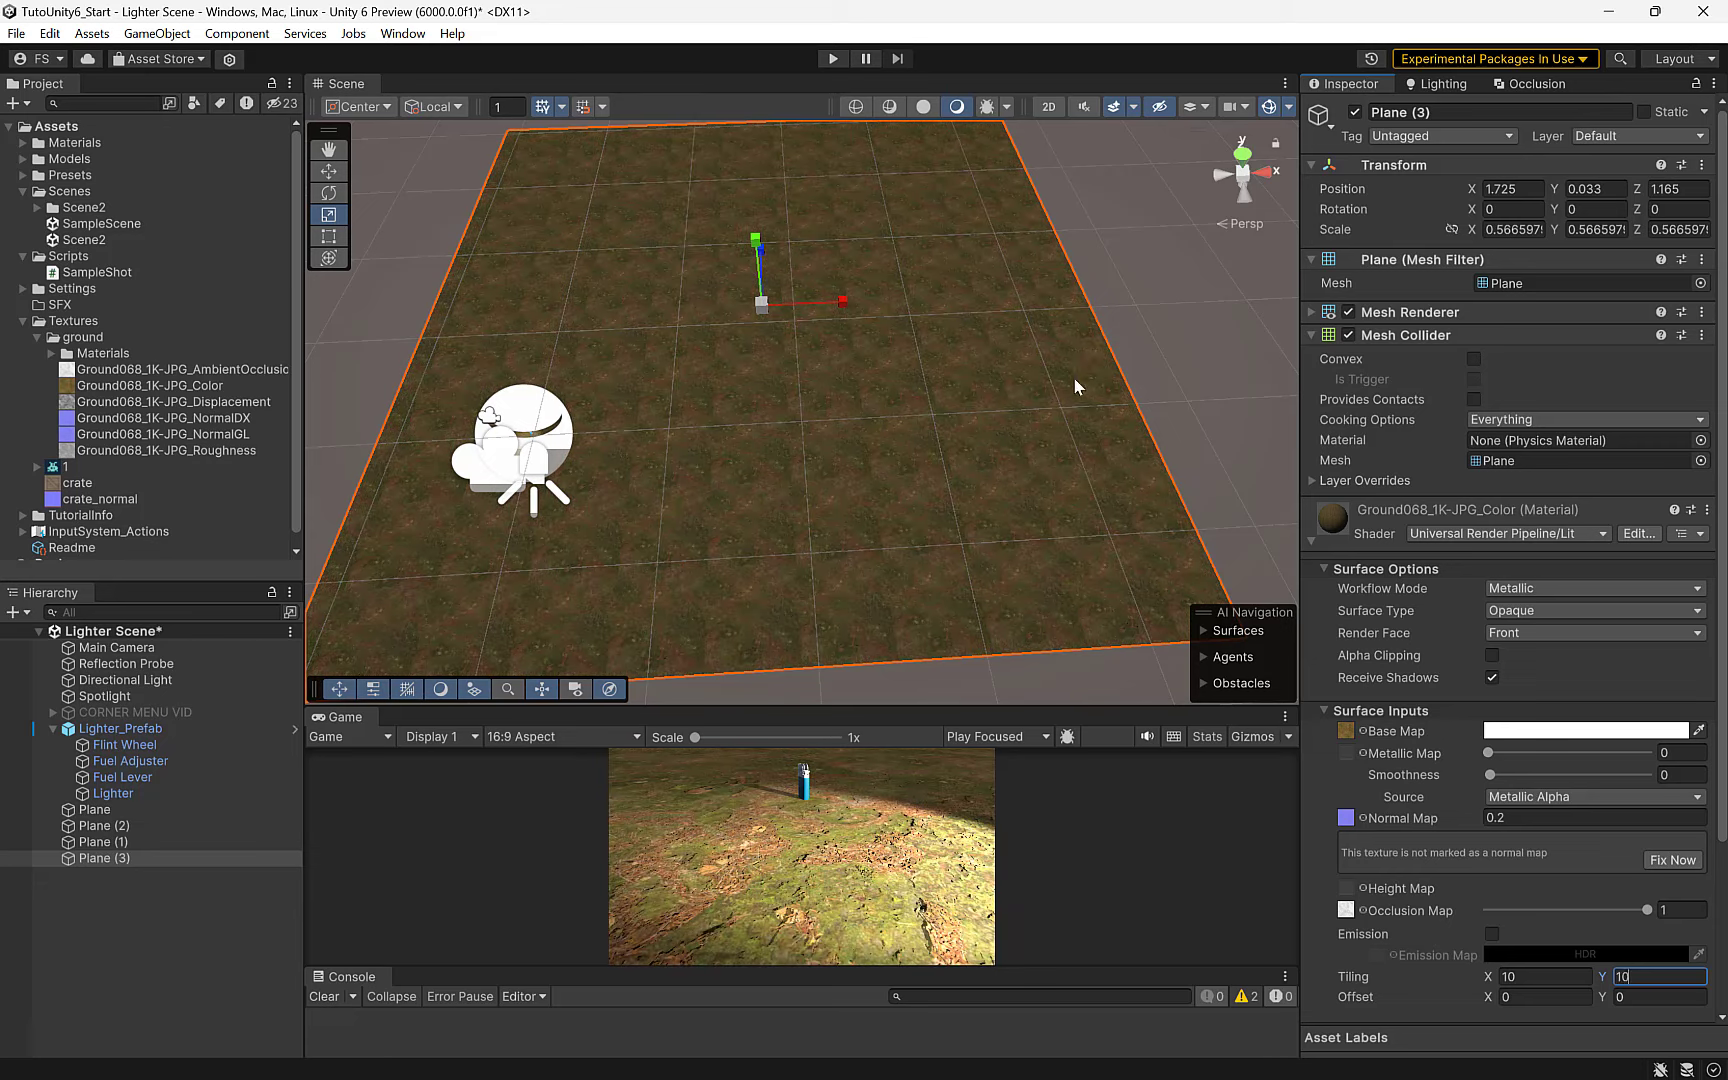
left_click(940, 405)
scroll(930, 410, "up", 5)
- Orbit and pan over the 10-by-10 tiled ground, then select Plane (3)
scroll(915, 450, "up", 3)
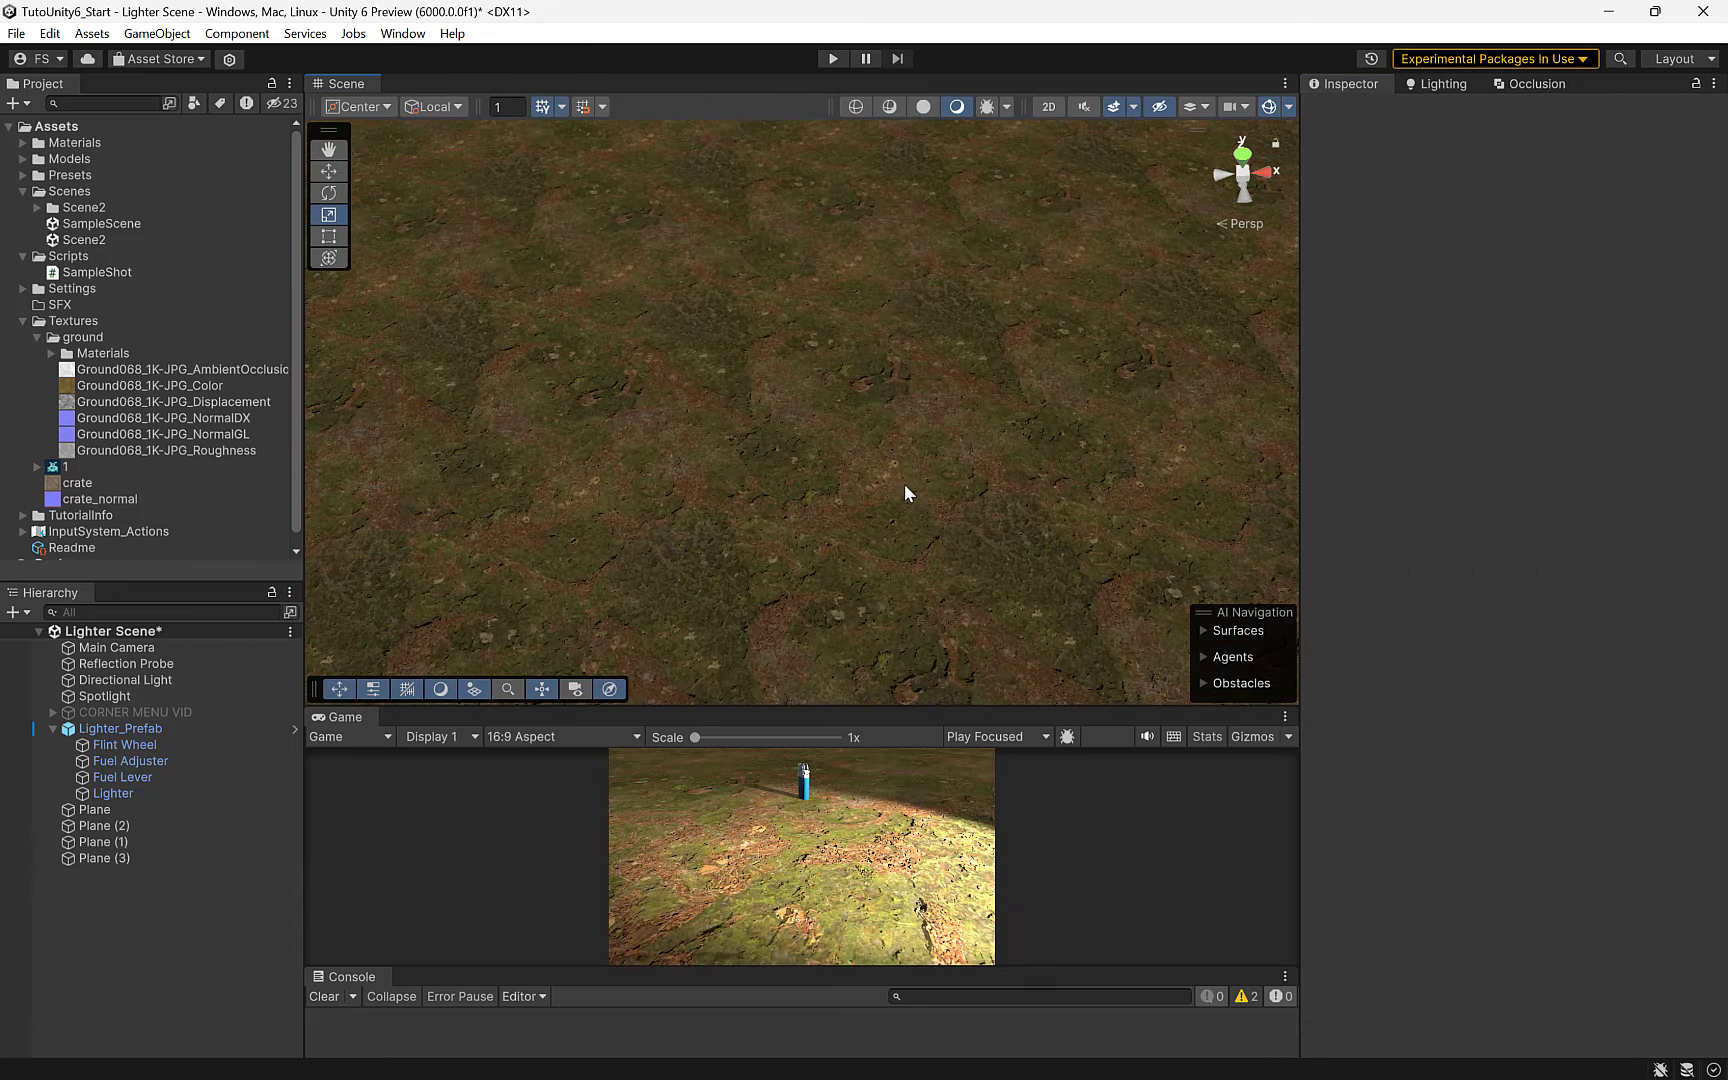
right_click_drag(848, 452, 841, 343)
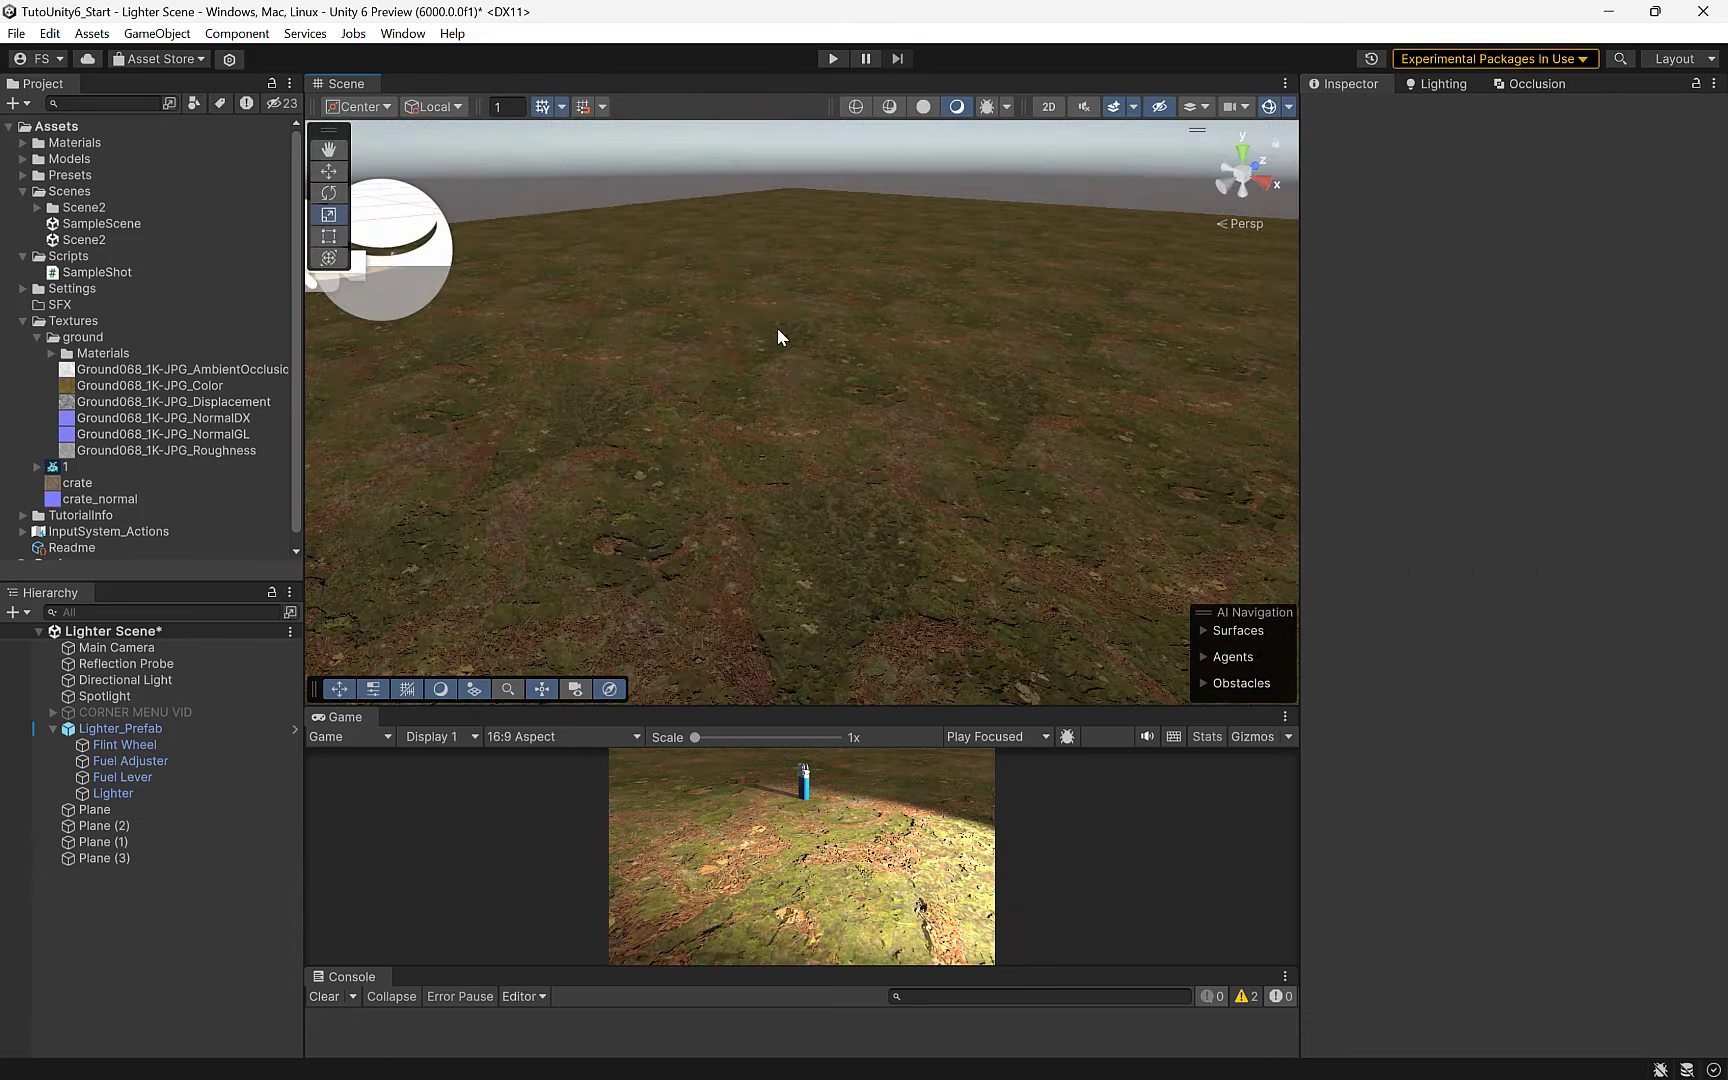
mouse_move(938, 290)
middle_mouse_down()
mouse_move(421, 248)
mouse_move(355, 340)
middle_mouse_up()
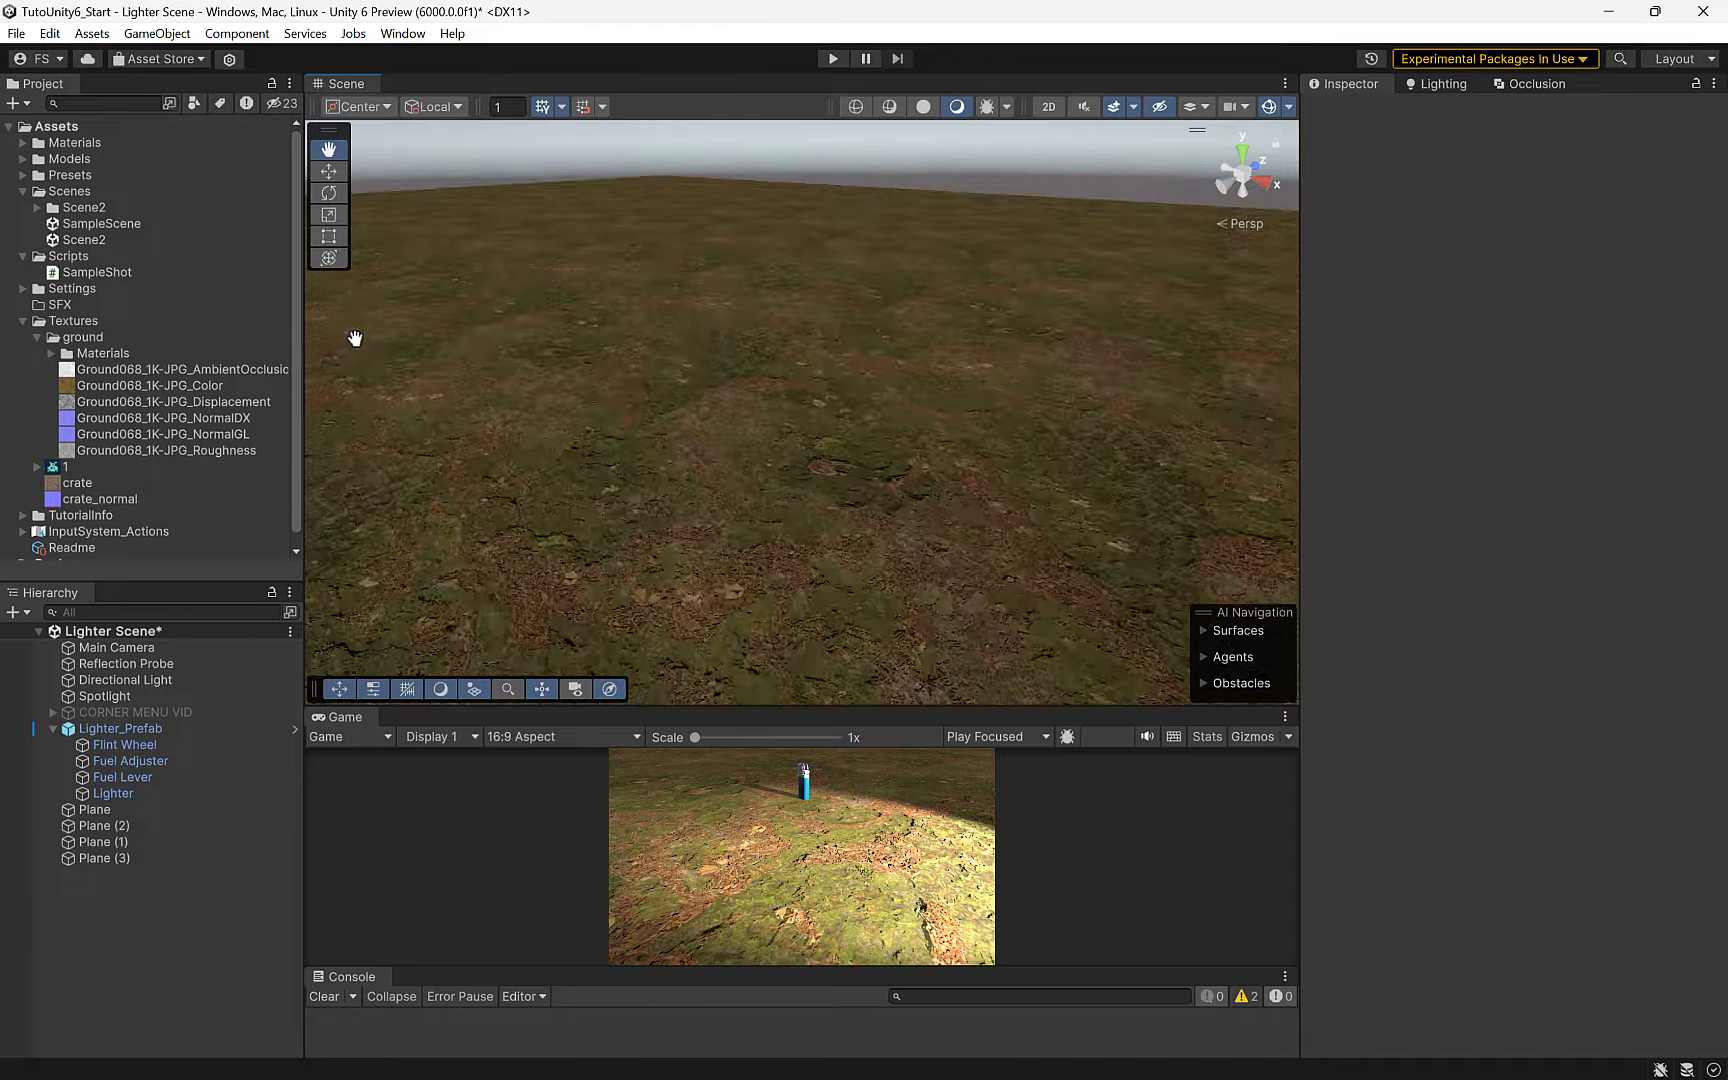
right_click_drag(828, 410, 967, 540)
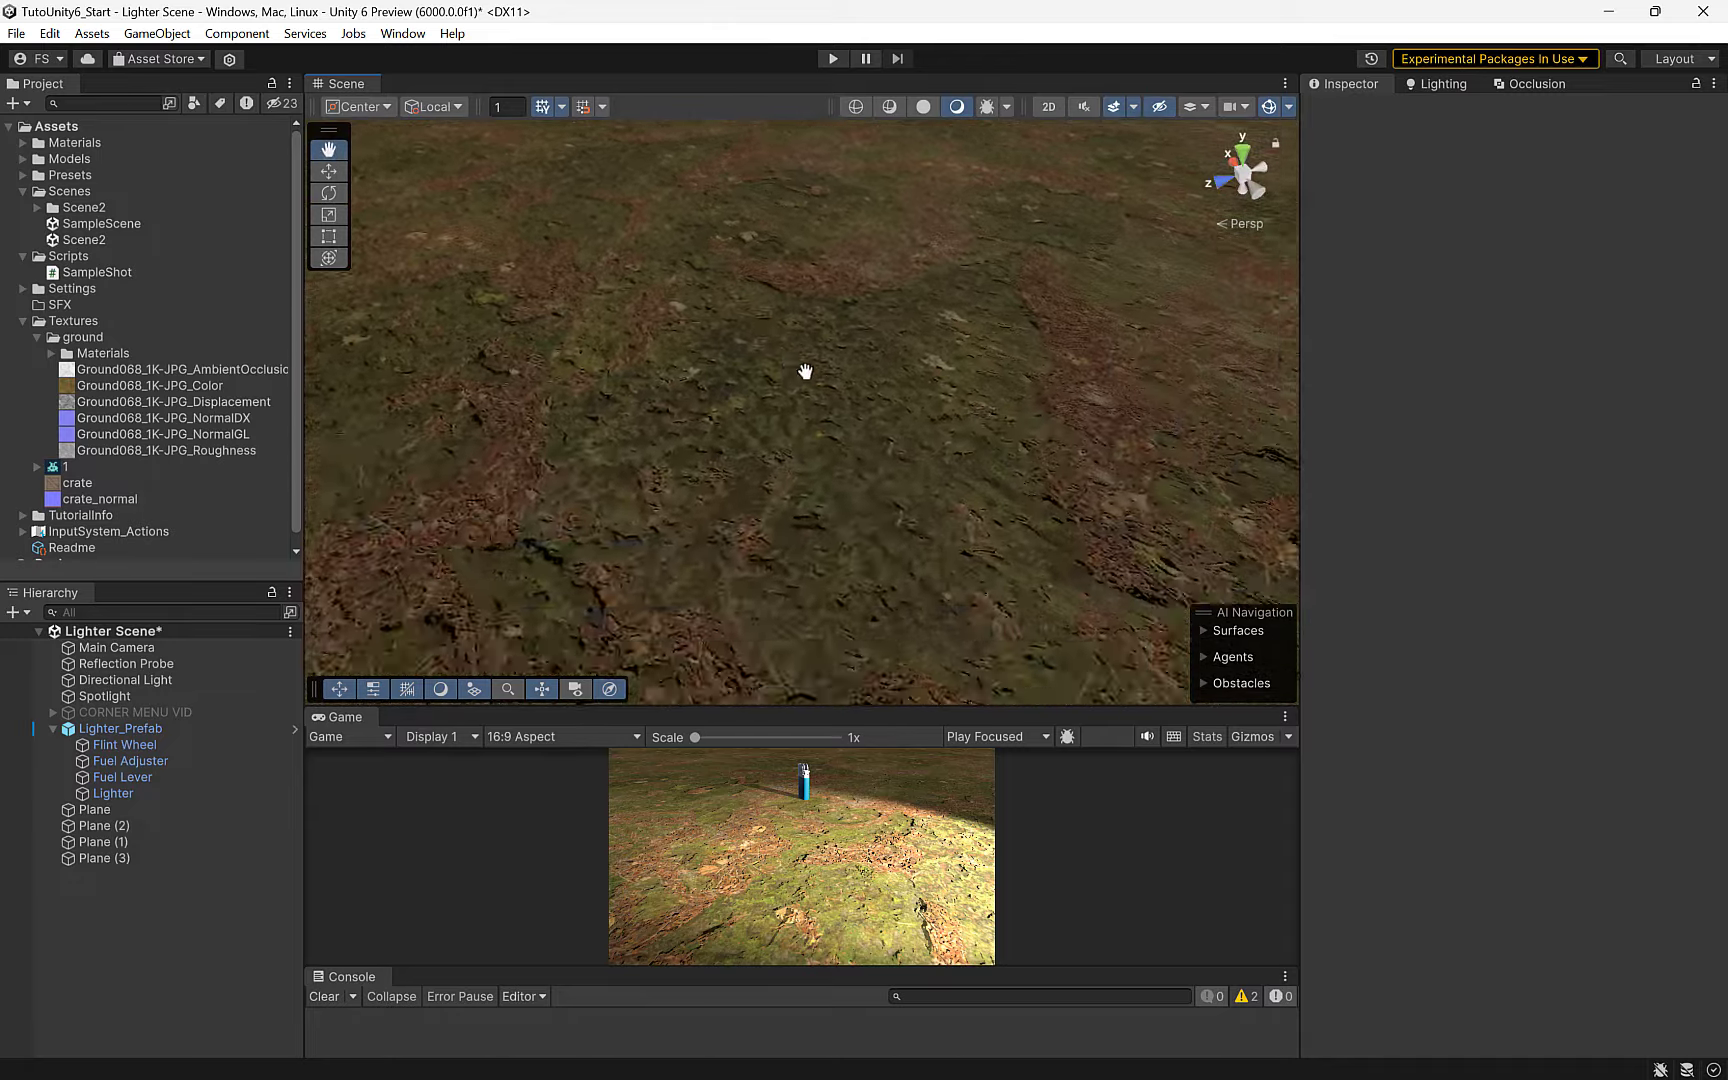
mouse_move(967, 540)
right_mouse_down()
mouse_move(780, 368)
mouse_move(803, 351)
right_mouse_up()
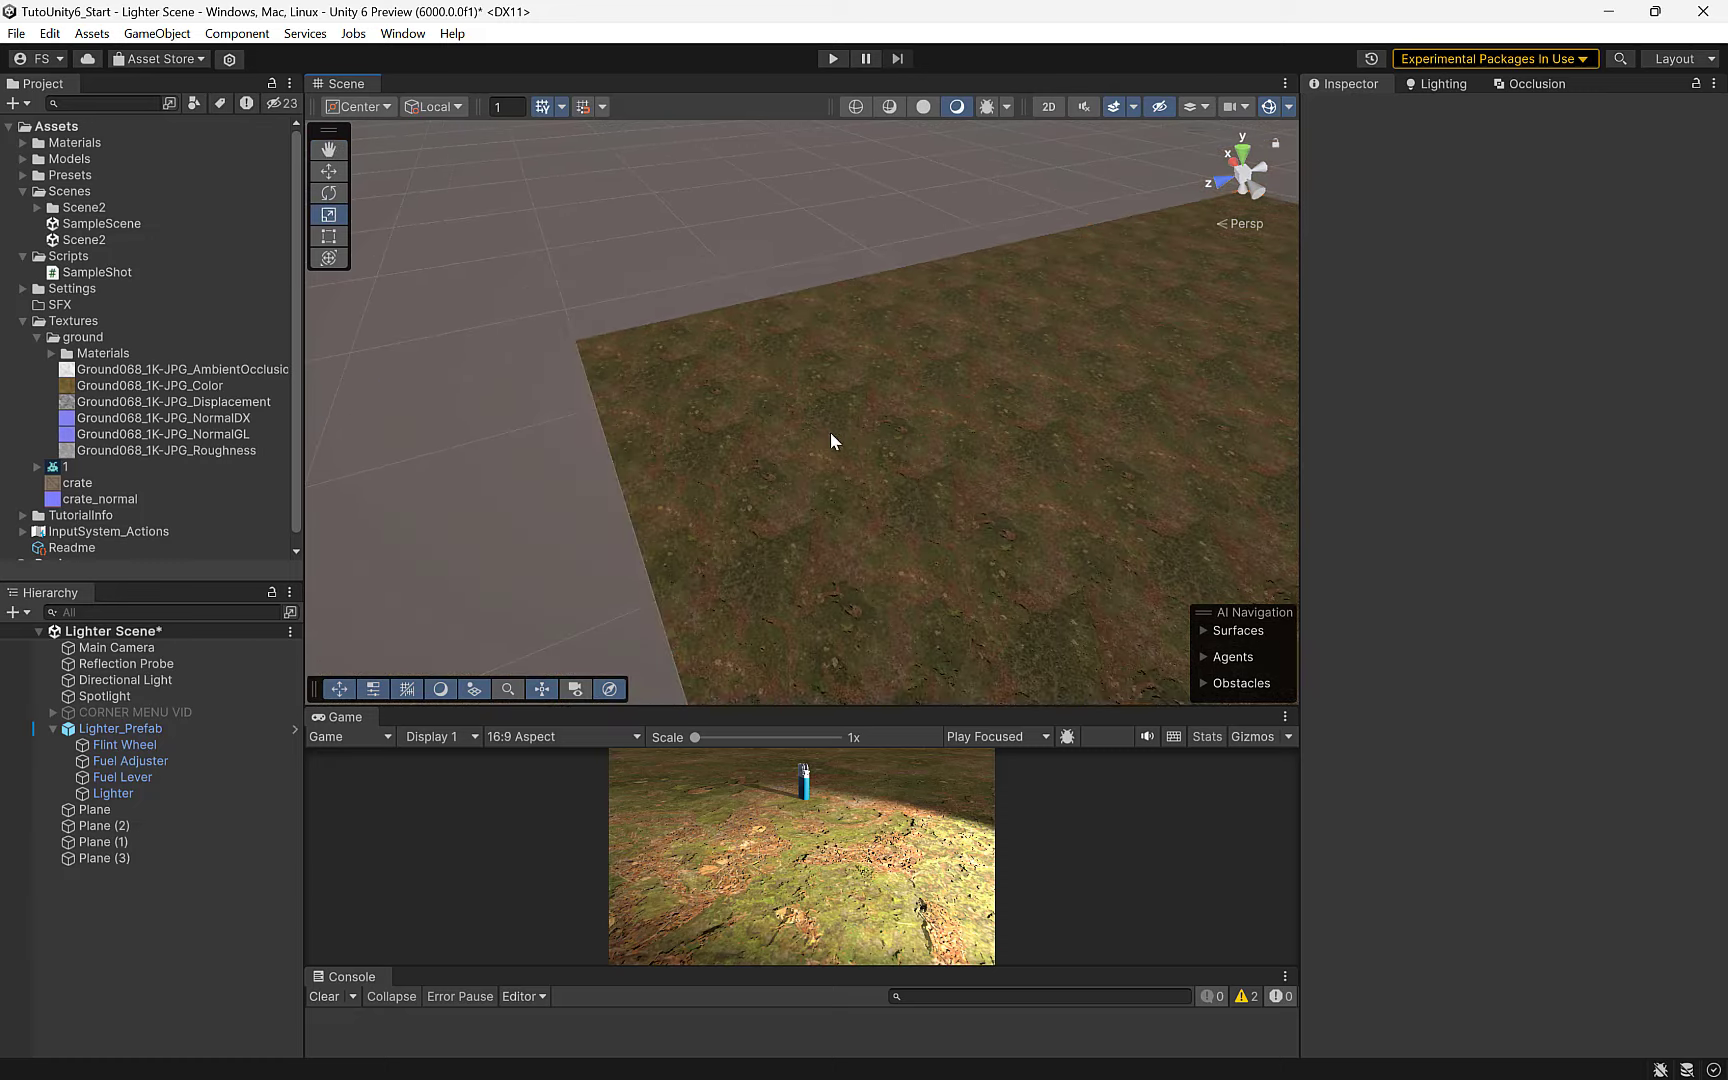
left_click(830, 432)
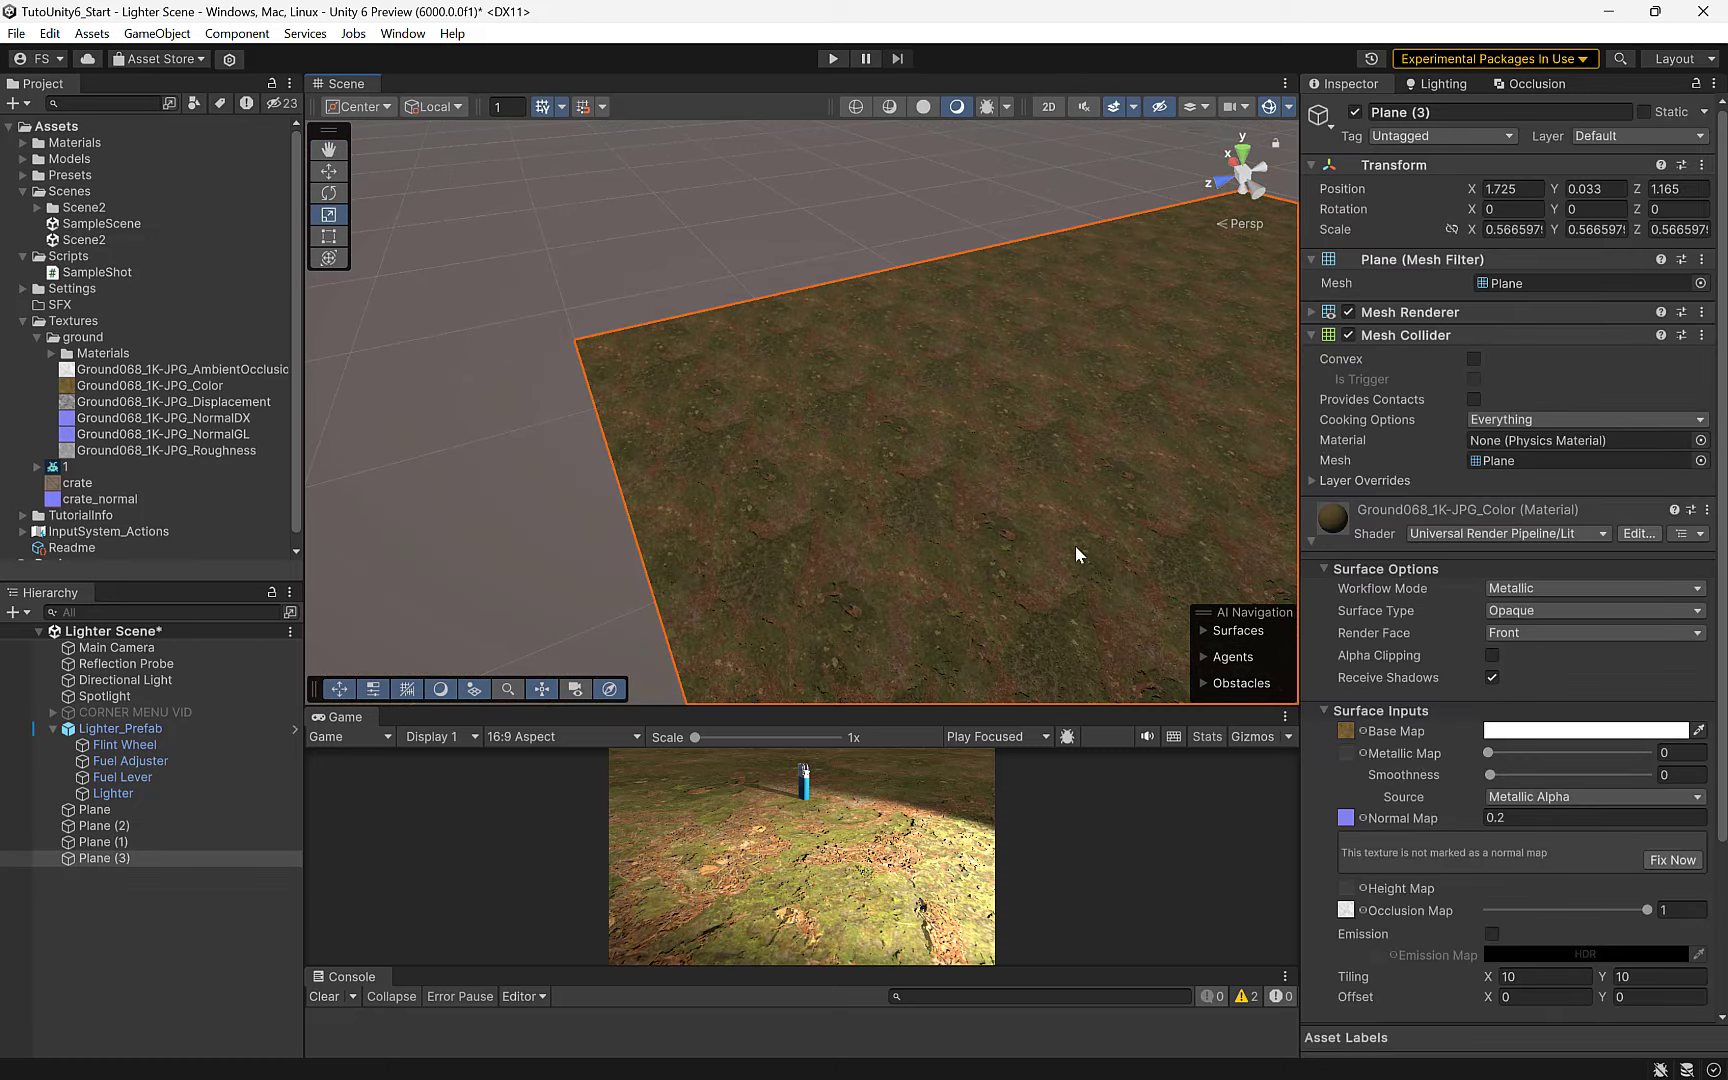
- Set the ground texture's Offset X to 16.7 and make the Game preview taller
middle_click_drag(1075, 545, 588, 282)
key("r")
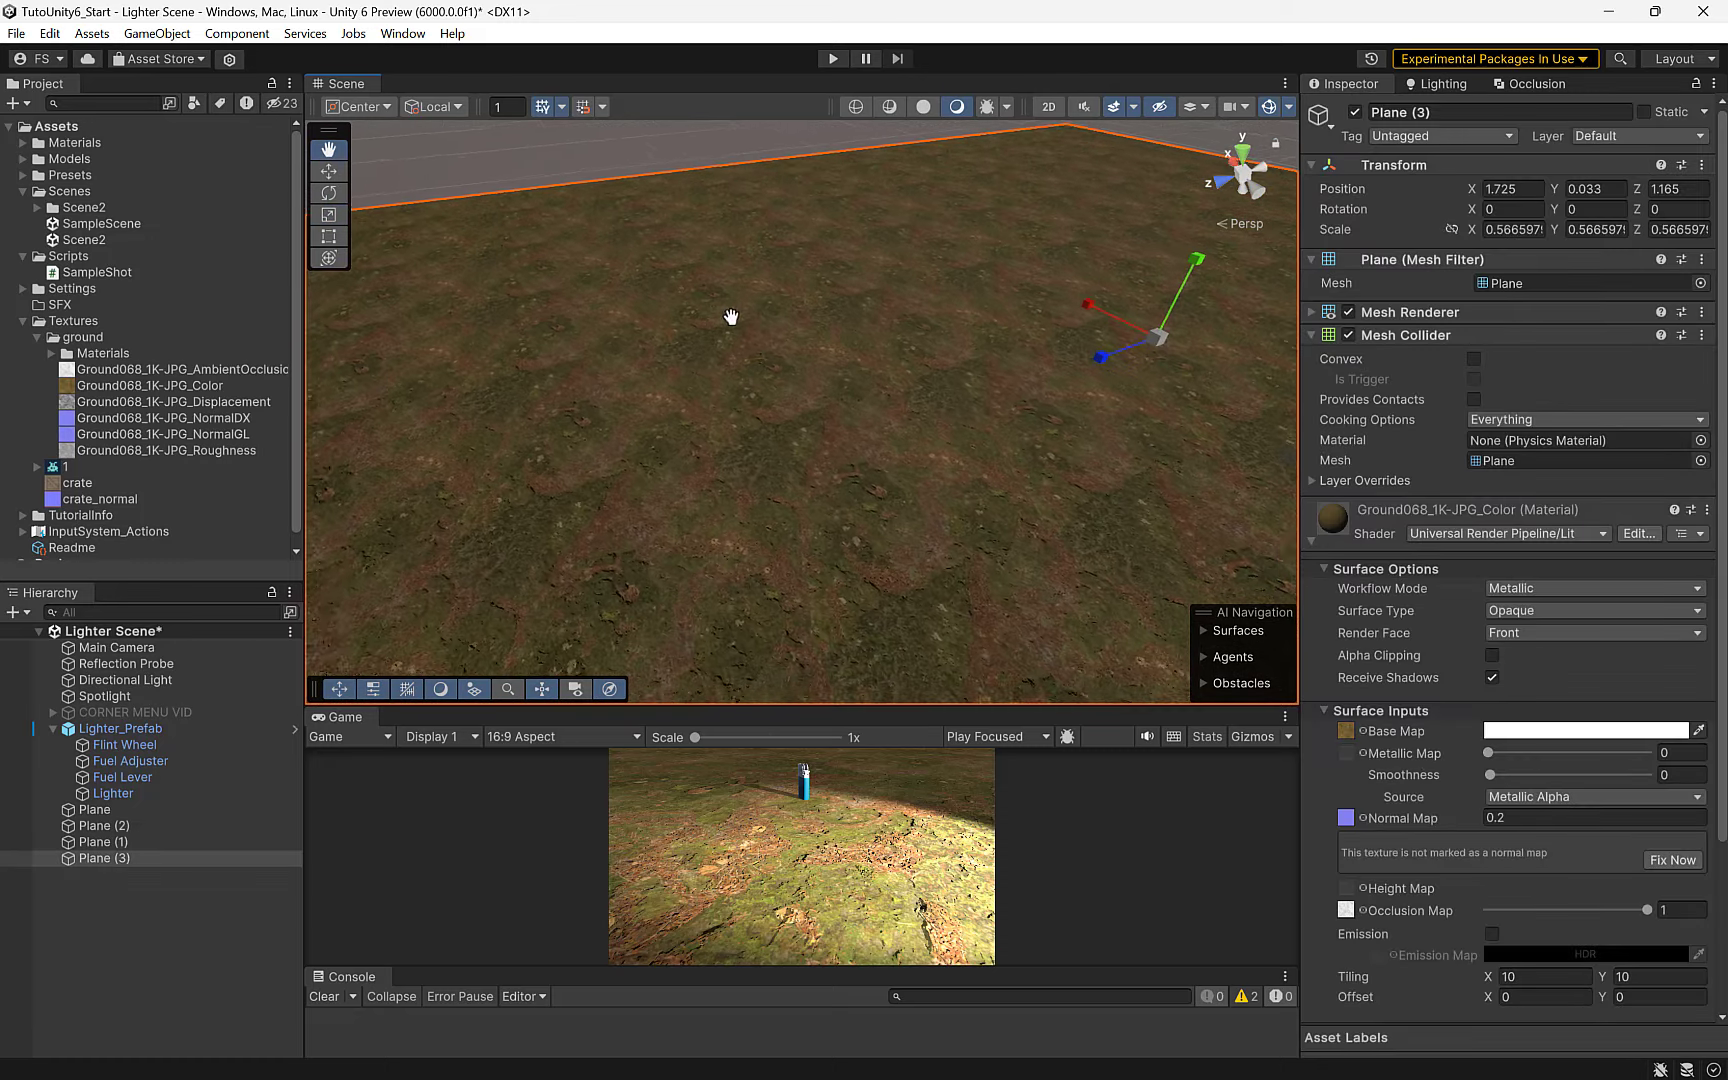
right_click_drag(830, 375, 890, 447)
scroll(890, 447, "down", 5)
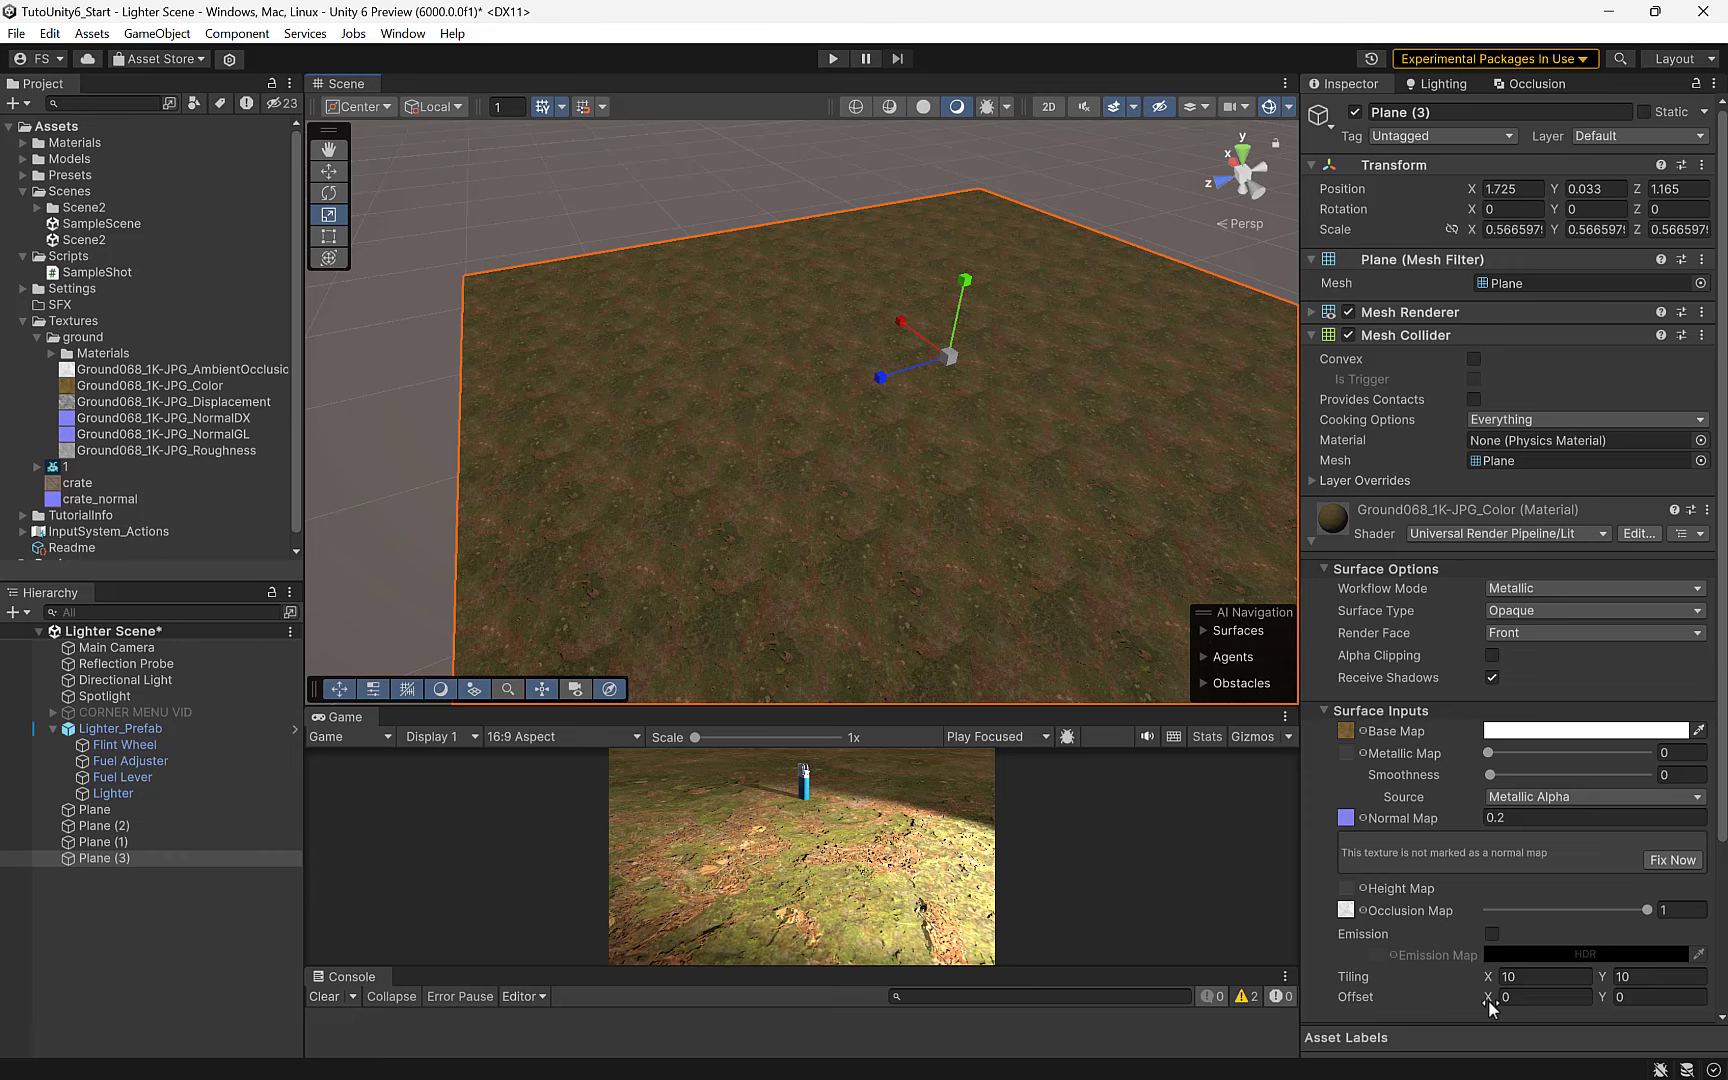
mouse_move(1489, 1000)
left_mouse_down()
mouse_move(1687, 1004)
mouse_move(1172, 980)
mouse_move(1418, 968)
mouse_move(1358, 988)
left_mouse_up()
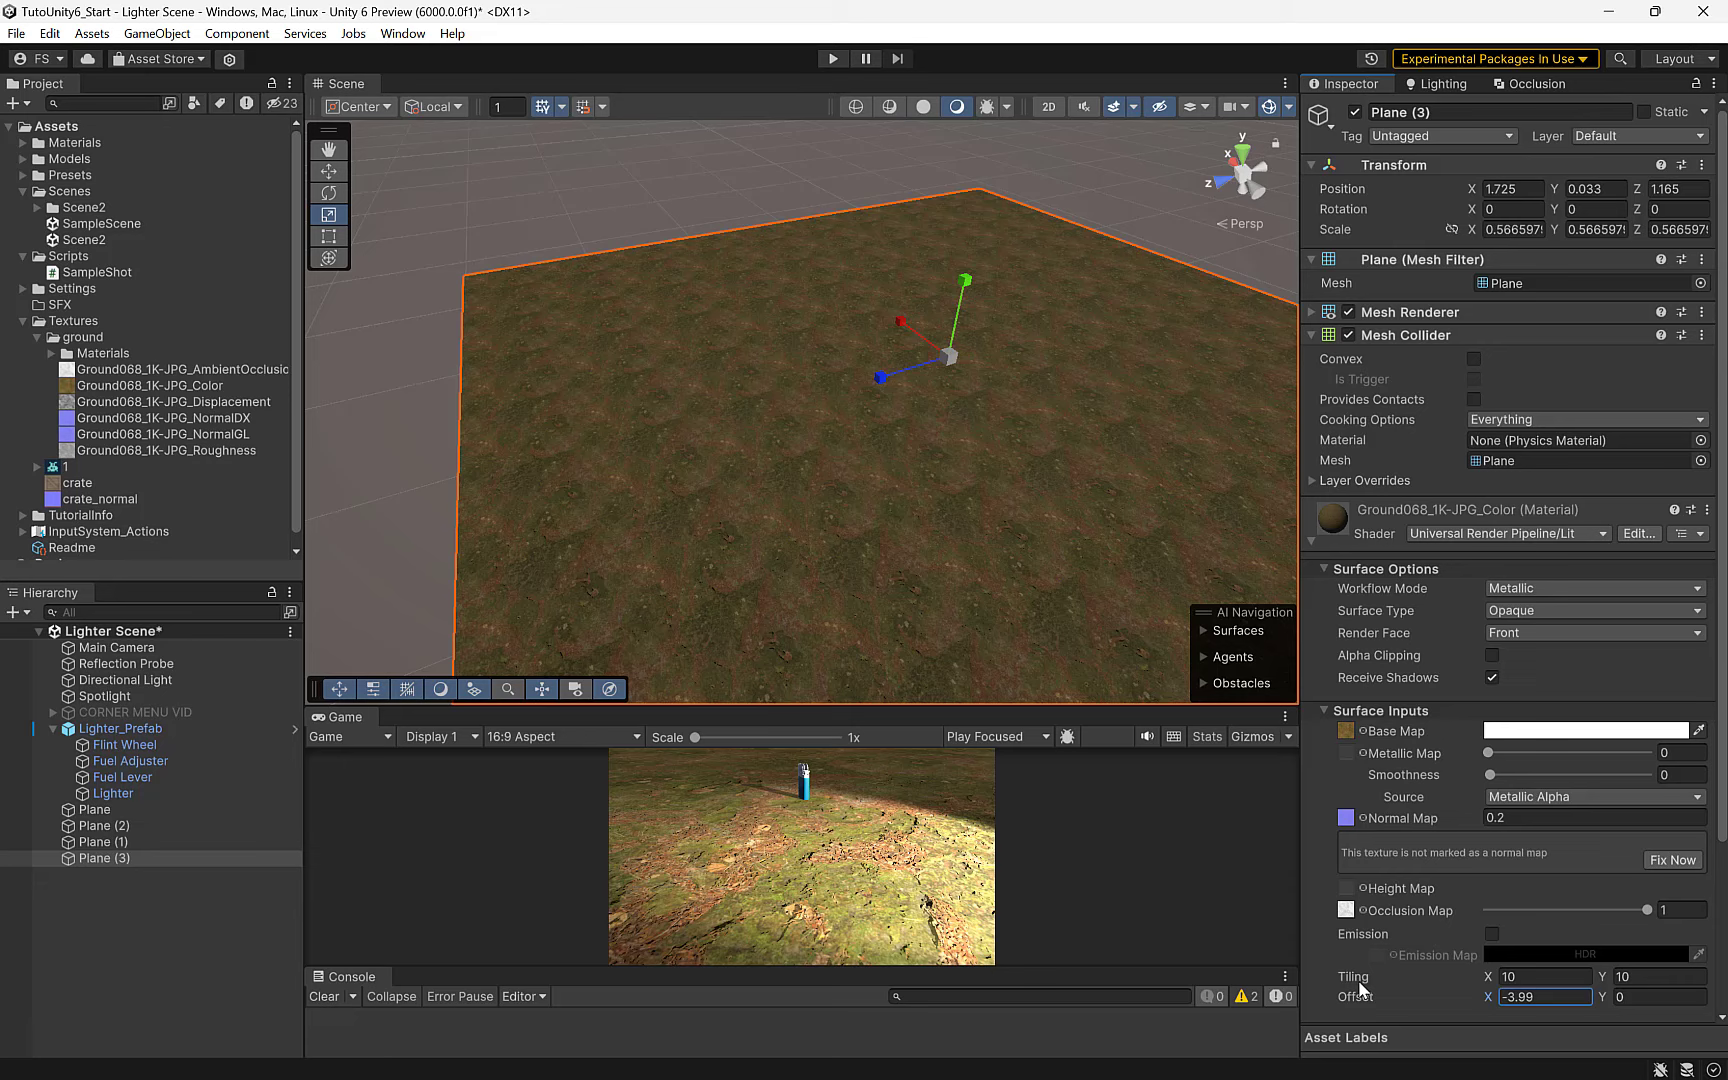
mouse_move(1358, 982)
left_mouse_down()
mouse_move(1552, 954)
mouse_move(1720, 958)
mouse_move(32, 953)
mouse_move(406, 936)
mouse_move(337, 963)
left_mouse_up()
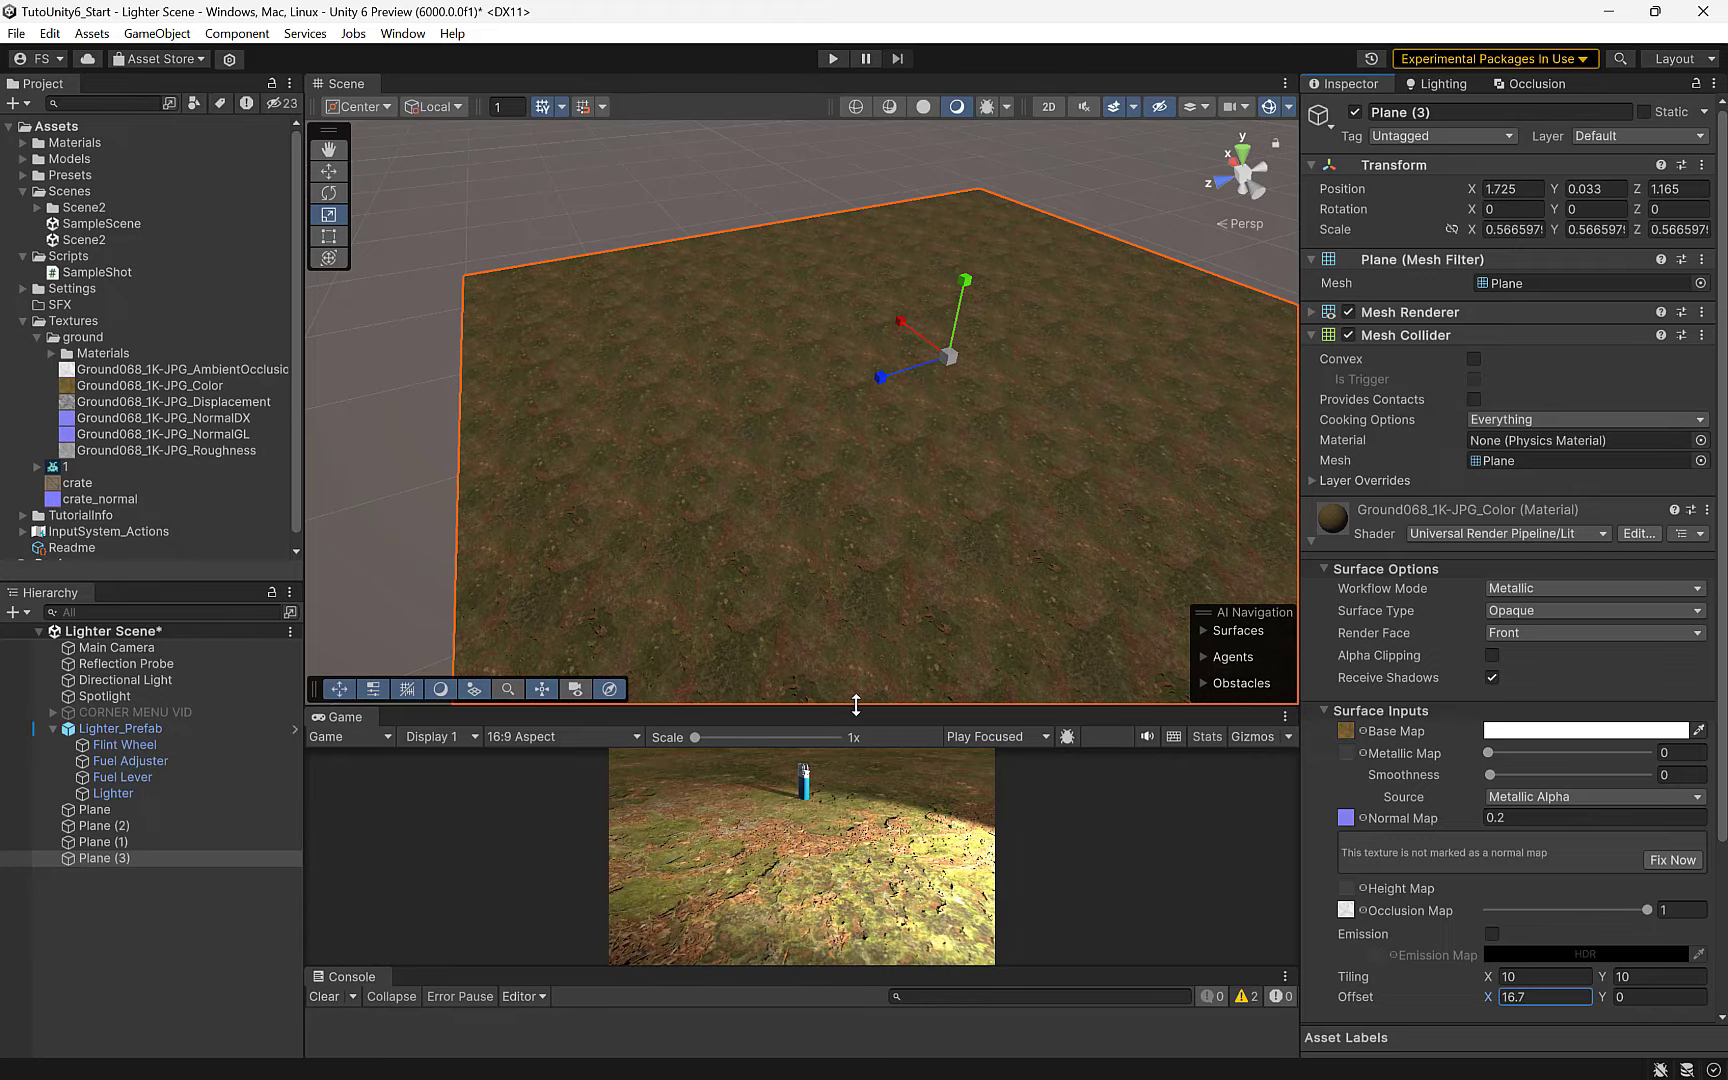
left_click_drag(856, 705, 852, 555)
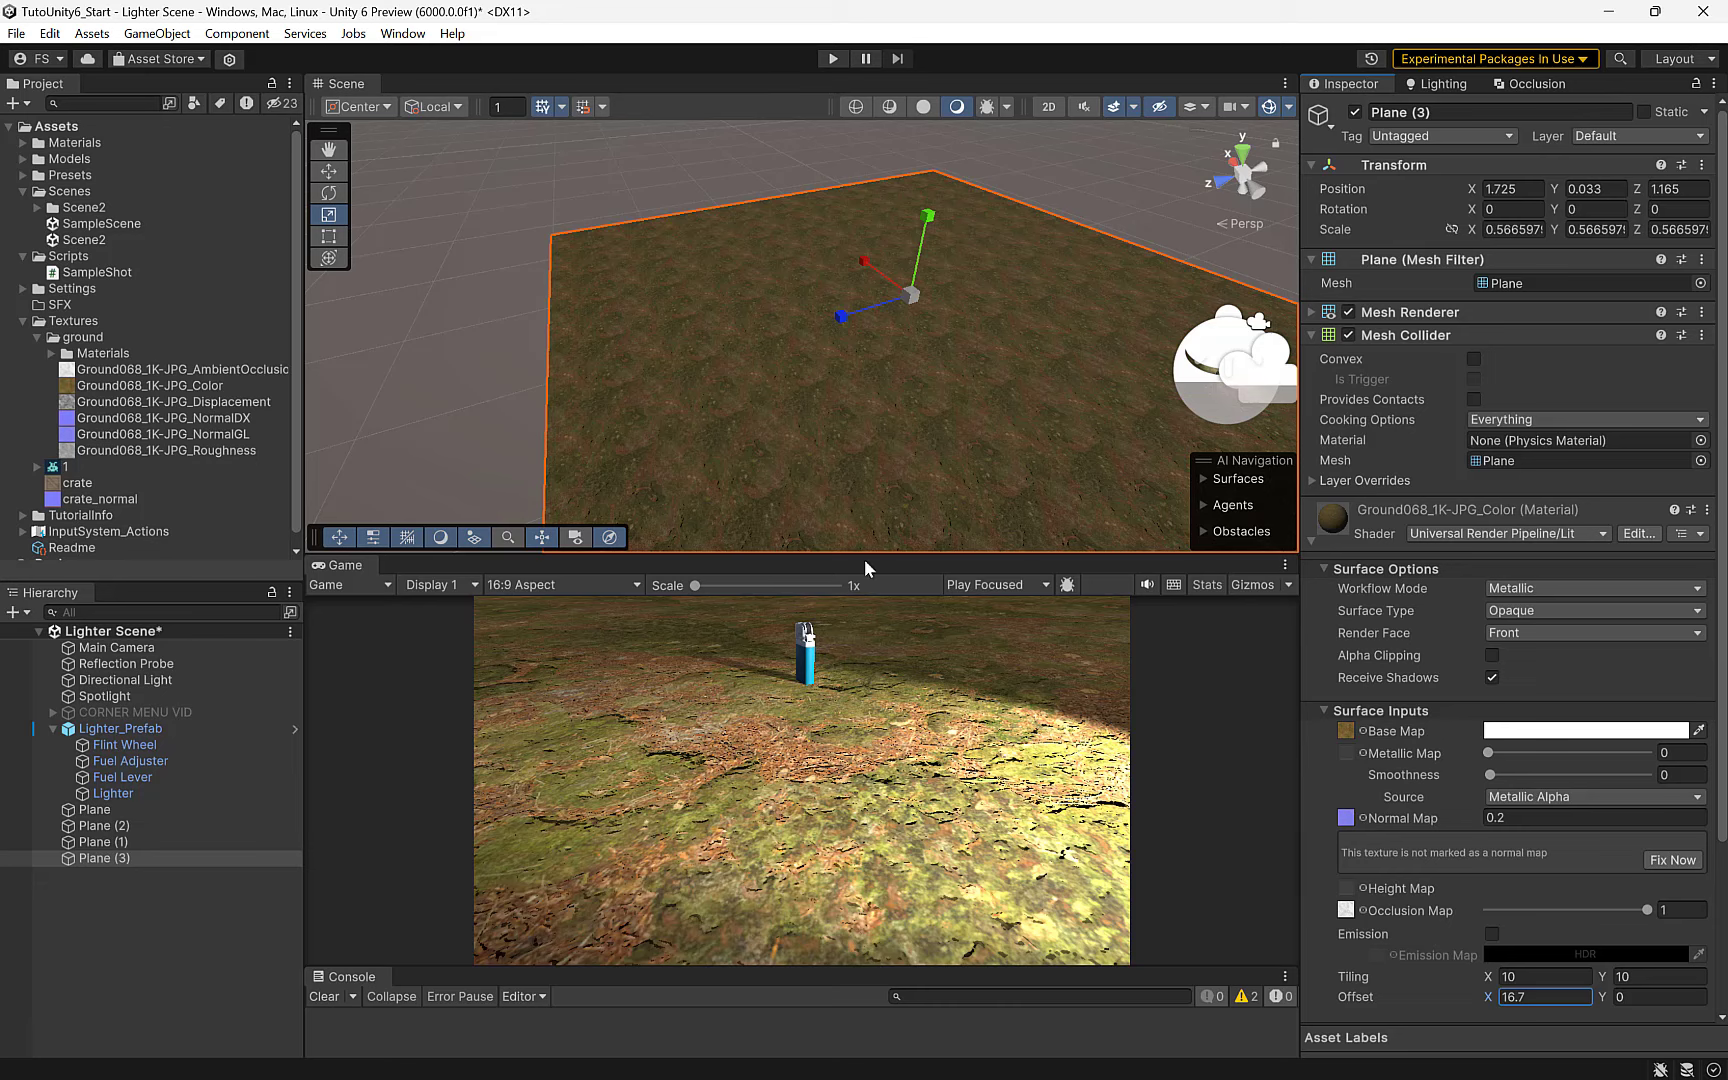
- Enlarge the Game preview further and use Fix Now to flag the ground texture as a normal map
left_click_drag(864, 559, 910, 467)
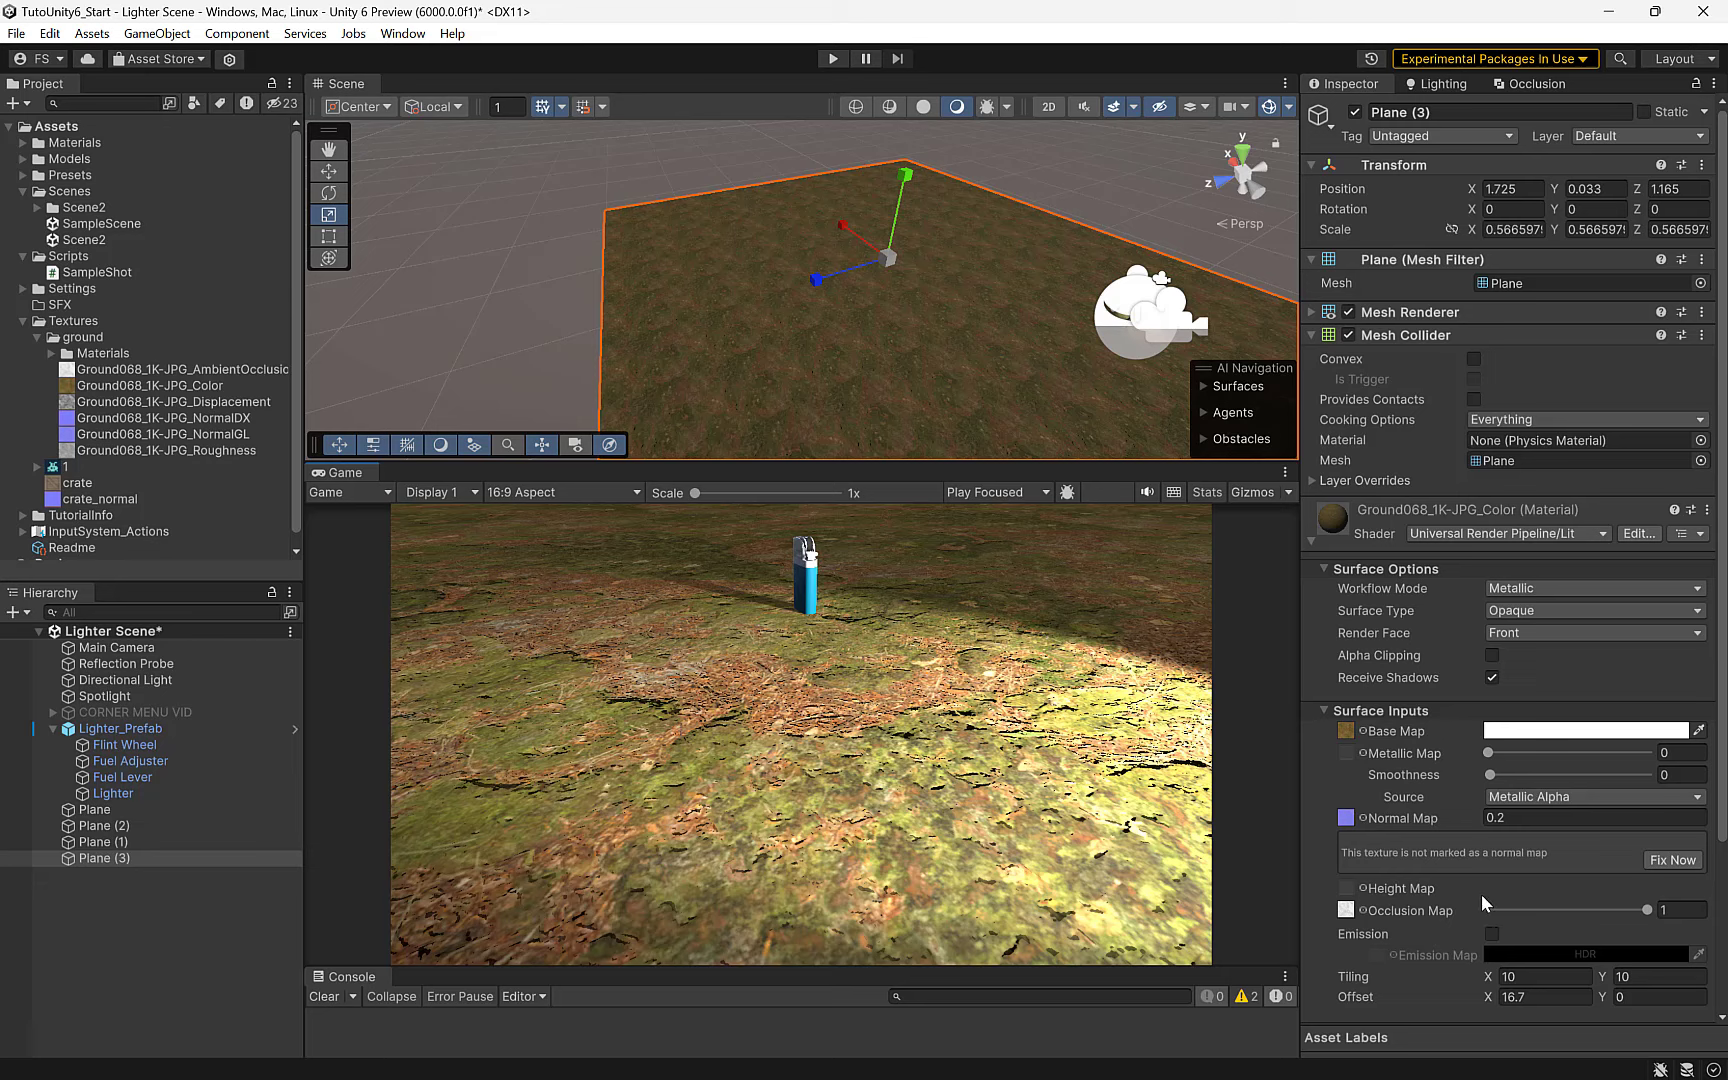
left_click(1672, 860)
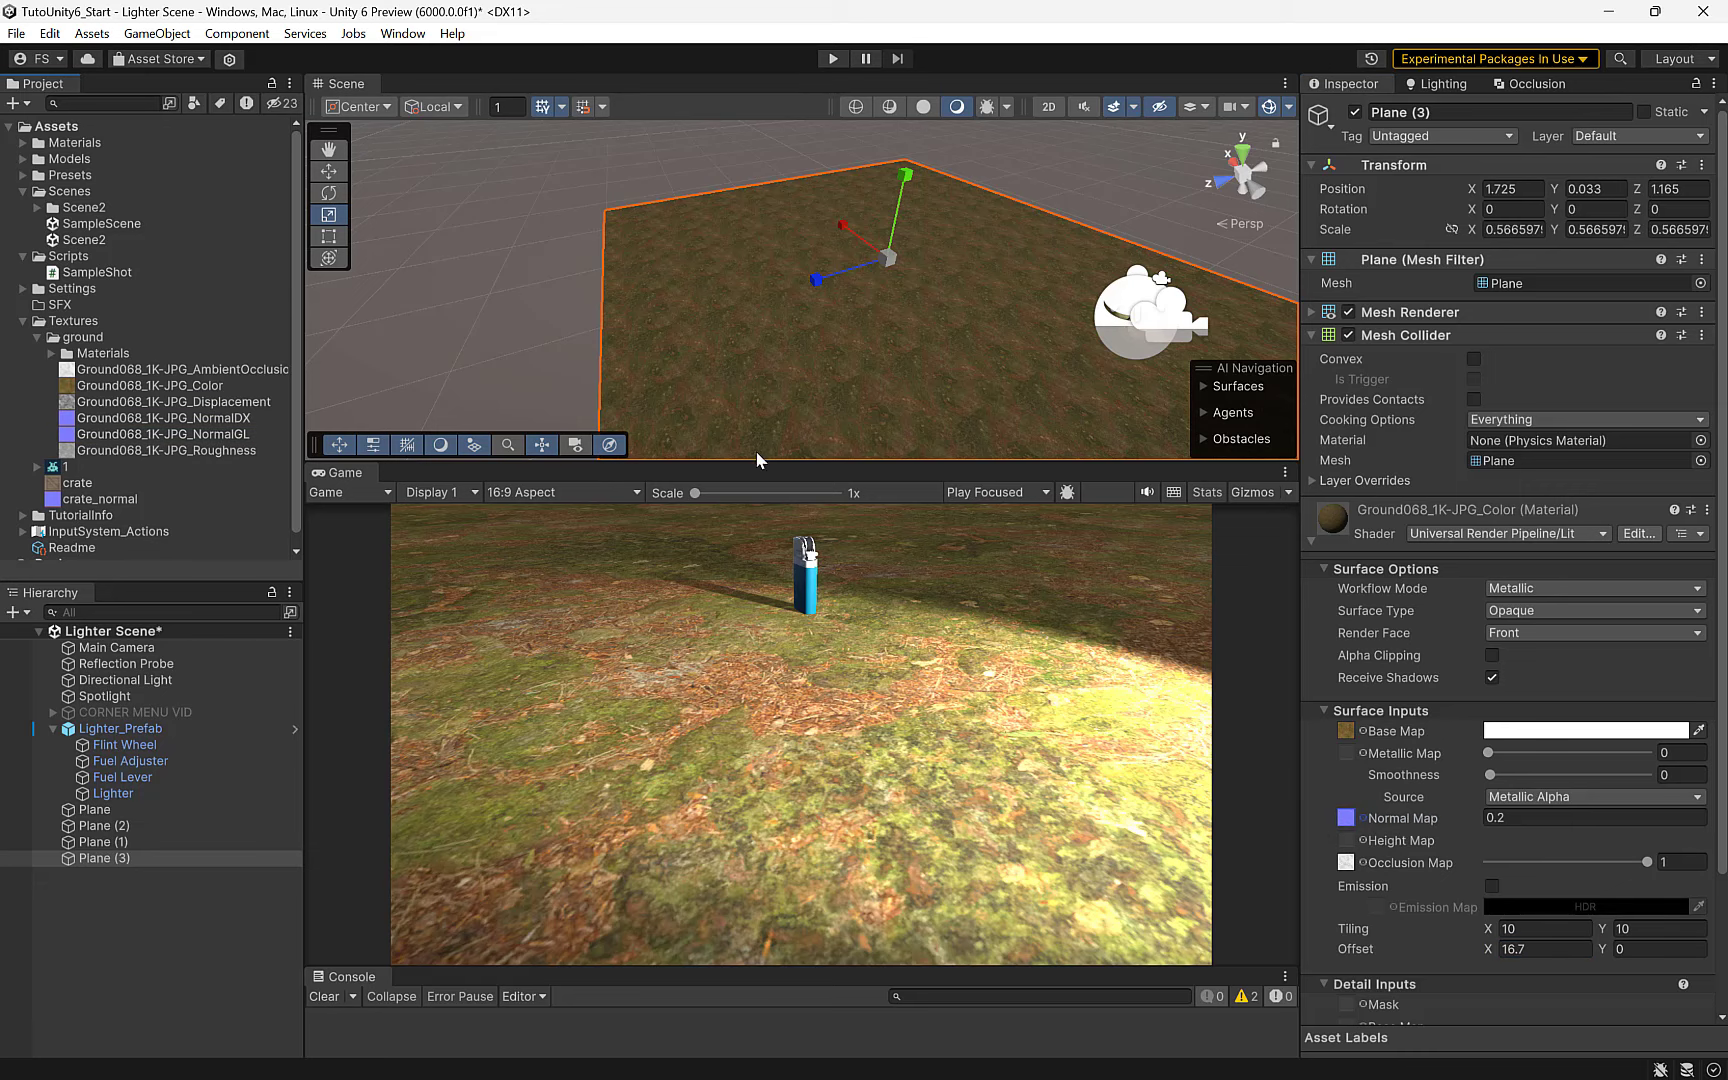
- Set the ground's normal map strength to 0.5, after trying 0.7 and 0.8
left_click(188, 434)
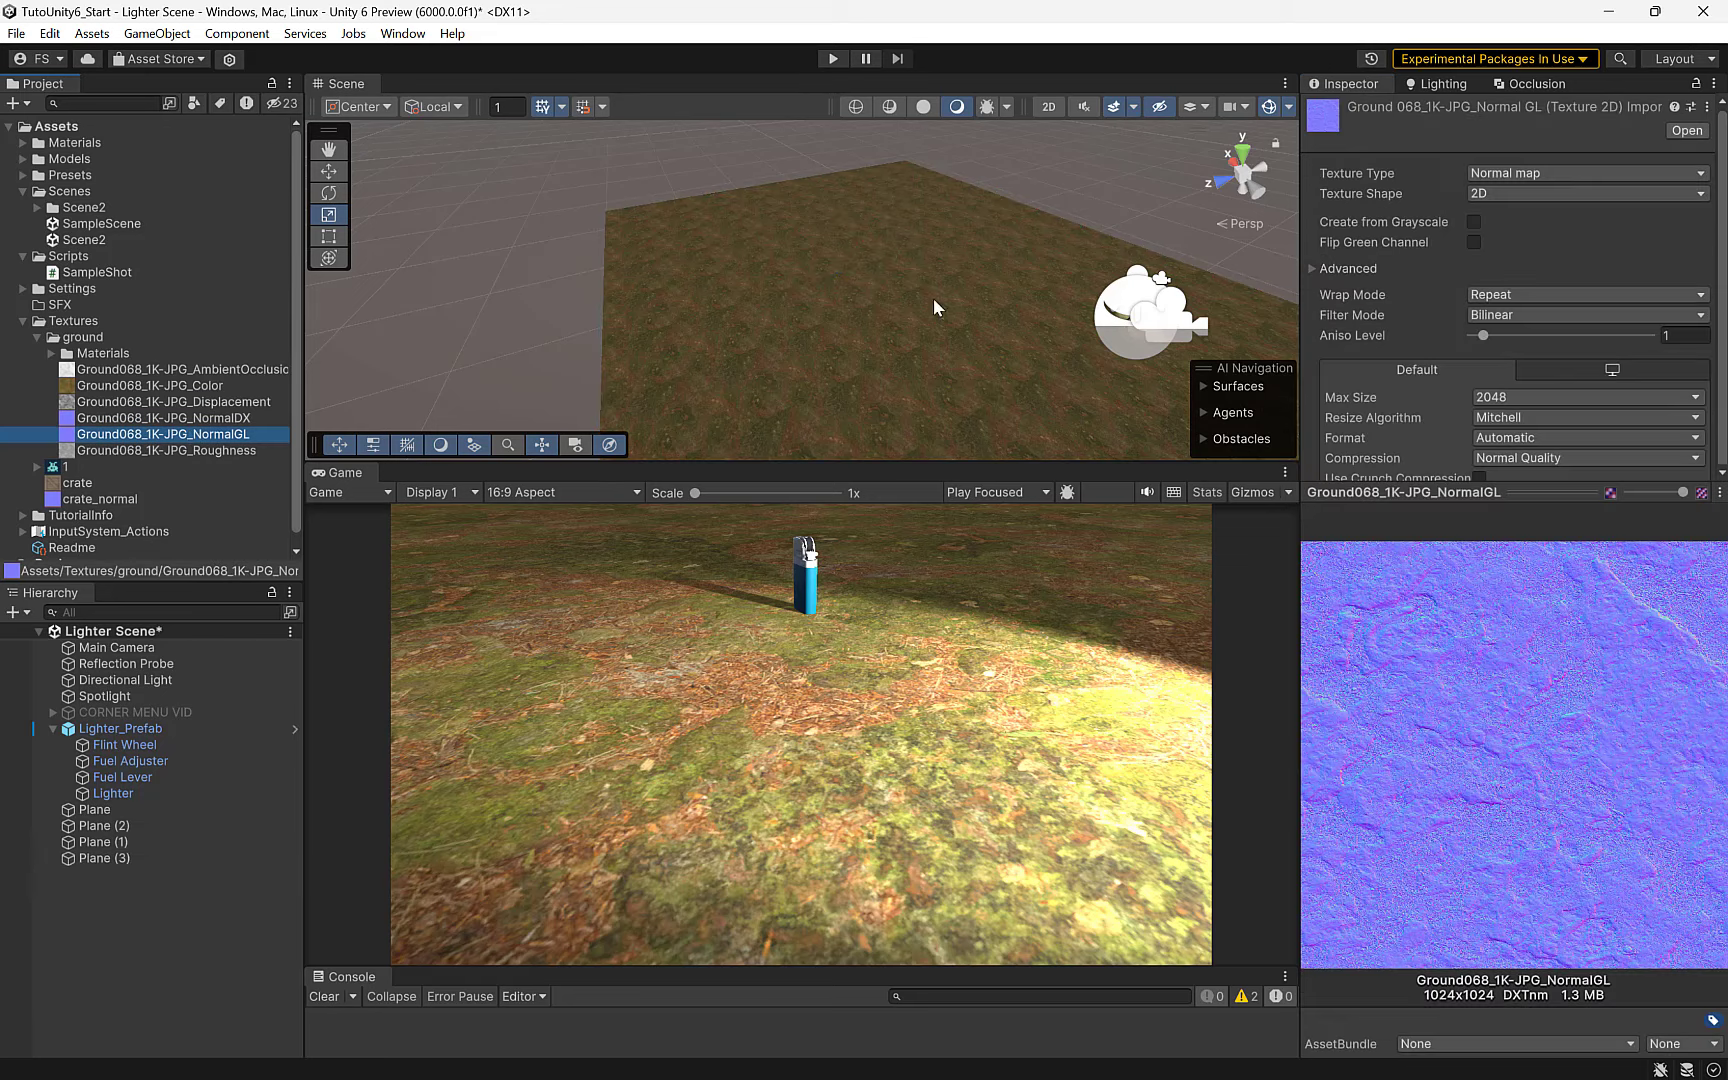
left_click(1077, 262)
left_click(1500, 817)
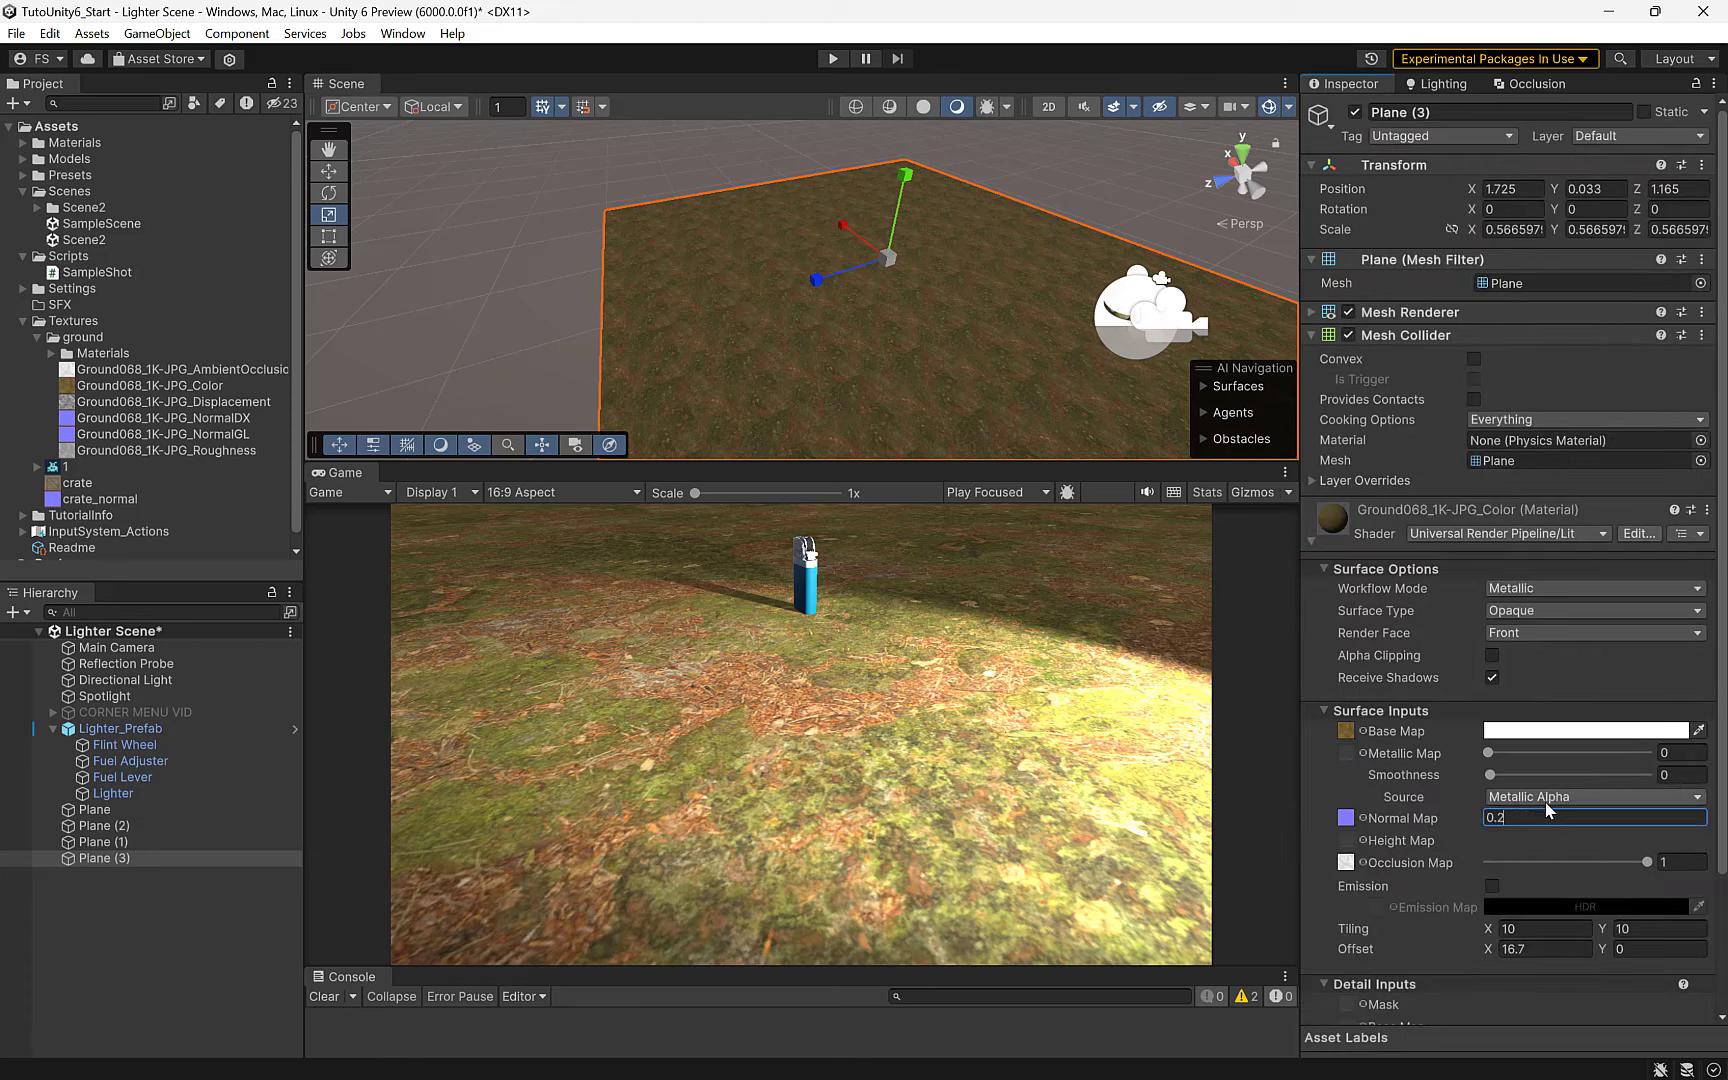
key("BackSpace")
type("7")
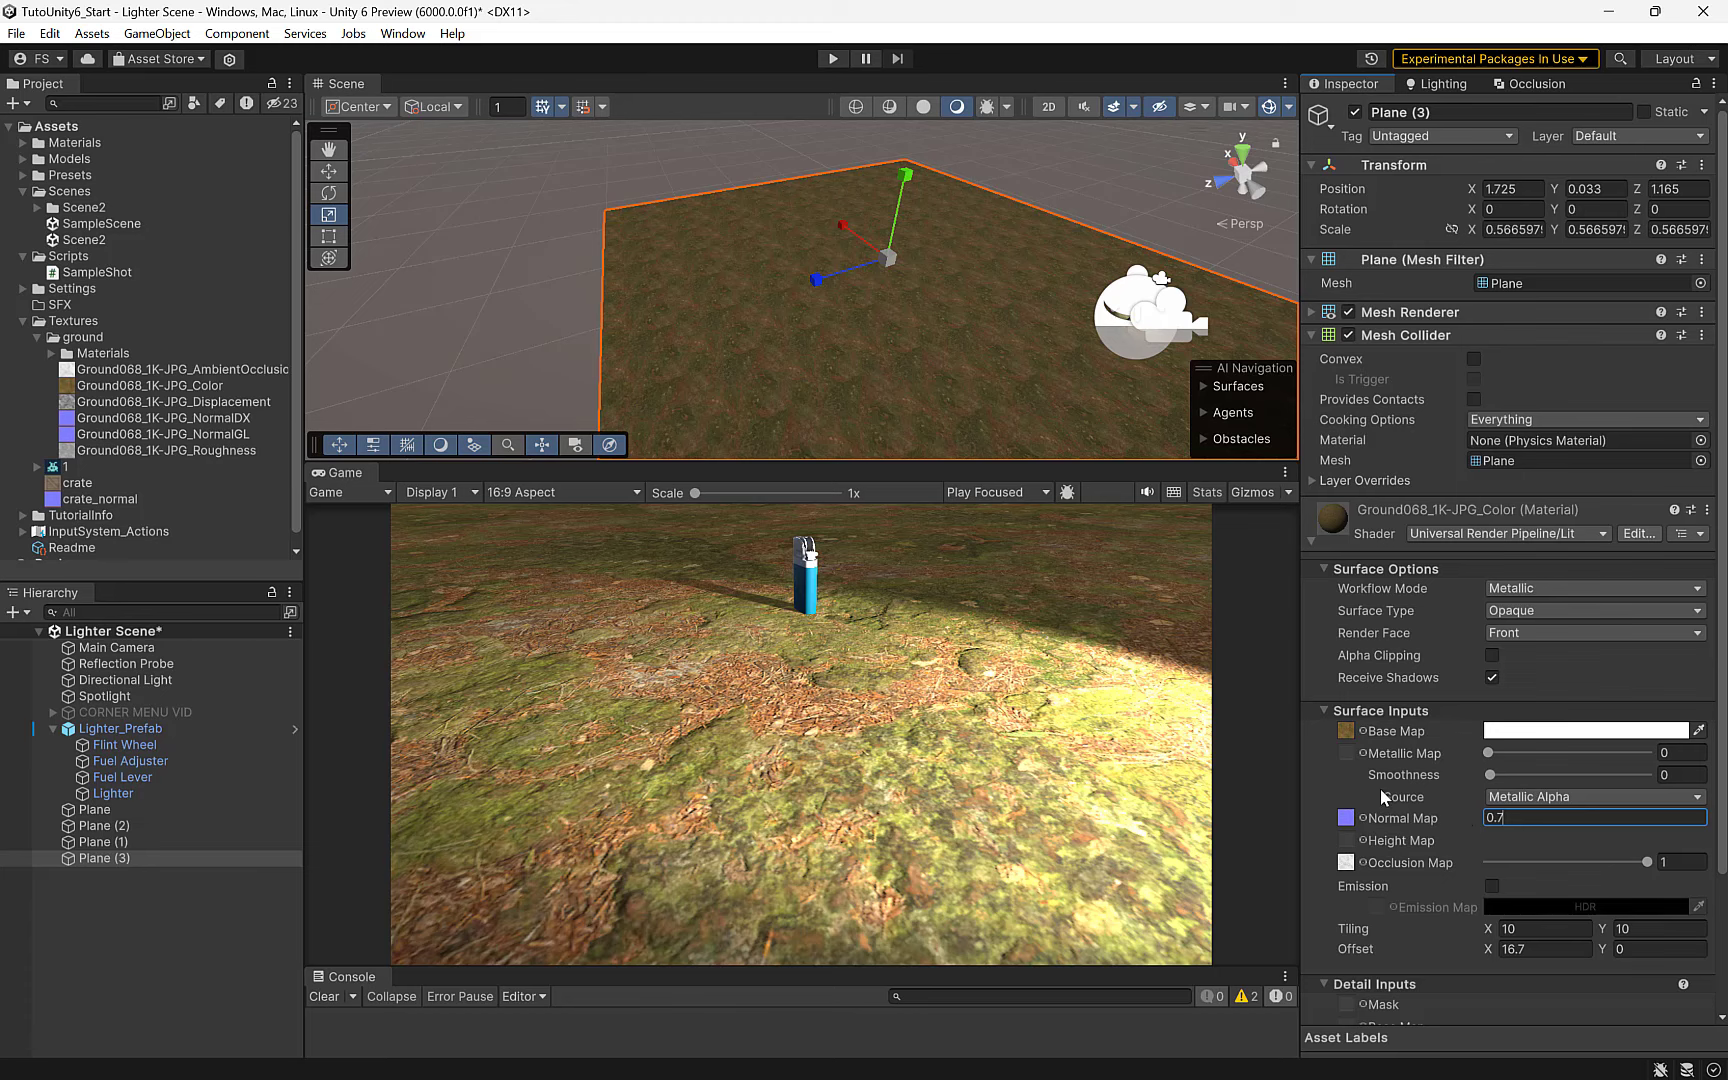
key("BackSpace")
type("8")
key("BackSpace")
type("5")
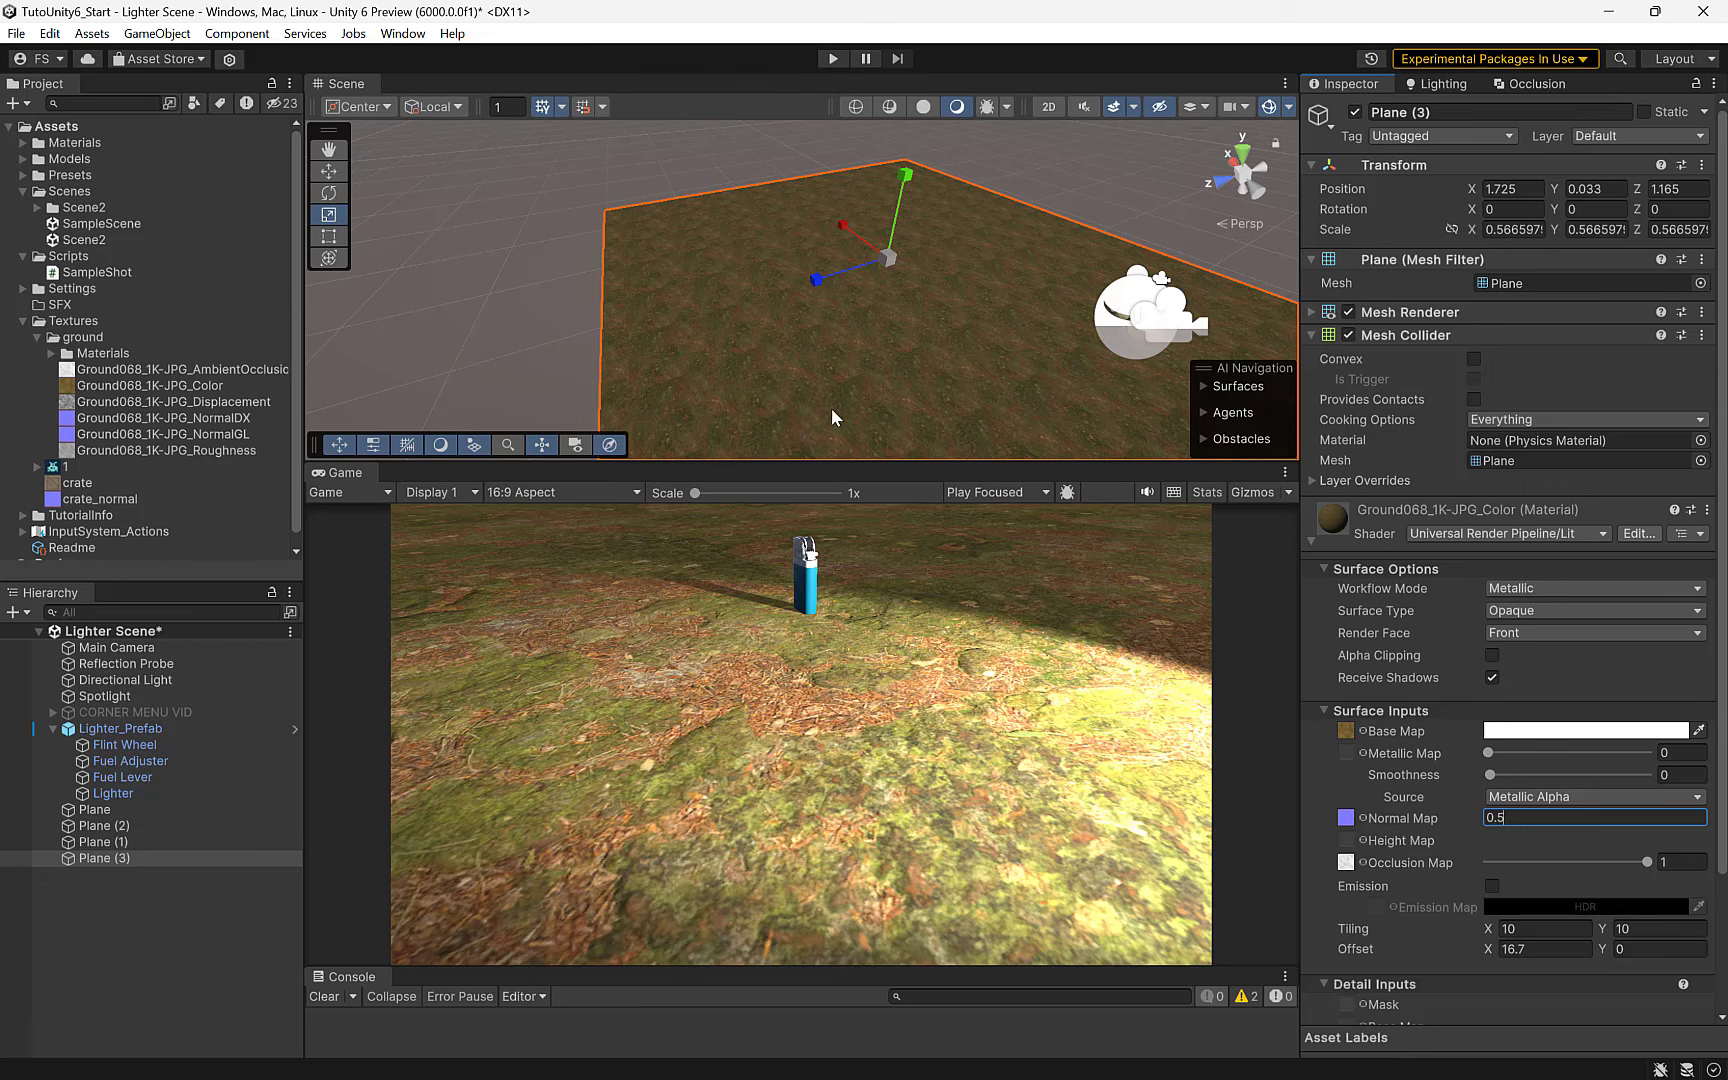
- Deselect the plane and pan the Scene view to review the whole textured ground
scroll(796, 360, "down", 1)
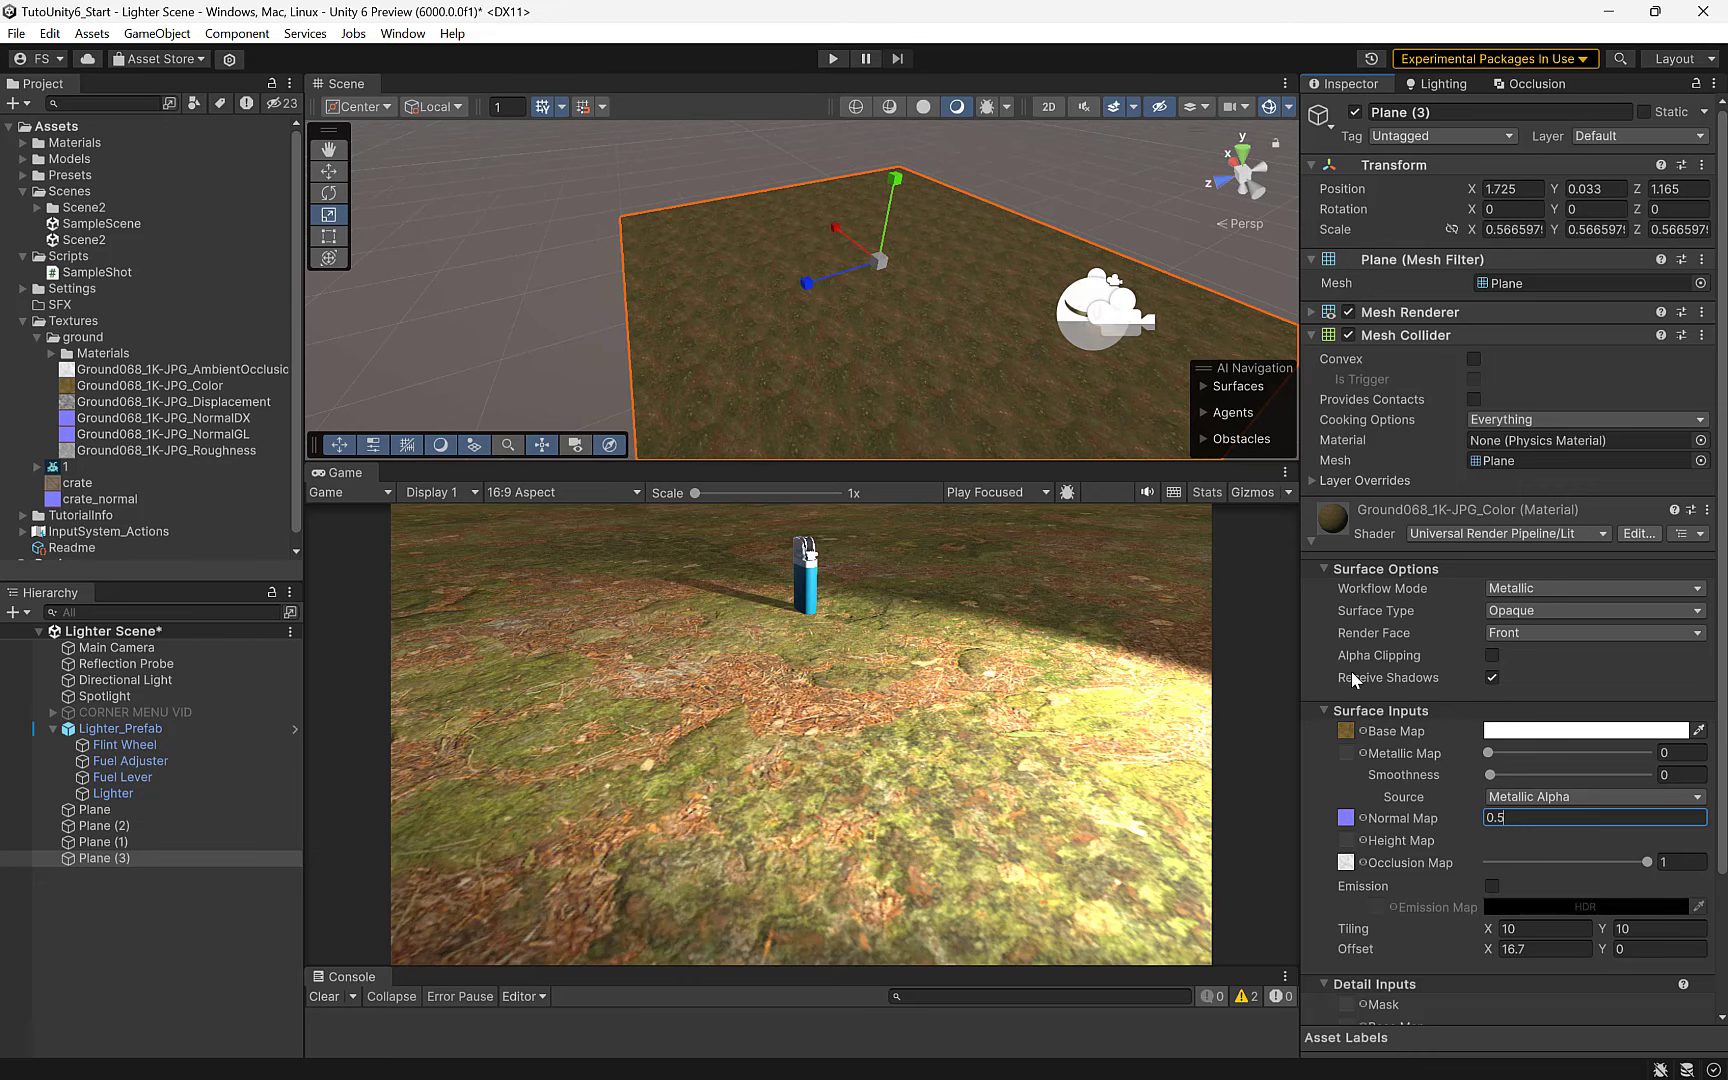
left_click(575, 335)
scroll(588, 345, "down", 2)
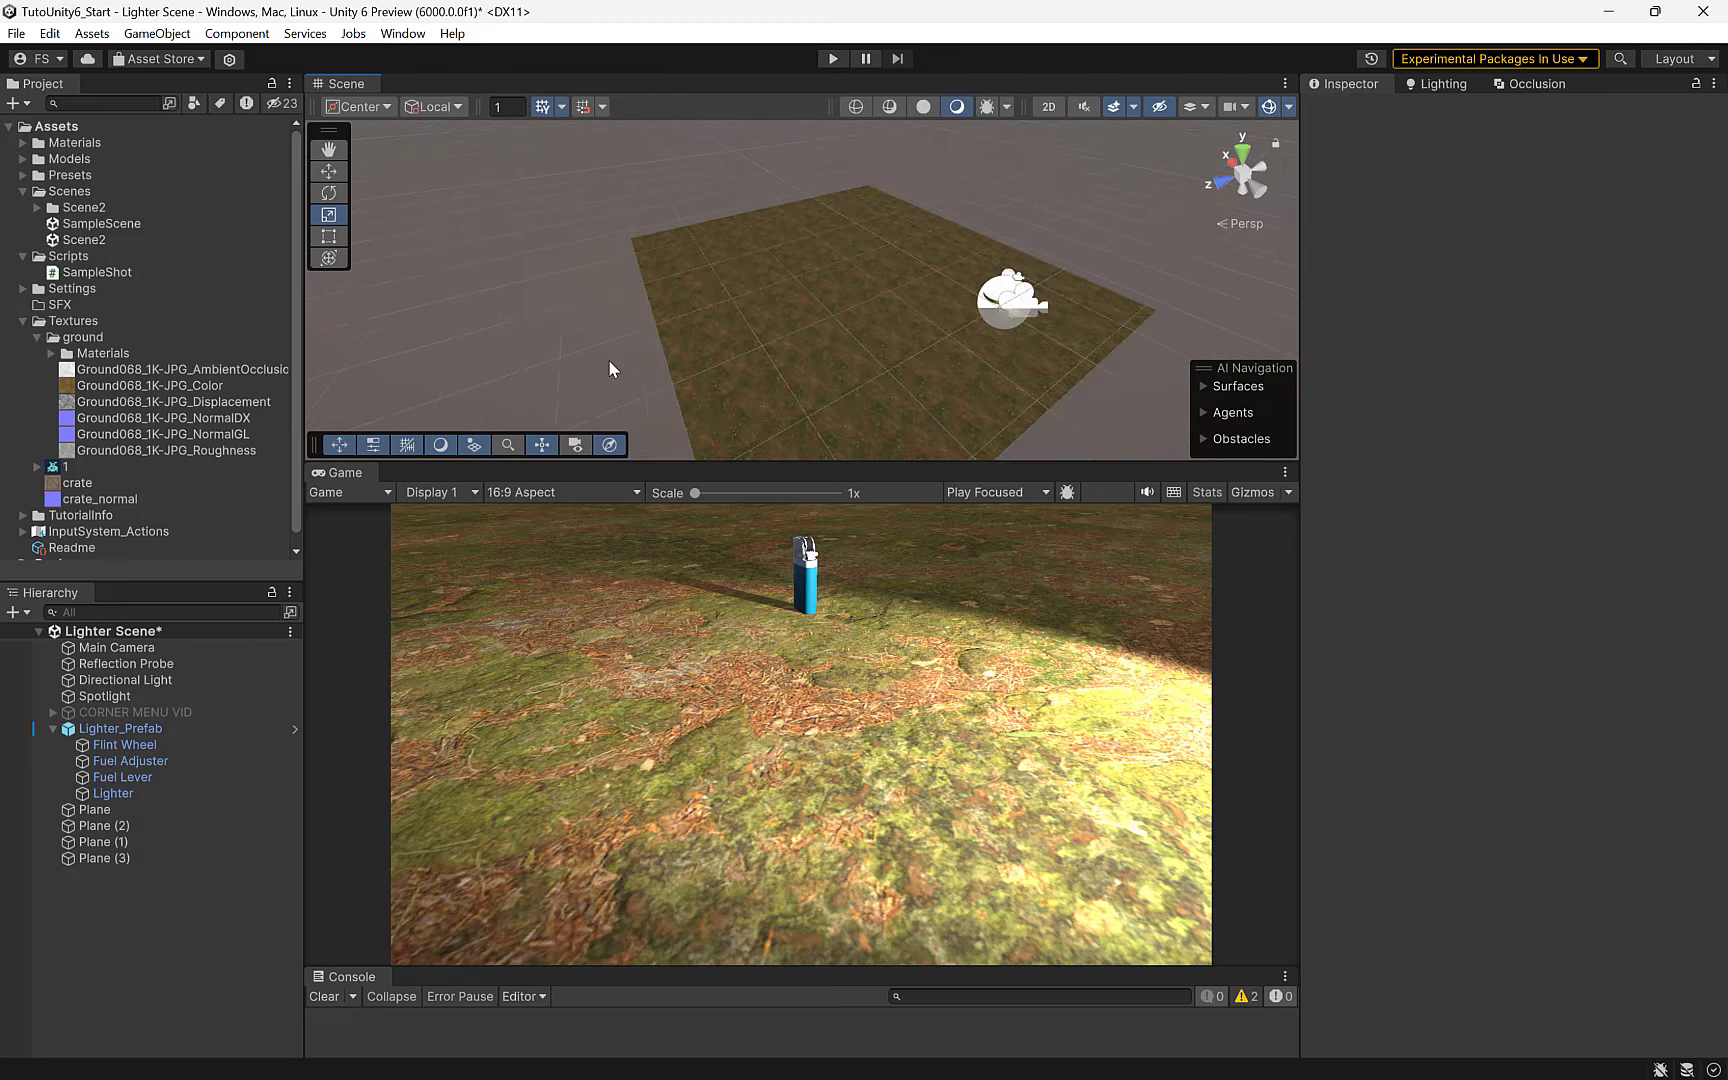
scroll(648, 364, "down", 2)
mouse_move(688, 370)
middle_mouse_down()
mouse_move(633, 338)
mouse_move(649, 343)
middle_mouse_up()
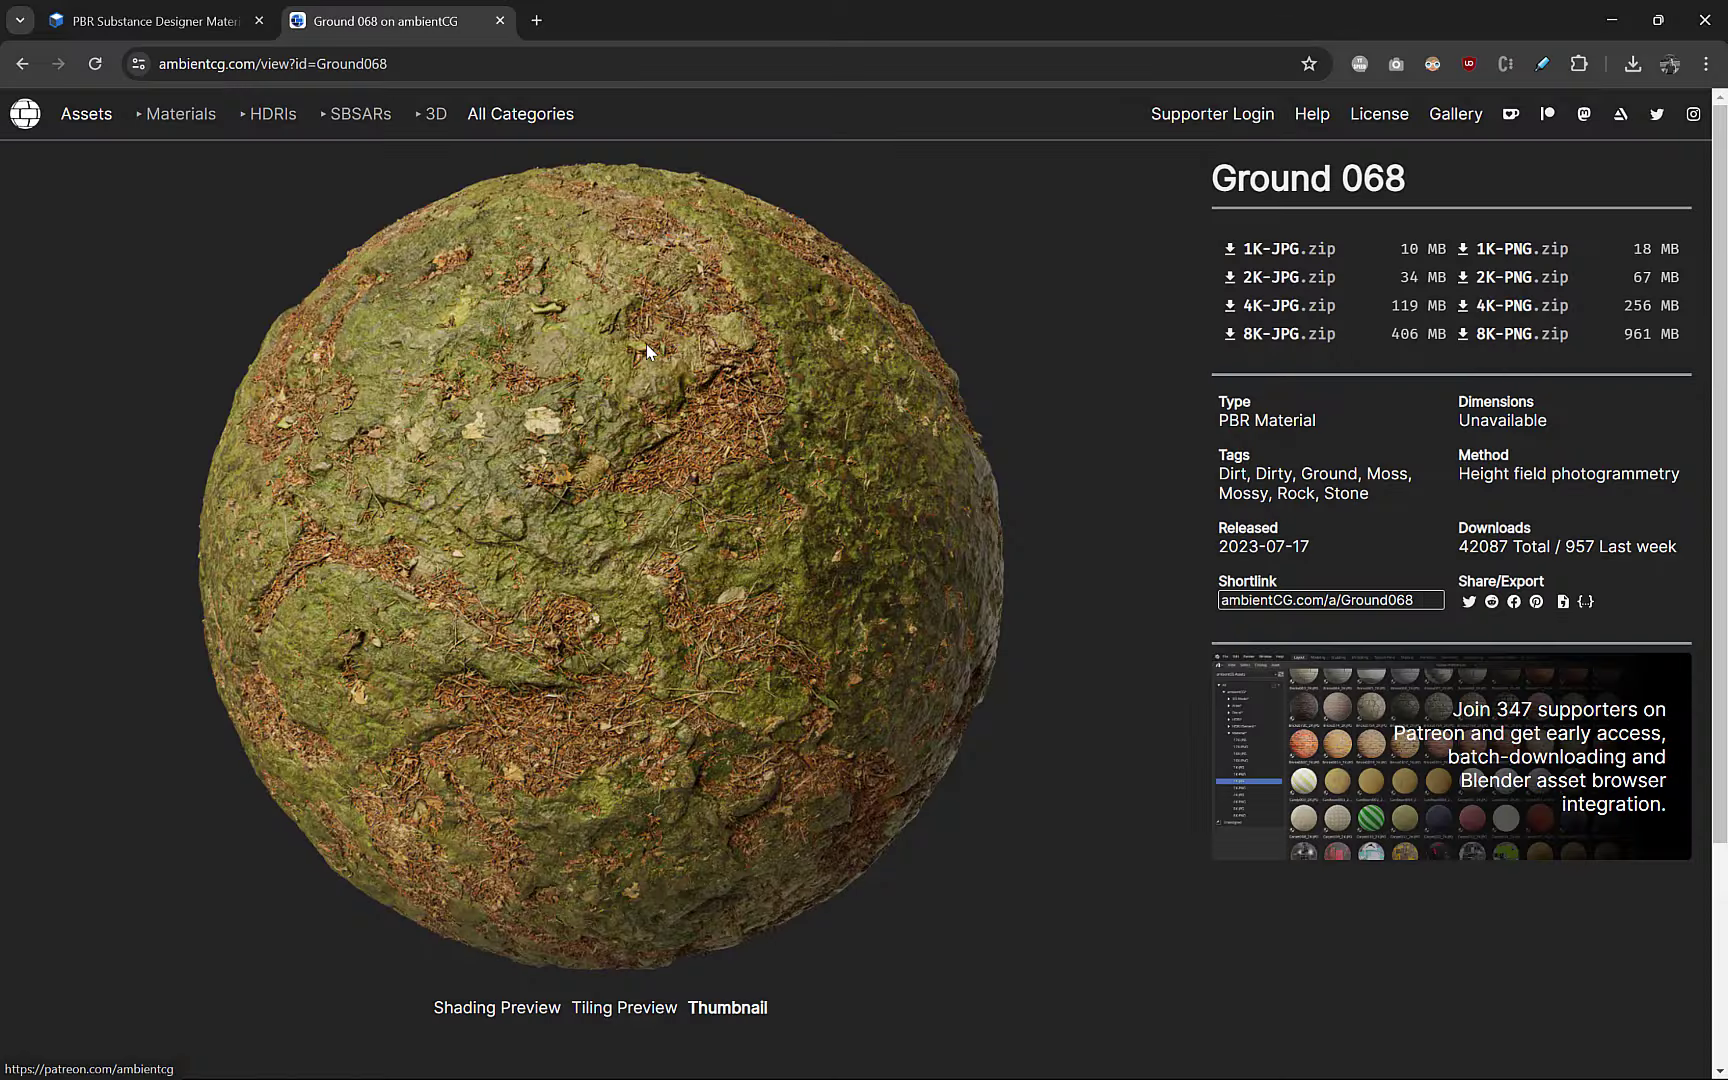
- Return from Ground 068 to the ambientCG results list and scroll to its bottom
left_click(19, 64)
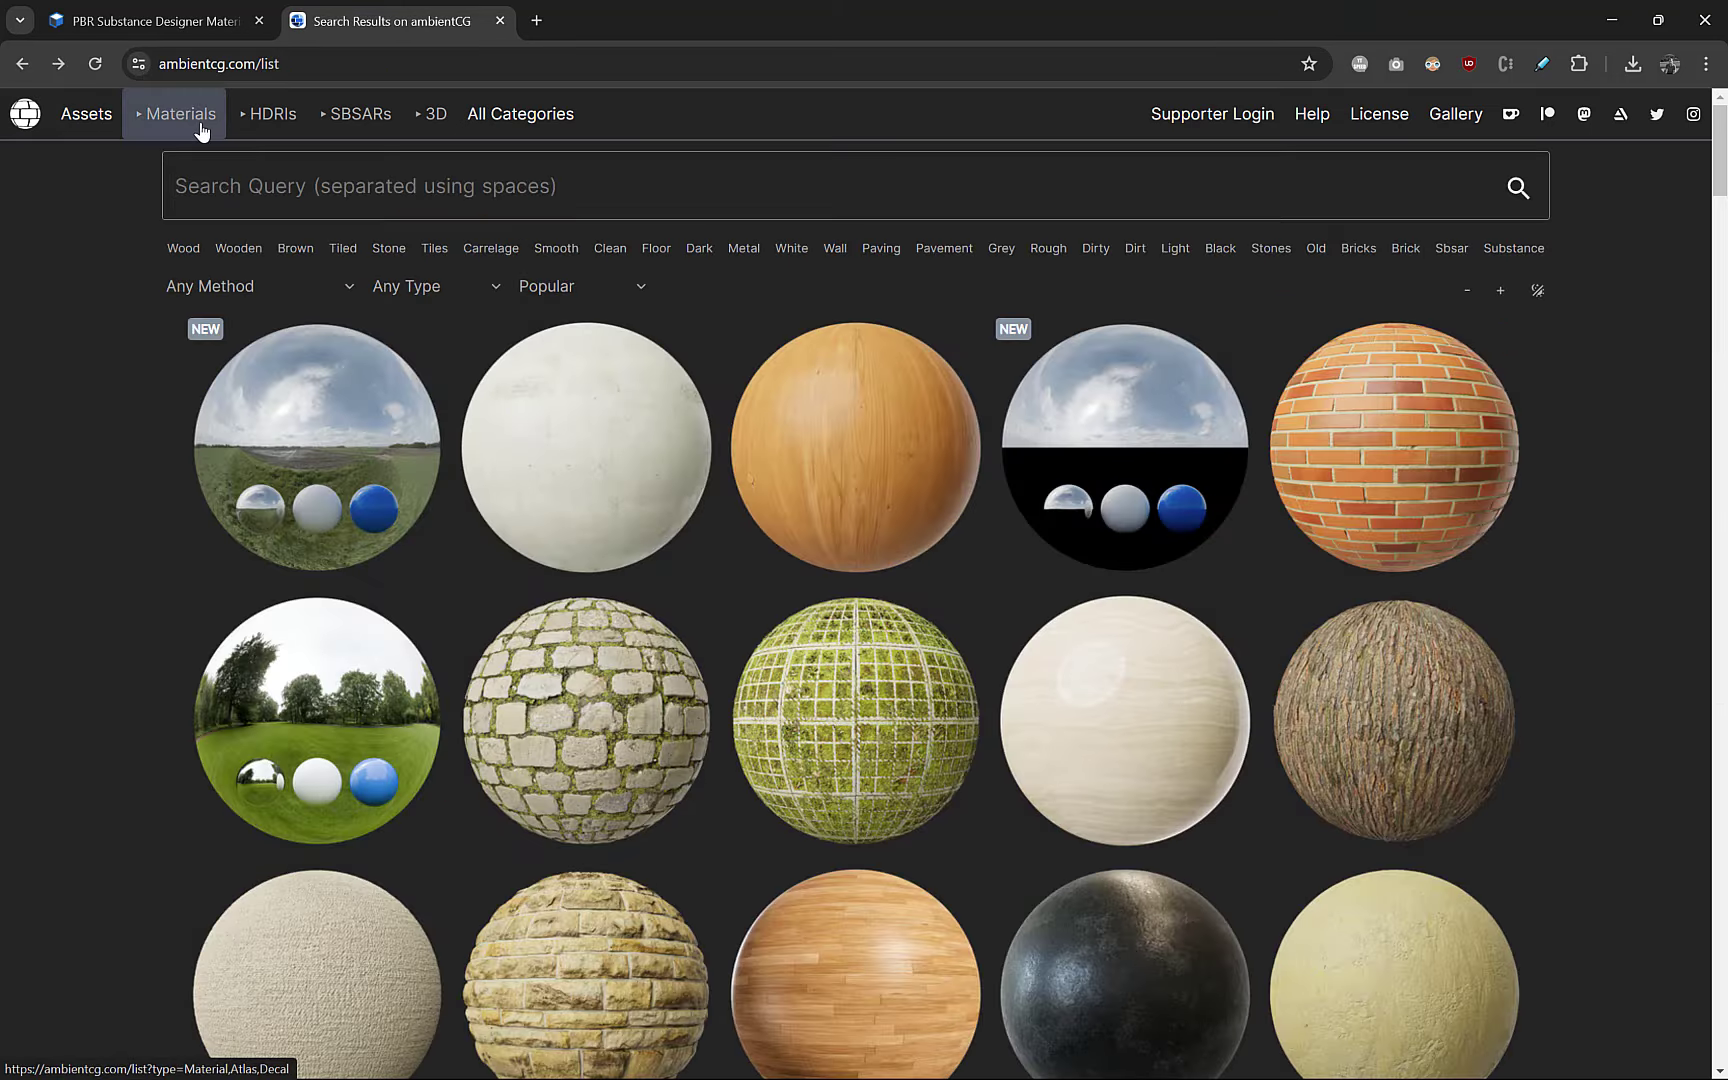
scroll(203, 160, "down", 5)
scroll(203, 162, "down", 5)
scroll(203, 162, "down", 5)
scroll(206, 168, "down", 5)
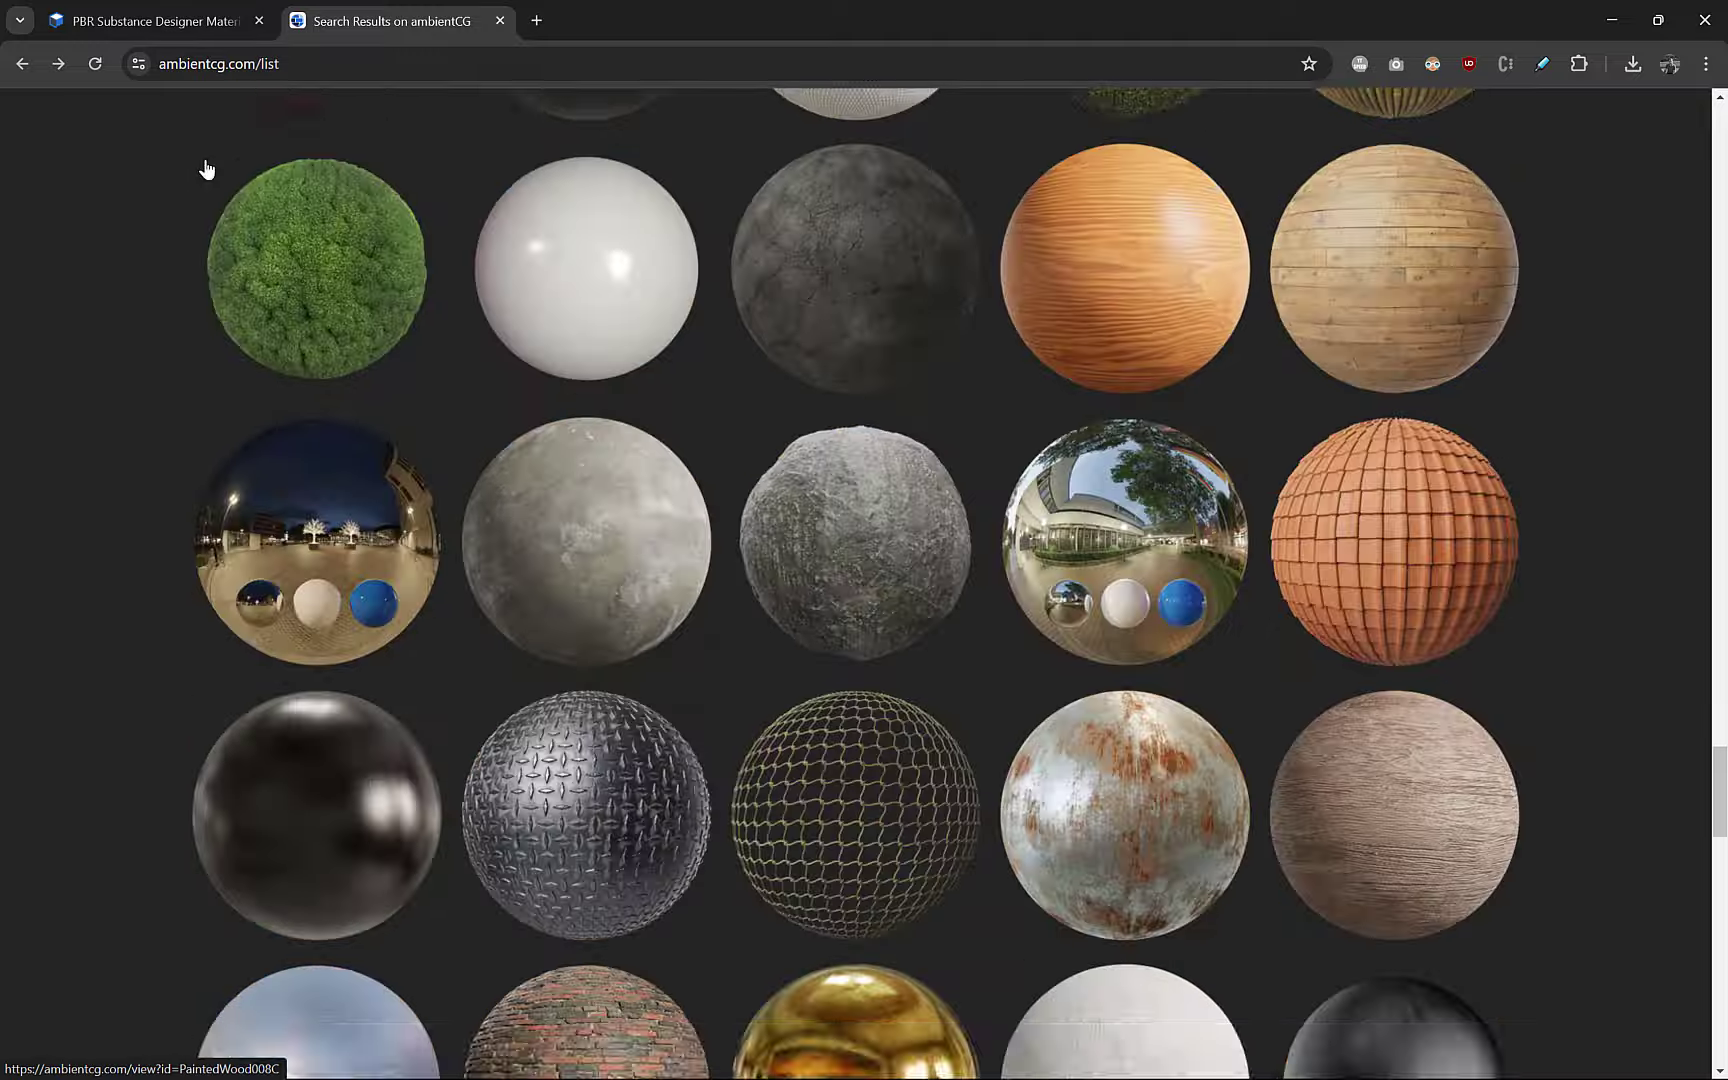
scroll(206, 168, "down", 5)
scroll(208, 166, "down", 5)
scroll(208, 166, "up", 3)
scroll(208, 166, "down", 3)
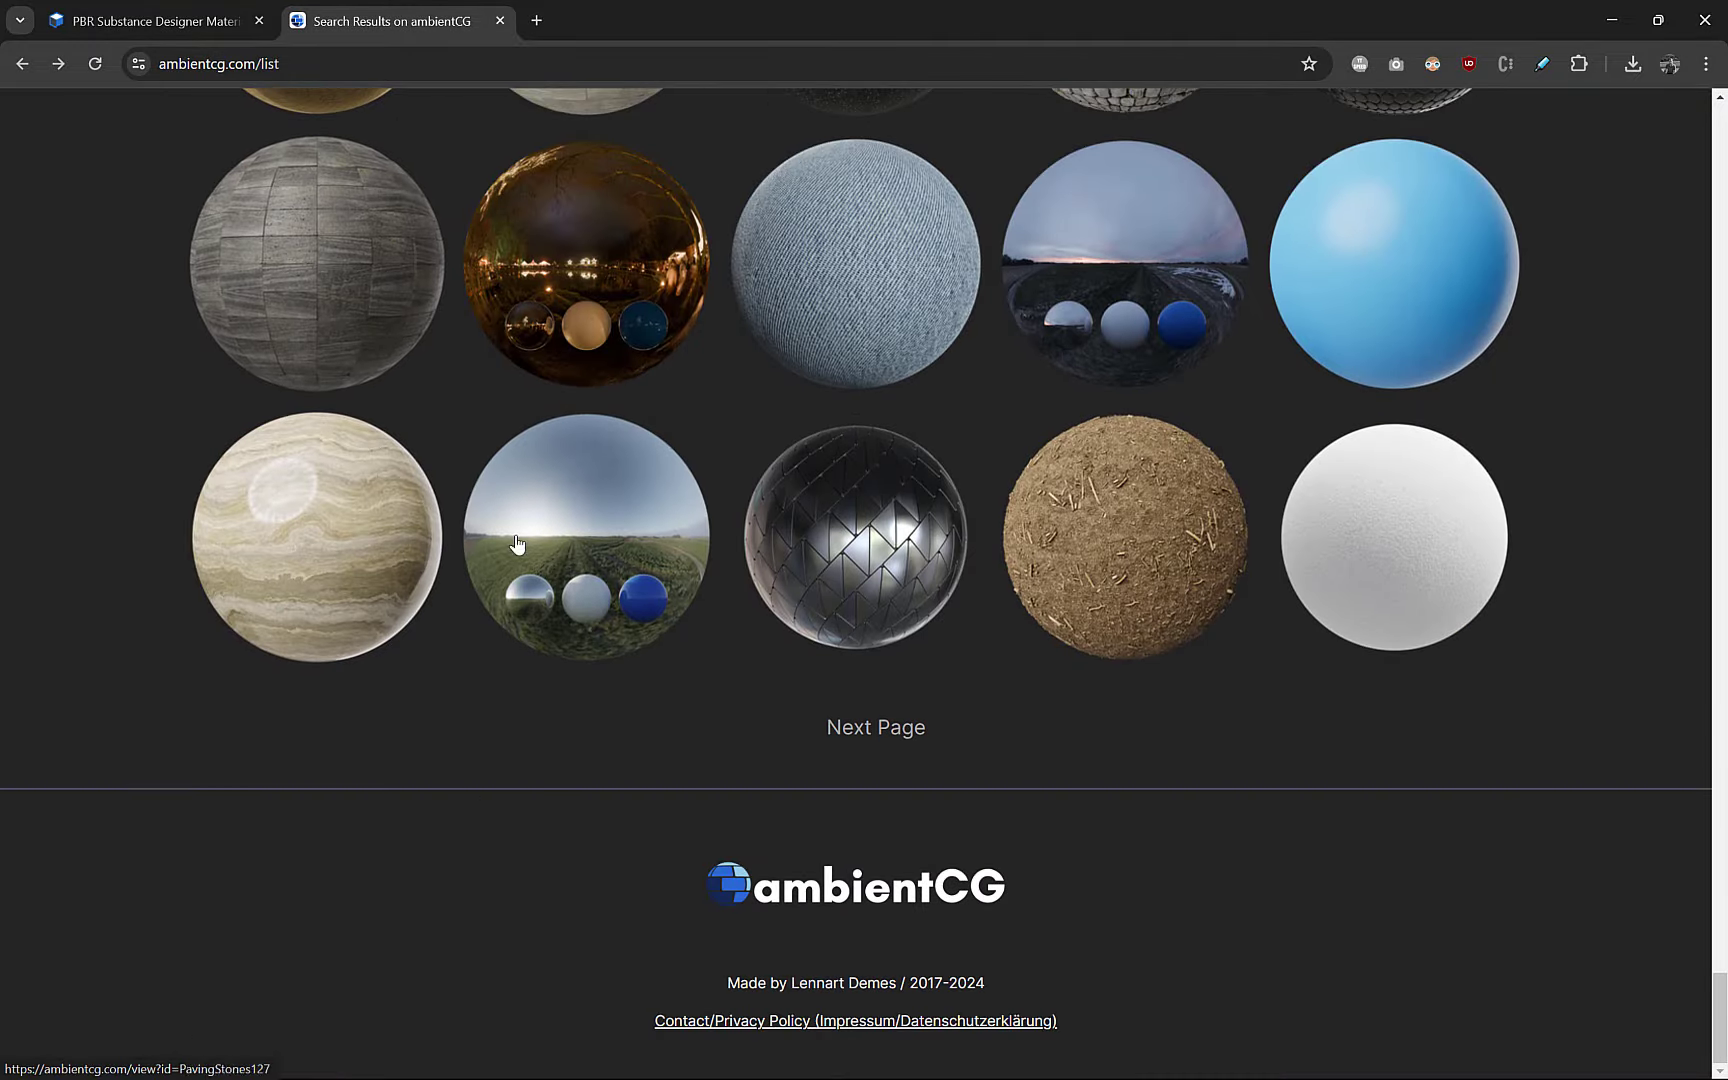
- Load the next page of ambientCG materials and scroll to its bottom
left_click(882, 725)
scroll(856, 694, "down", 7)
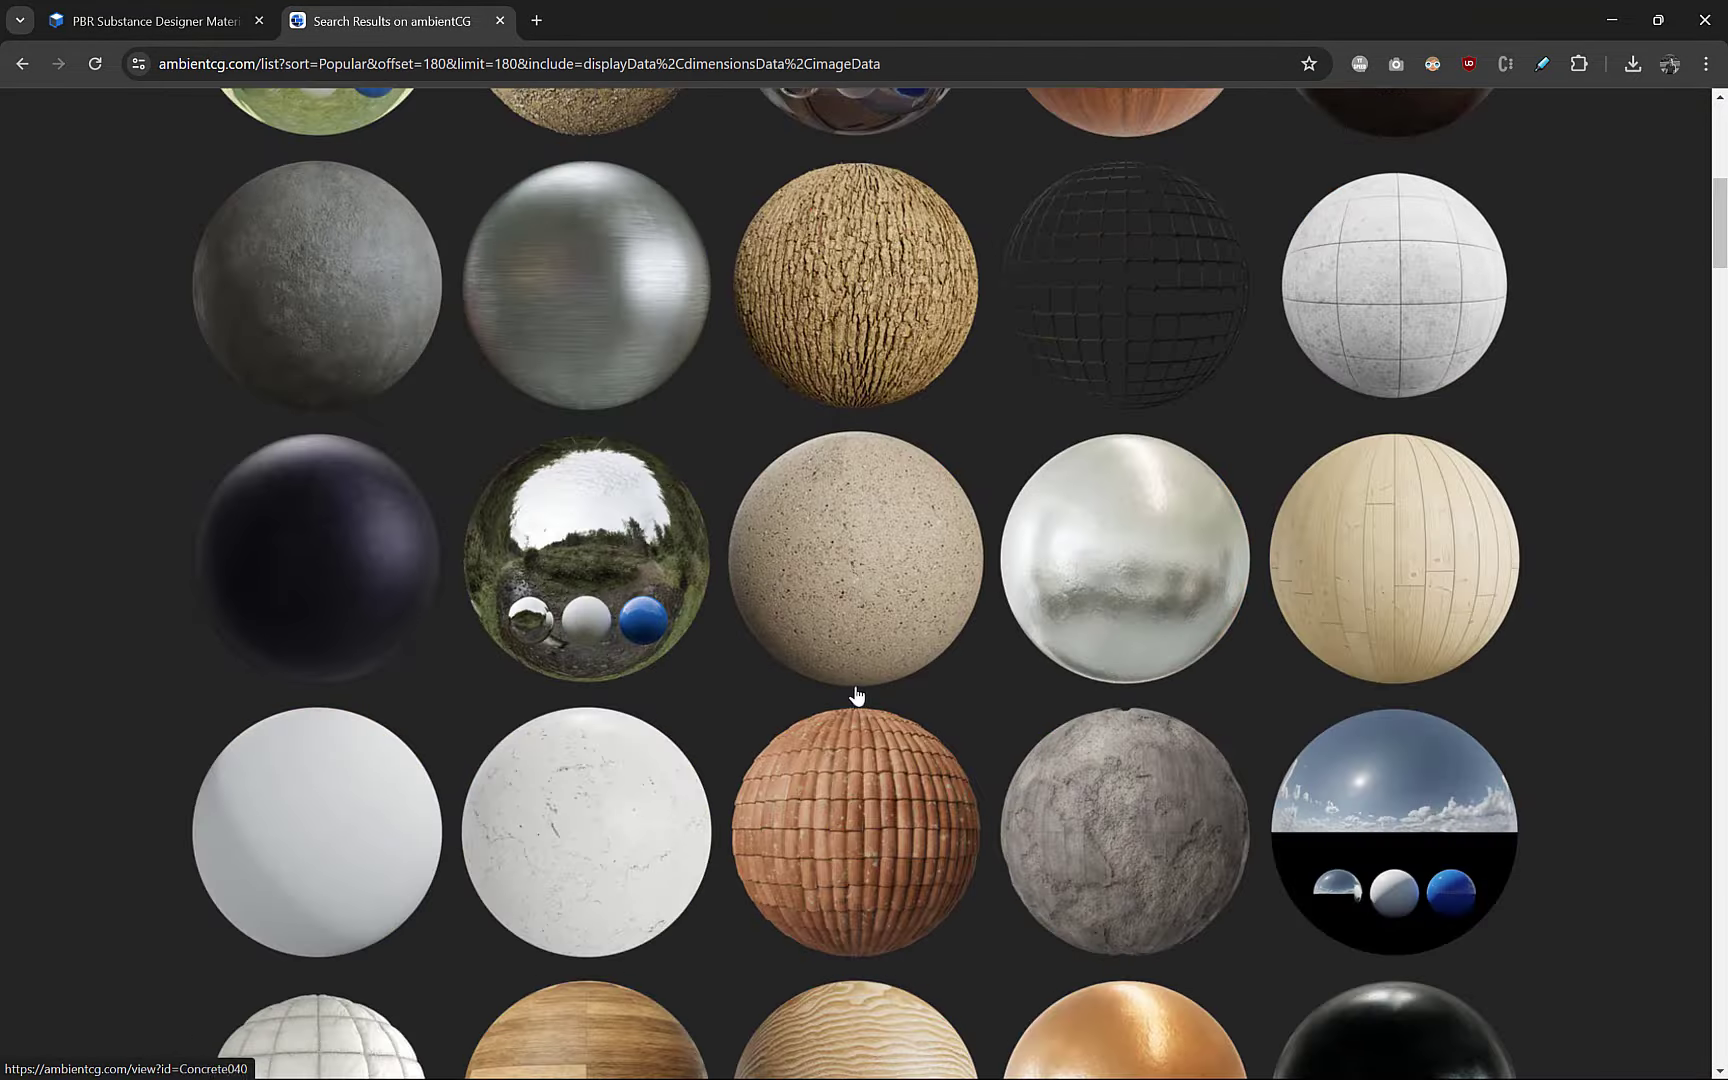
scroll(856, 694, "down", 5)
scroll(820, 620, "up", 5)
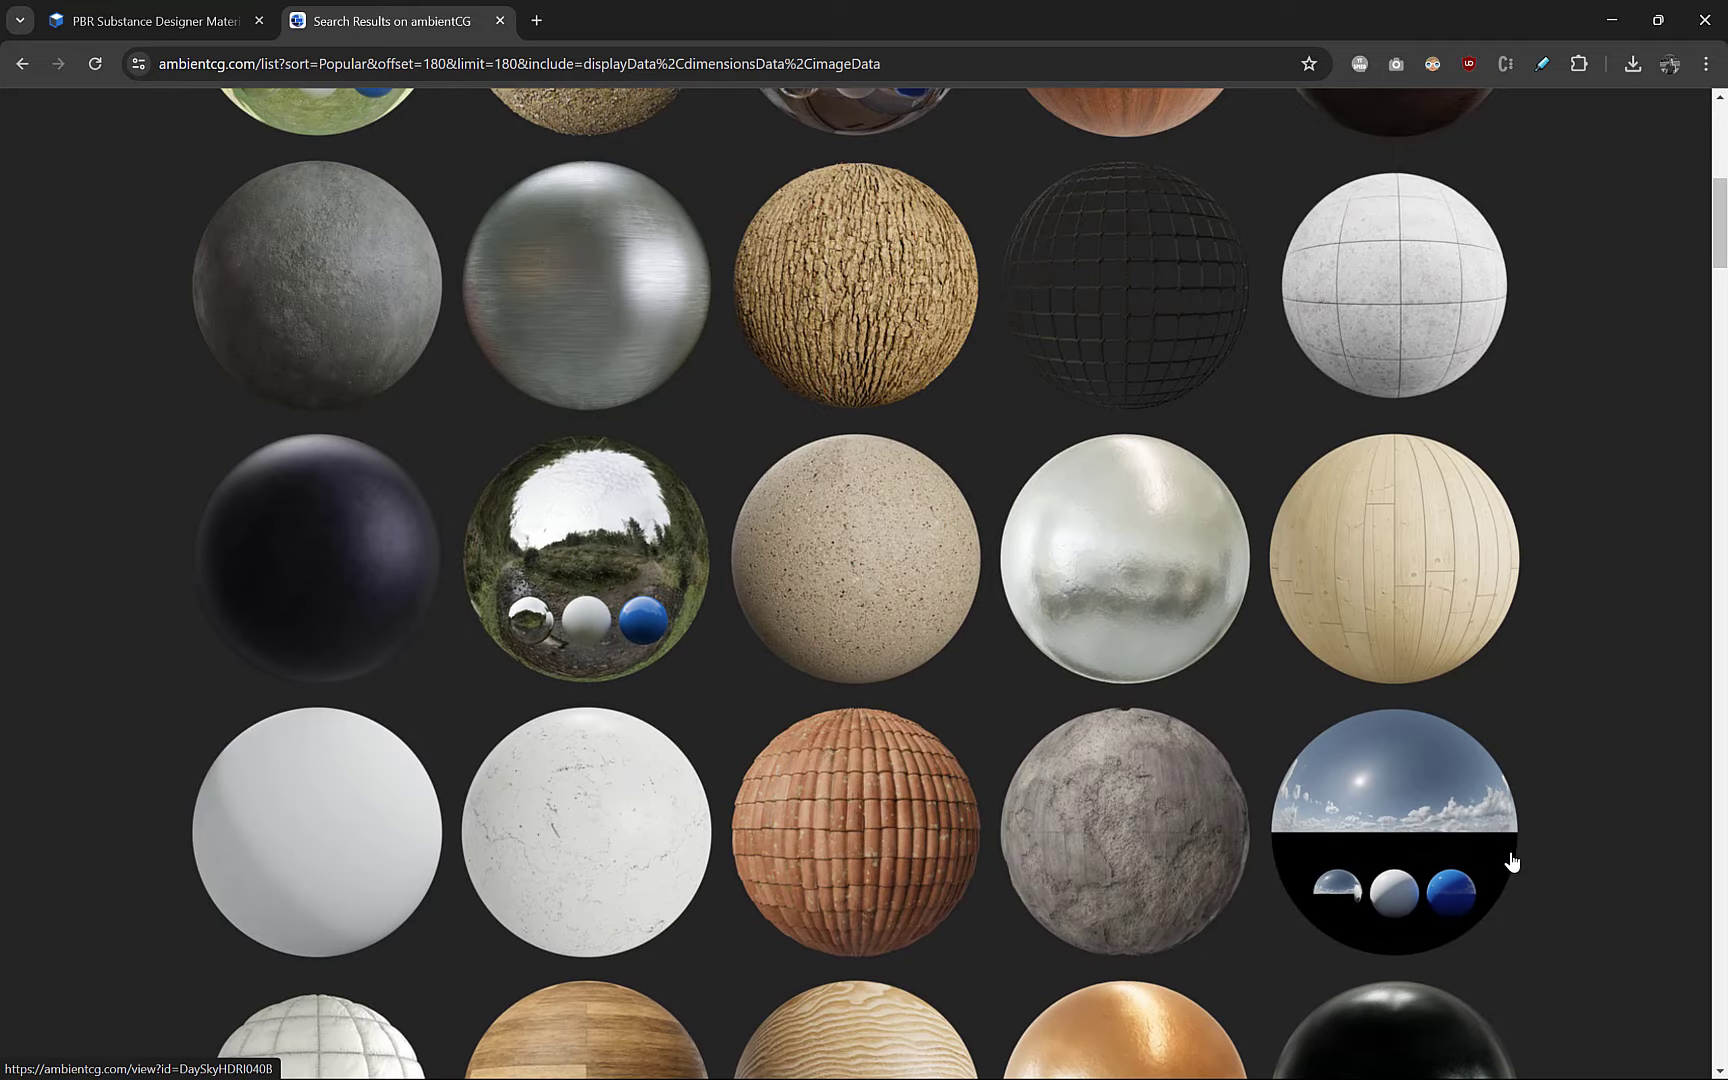
scroll(1100, 600, "down", 10)
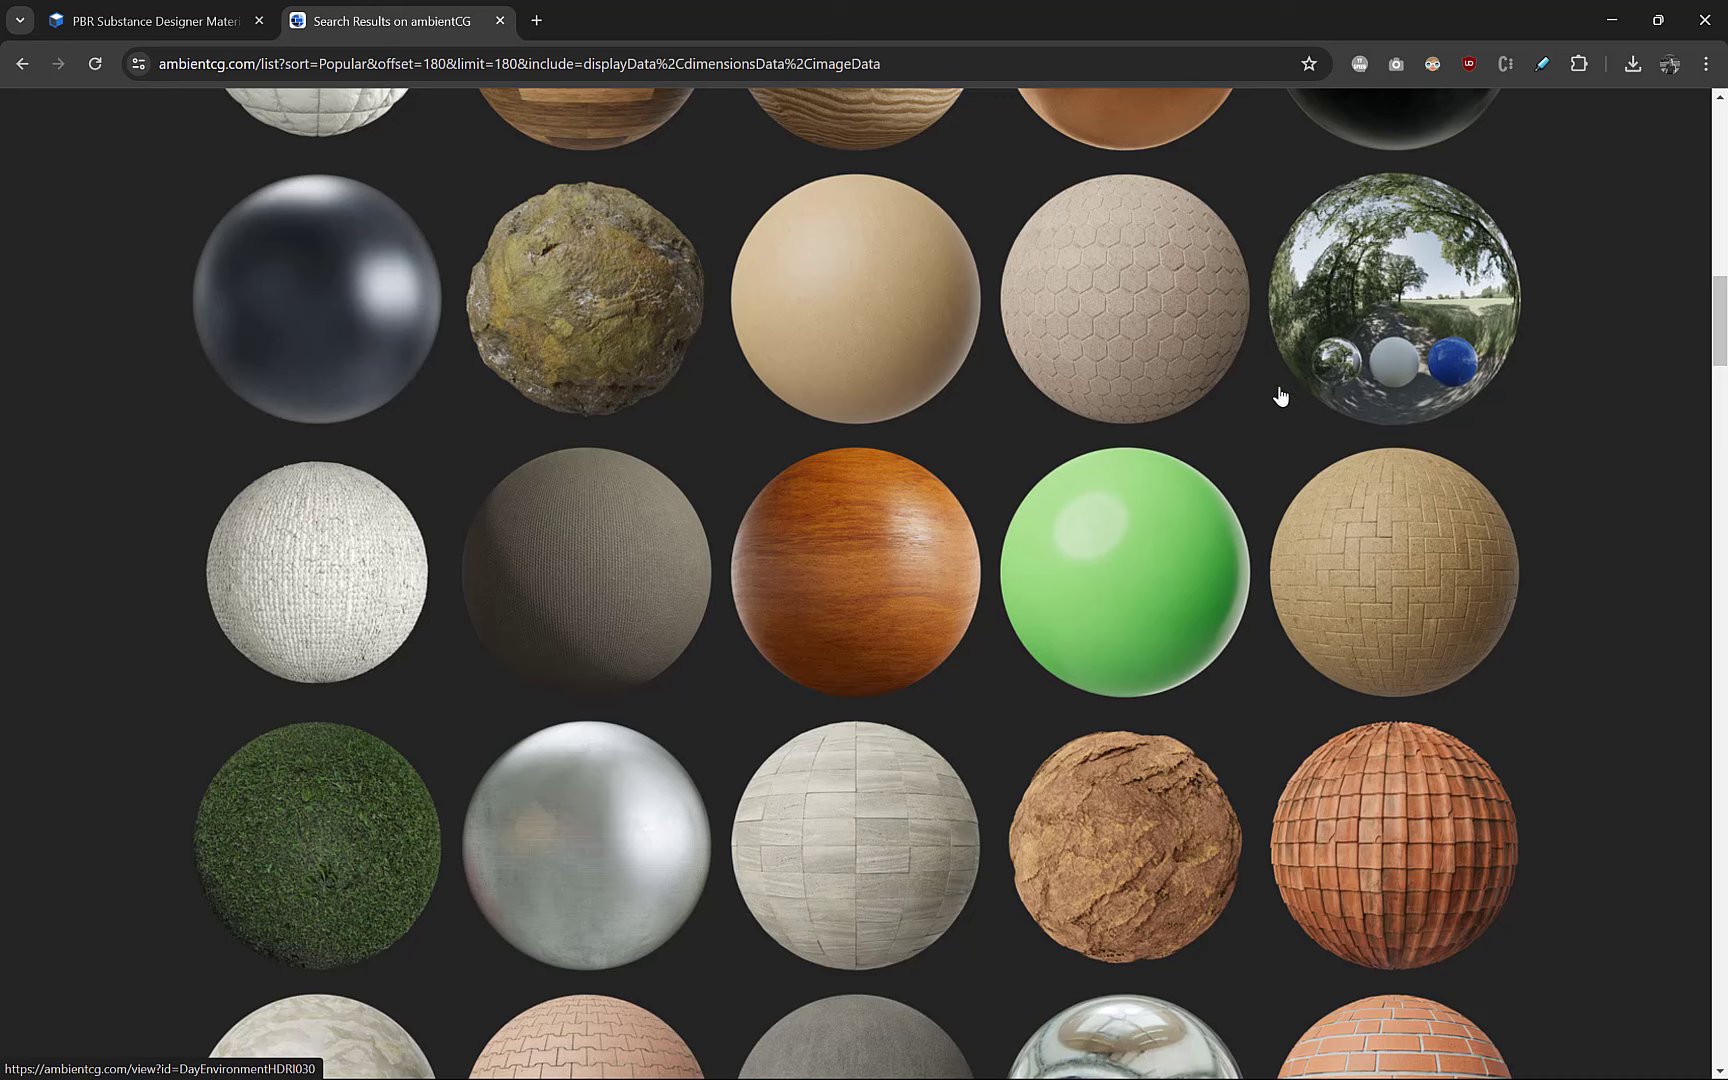
scroll(997, 420, "down", 4)
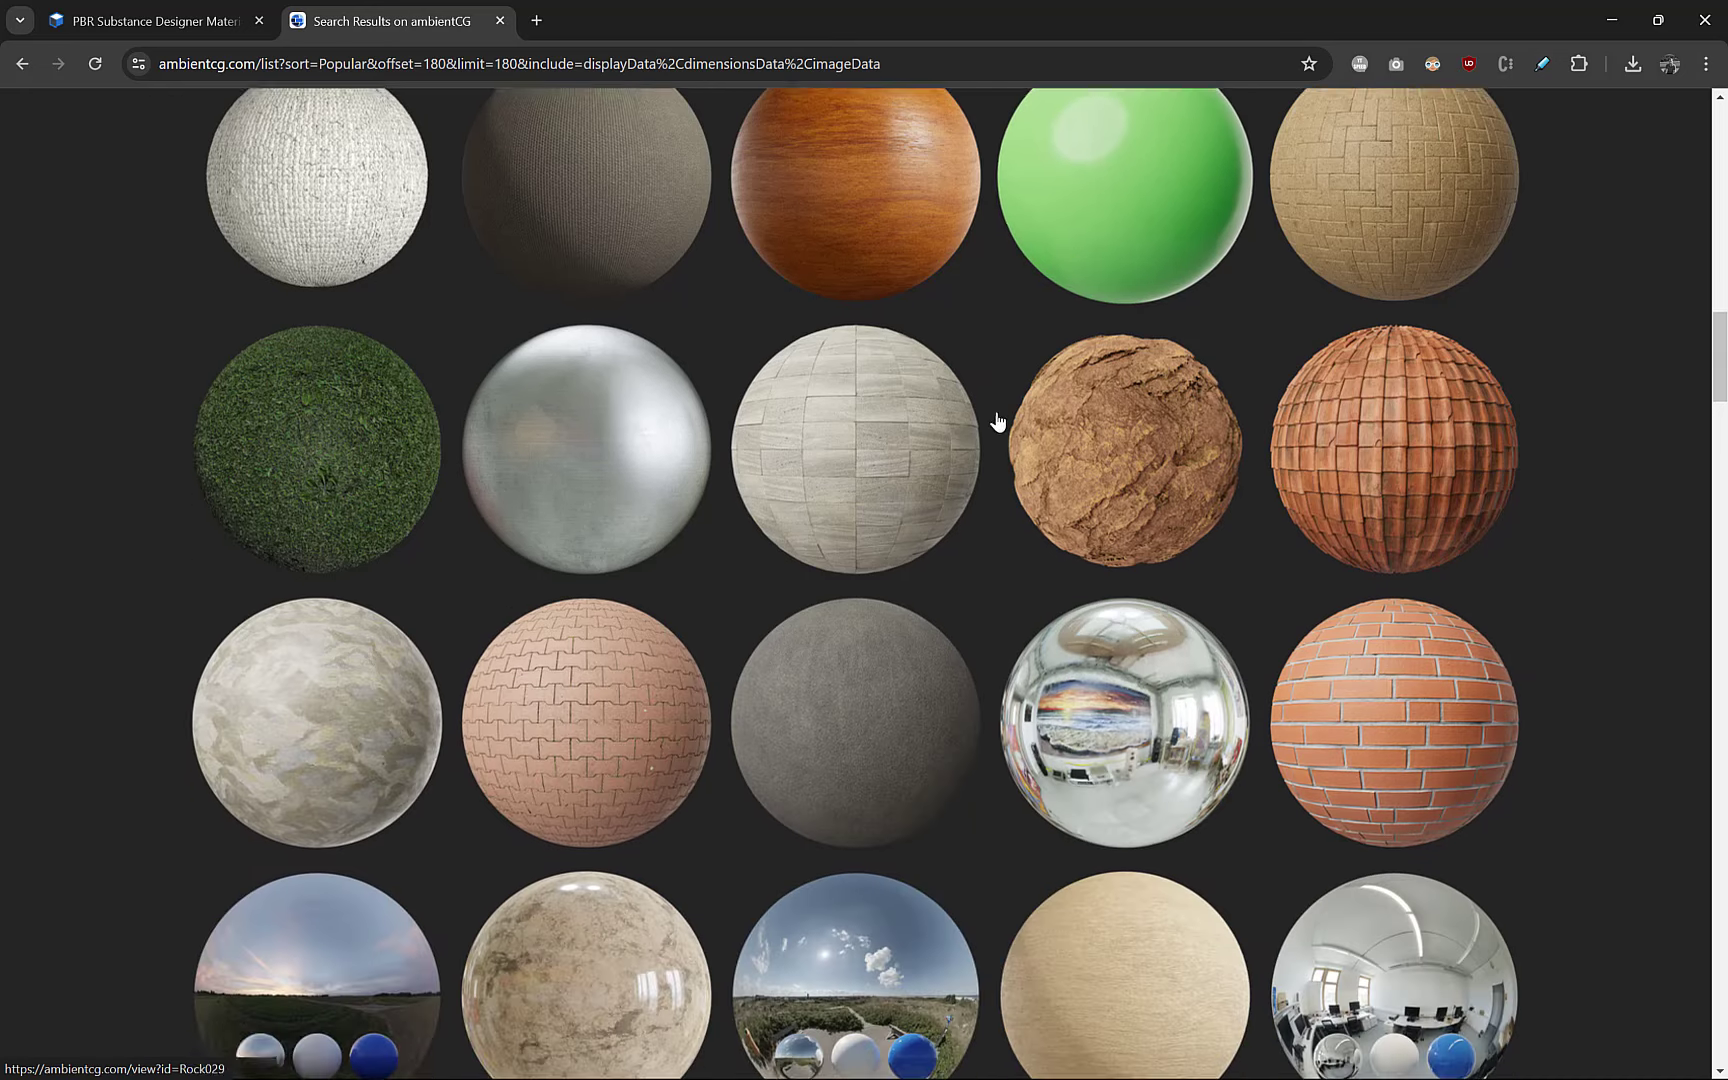
scroll(997, 420, "down", 4)
scroll(957, 413, "down", 4)
scroll(895, 416, "down", 4)
scroll(895, 416, "down", 4)
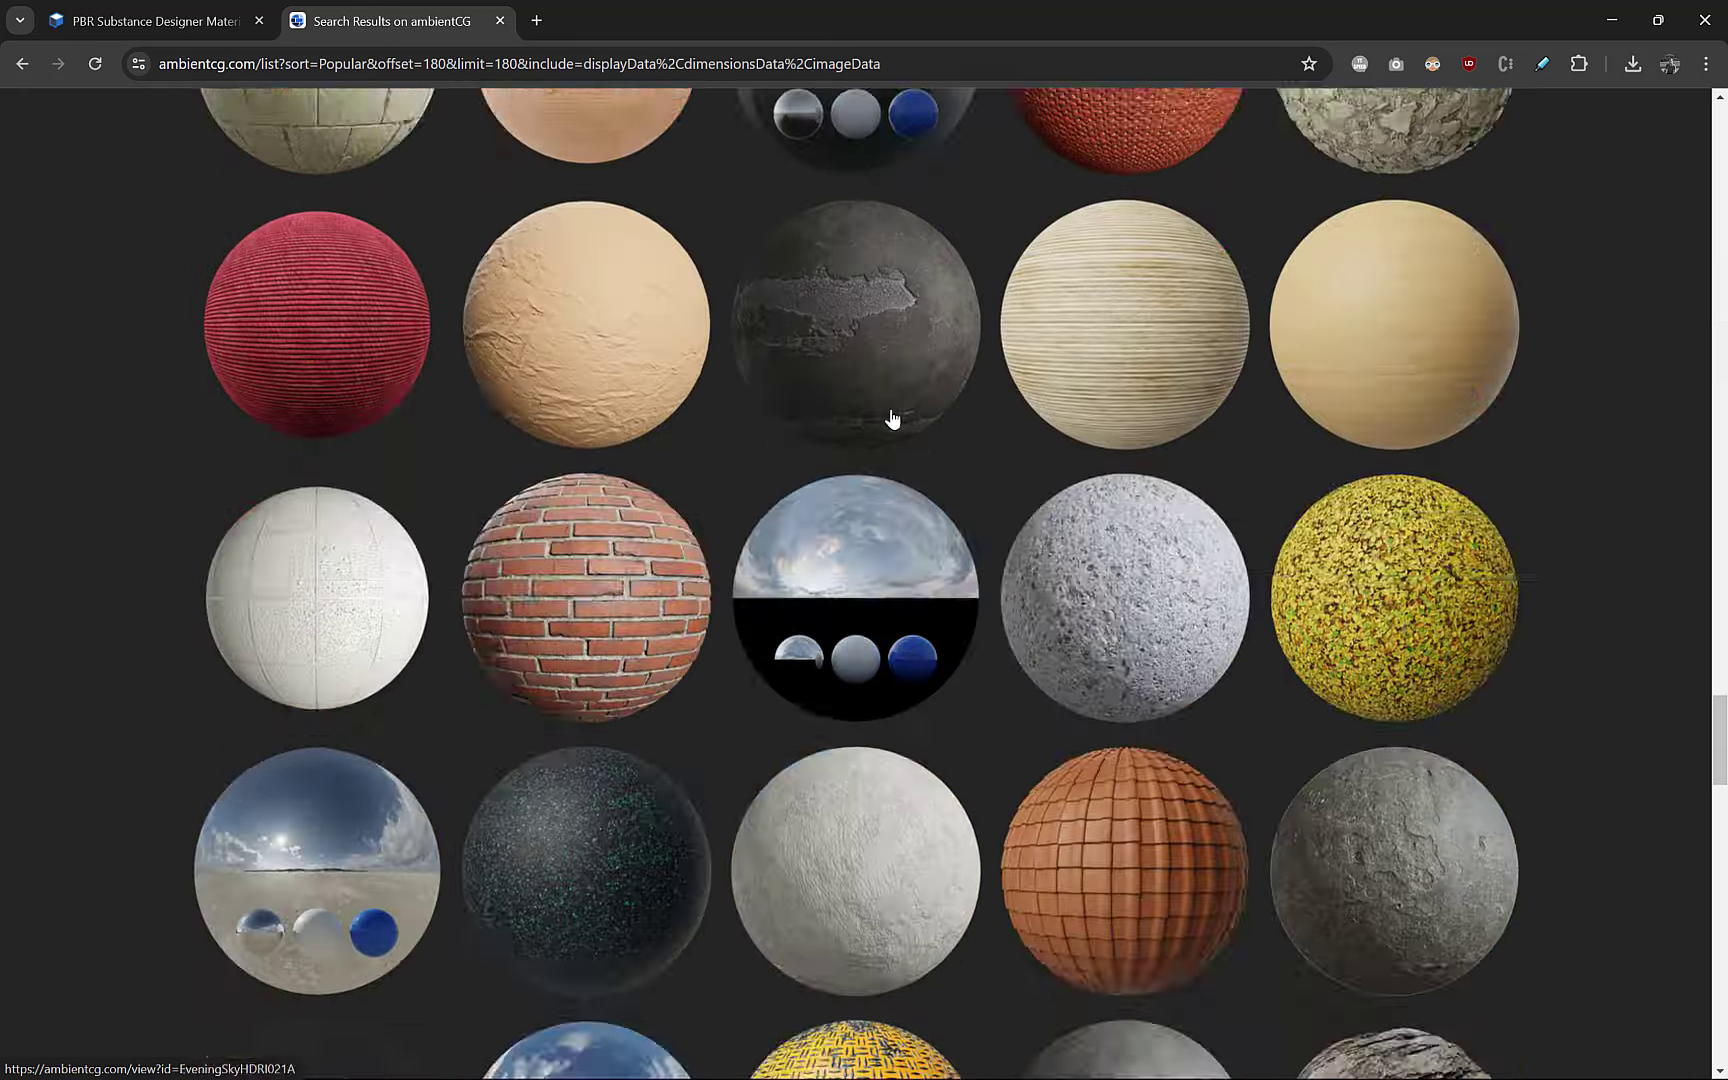
scroll(893, 418, "down", 8)
scroll(820, 450, "down", 8)
scroll(740, 480, "down", 8)
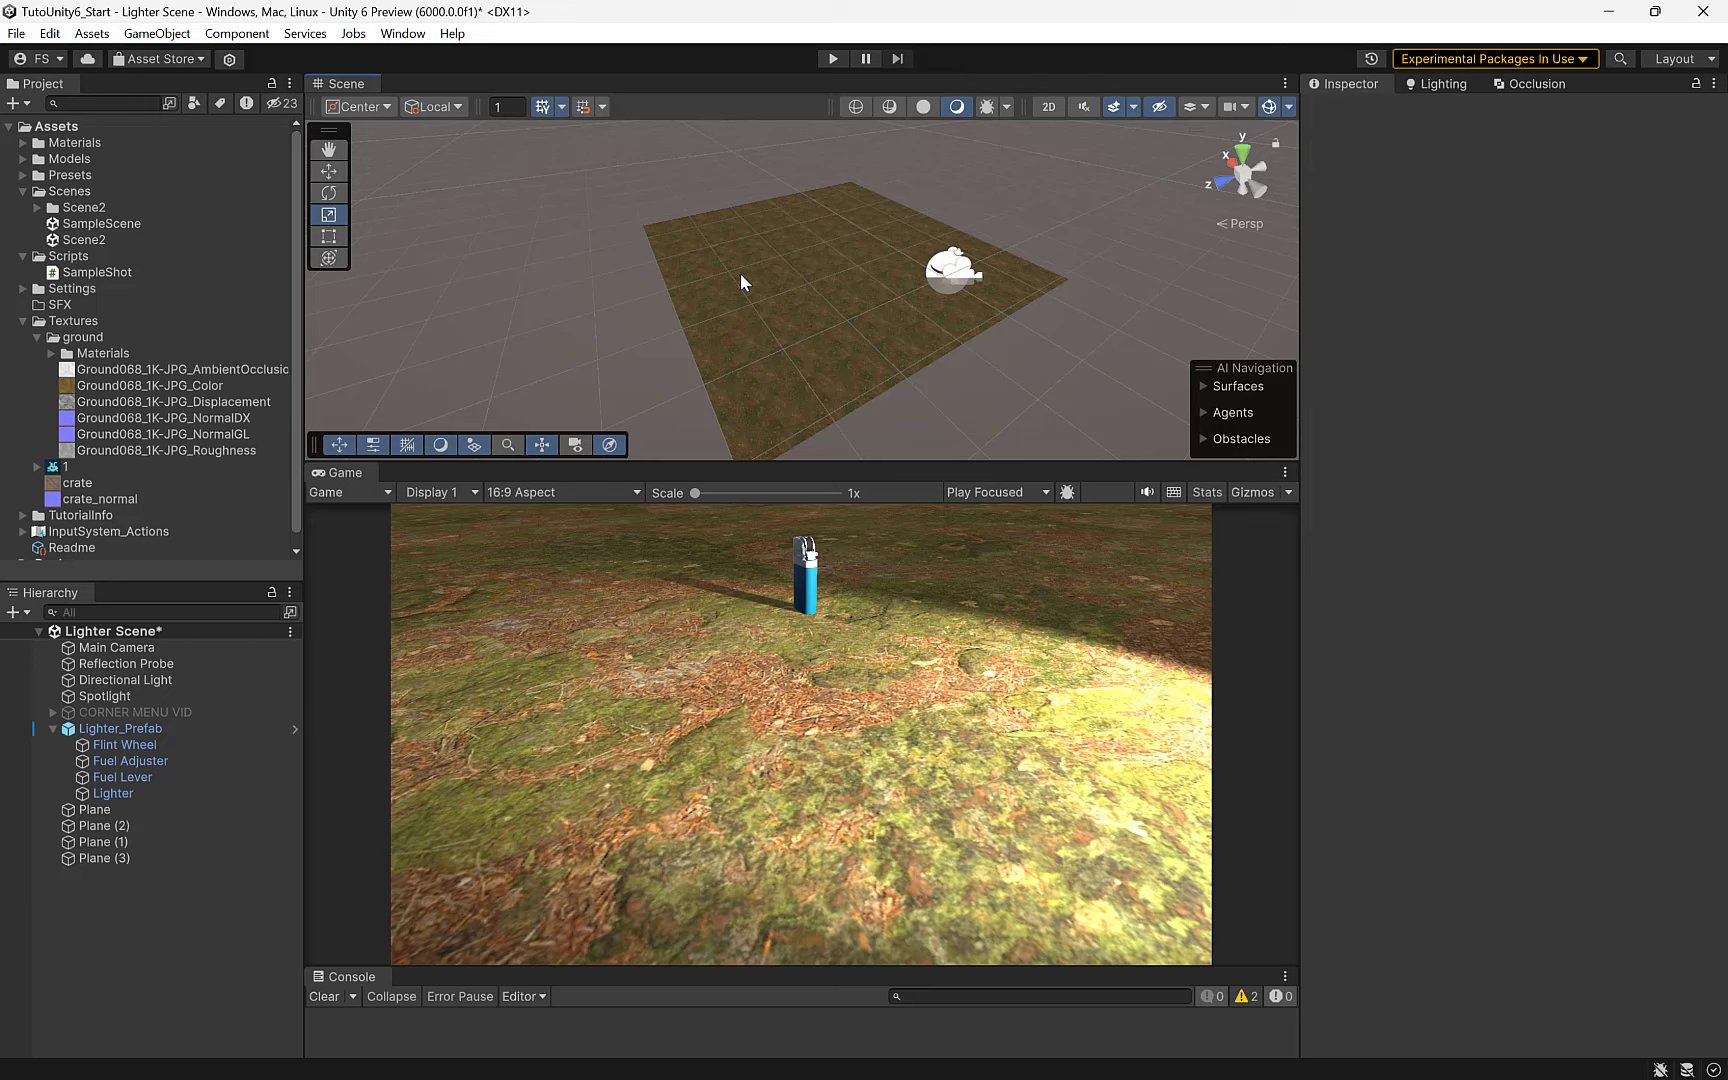
- Select Plane (3) in the Scene view to show its ground material in the Inspector
left_click(738, 285)
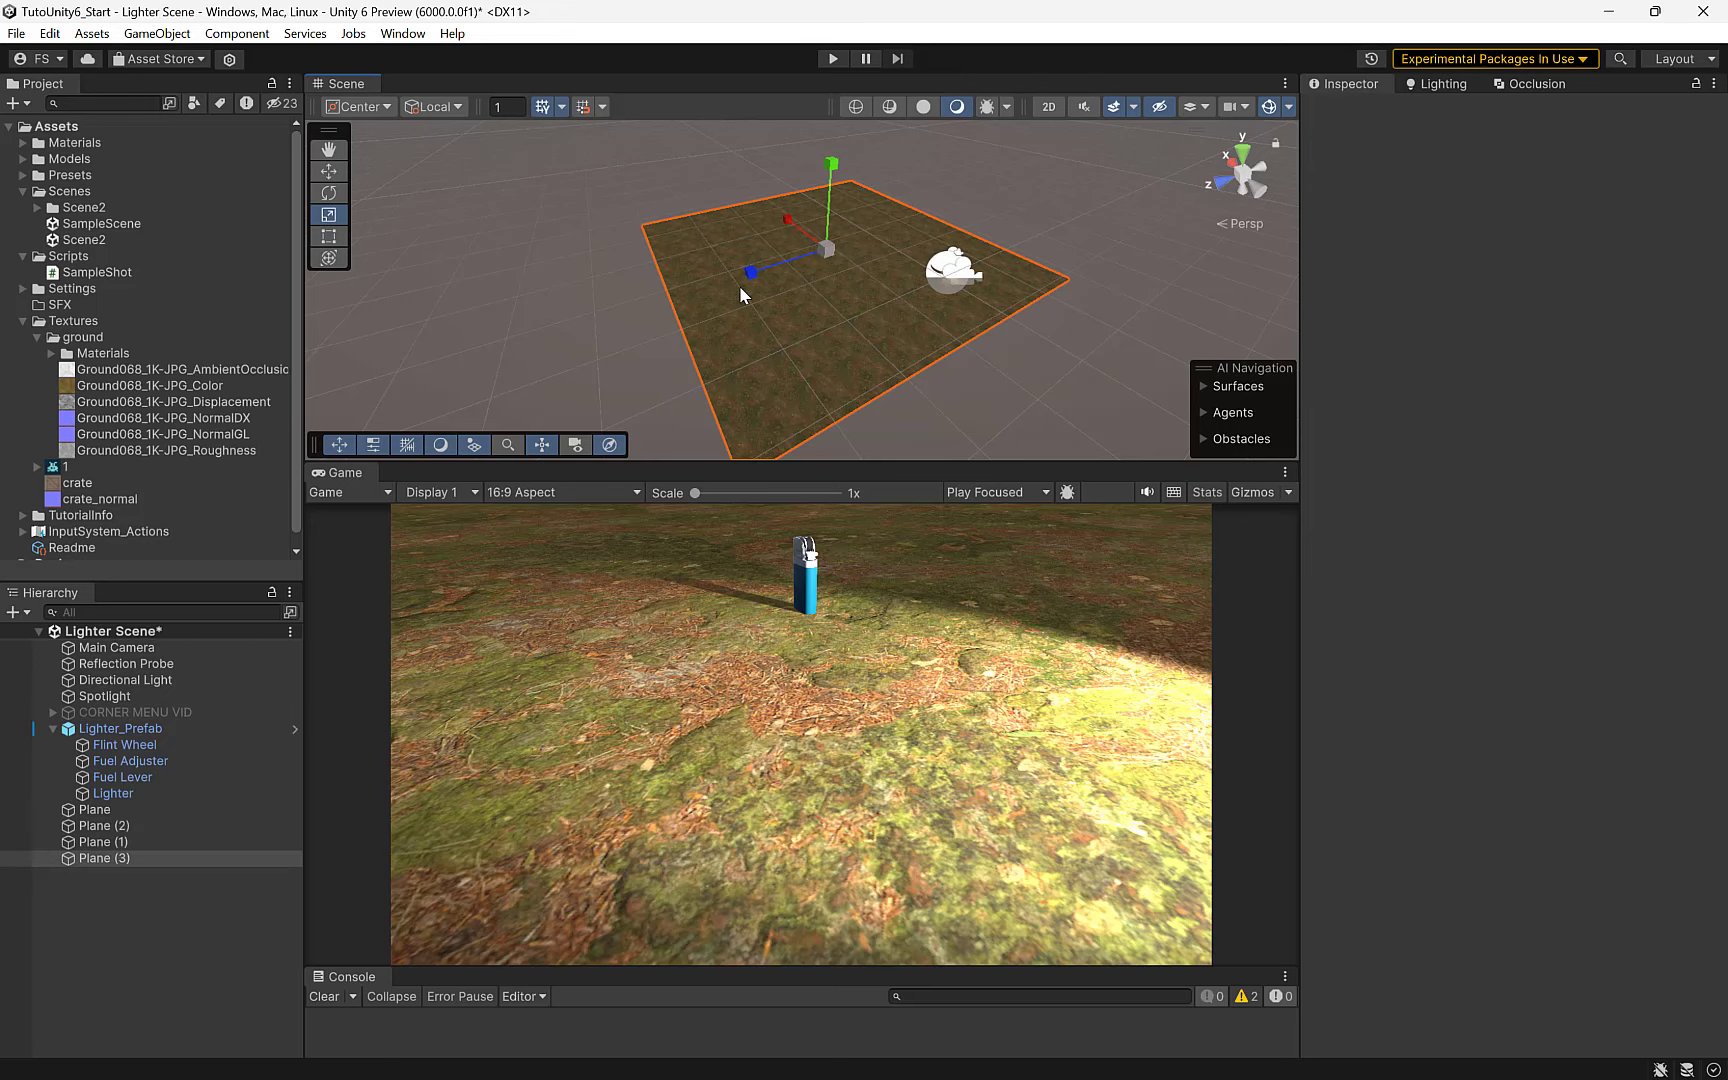